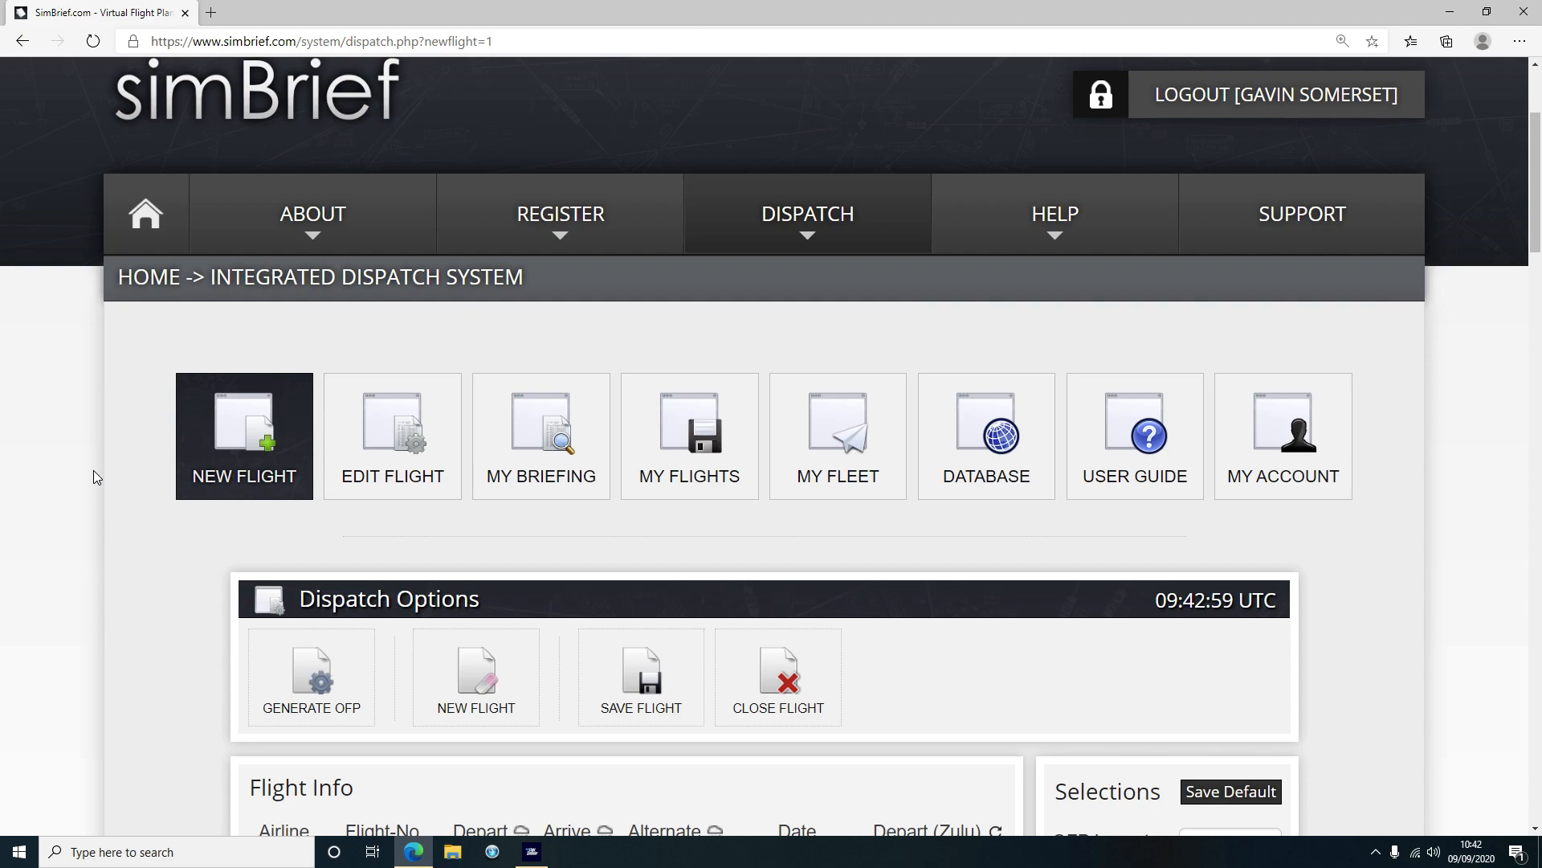
Select the A320 - A320-200 airframe, filling registration N320SB and fin number 205
scroll(93, 470, down, 9)
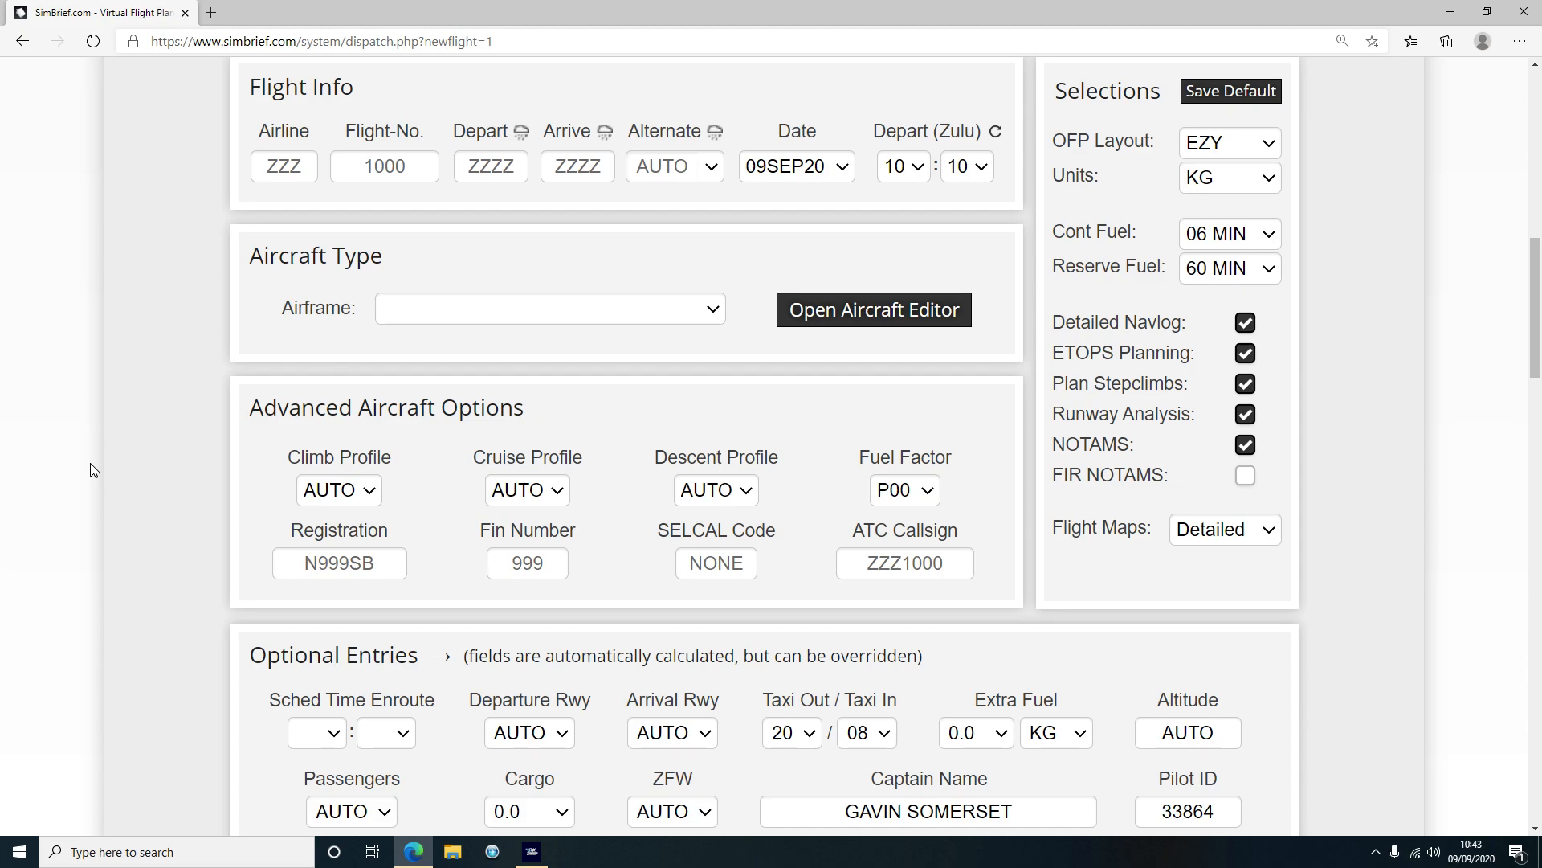
scroll(167, 456, up, 3)
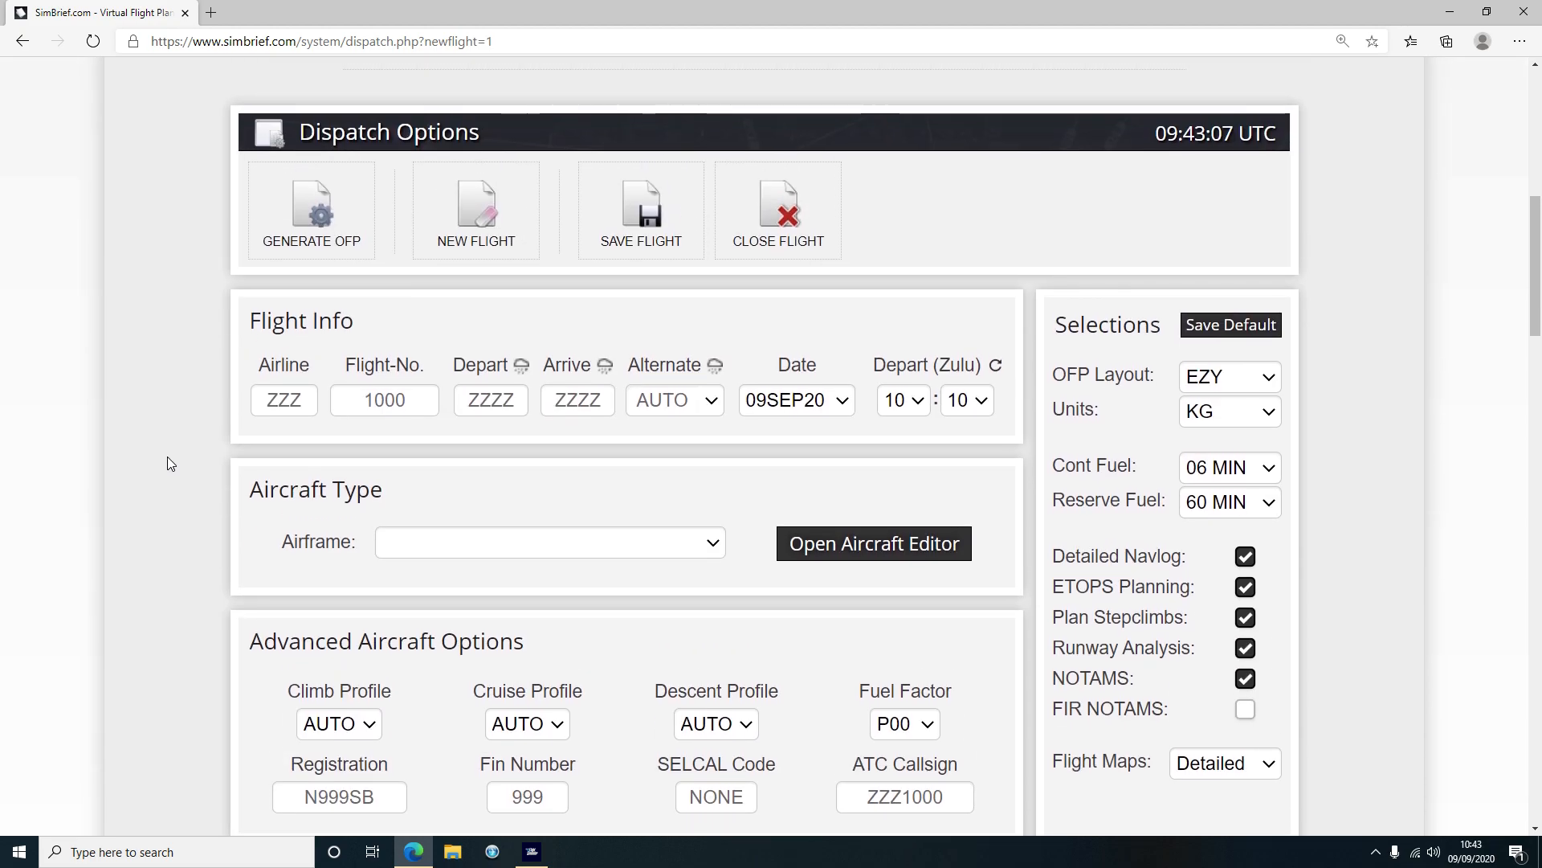
scroll(167, 456, up, 2)
scroll(167, 456, up, 6)
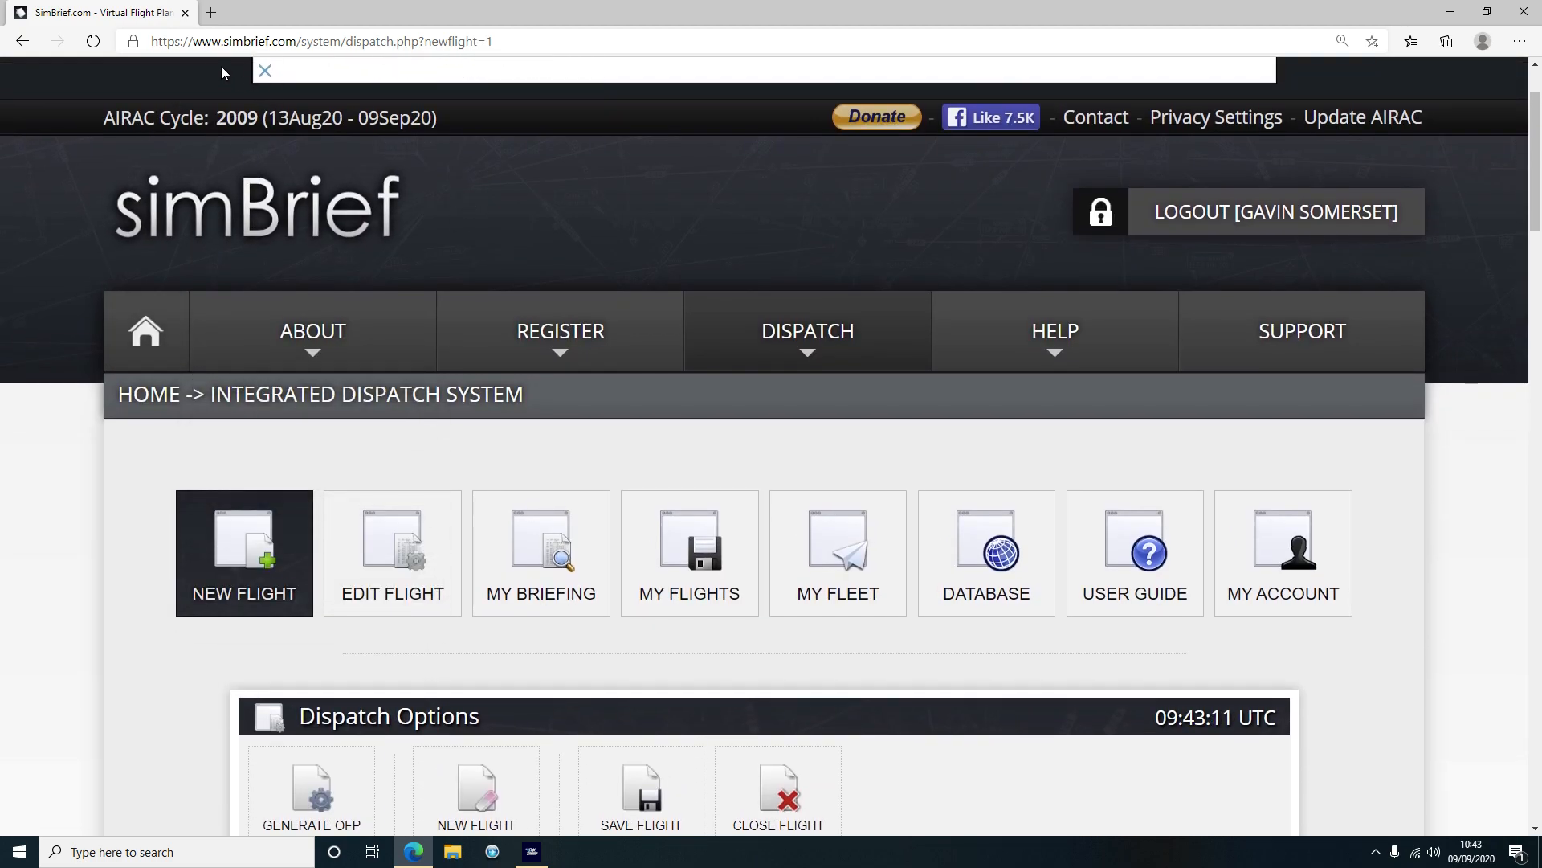
mouse_move(226, 459)
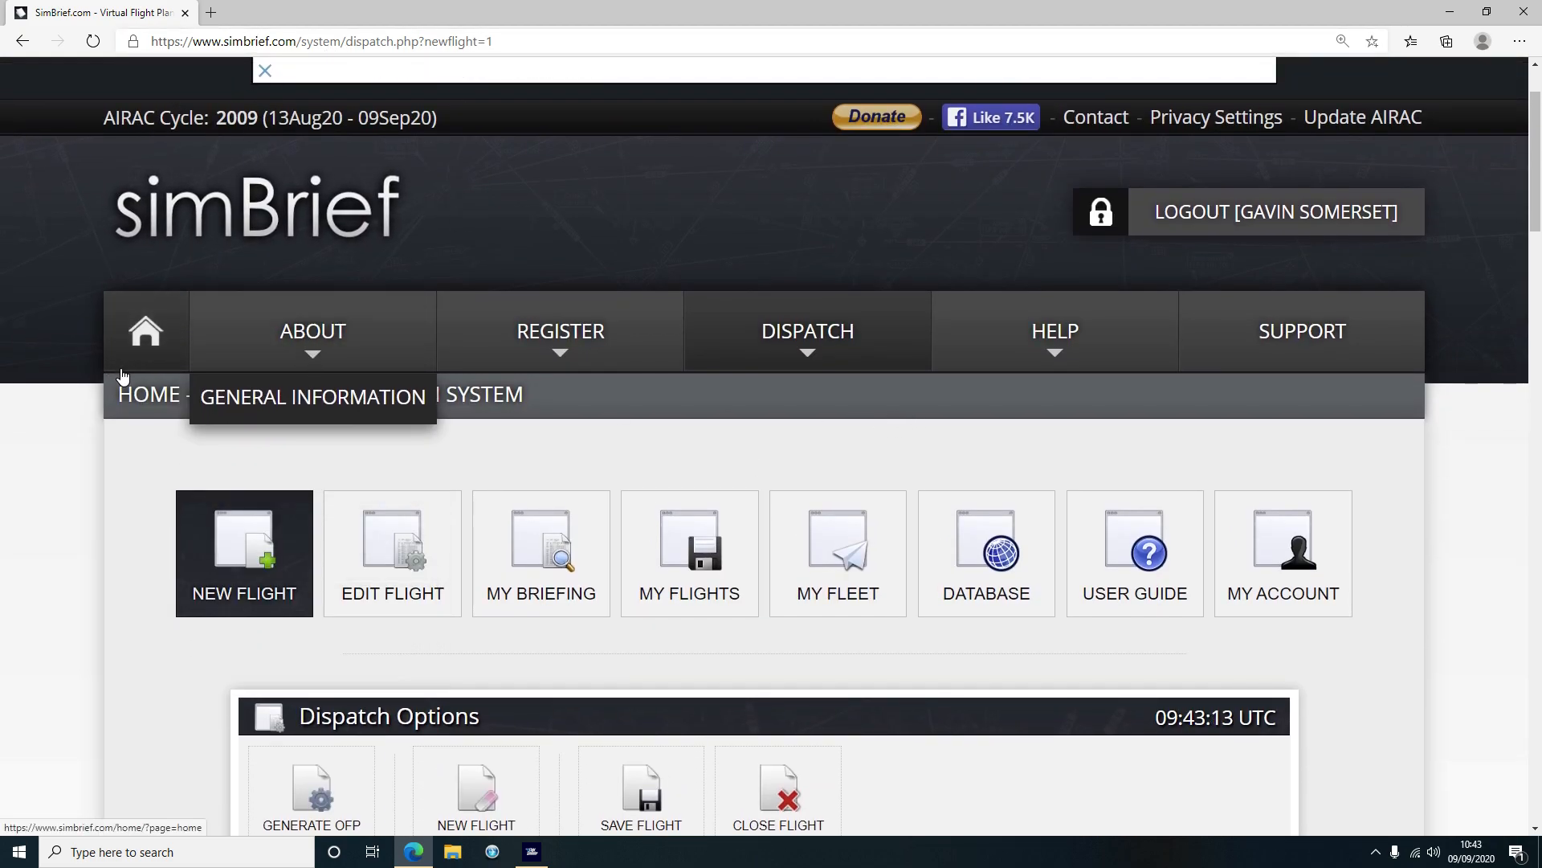
scroll(118, 401, down, 2)
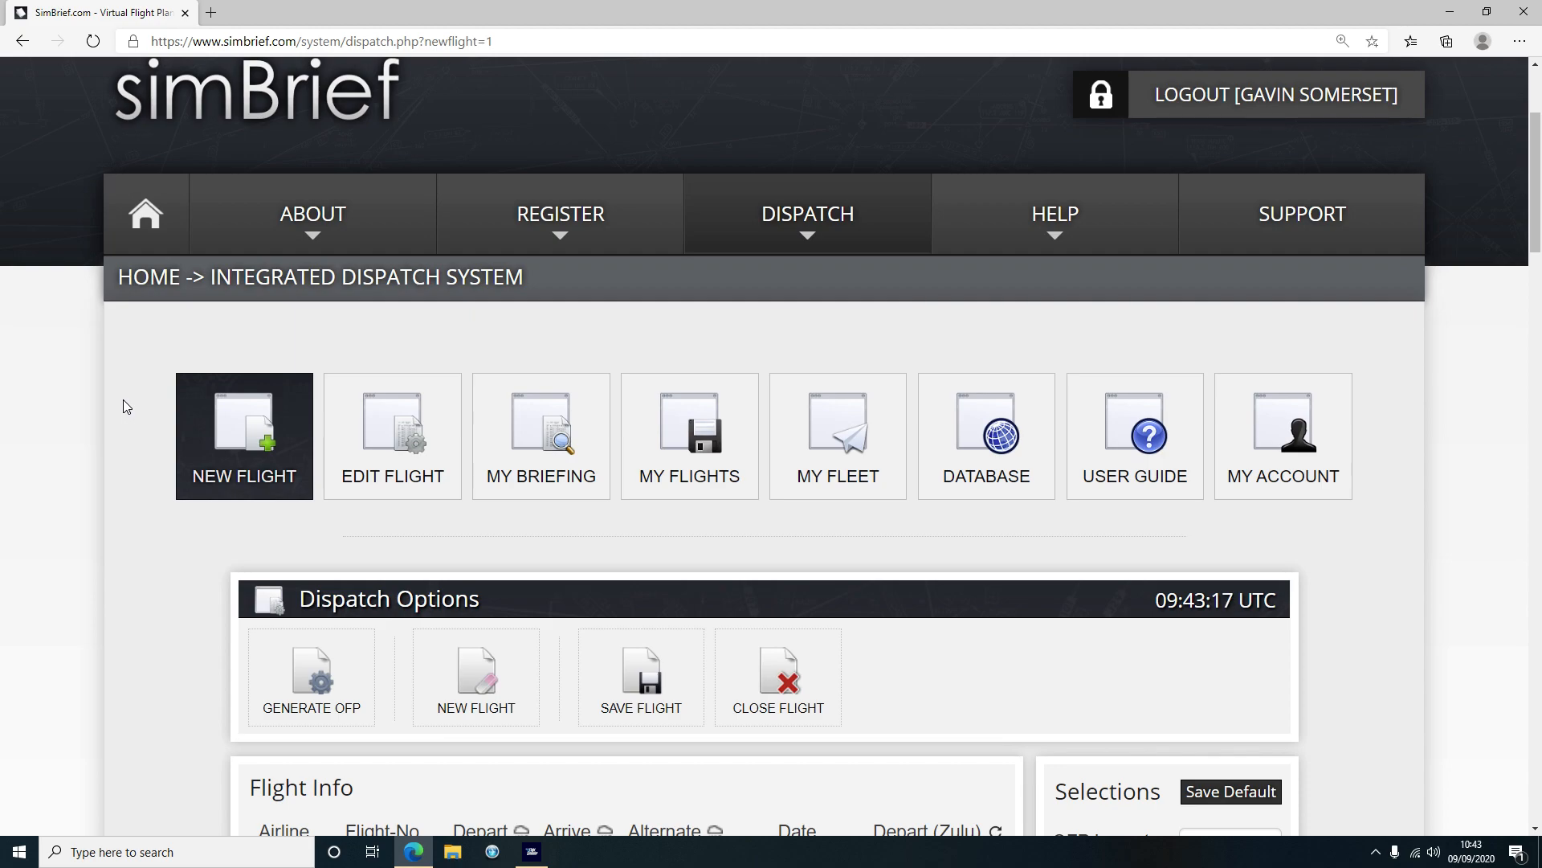
scroll(123, 400, down, 1)
scroll(120, 396, down, 1)
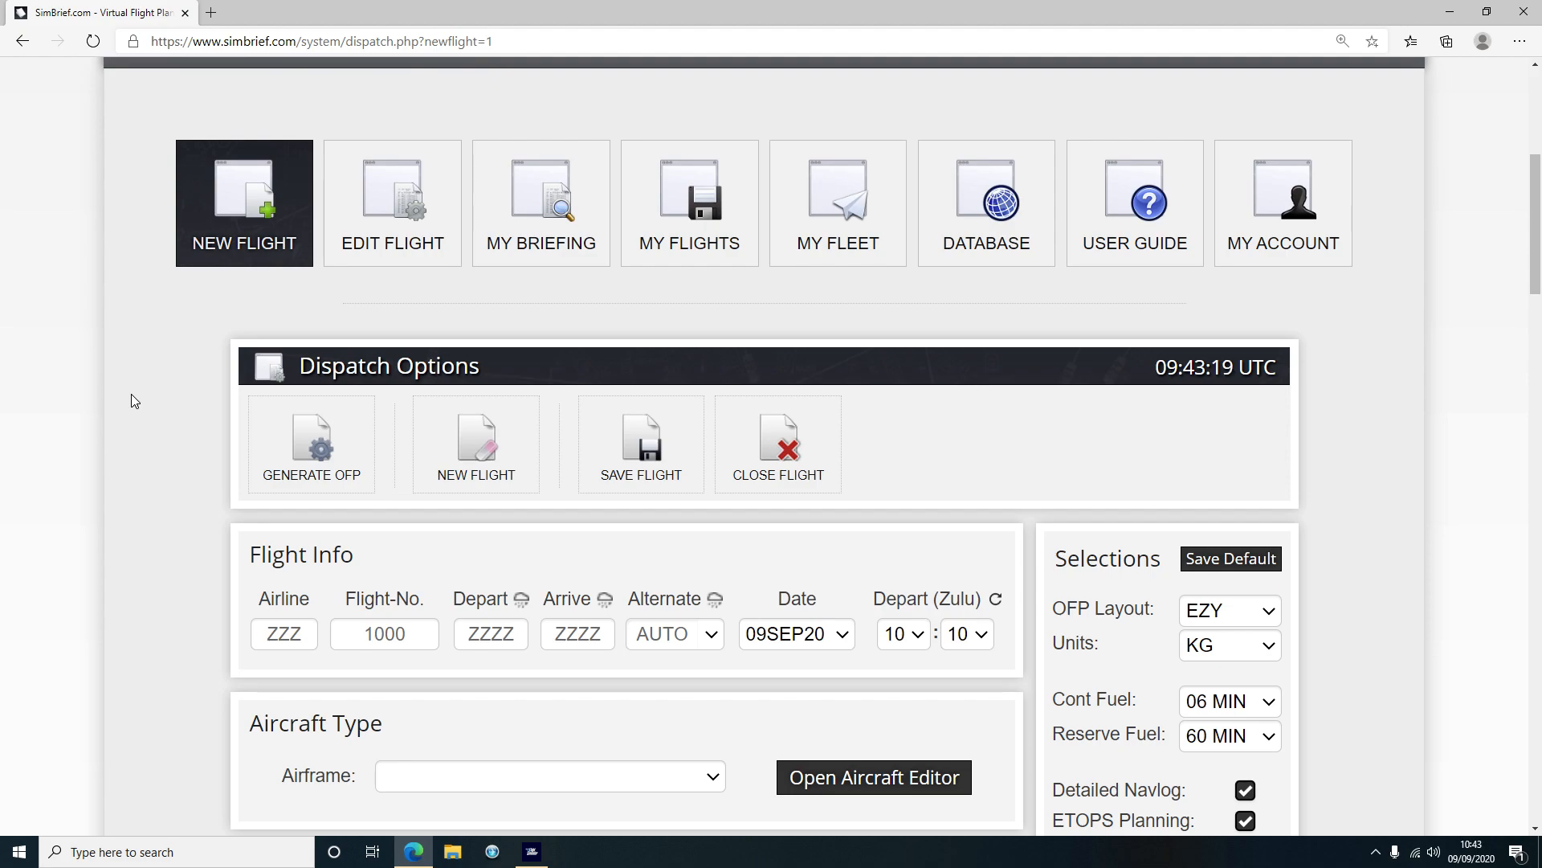
scroll(132, 392, down, 2)
scroll(132, 384, up, 3)
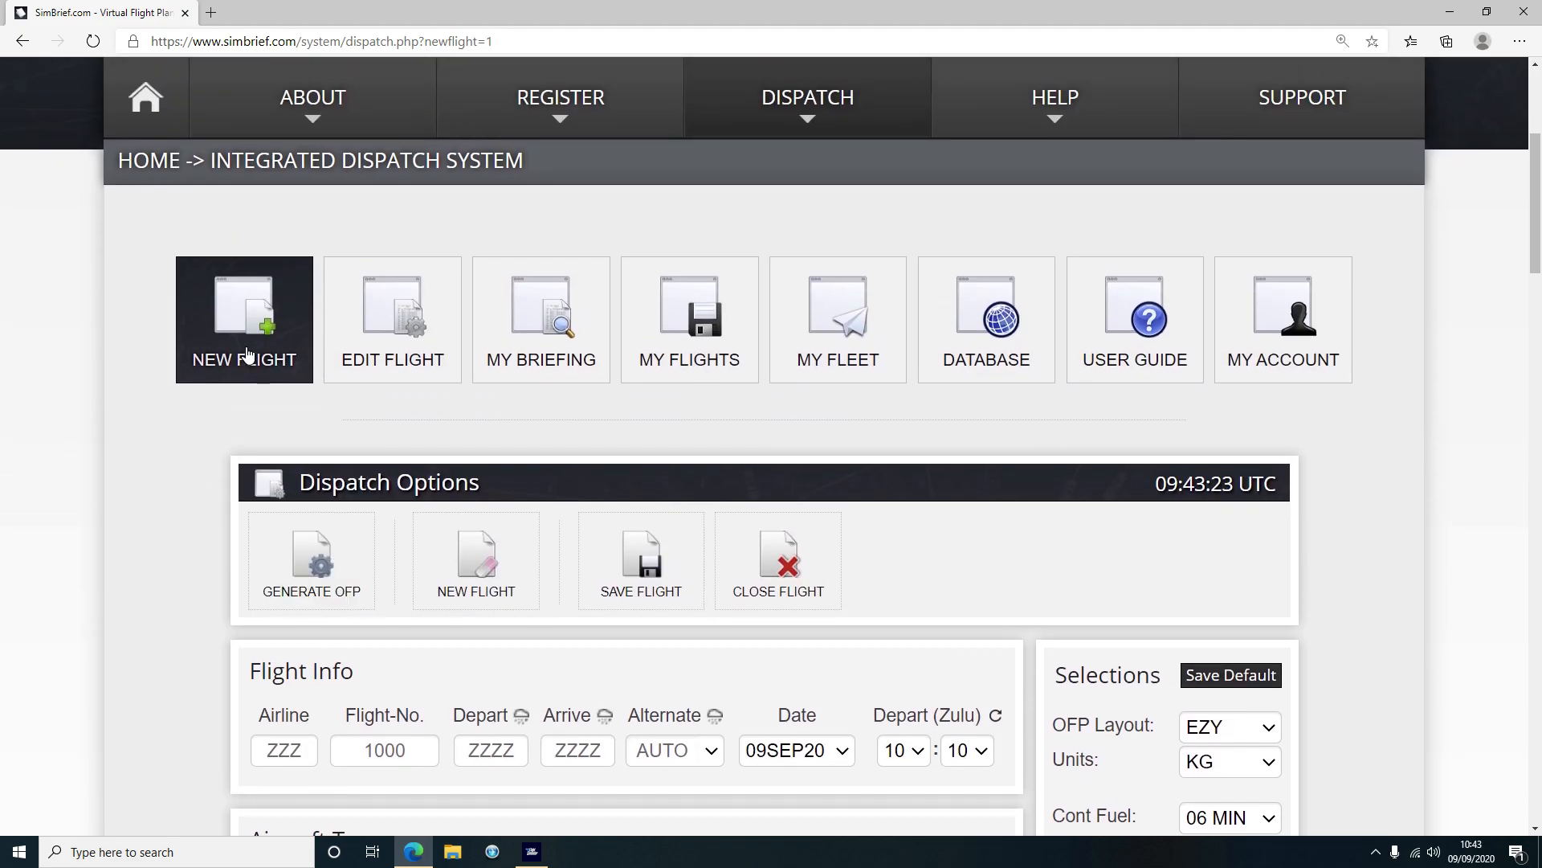
mouse_move(777, 86)
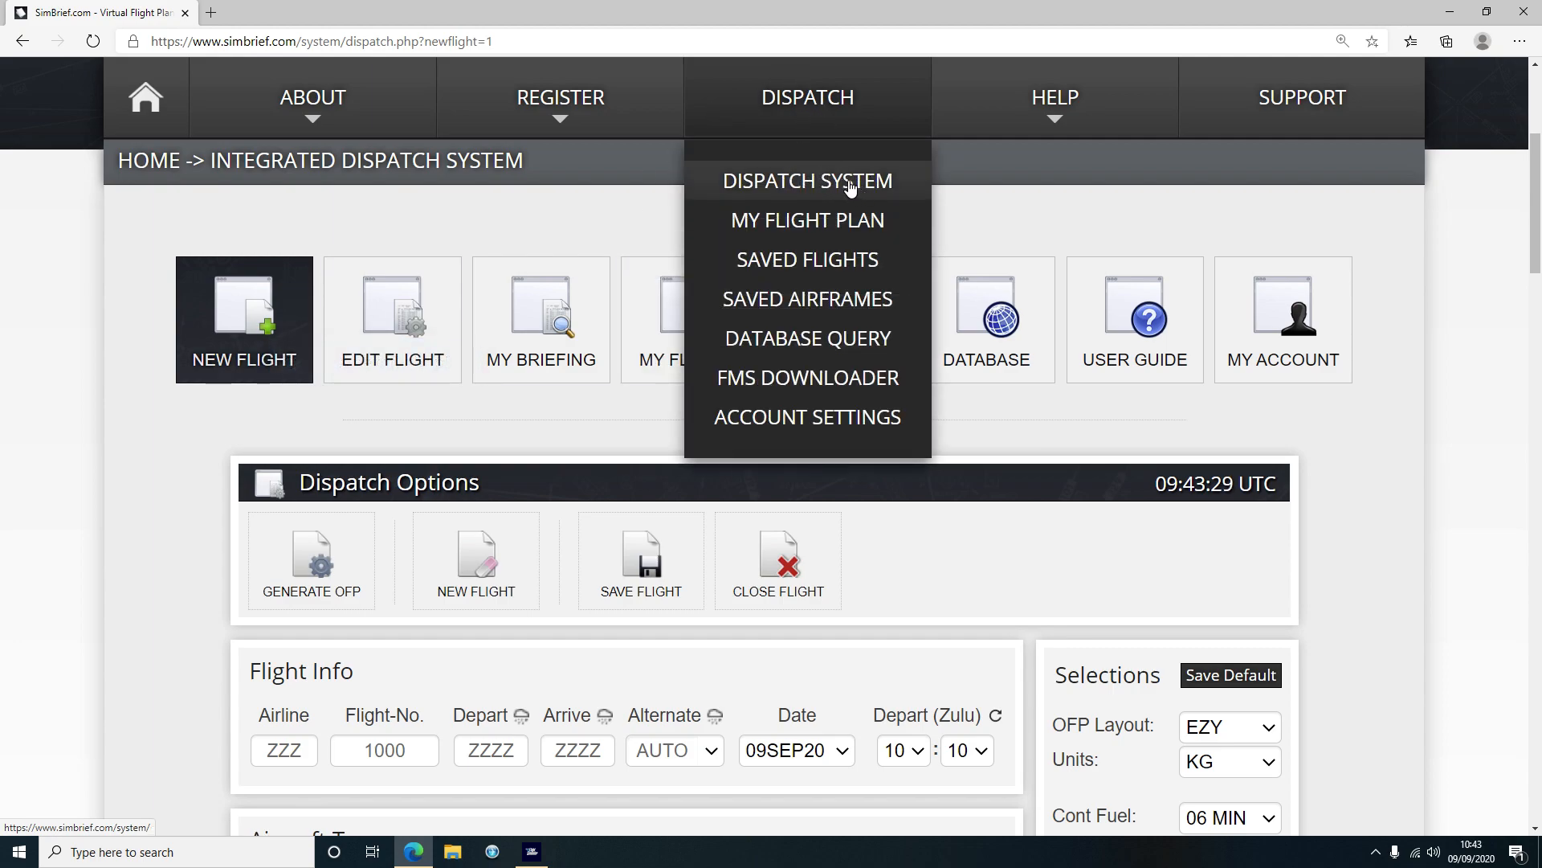
scroll(125, 499, down, 4)
scroll(124, 493, down, 2)
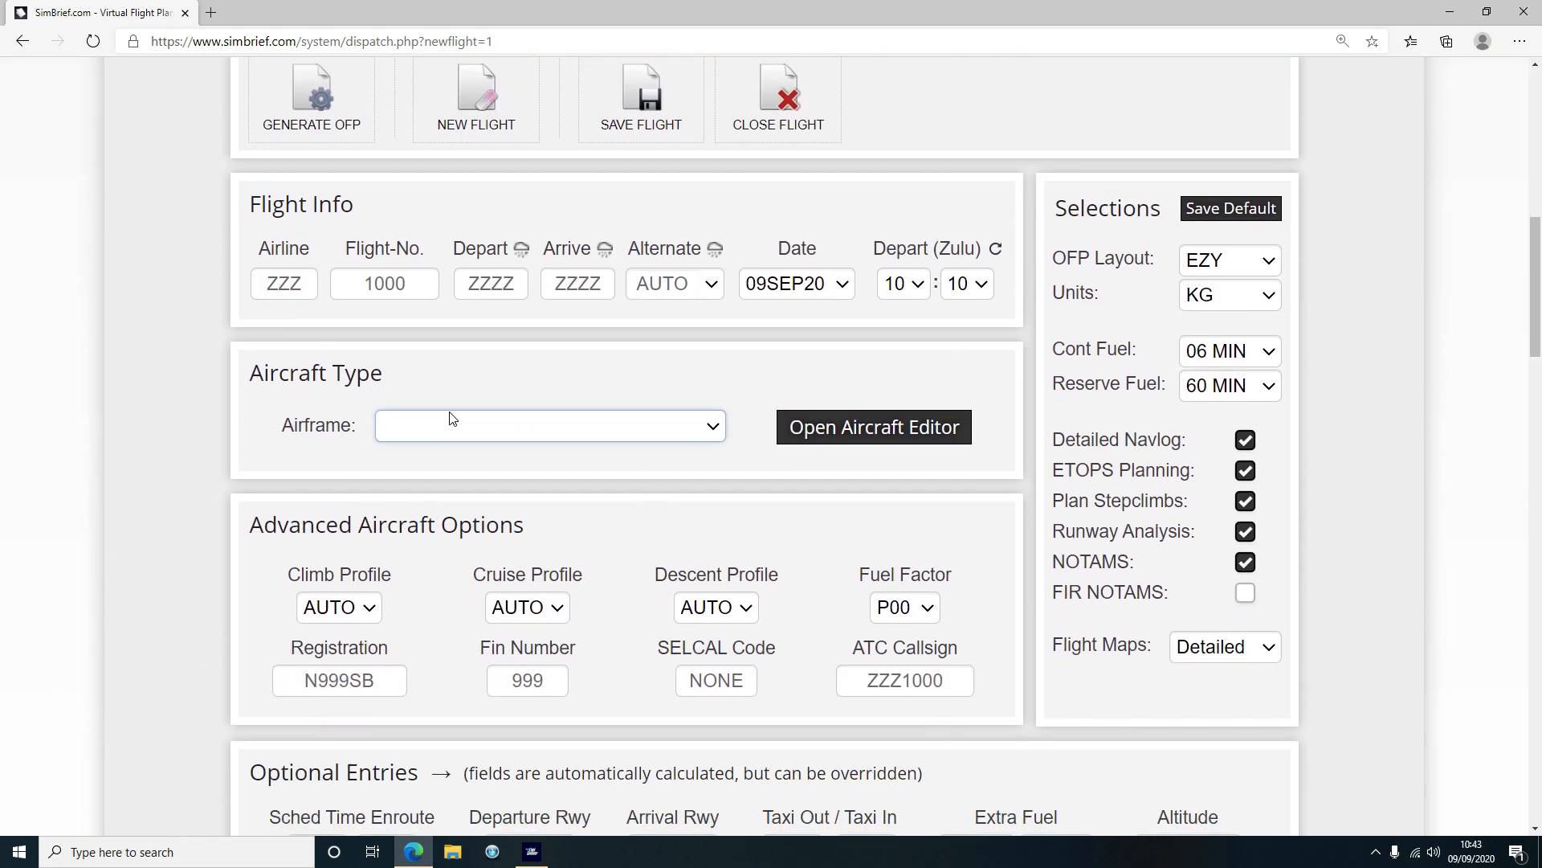
click(461, 434)
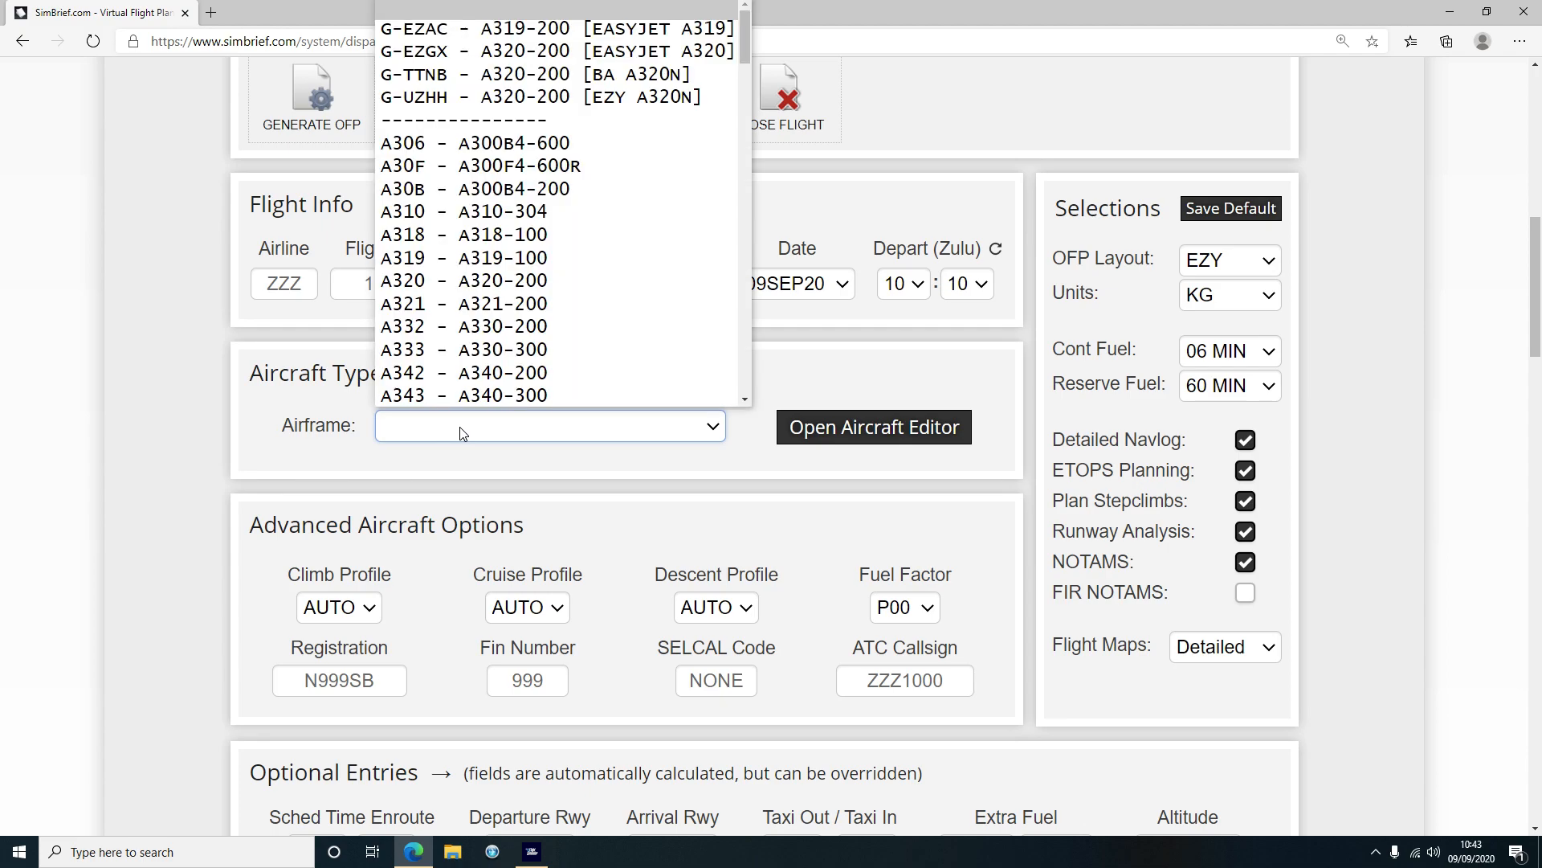
scroll(563, 265, down, 10)
scroll(563, 257, down, 20)
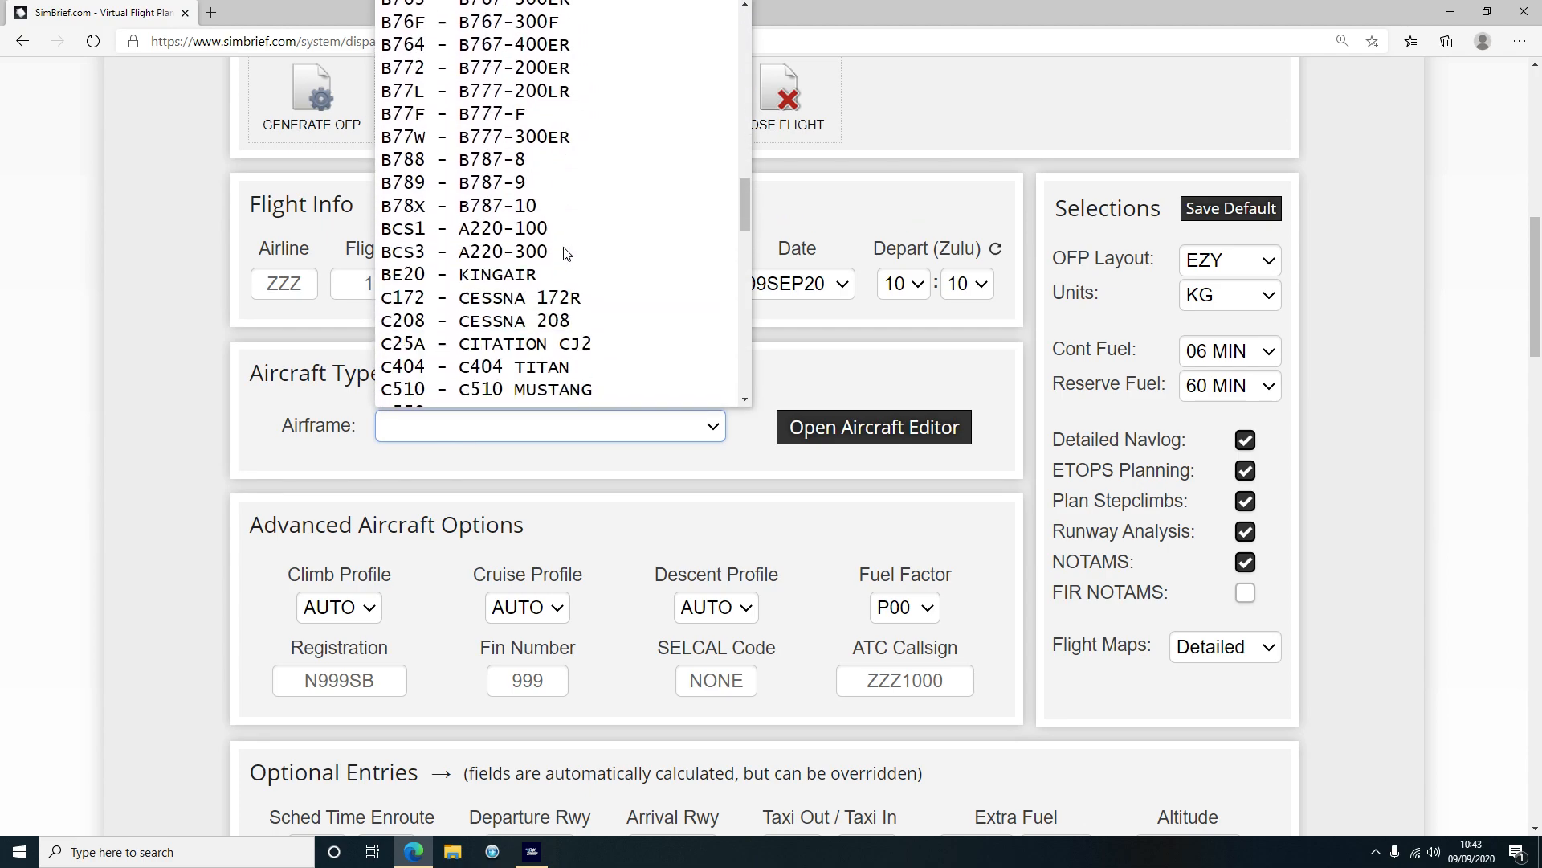
scroll(558, 277, up, 20)
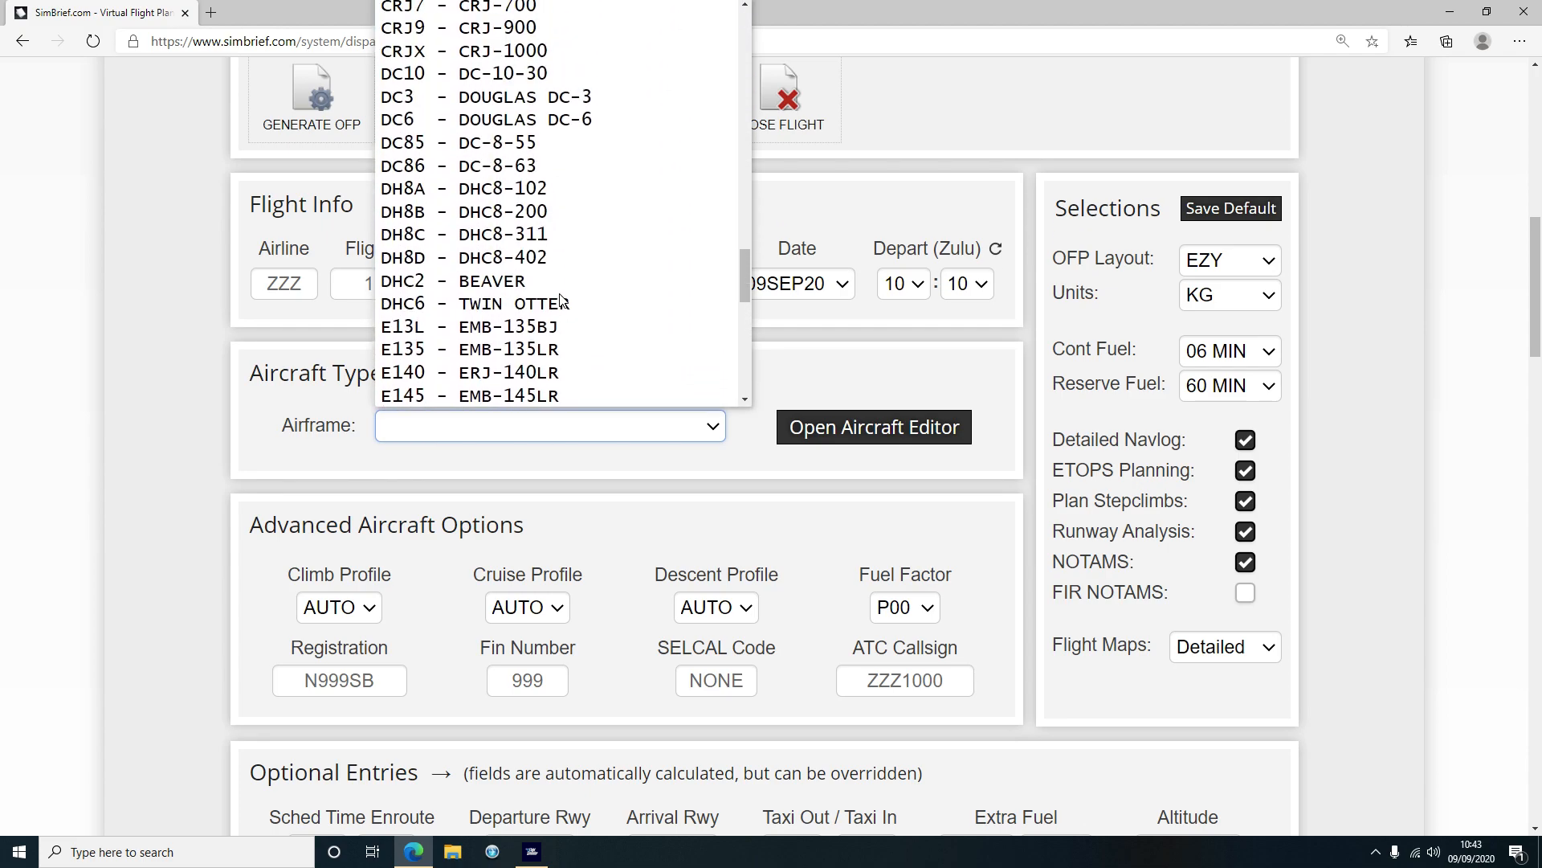
scroll(562, 291, up, 1)
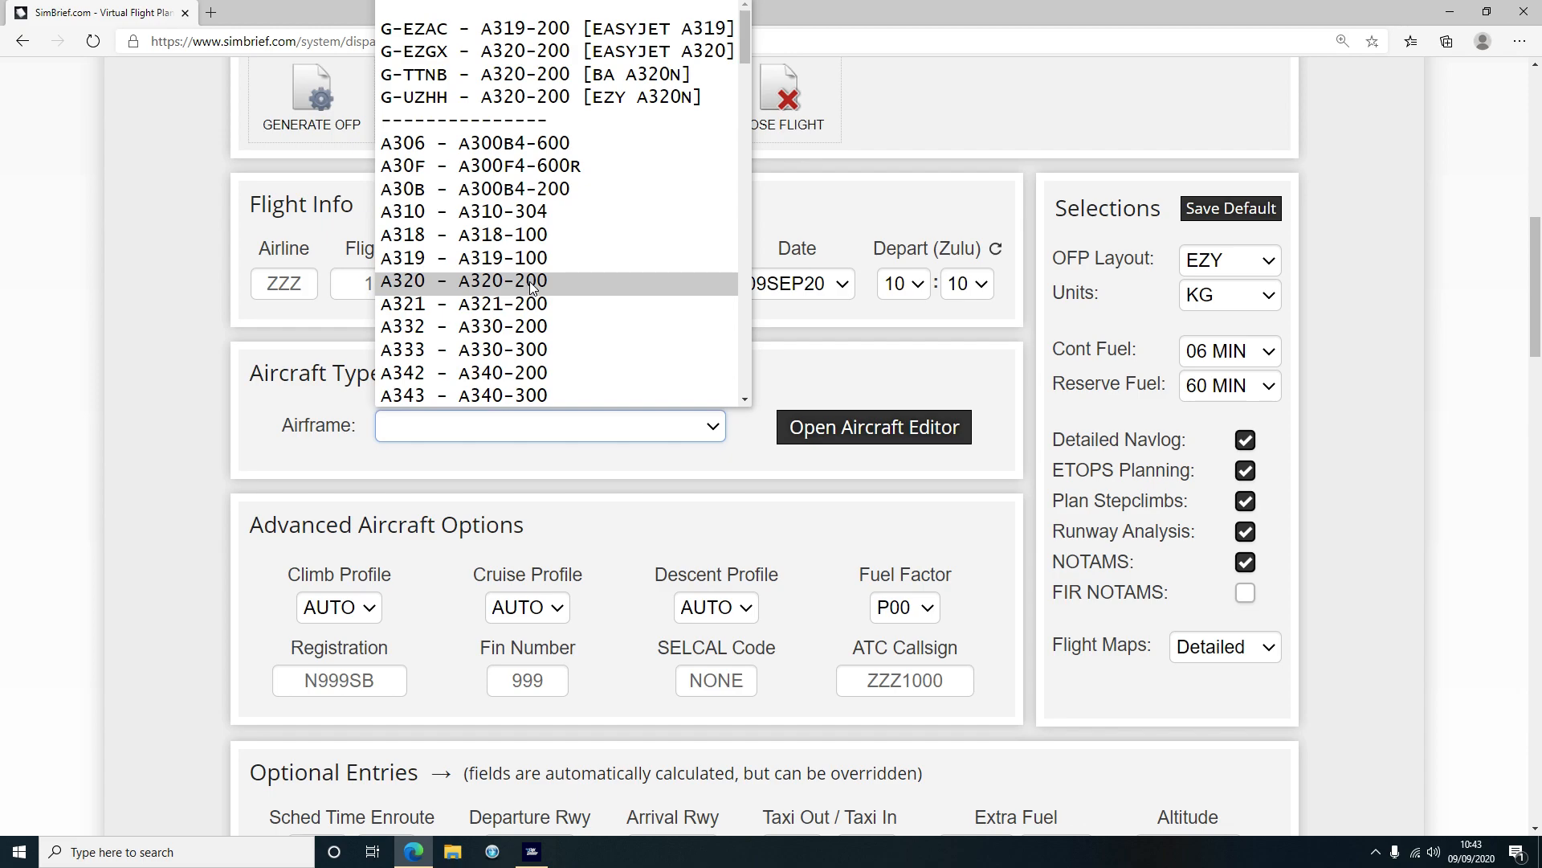
click(528, 282)
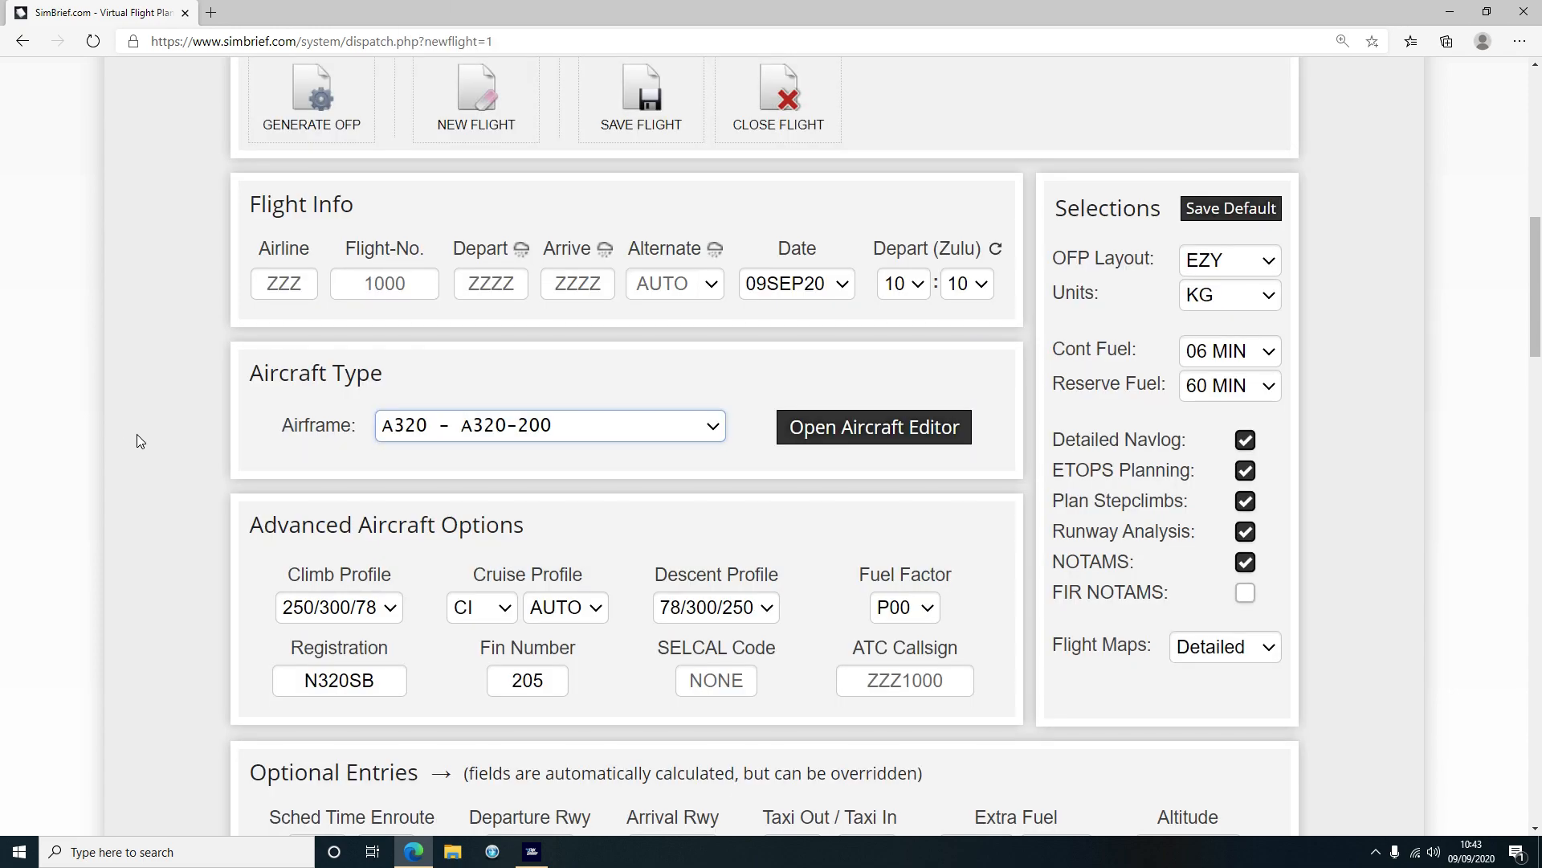
Reopen the airframe list to confirm A320-200 is kept, then close it
click(110, 402)
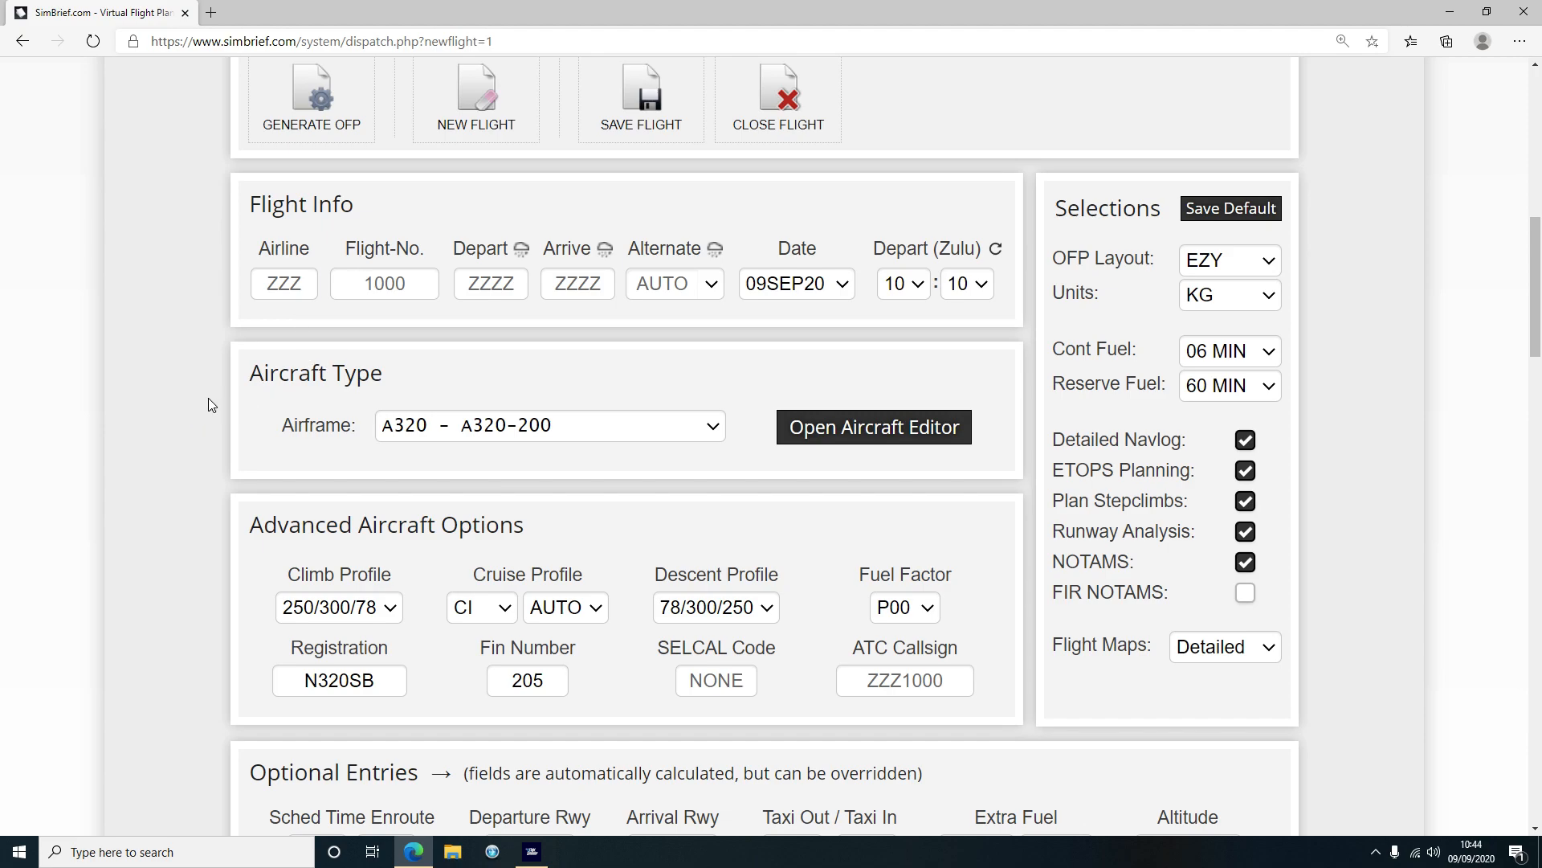
click(426, 427)
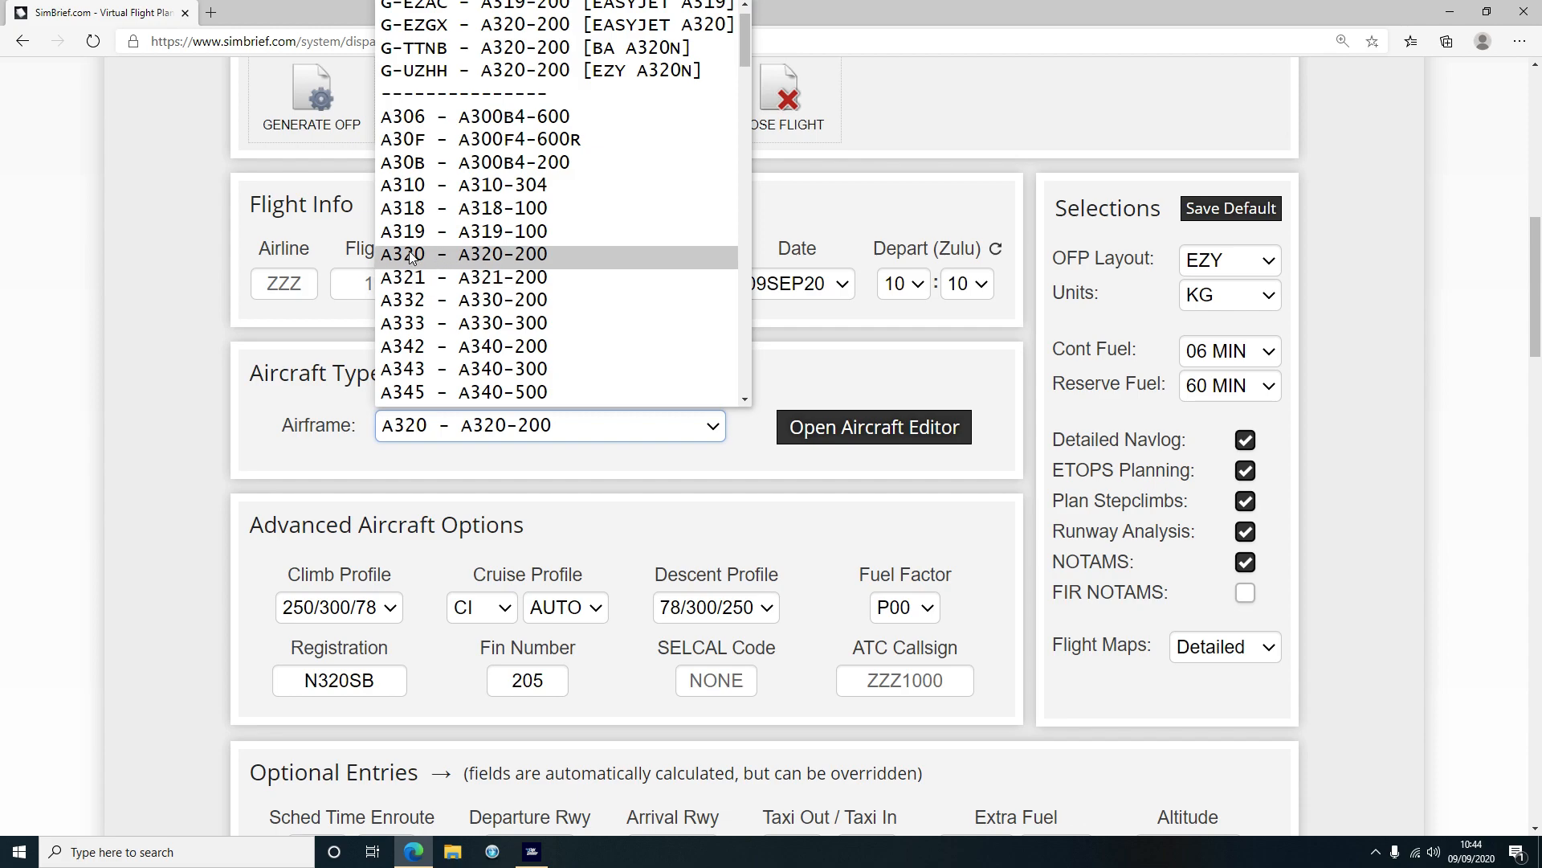
click(519, 256)
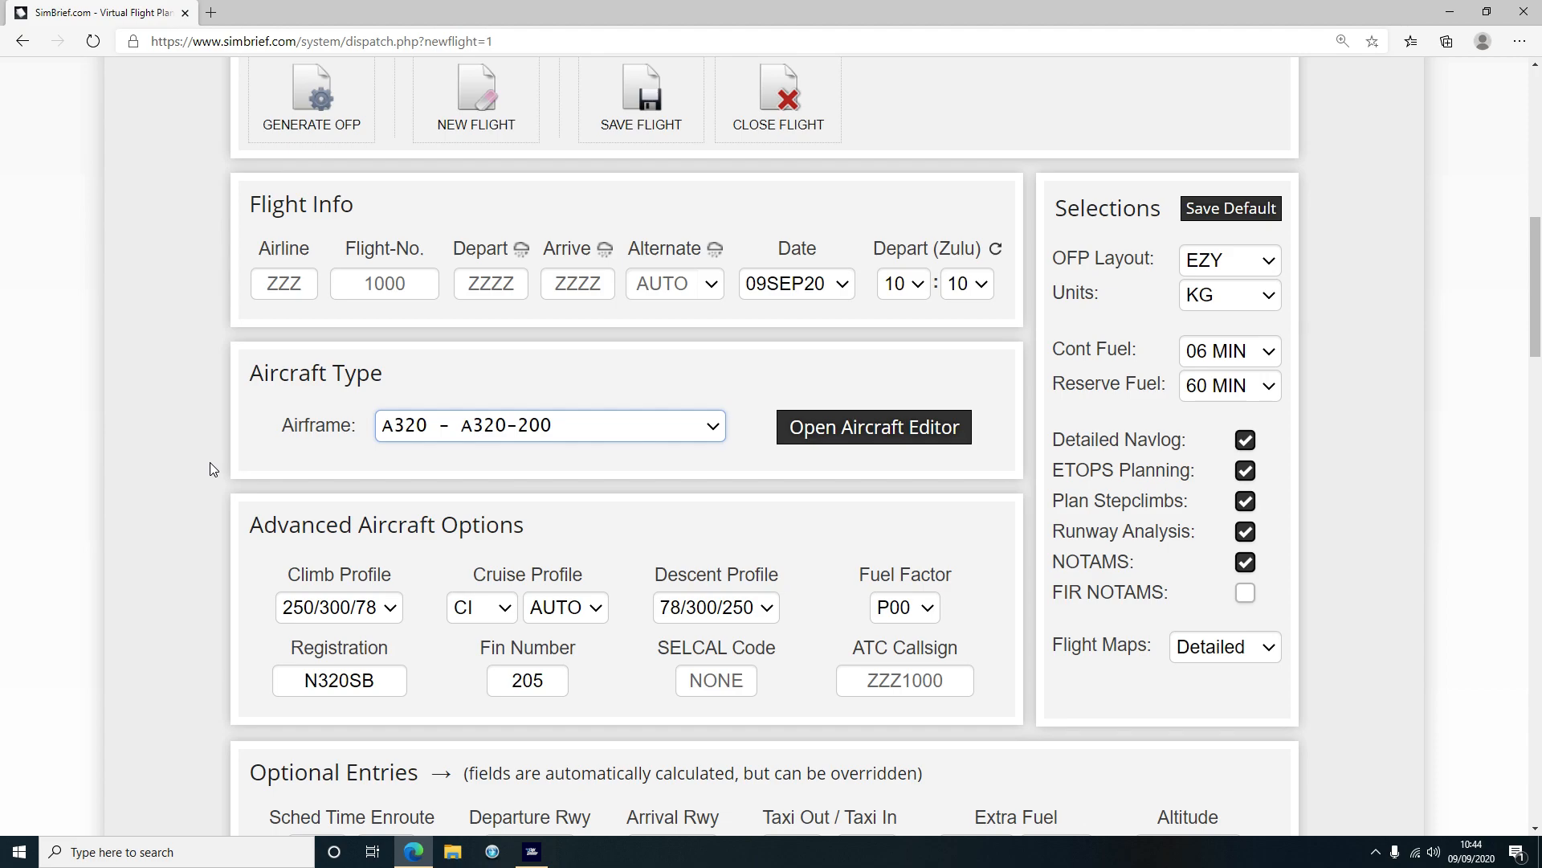
scroll(210, 461, up, 5)
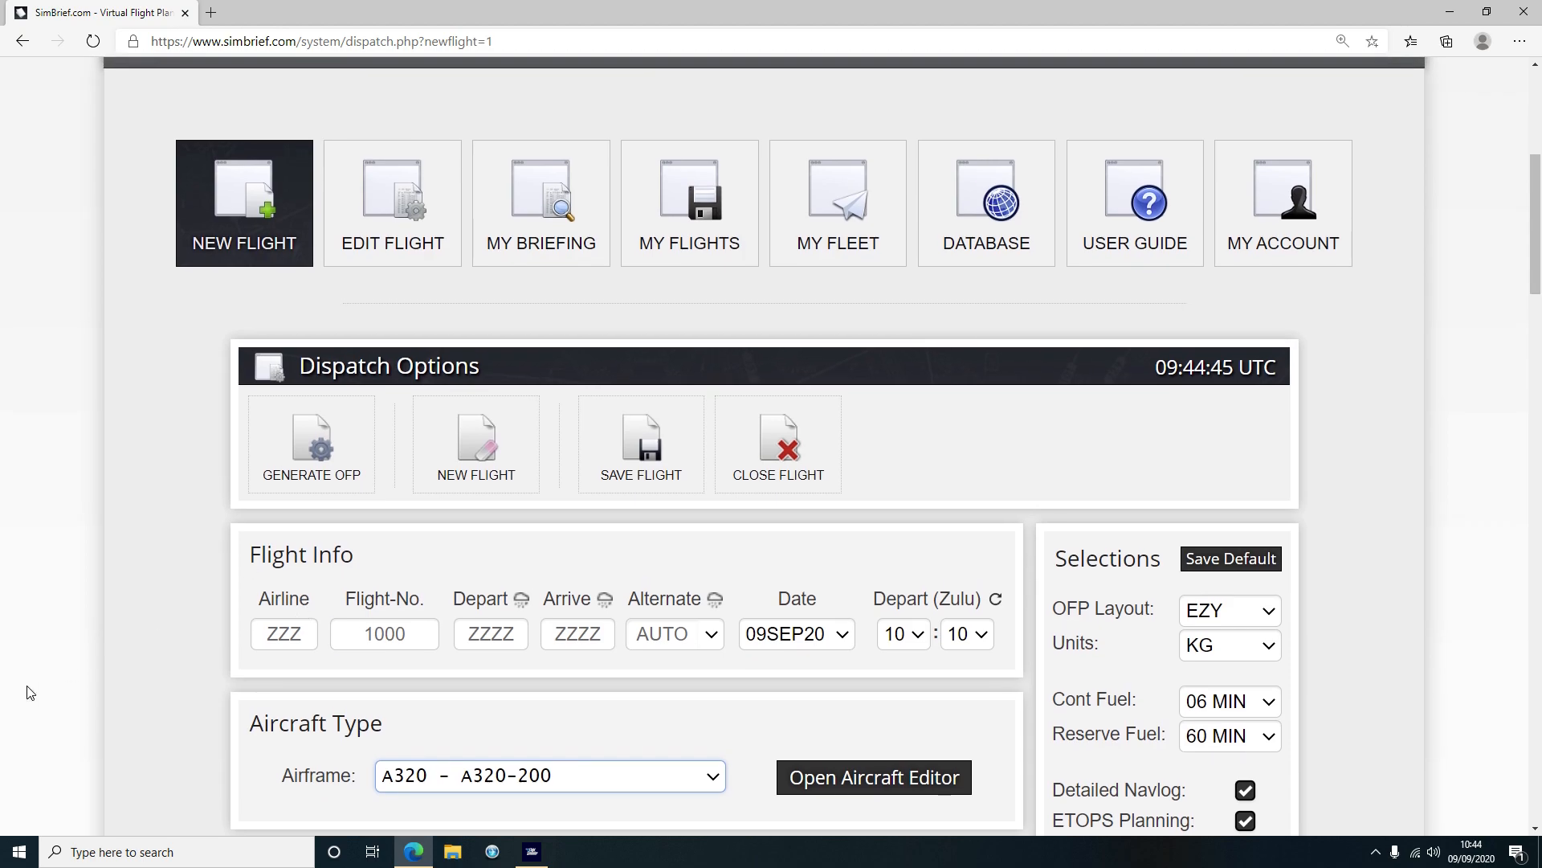
Leave the airframe list unchanged and show the four saved airframes under My Fleet
click(431, 785)
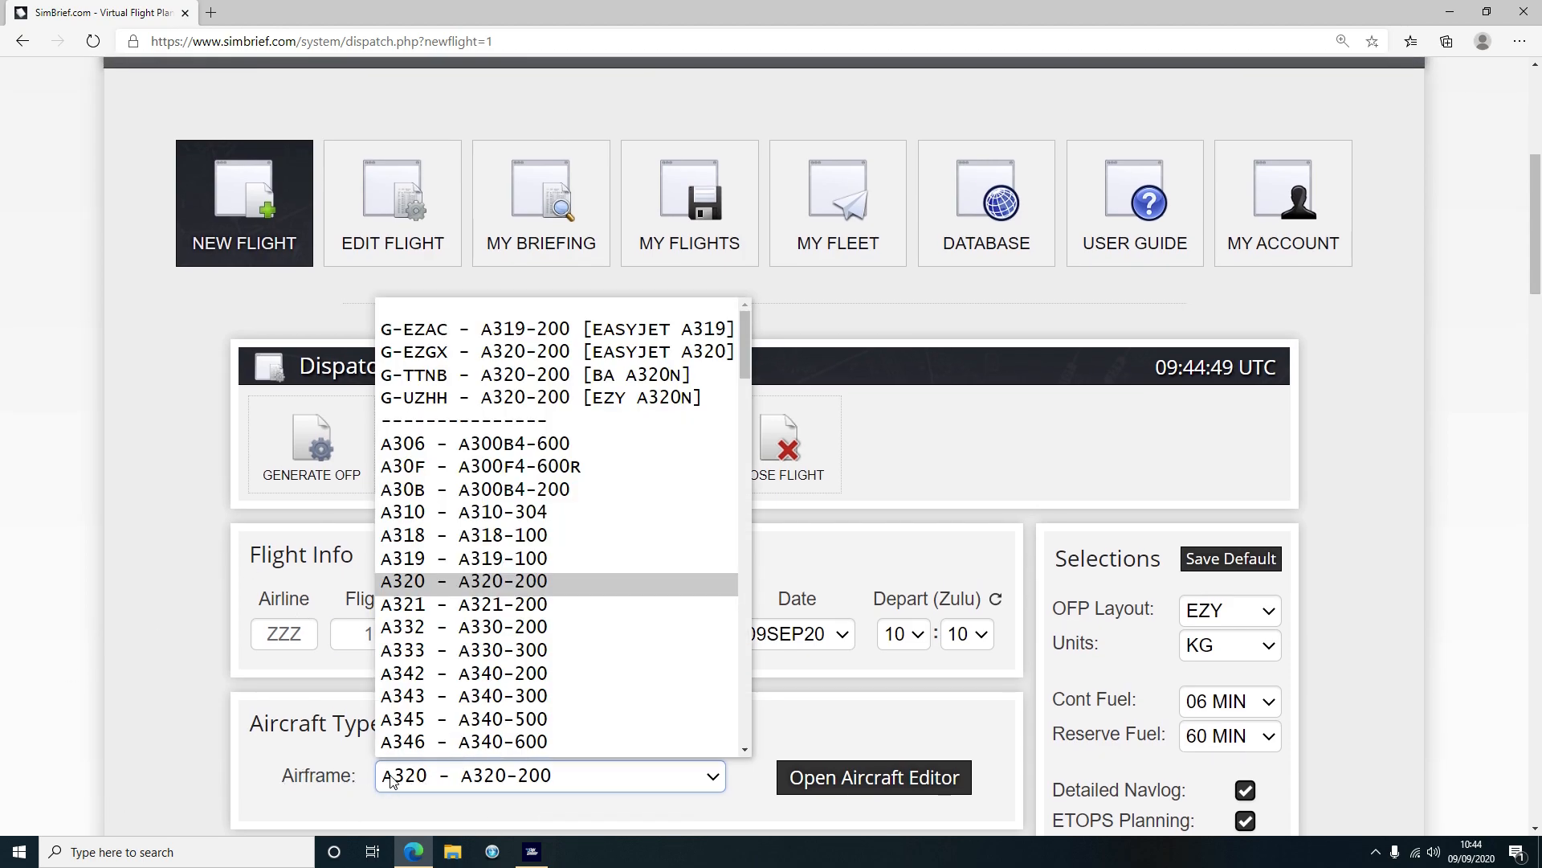
click(172, 592)
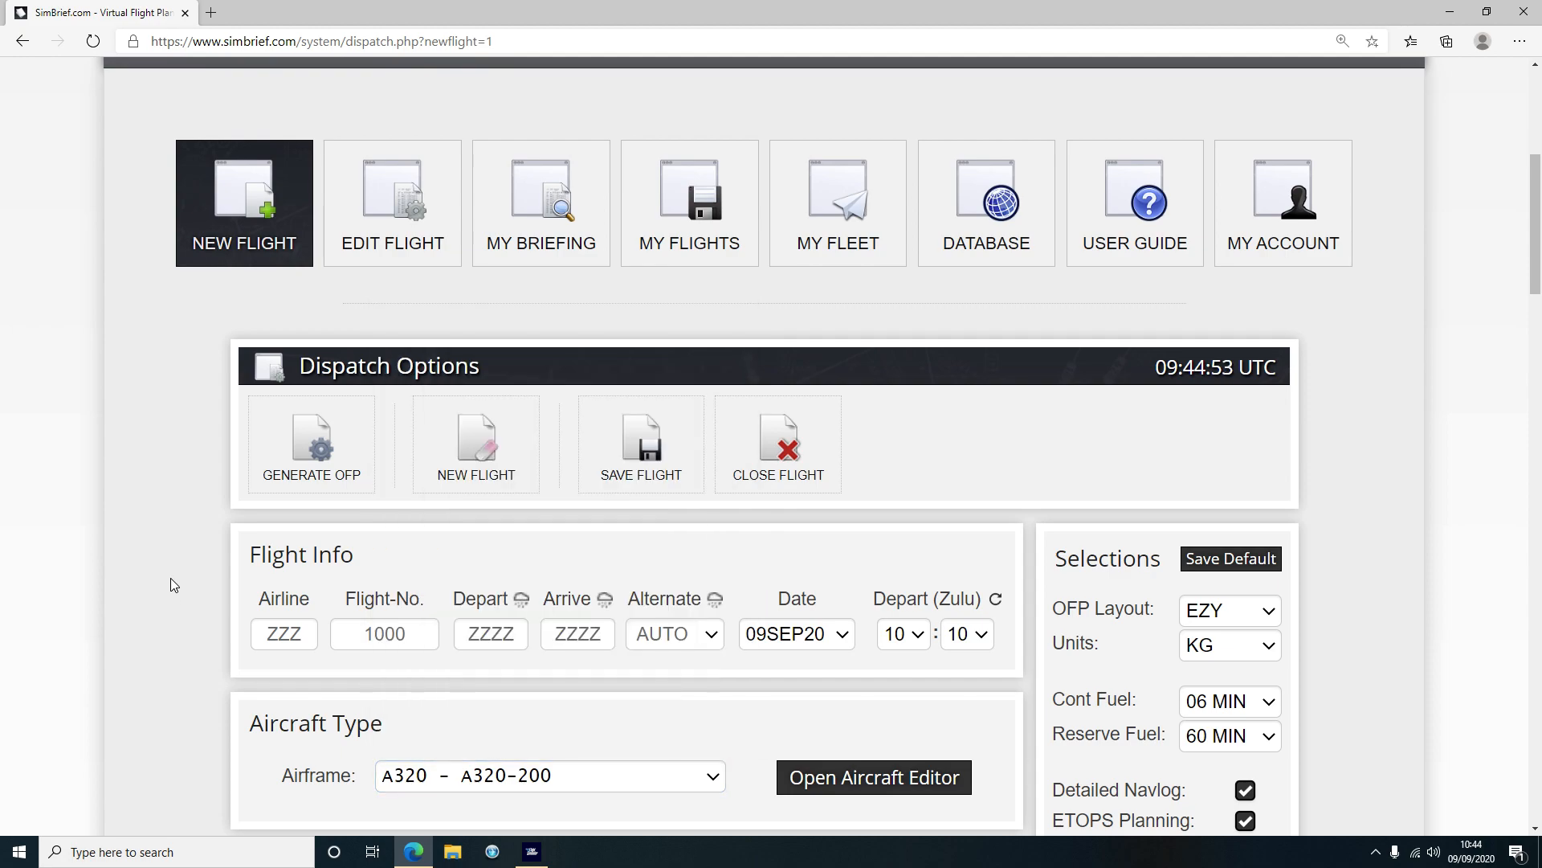
click(832, 243)
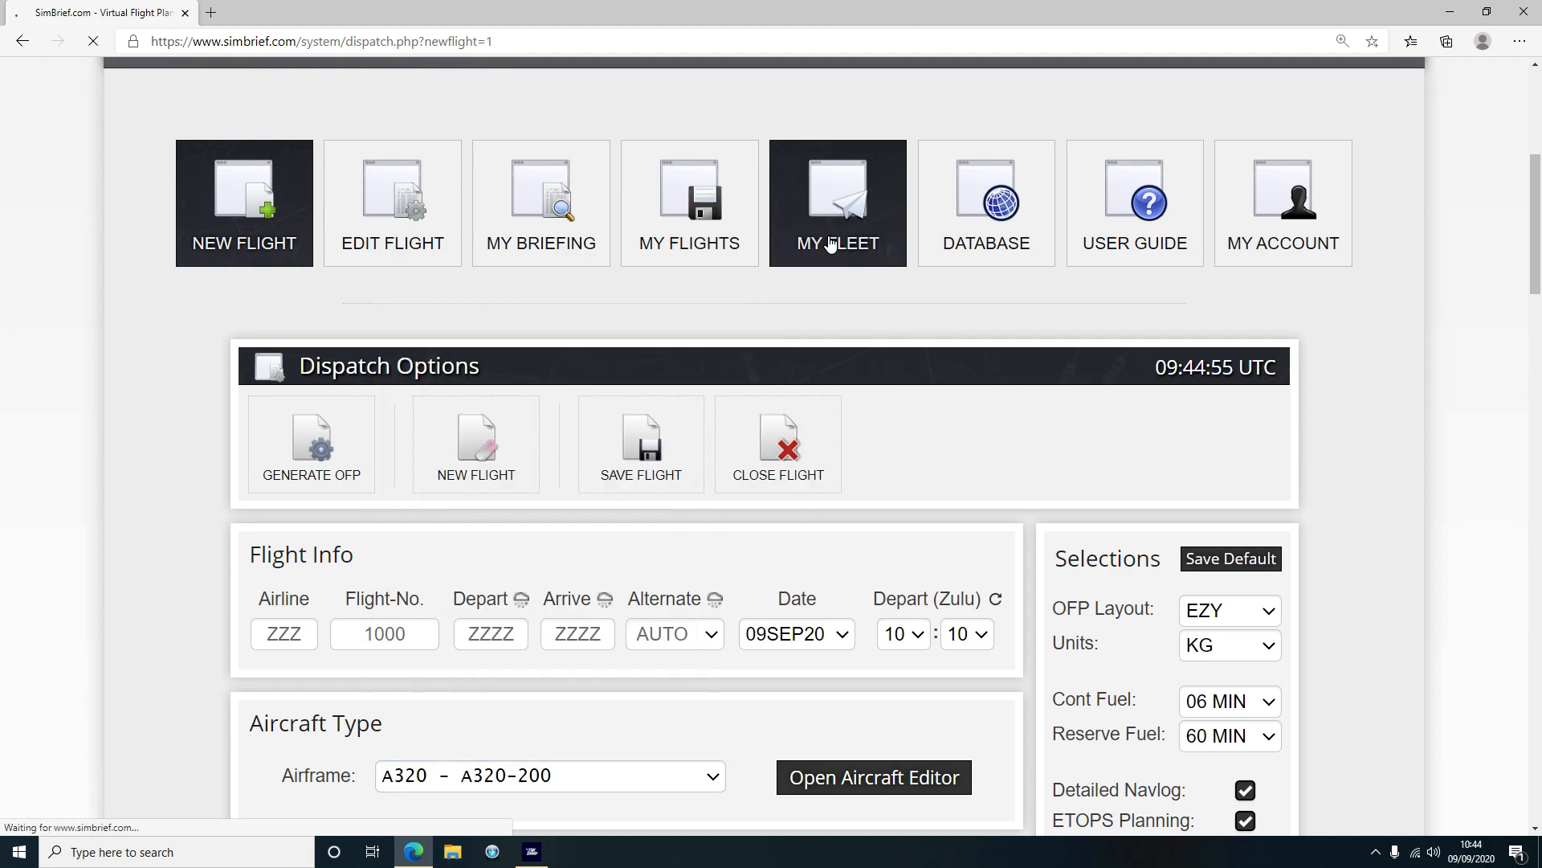
scroll(781, 474, down, 5)
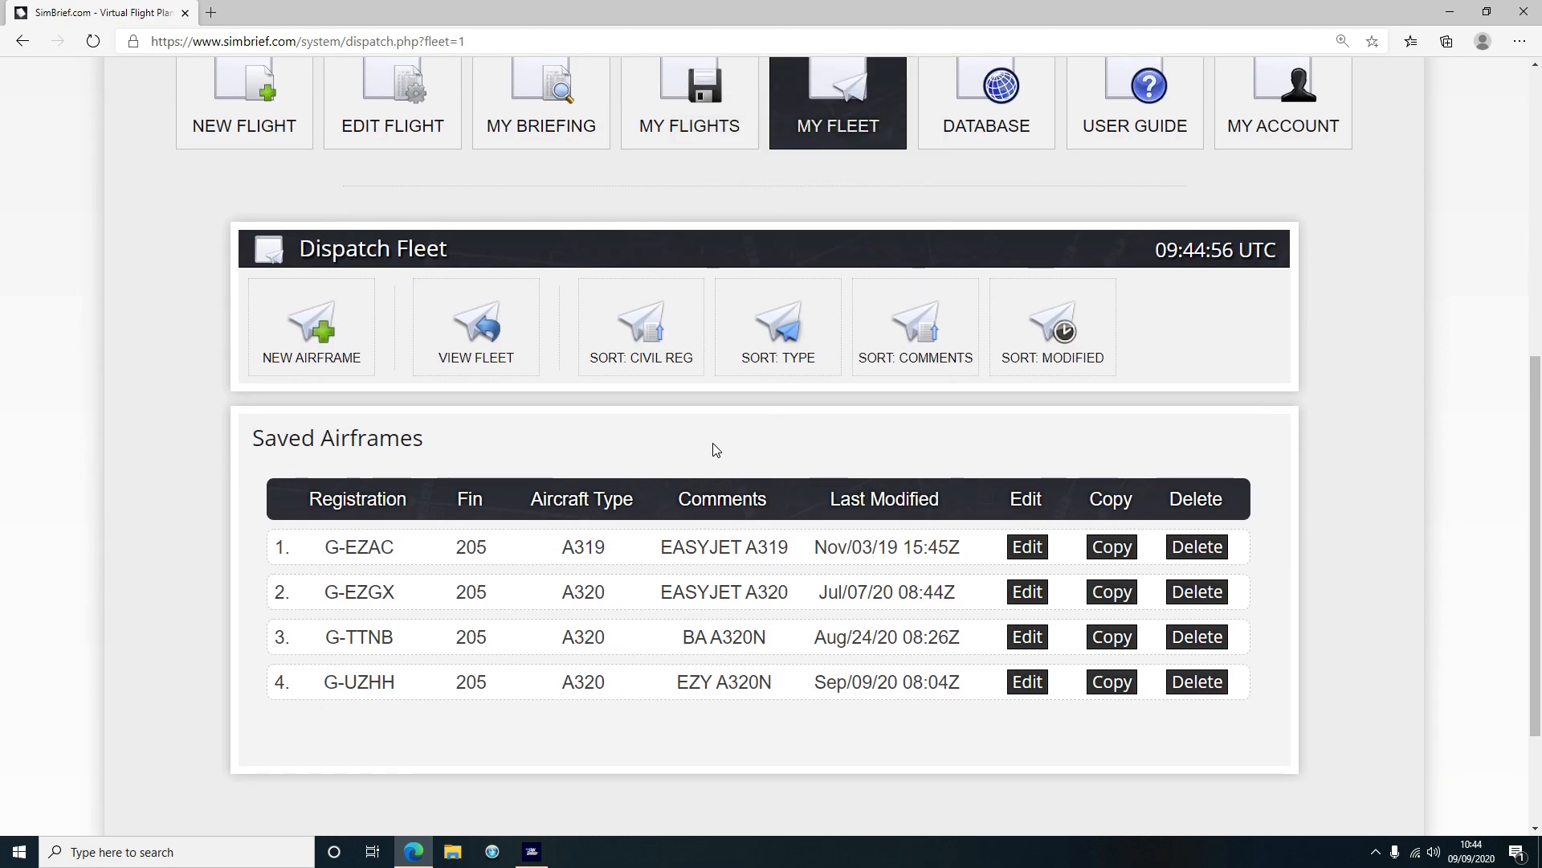
scroll(715, 449, down, 2)
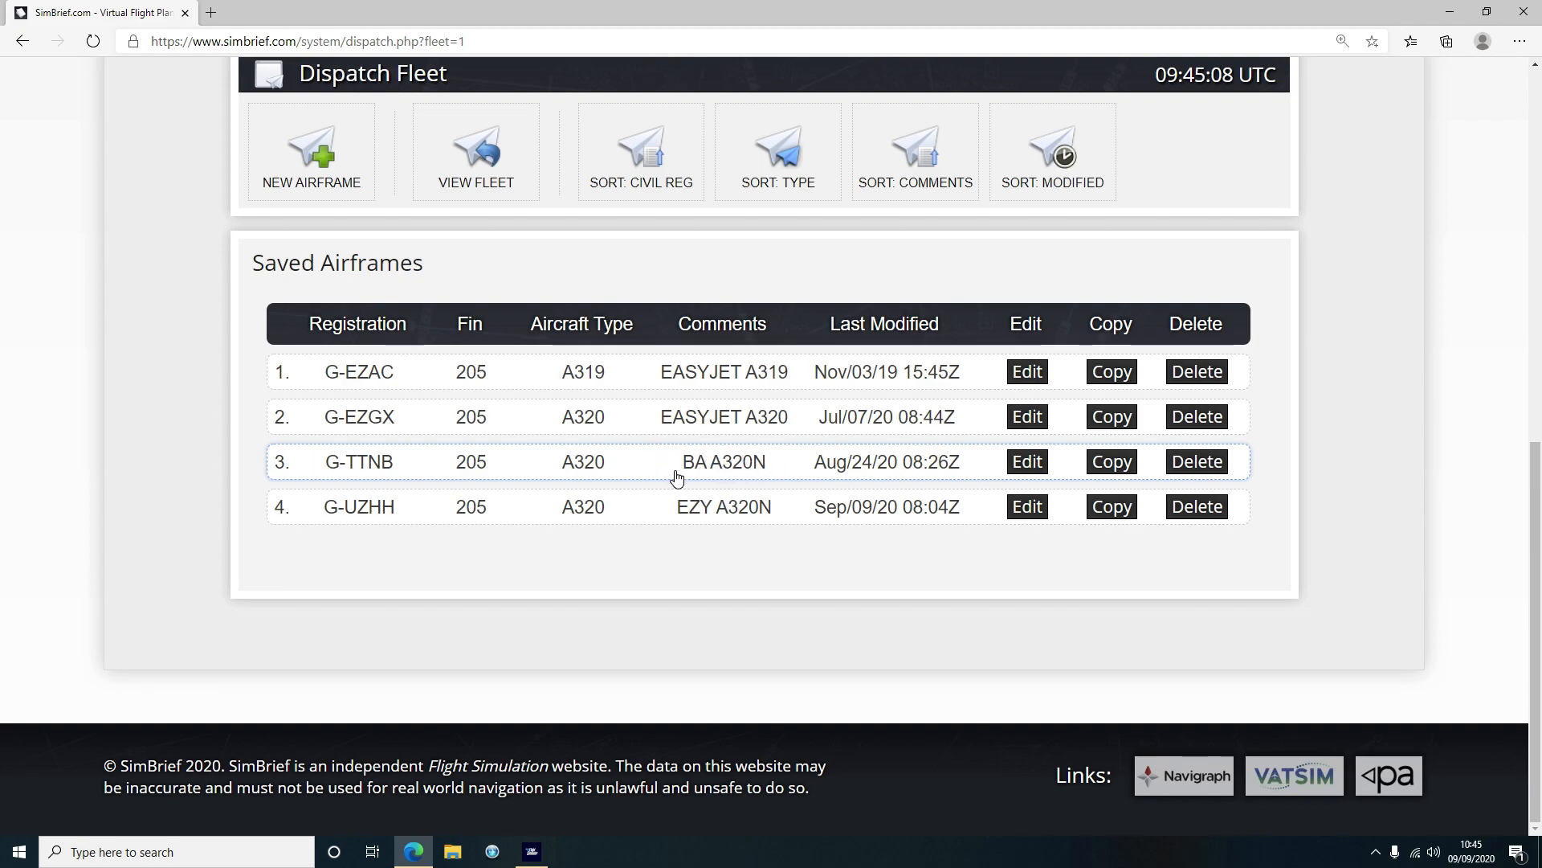
Edit saved airframe G-UZHH (EZY A320N) and review its weights, cost index and fuel factor
click(1028, 508)
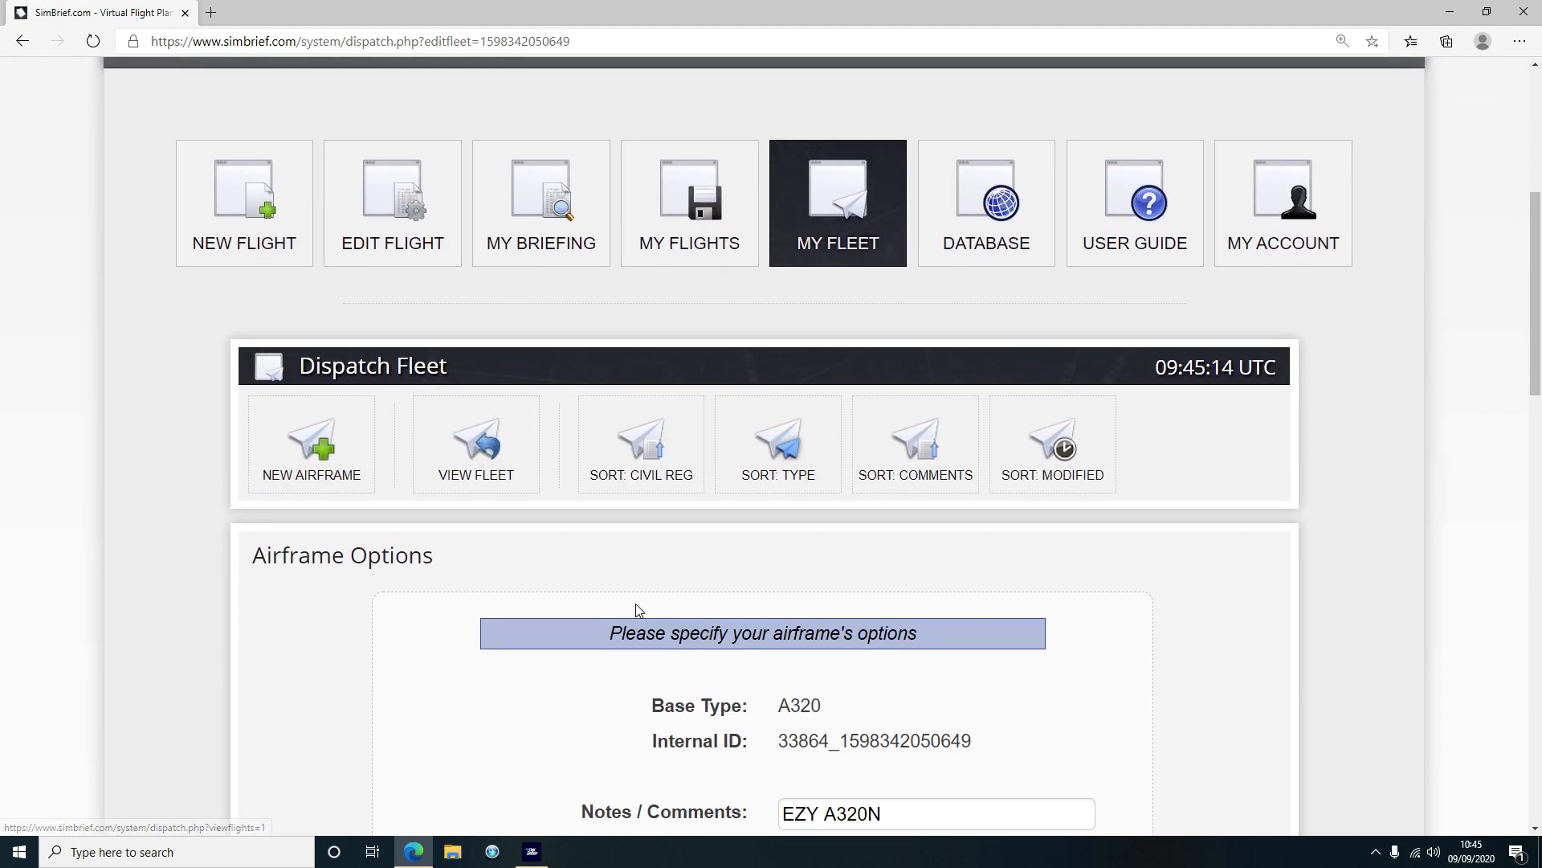
scroll(641, 608, down, 3)
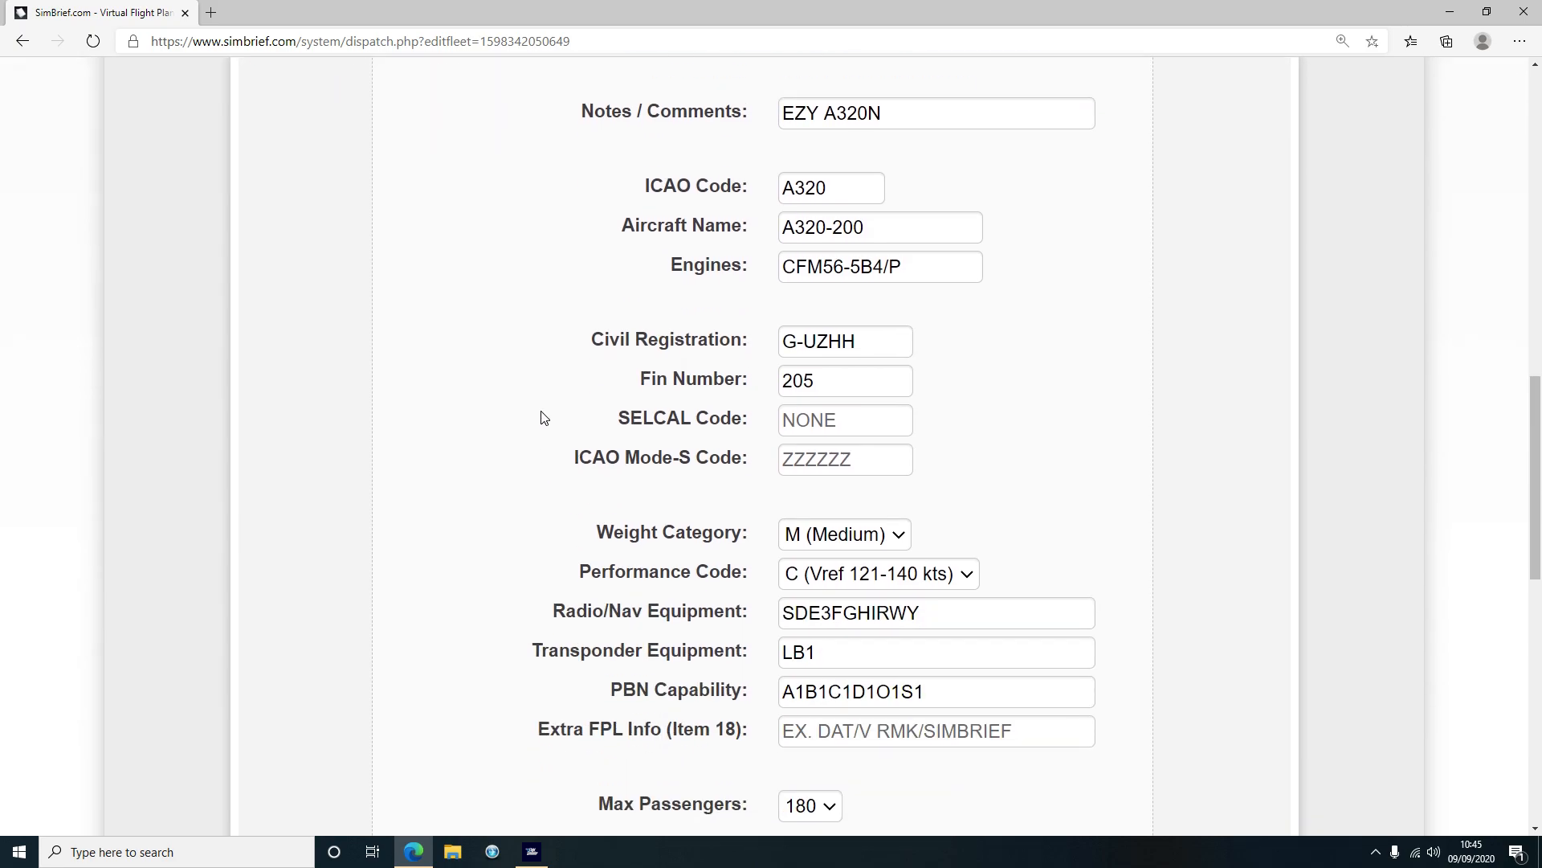
scroll(838, 449, down, 4)
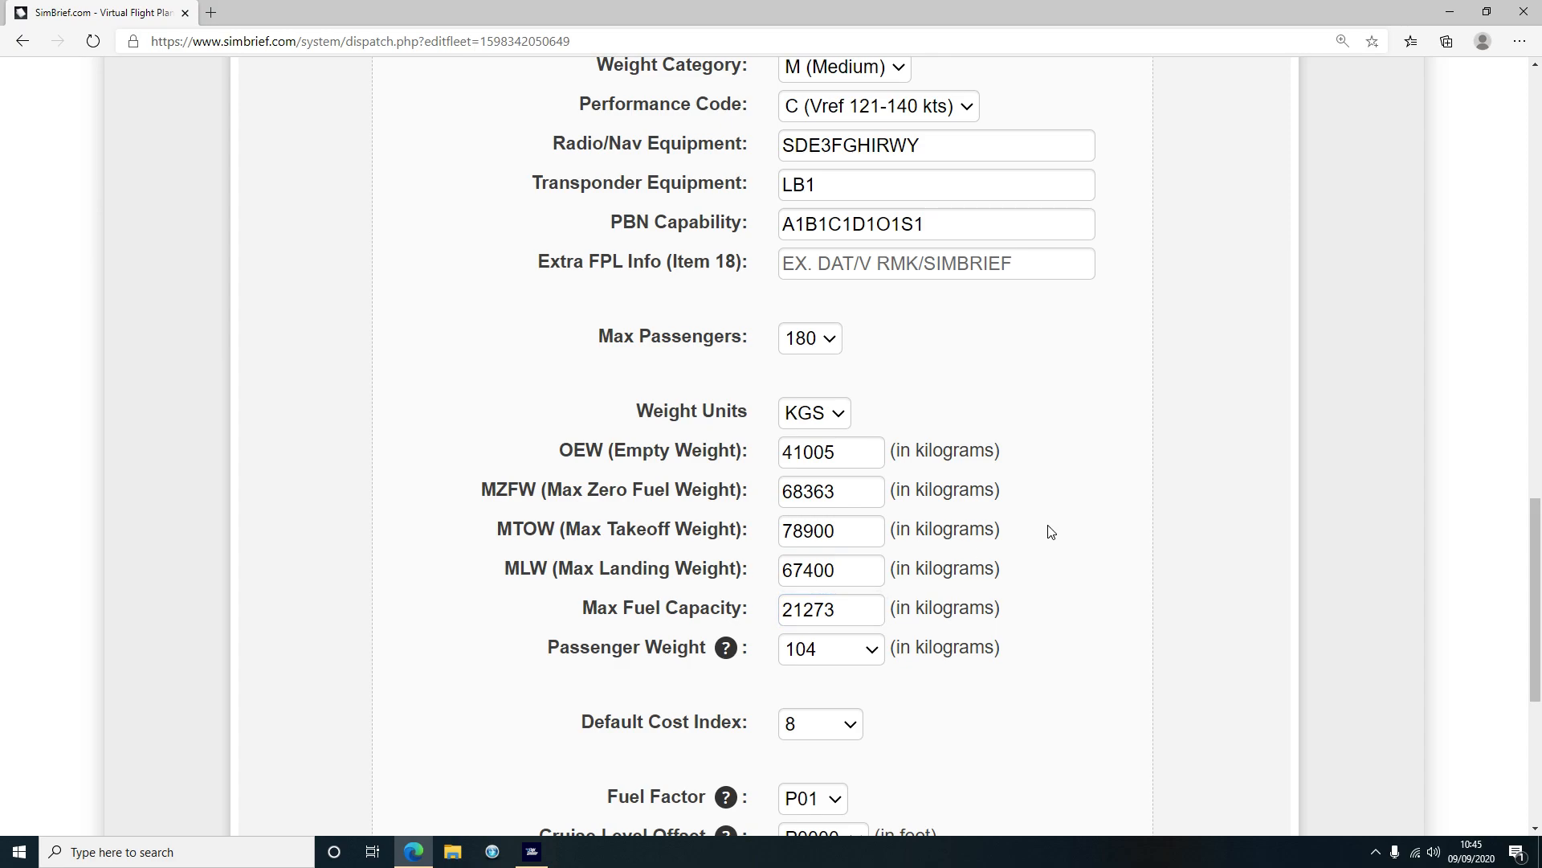
scroll(1049, 532, down, 3)
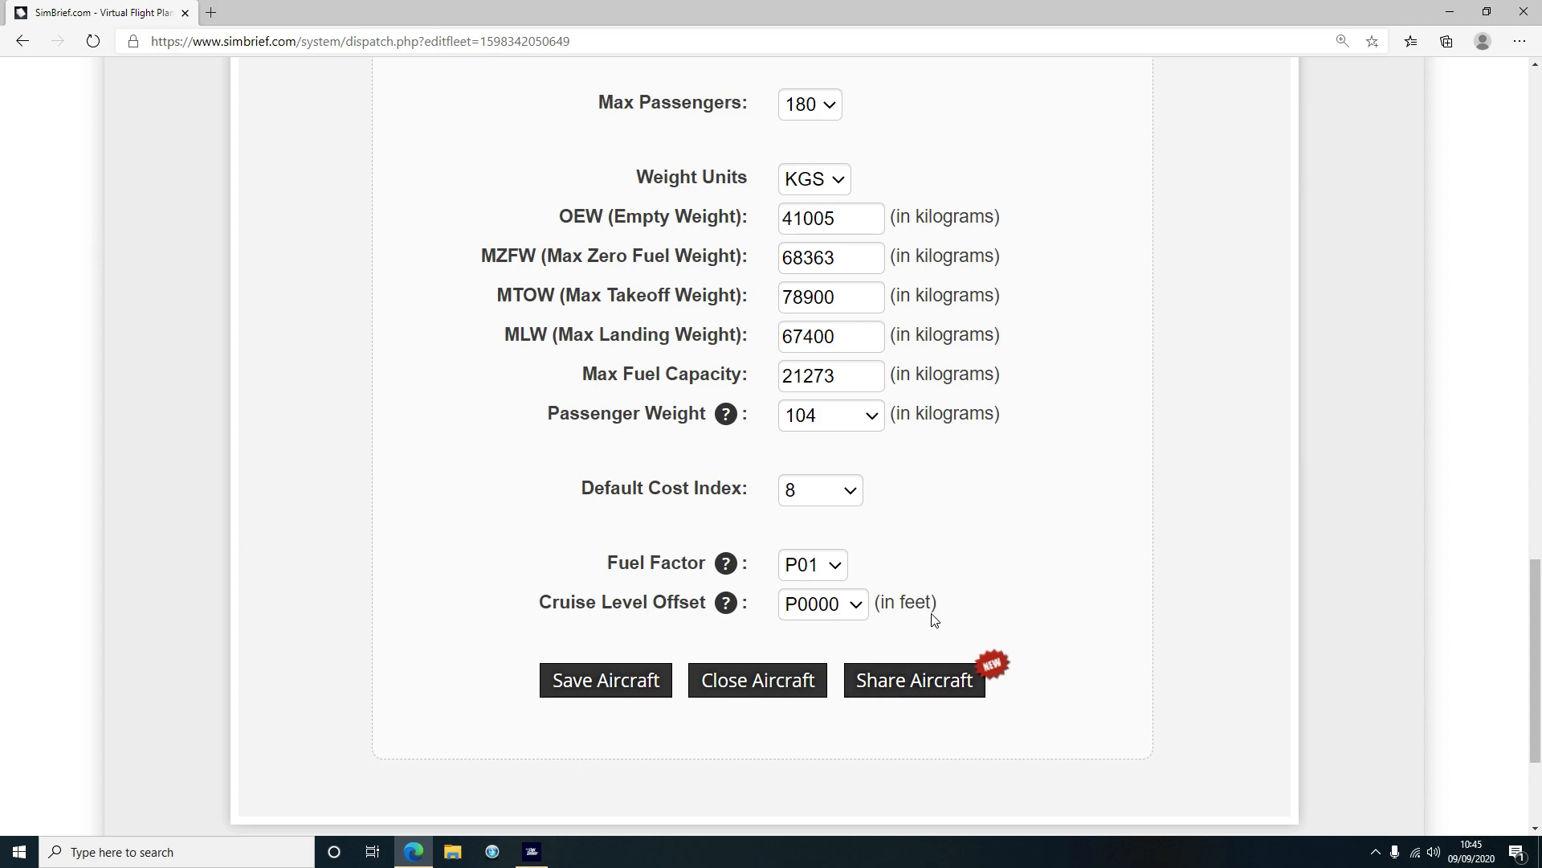
scroll(934, 619, up, 20)
scroll(784, 300, down, 5)
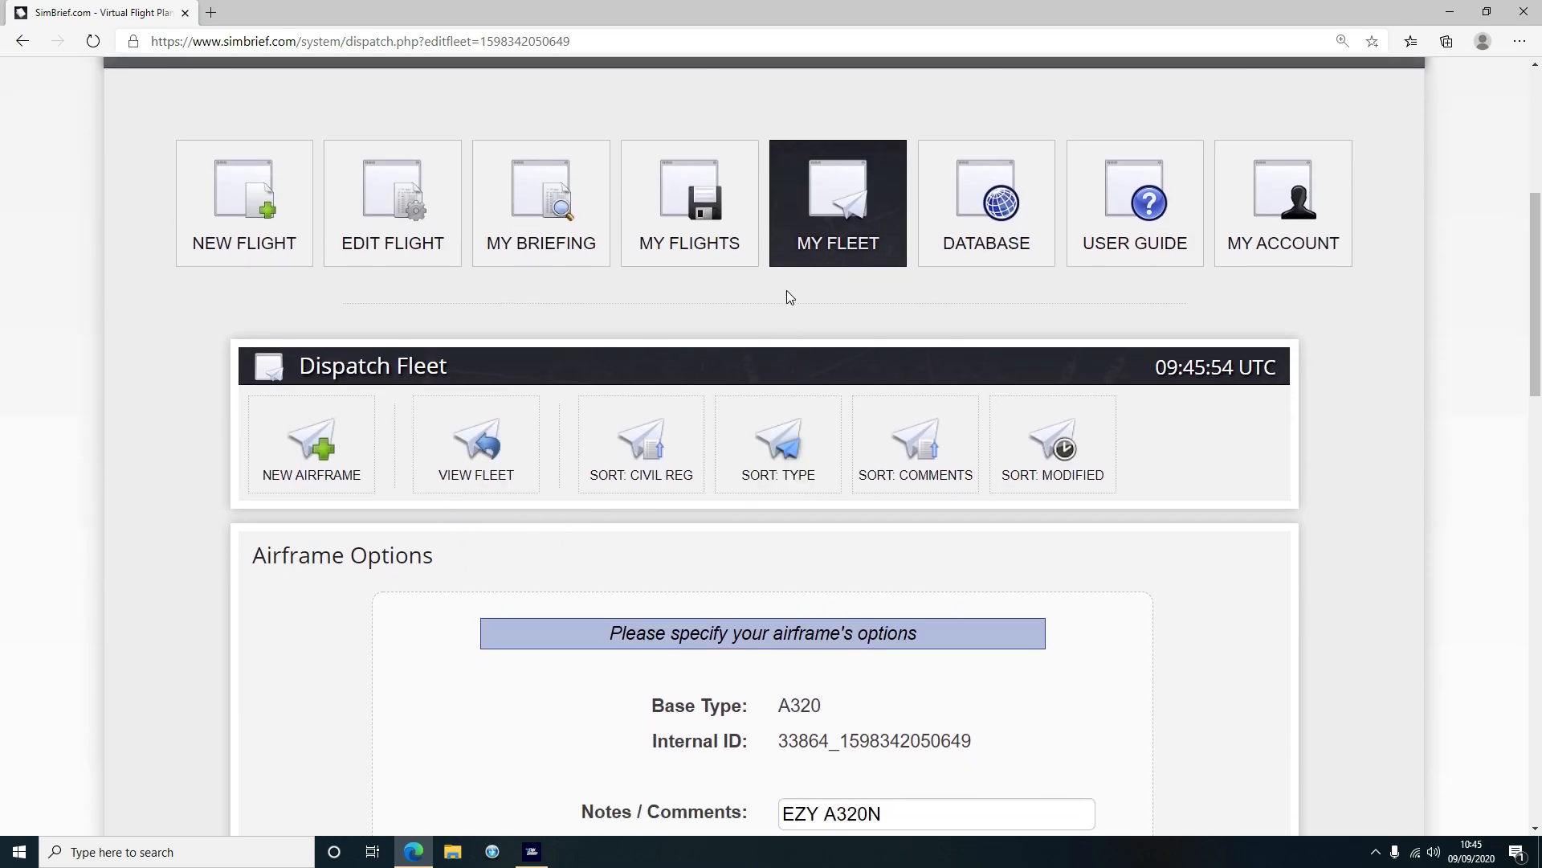
Start a new flight using saved airframe G-UZHH A320-200, with cost index 8 and fuel factor P01
click(238, 224)
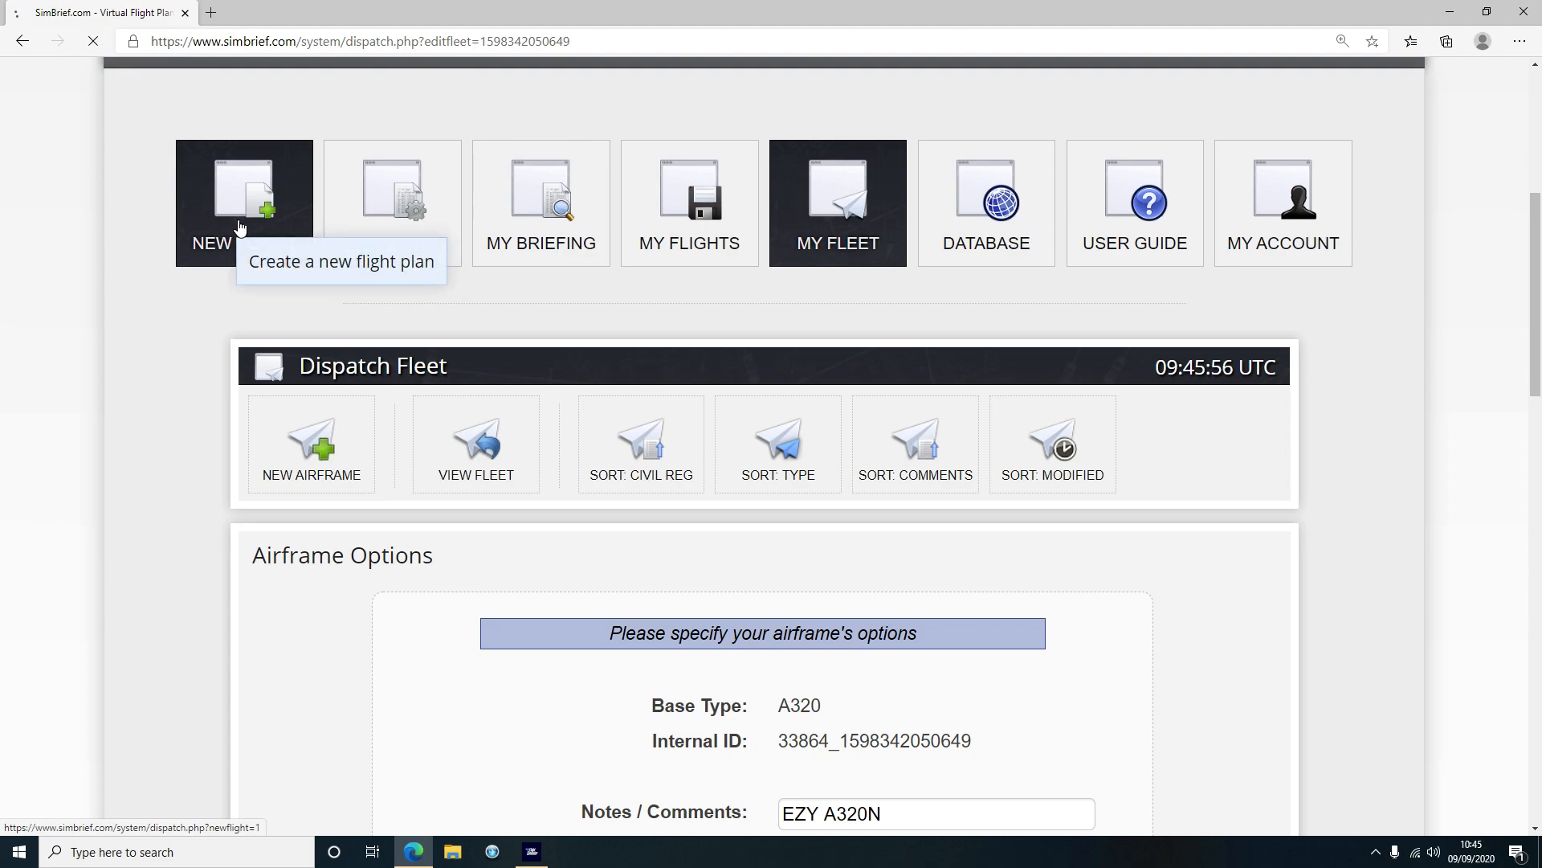
scroll(138, 461, down, 5)
scroll(223, 539, down, 1)
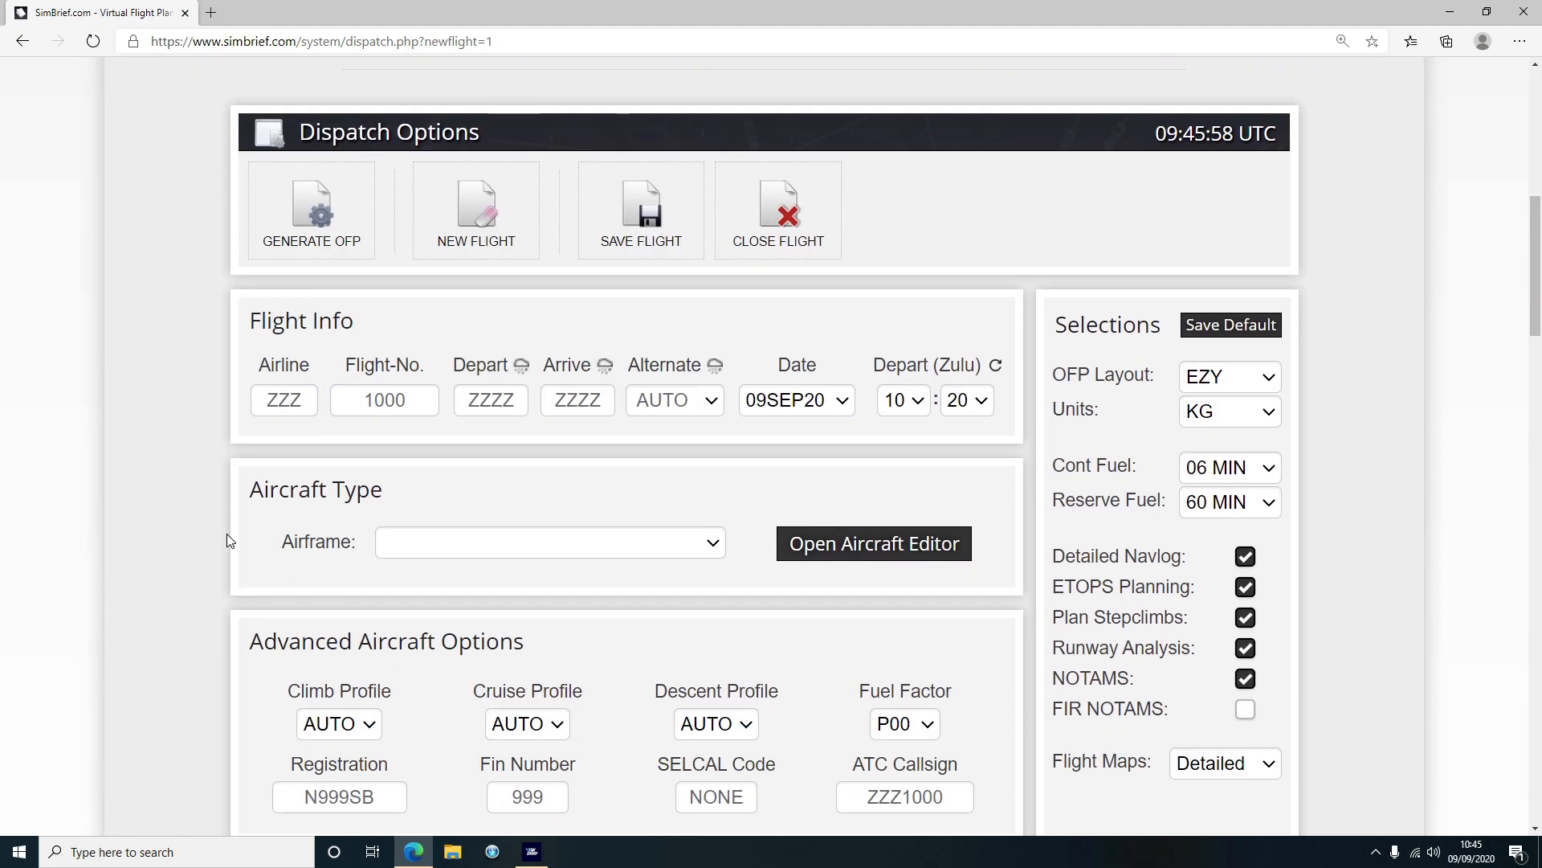
click(417, 550)
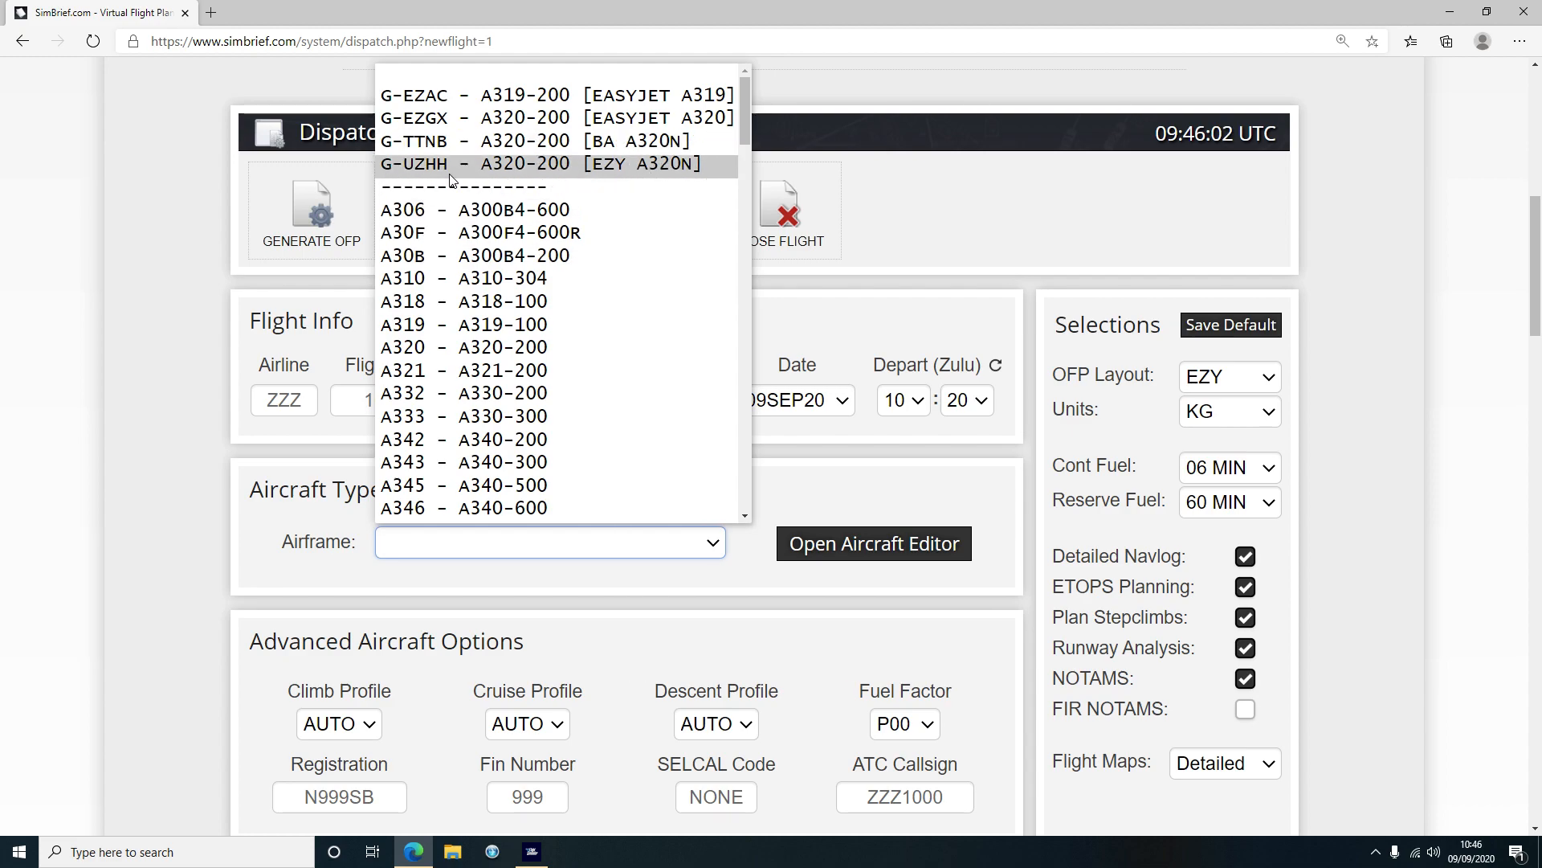
click(517, 163)
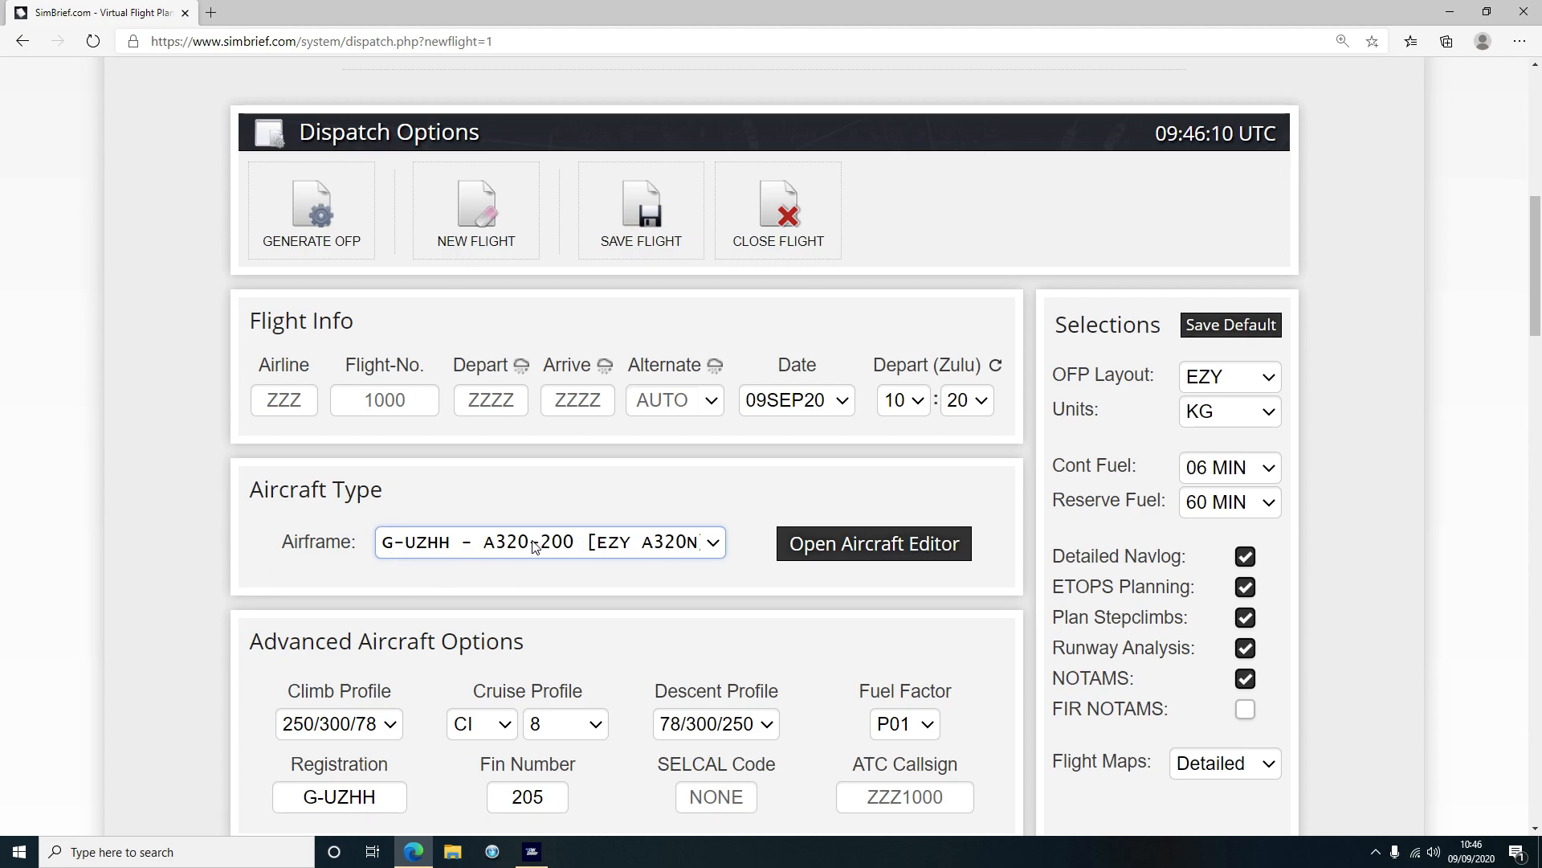
scroll(169, 485, down, 1)
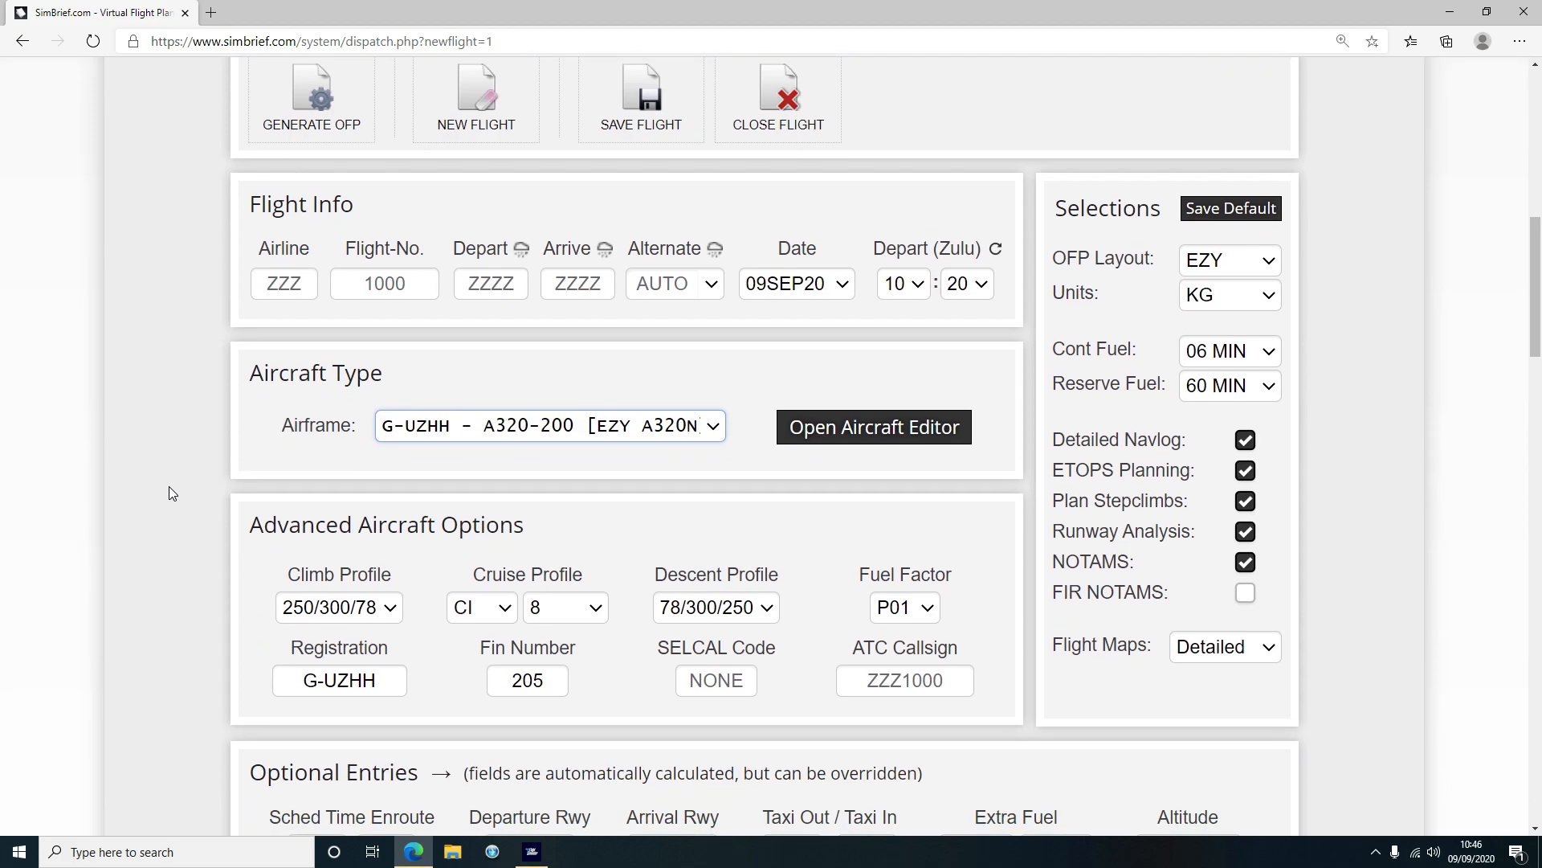
click(313, 672)
scroll(195, 535, up, 2)
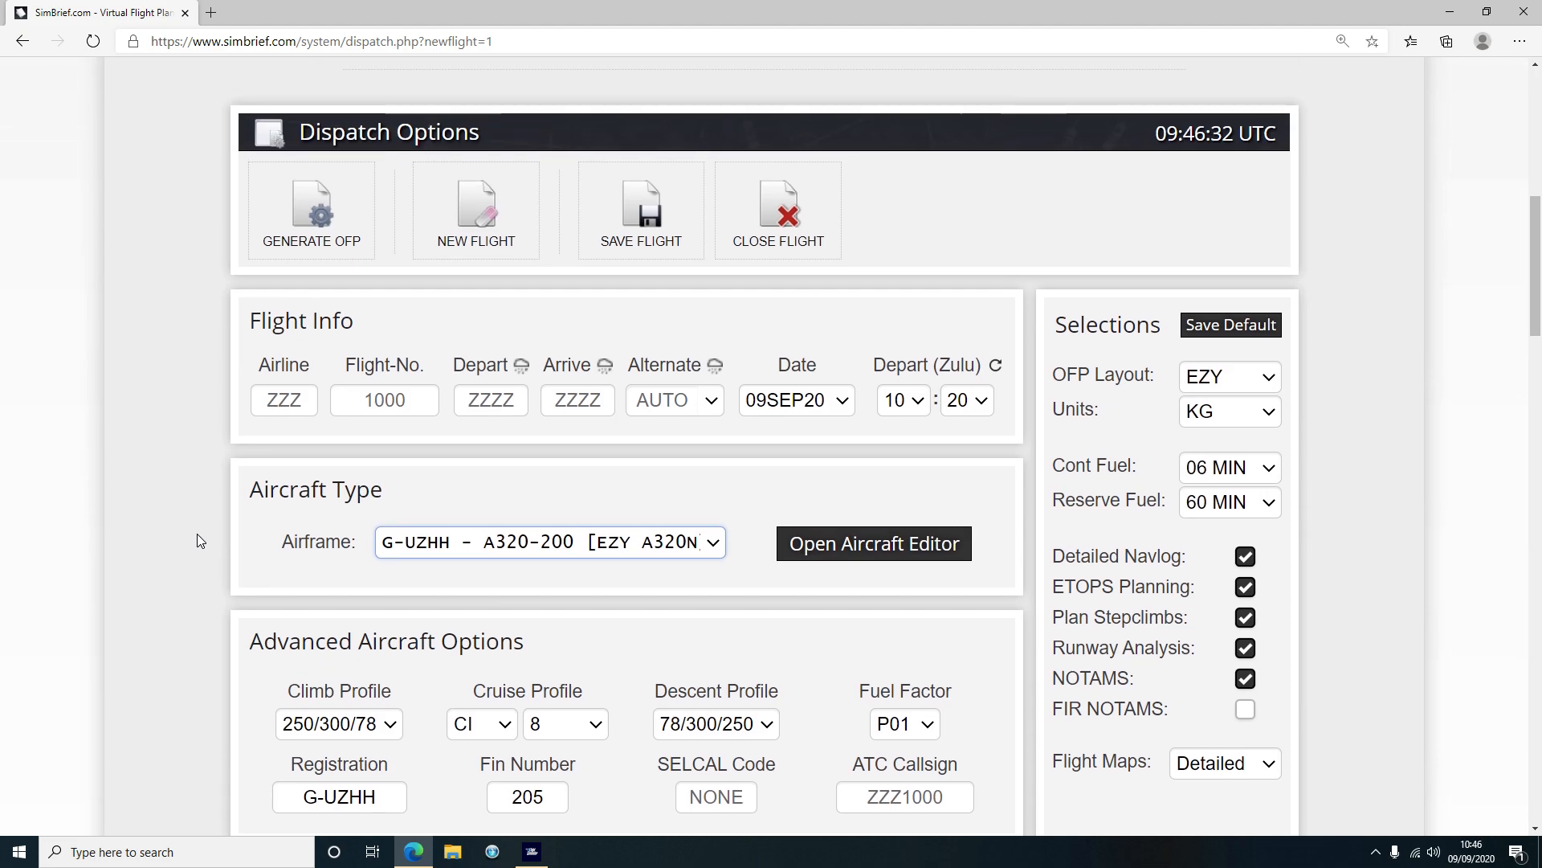
scroll(1425, 401, down, 2)
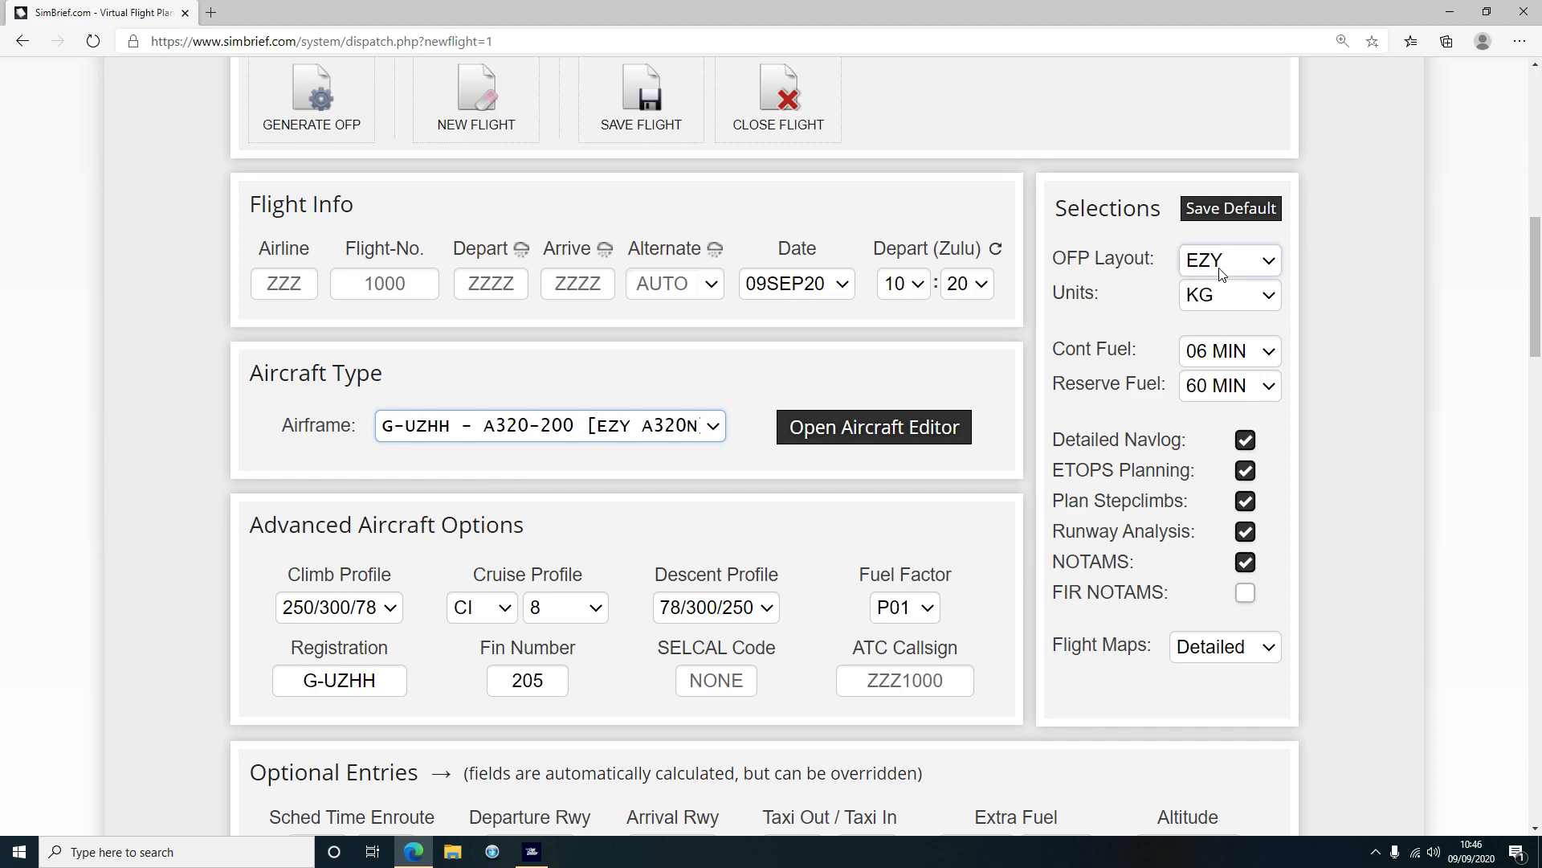
click(1270, 266)
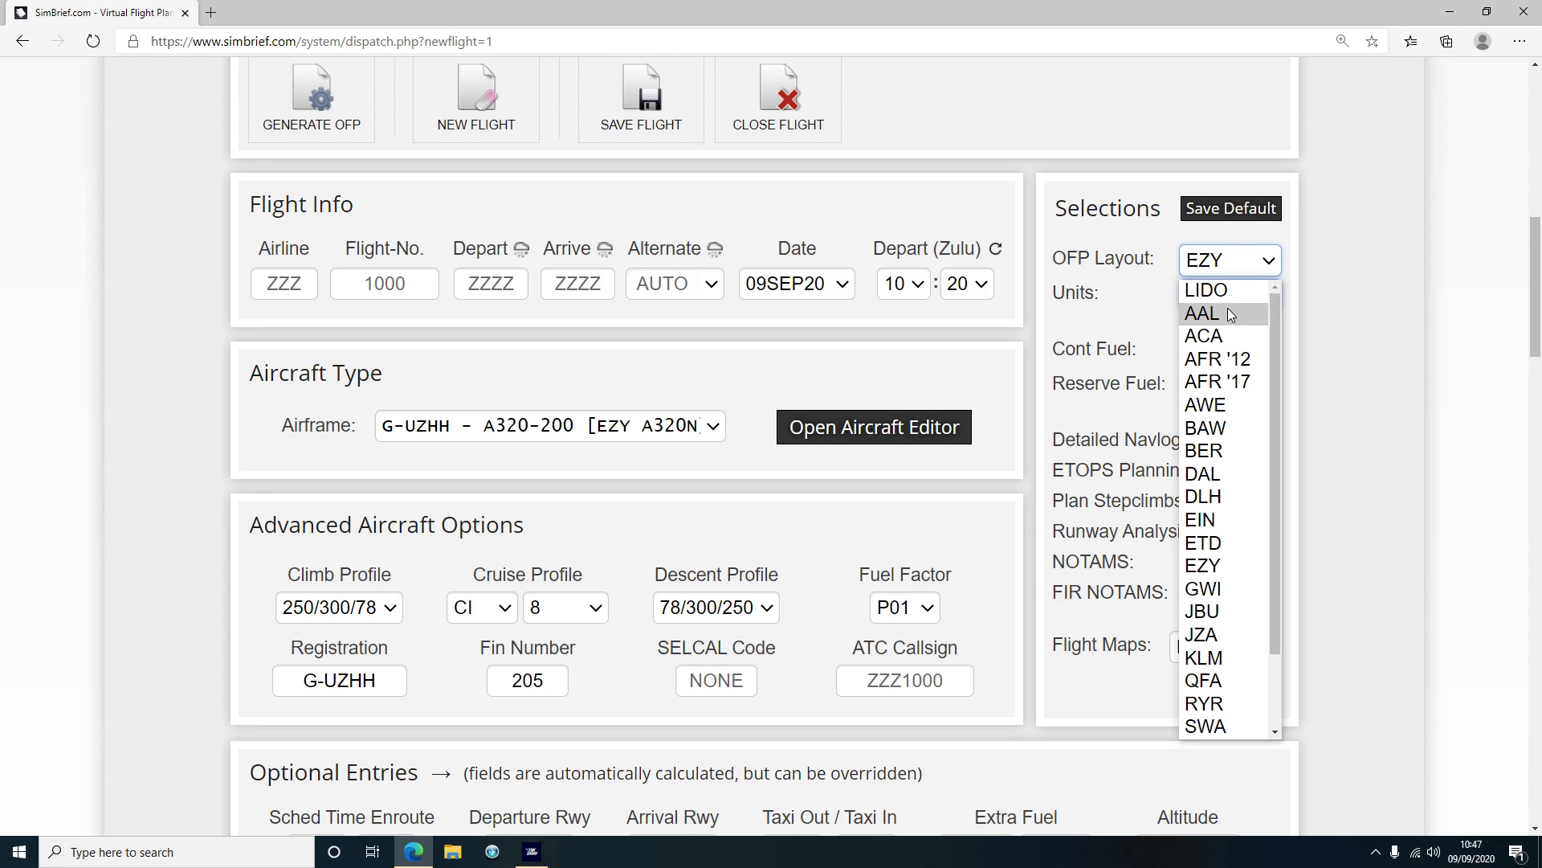
drag(1269, 302, 1266, 459)
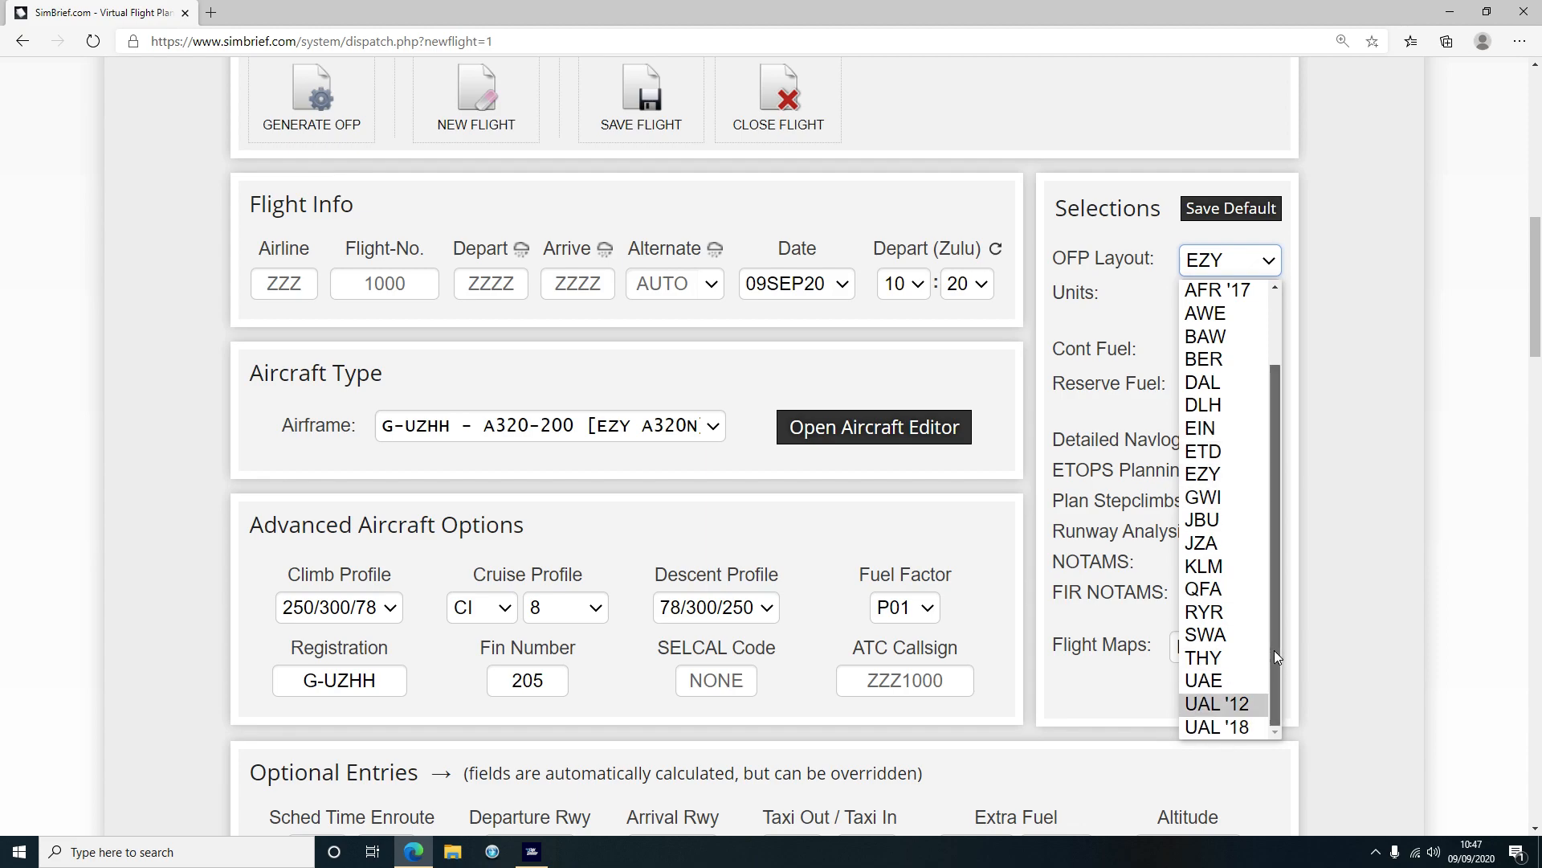
drag(1274, 654, 1240, 461)
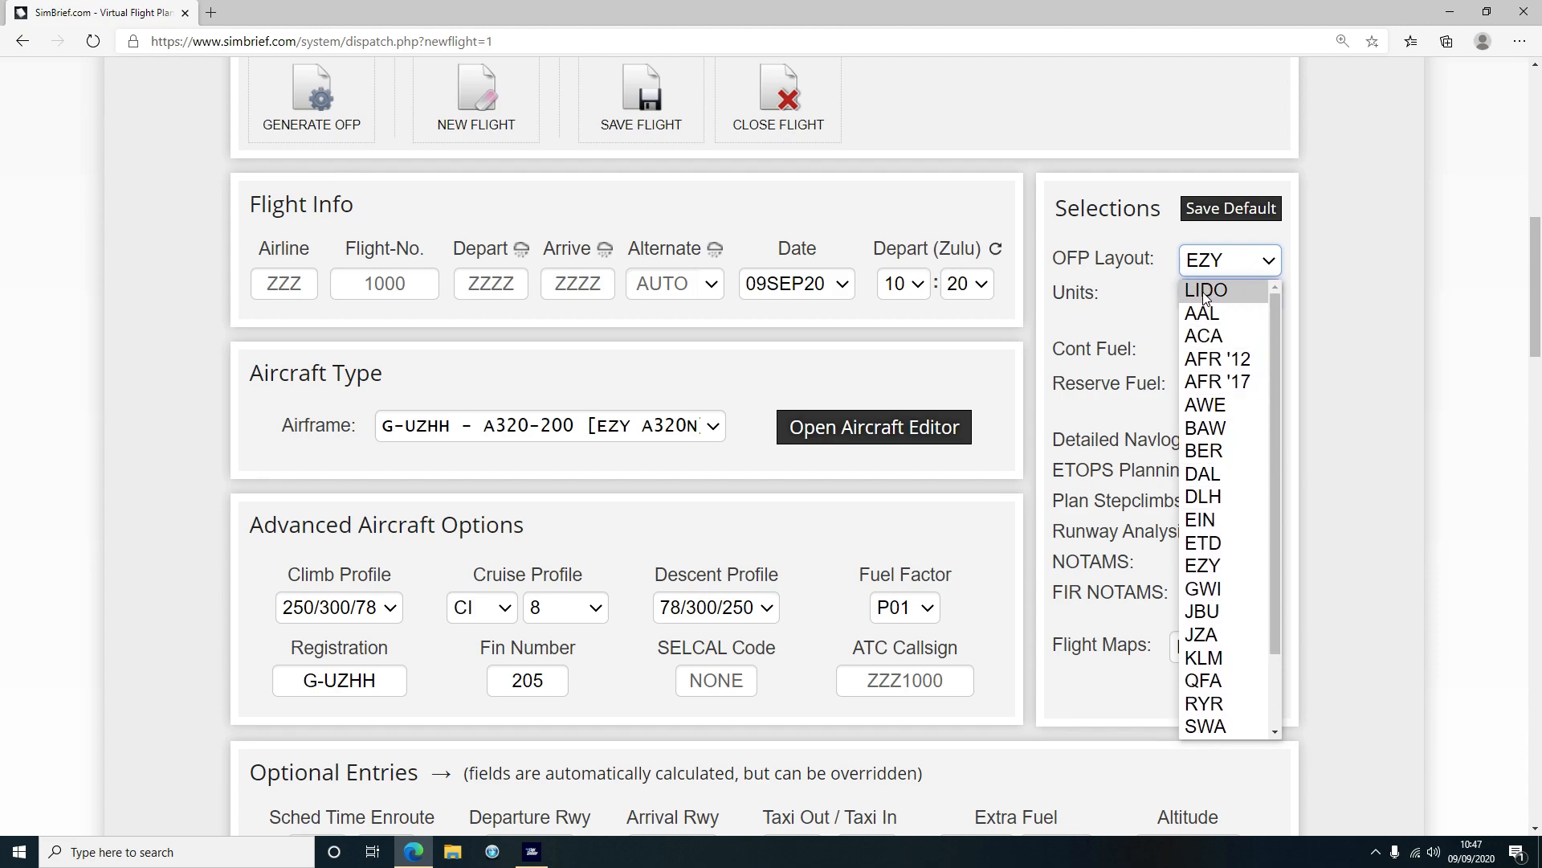
click(1217, 265)
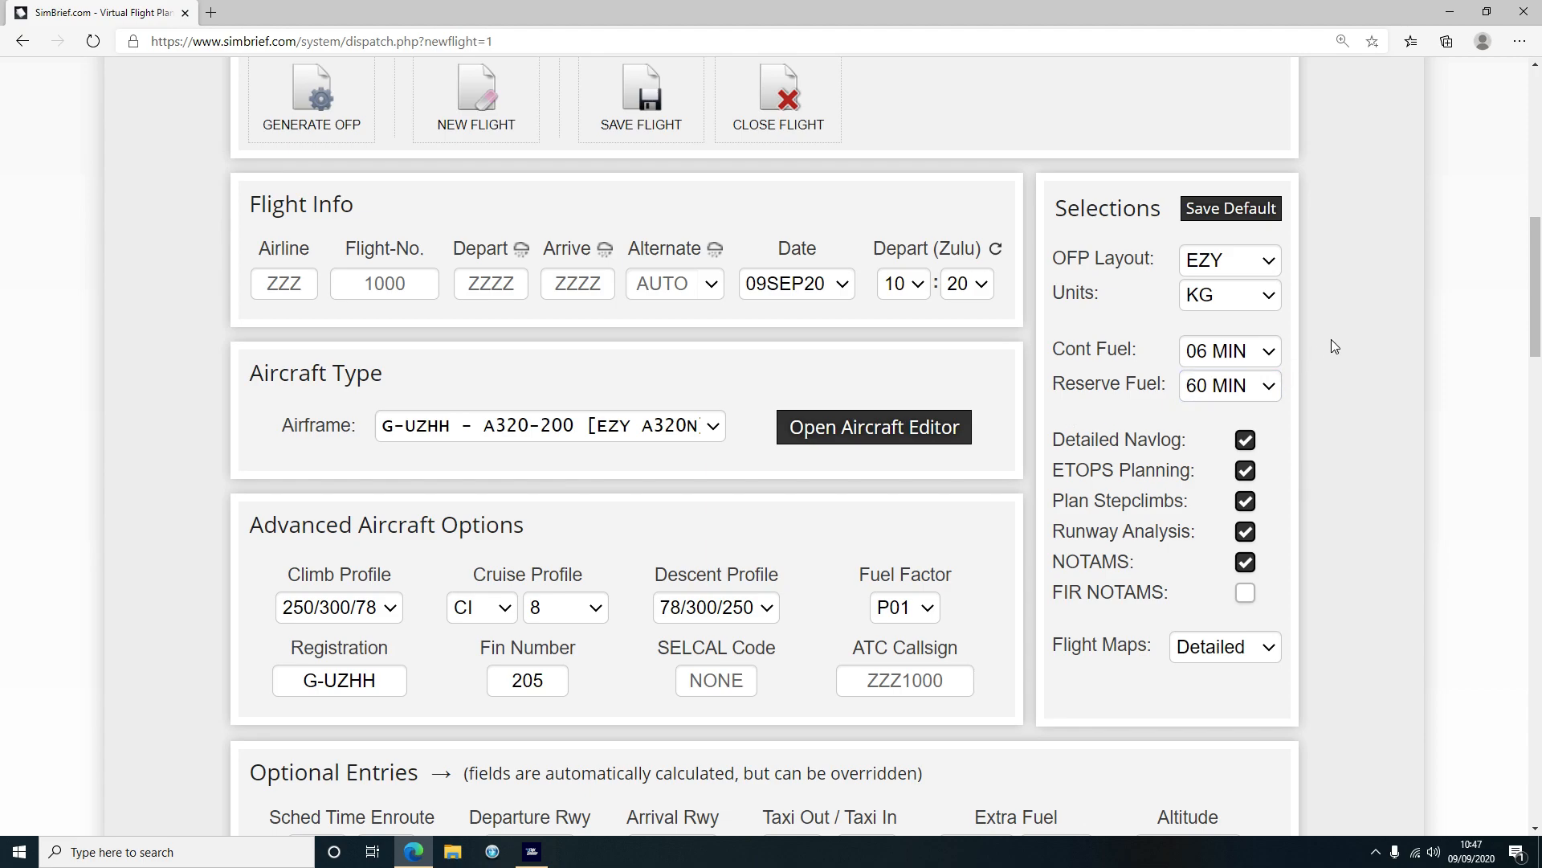
scroll(1348, 347, down, 2)
scroll(1348, 347, up, 2)
drag(1194, 473, 1060, 478)
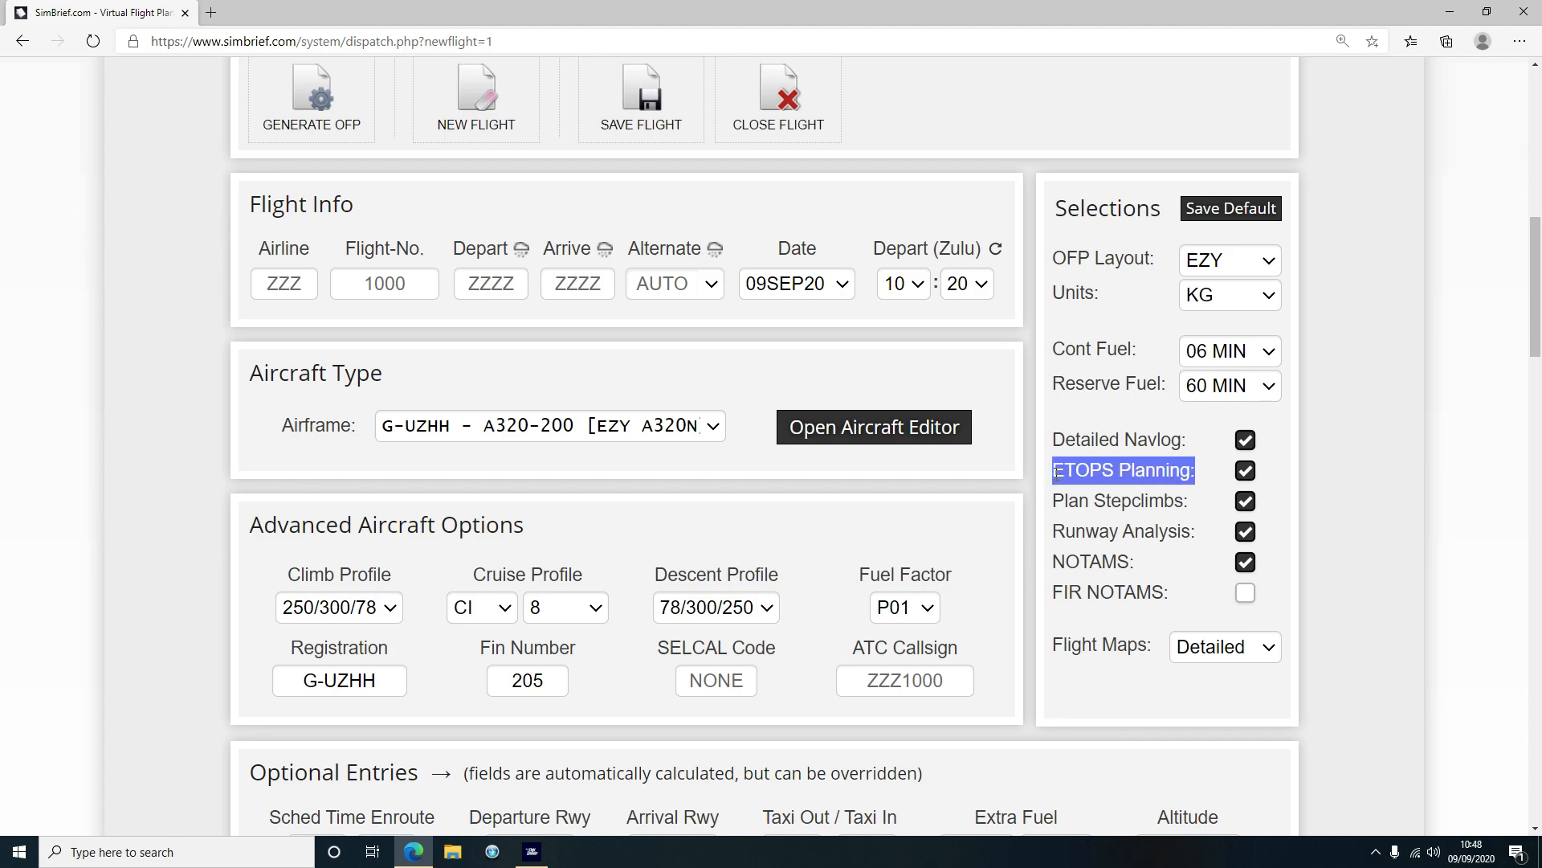
click(1056, 473)
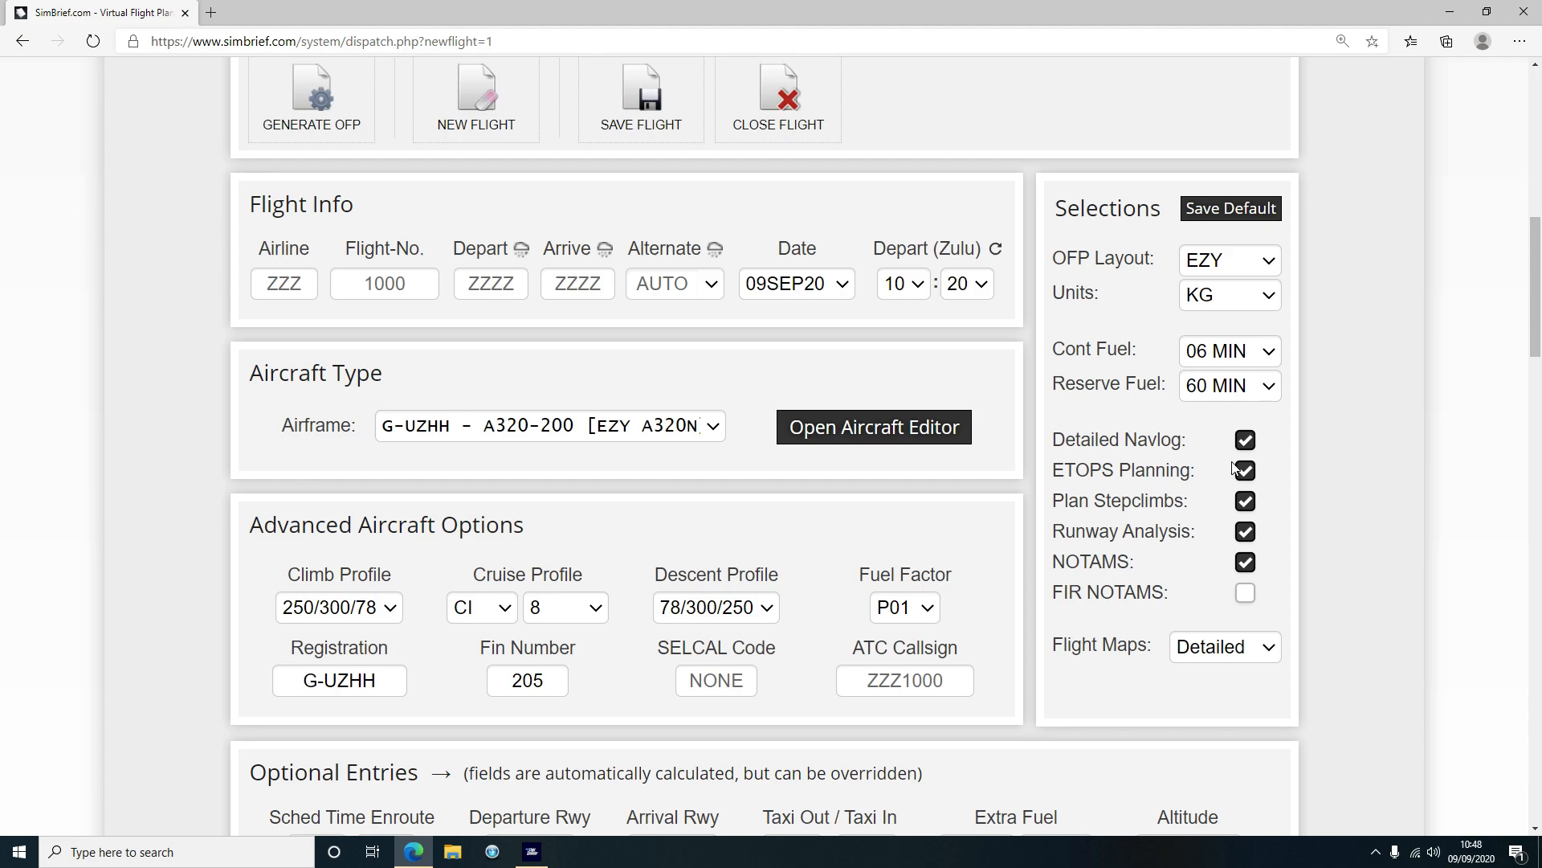
mouse_move(1058, 502)
mouse_down()
mouse_move(1181, 501)
mouse_move(1053, 501)
mouse_up()
click(1189, 501)
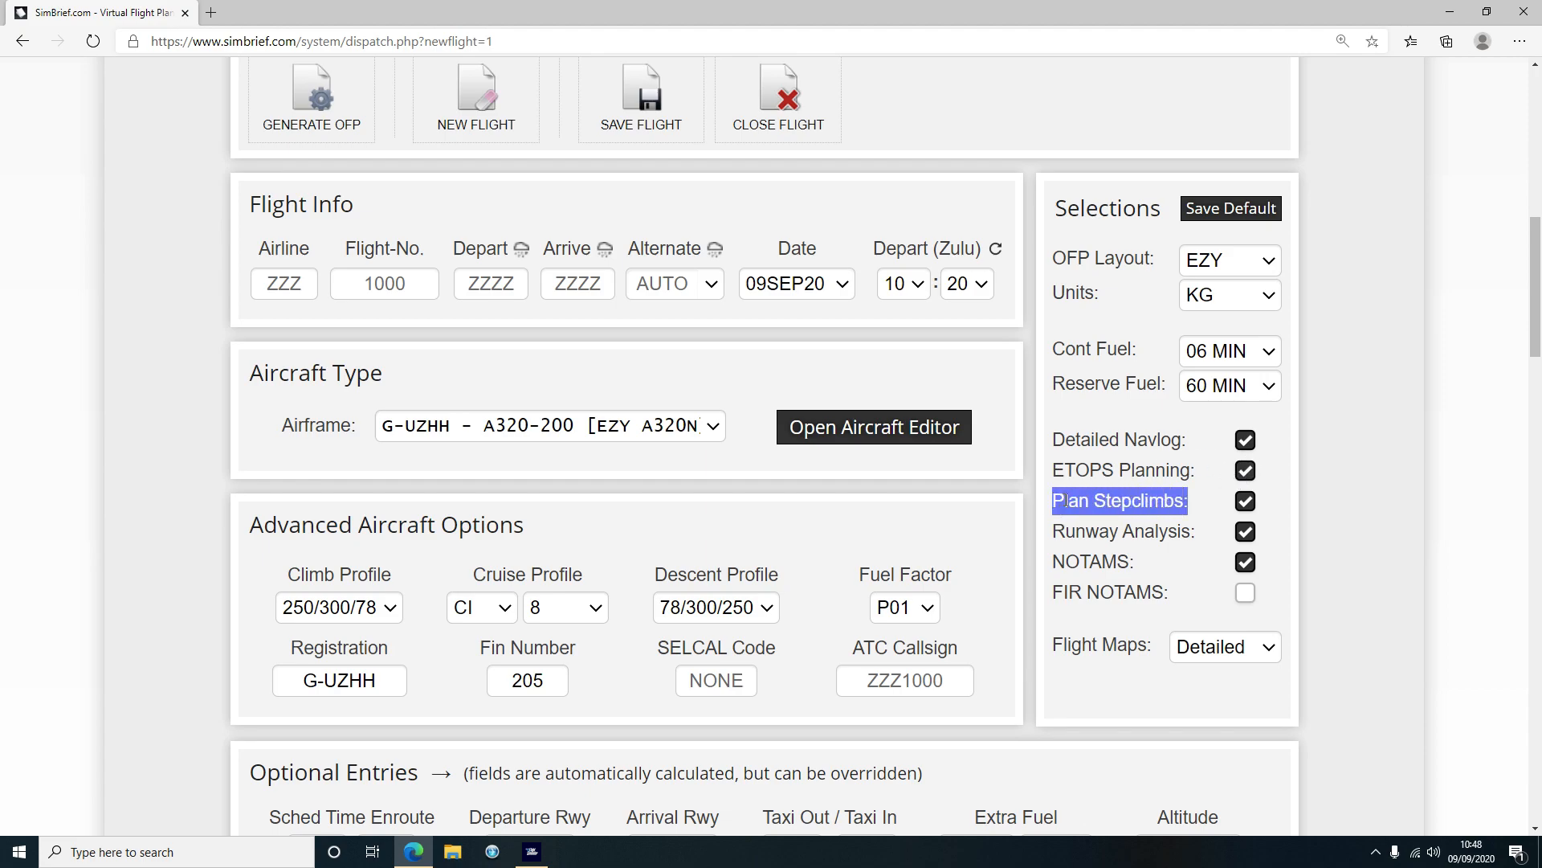
click(1063, 498)
drag(1187, 501, 1101, 503)
click(1104, 506)
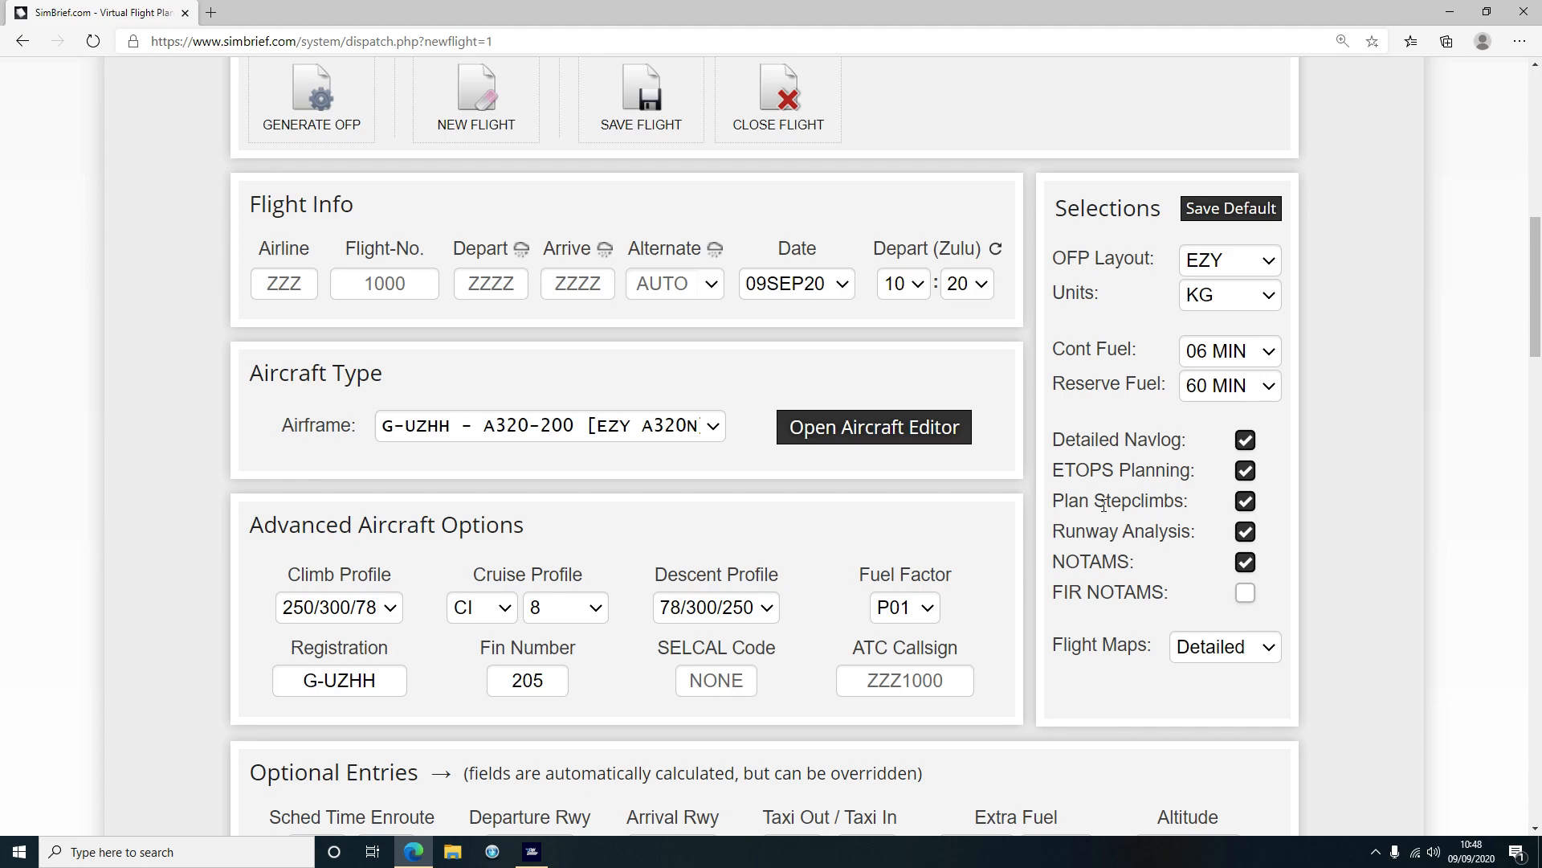
drag(1069, 503, 1164, 505)
click(1194, 509)
mouse_move(1060, 531)
mouse_down()
mouse_move(1145, 531)
mouse_move(1088, 532)
mouse_up()
click(1154, 531)
click(1089, 532)
mouse_move(1139, 563)
mouse_down()
mouse_move(1055, 564)
mouse_move(1129, 563)
mouse_up()
click(1055, 565)
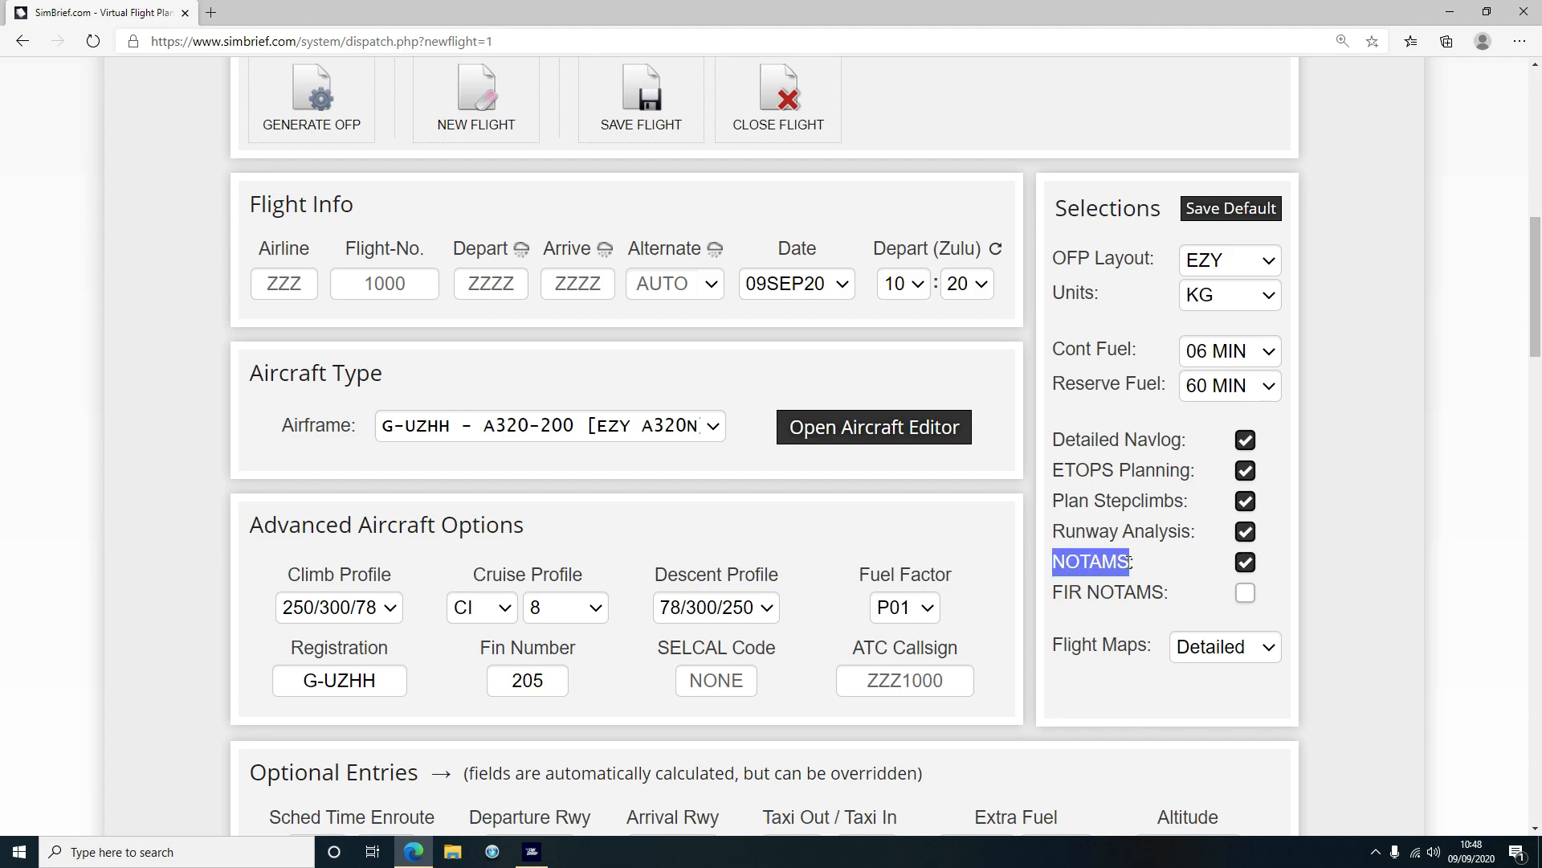
click(1353, 518)
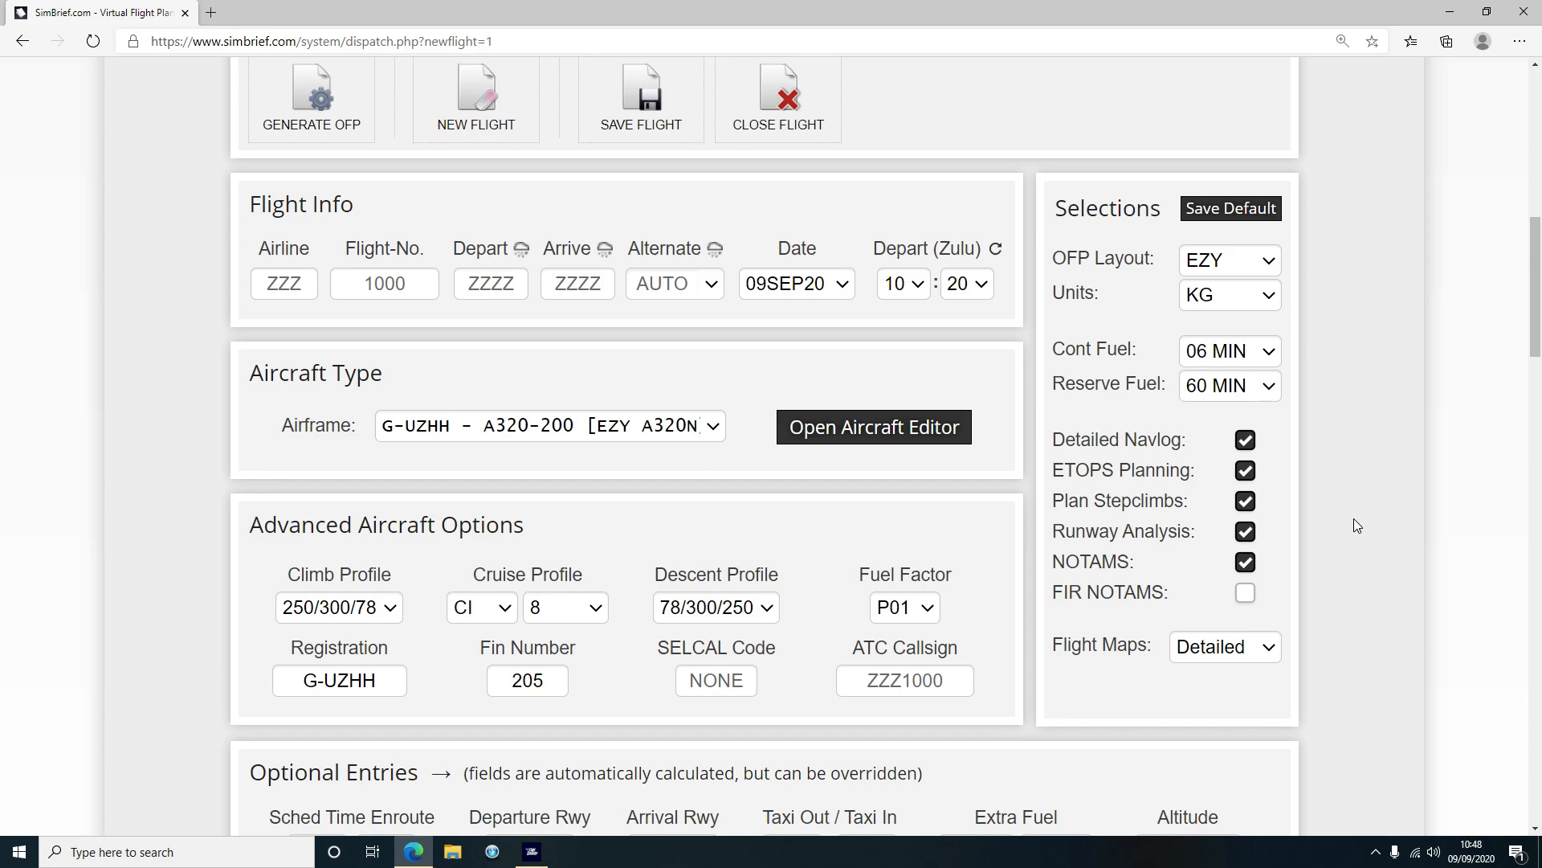
mouse_move(1053, 594)
mouse_down()
mouse_move(1135, 595)
mouse_move(1054, 594)
mouse_up()
click(1161, 594)
click(1058, 596)
Enter airline U2 and flight number 6960
scroll(173, 400, up, 1)
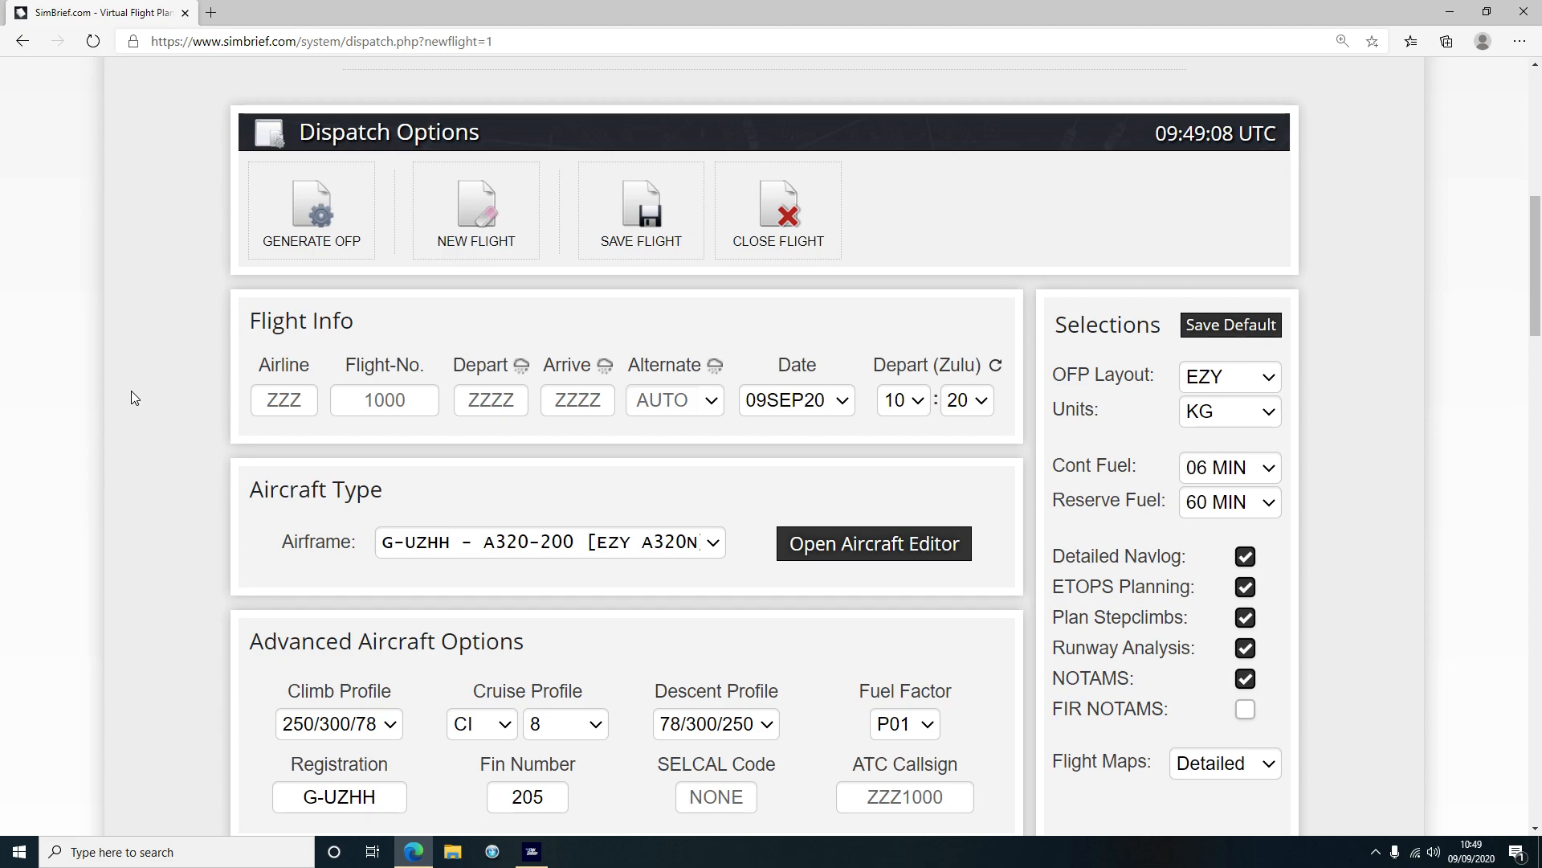
click(291, 409)
text(```)
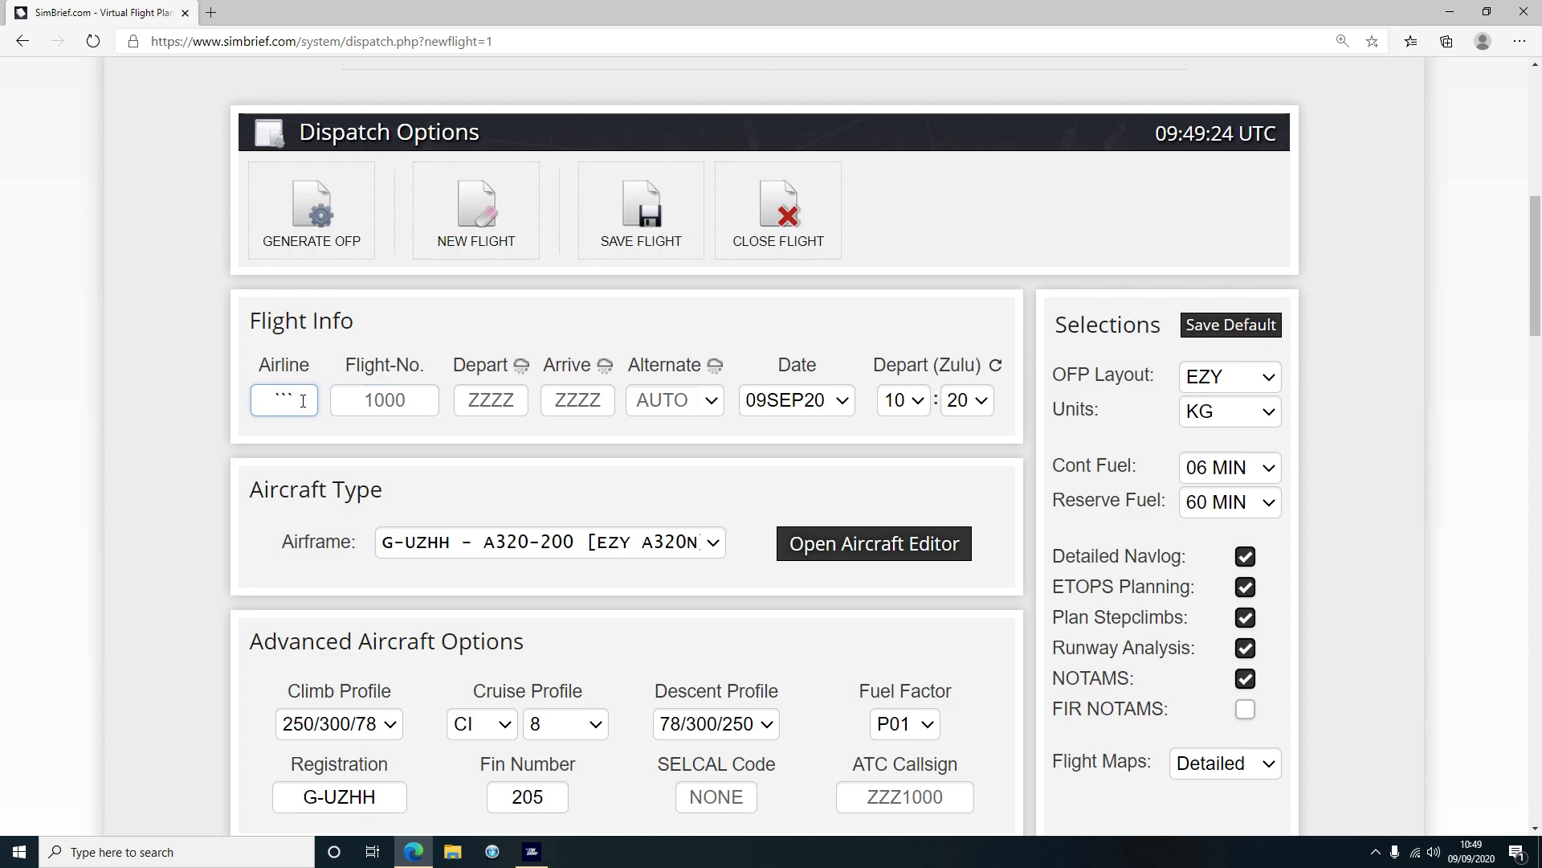
drag(303, 401, 241, 402)
text(U2)
click(386, 399)
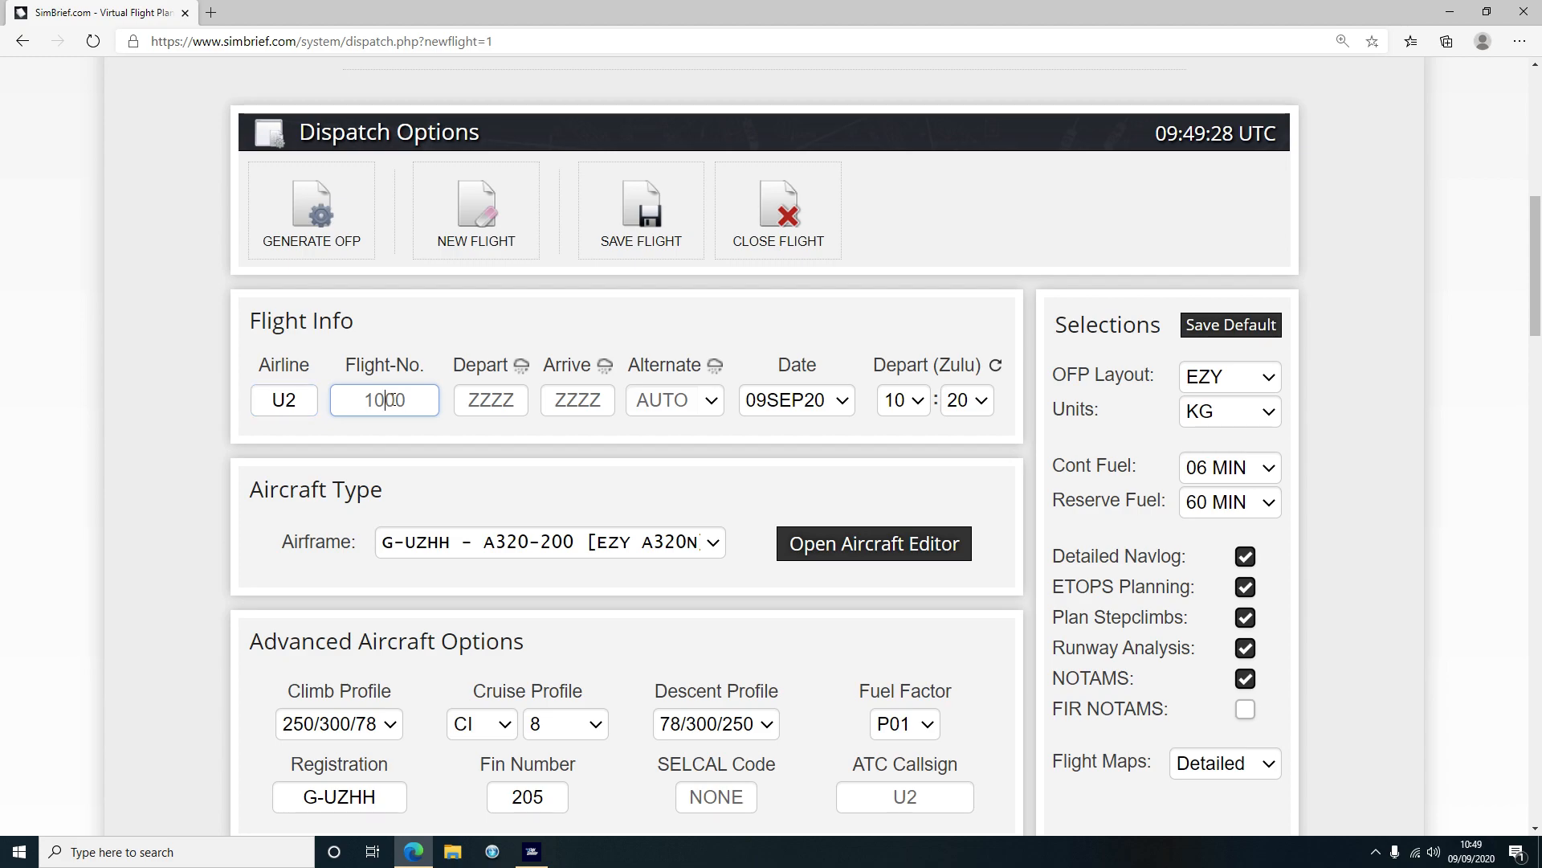
text(6960)
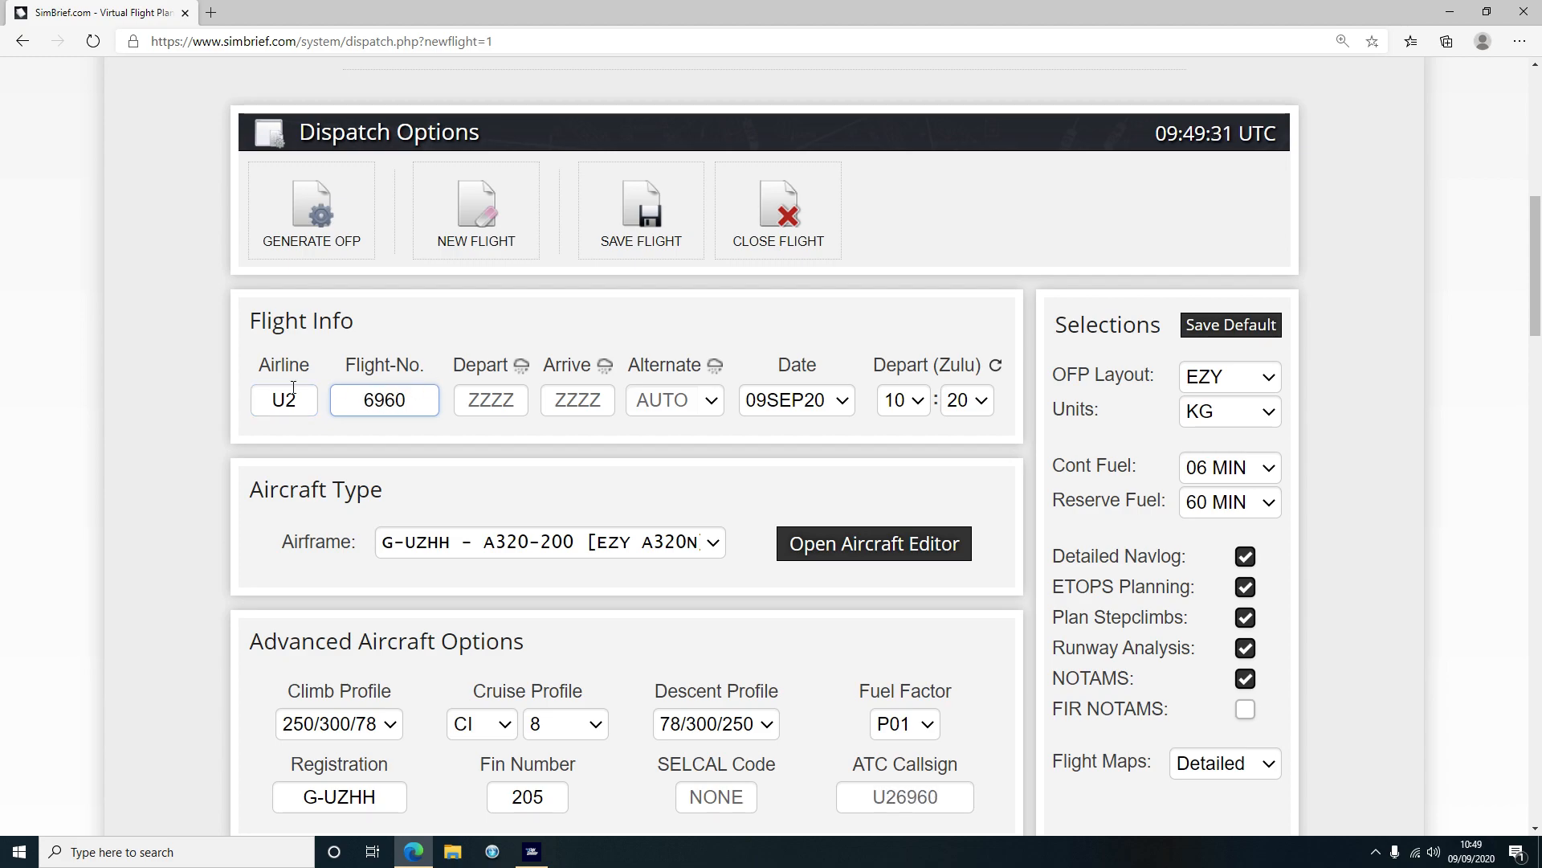
click(223, 370)
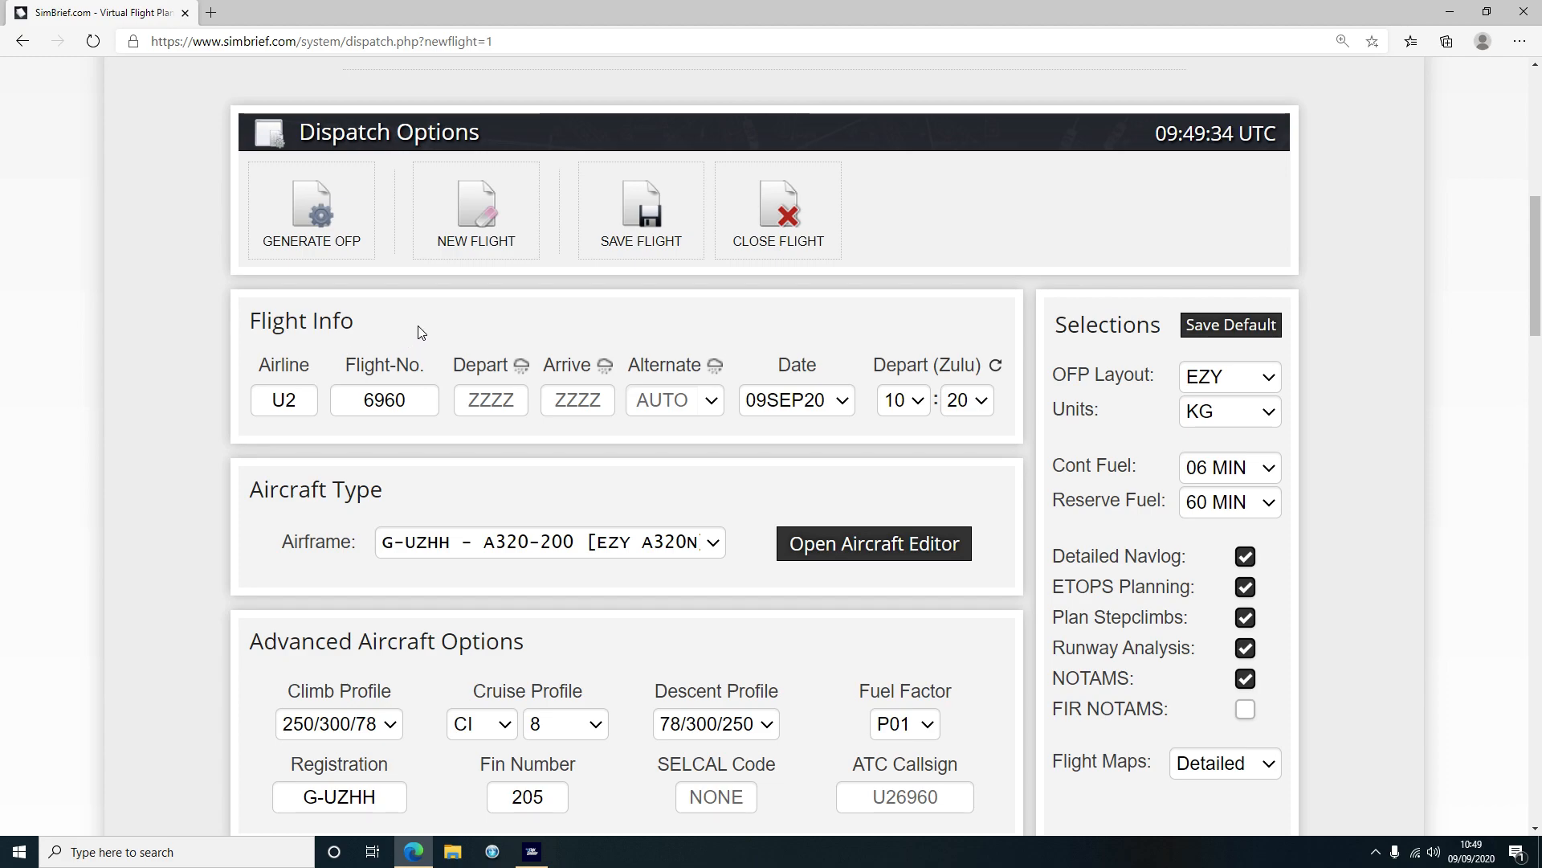
Set departure airport LFMN and arrival airport EGPH
click(510, 401)
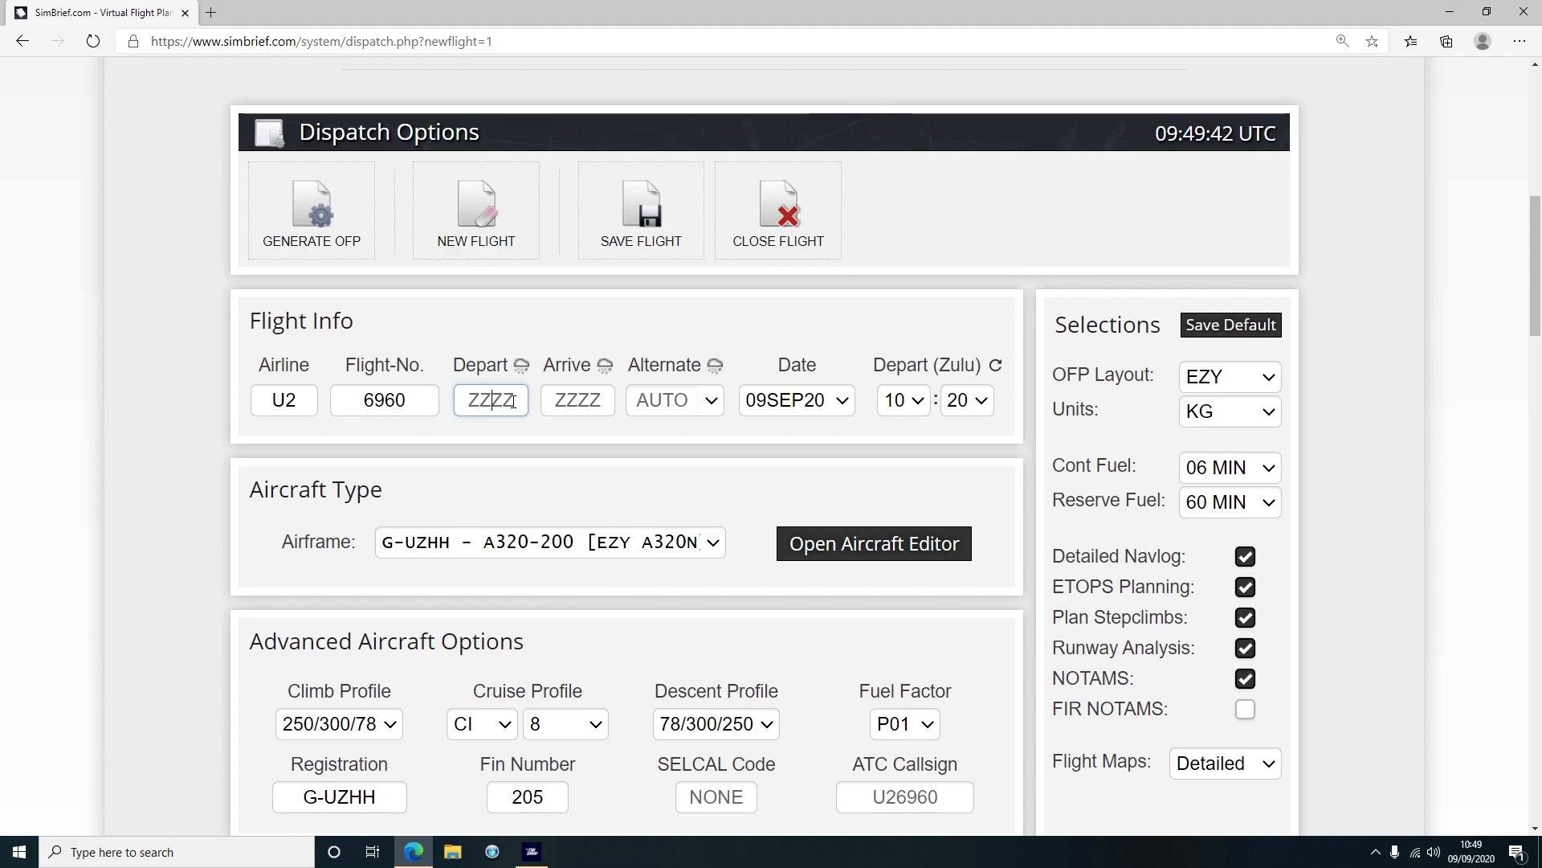
text(FLMN)
key(Tab)
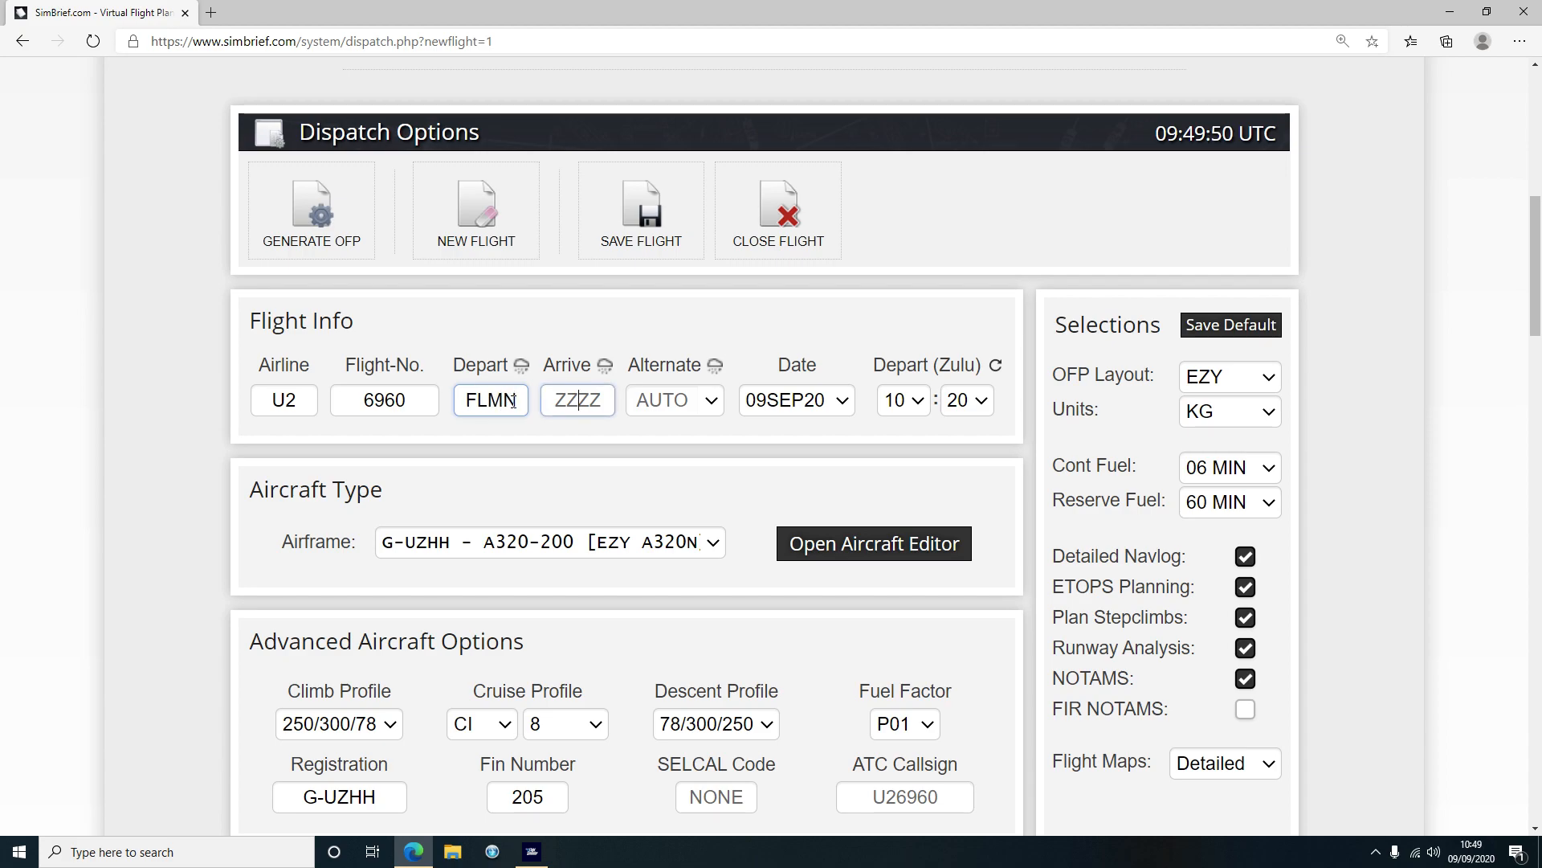
drag(513, 401, 421, 400)
text(LFMN)
key(Tab)
text(EGPH)
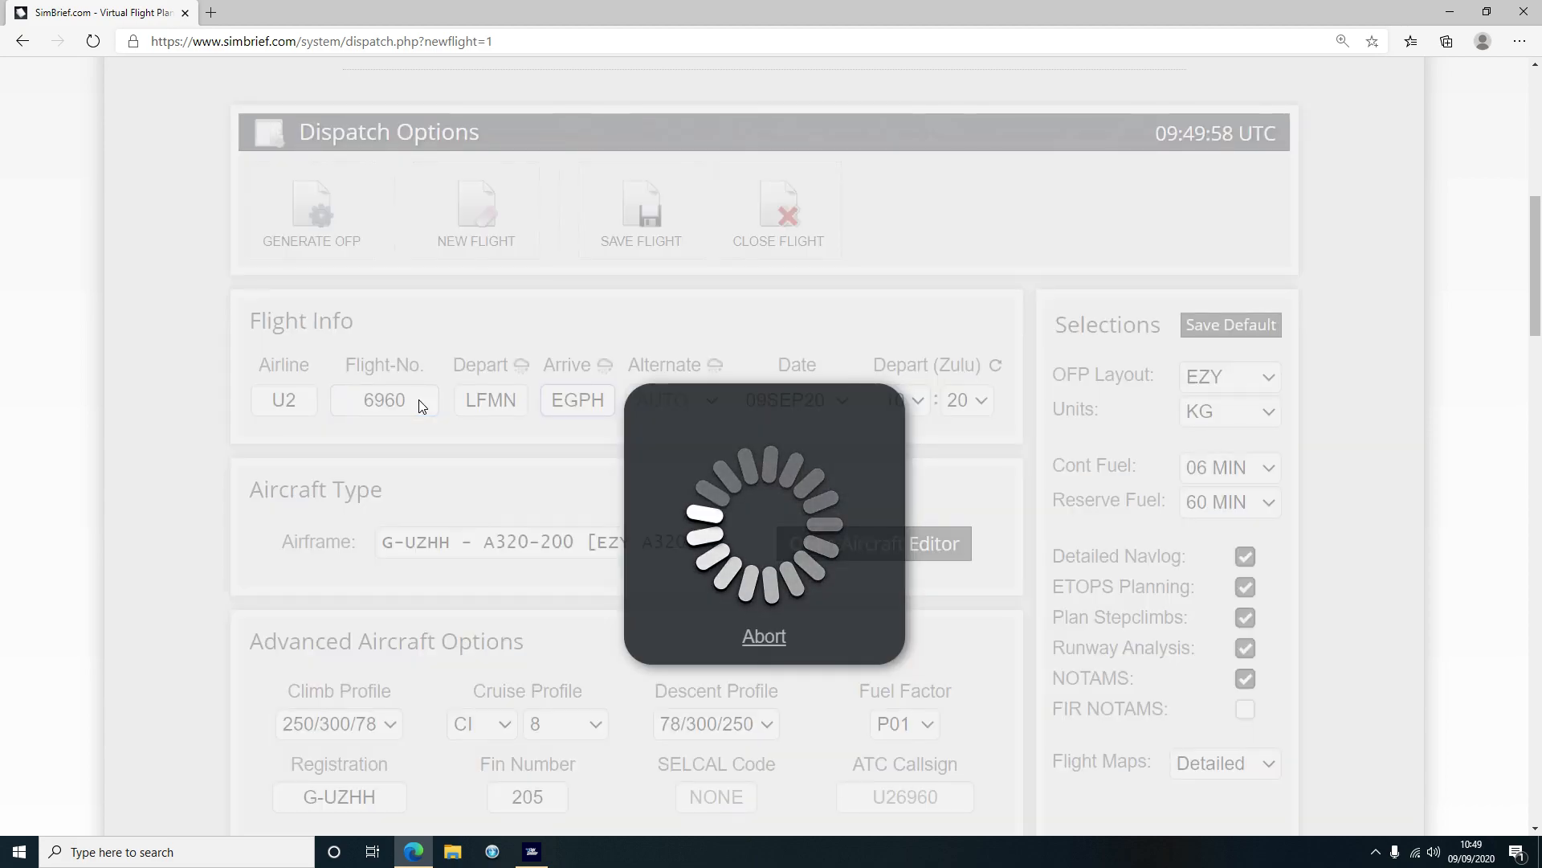
Commit EGPH so alternate EGCC, runways 22L/24 and 02:50 enroute time load
click(185, 381)
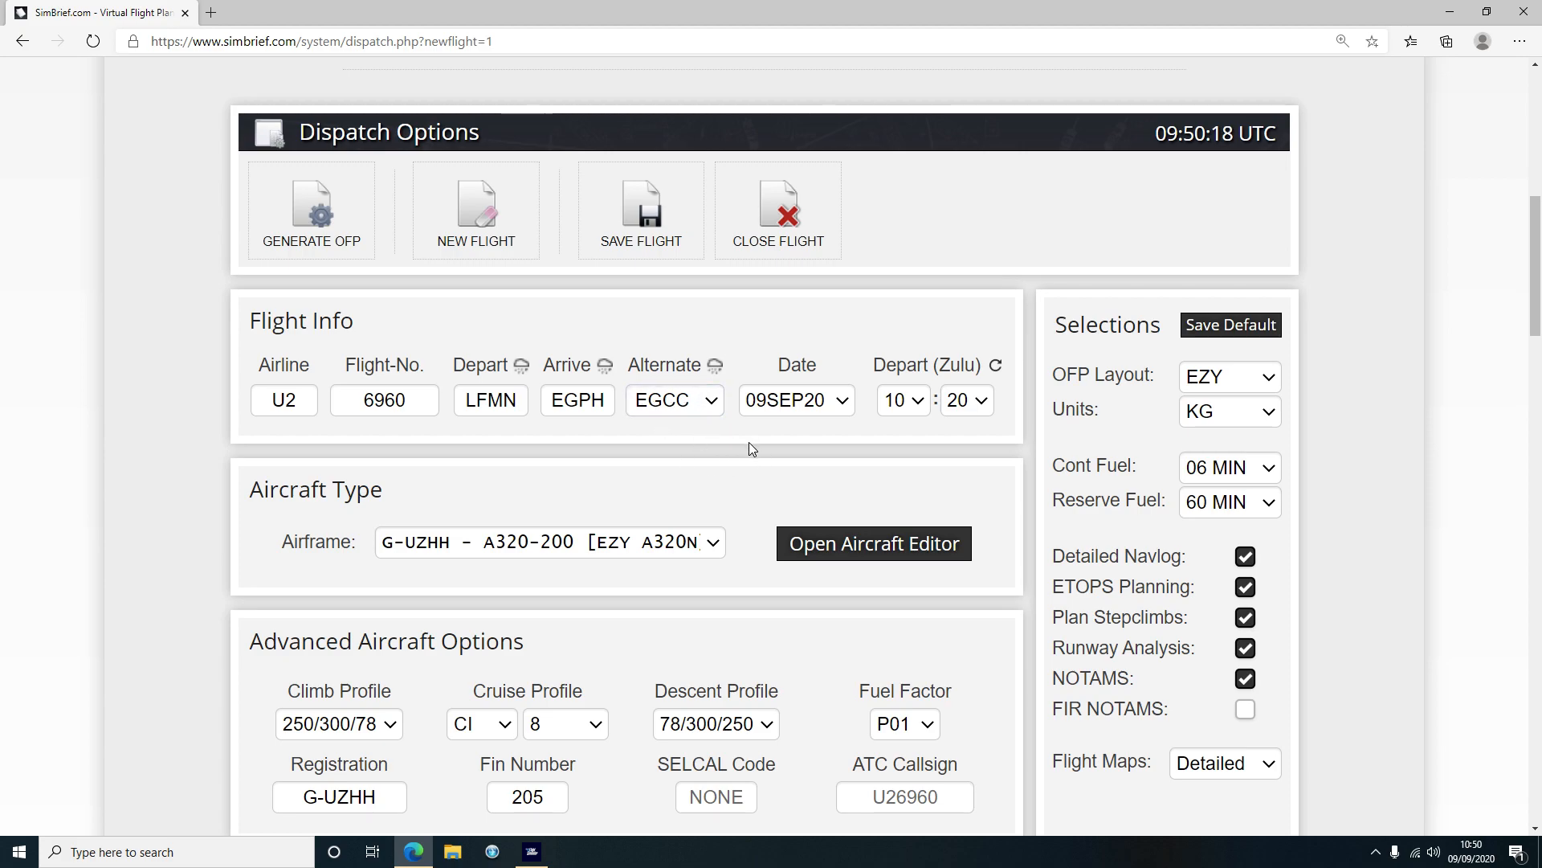
scroll(155, 436, down, 3)
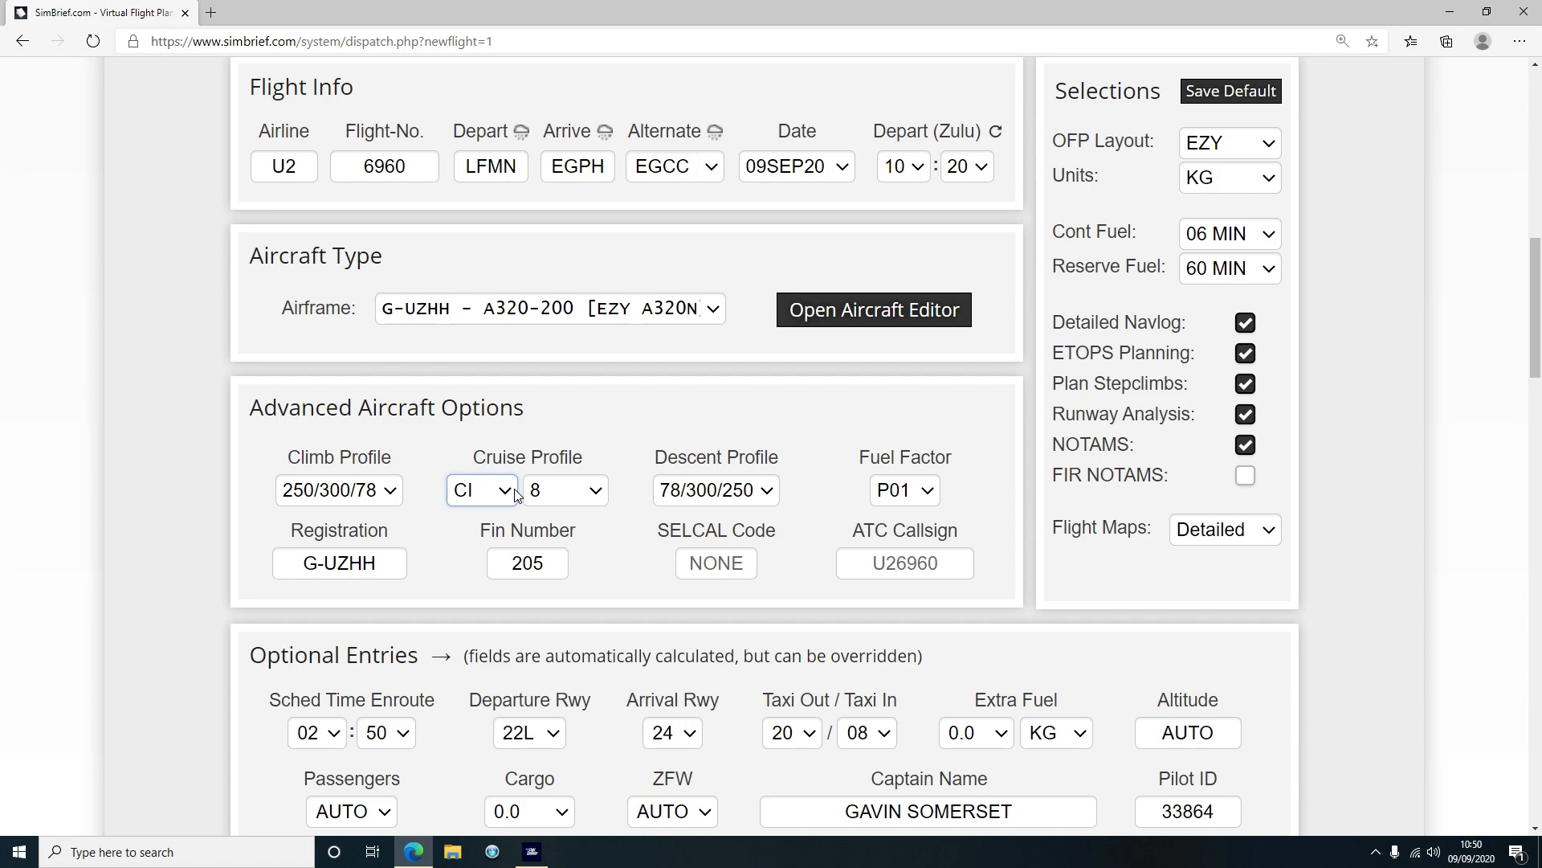
click(567, 491)
mouse_move(599, 90)
mouse_down()
mouse_move(592, 486)
mouse_move(609, 71)
mouse_up()
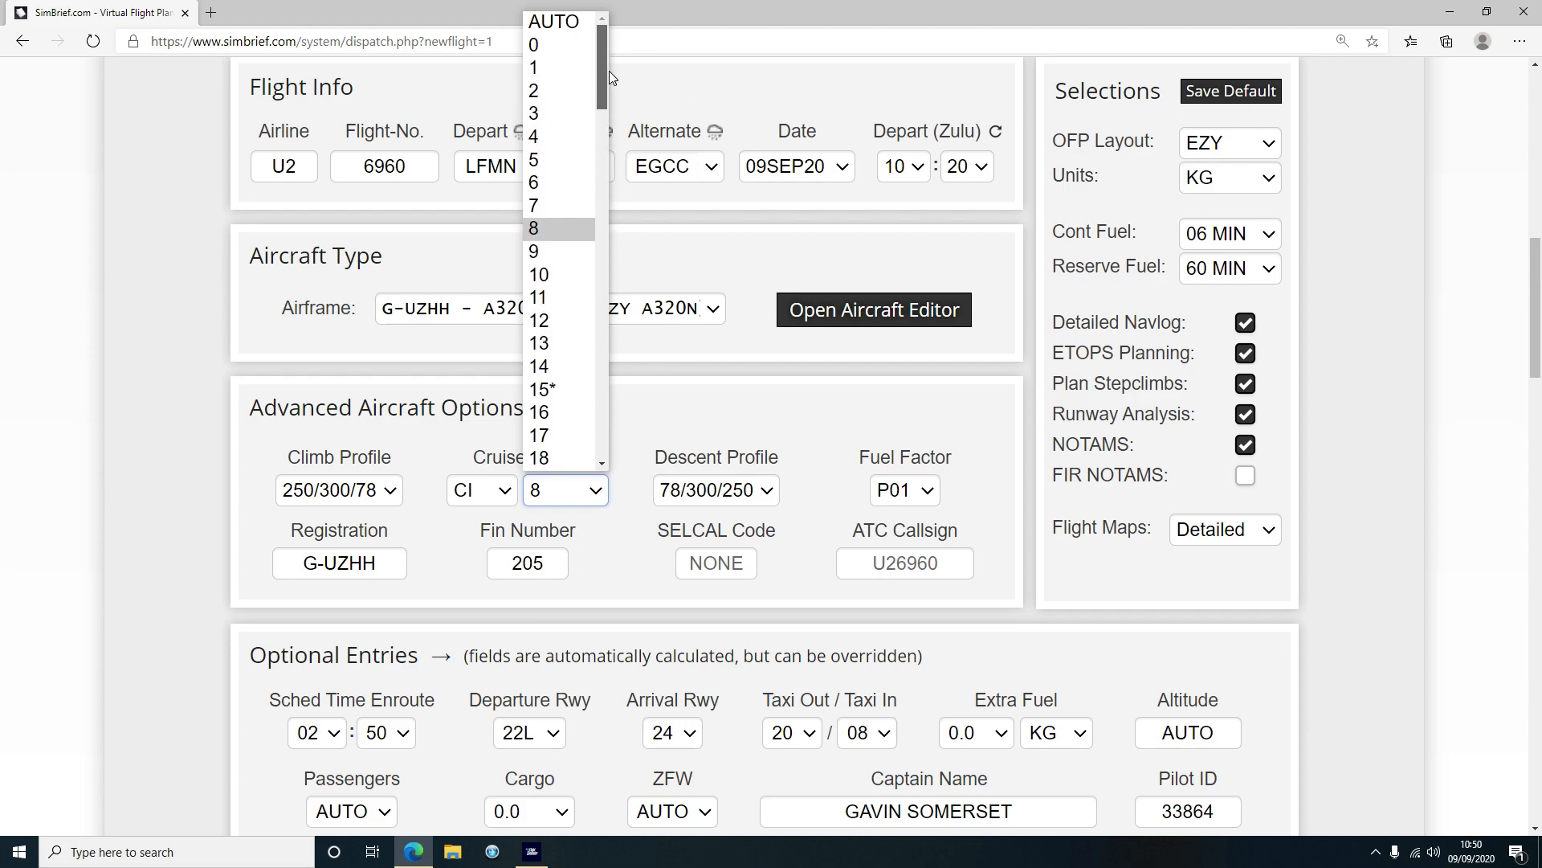
click(542, 228)
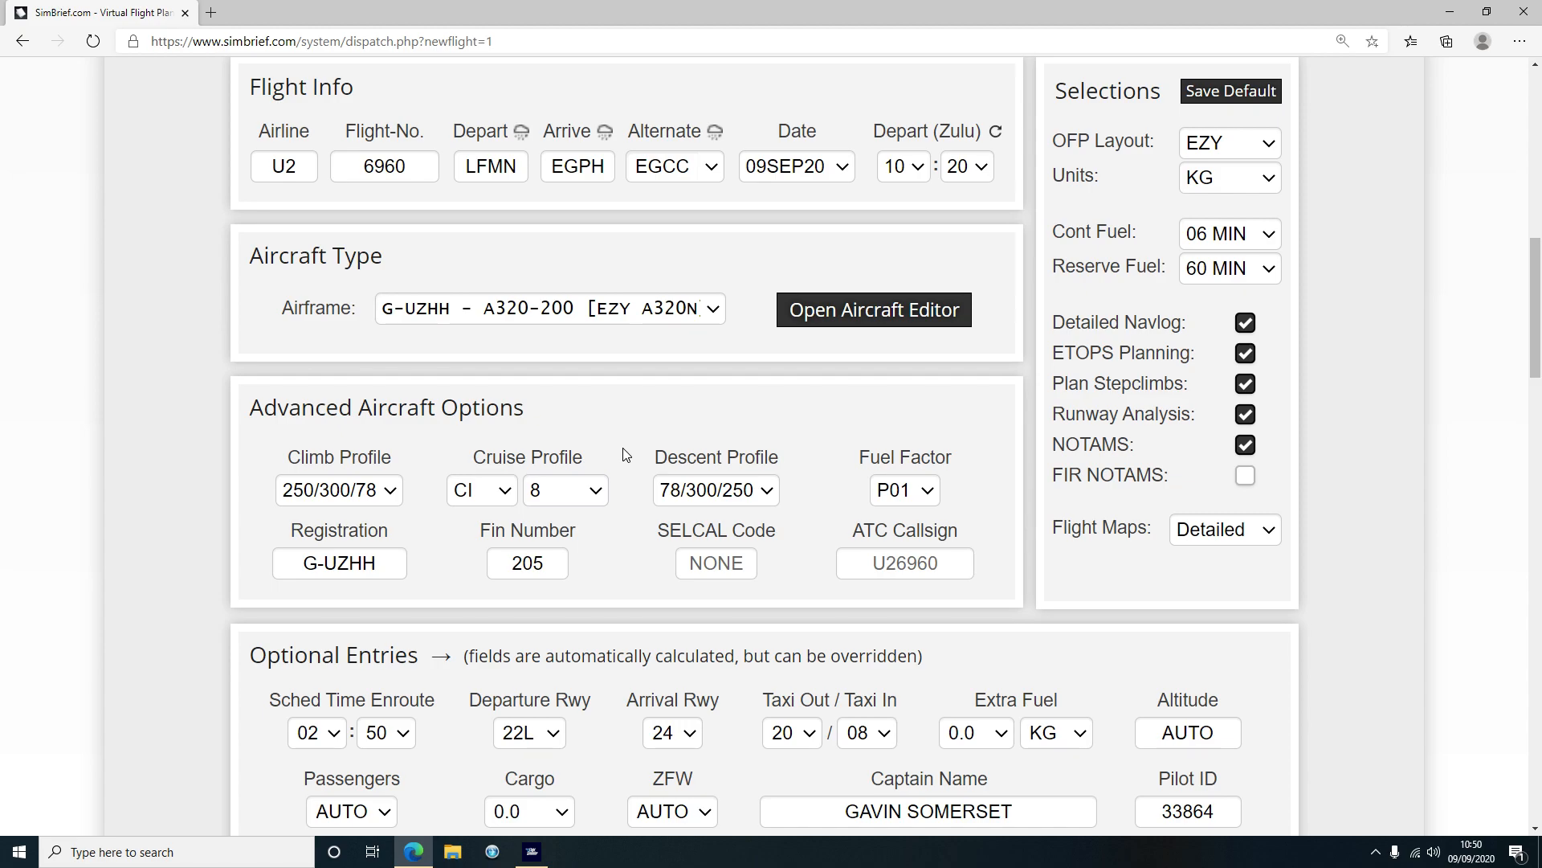
click(593, 490)
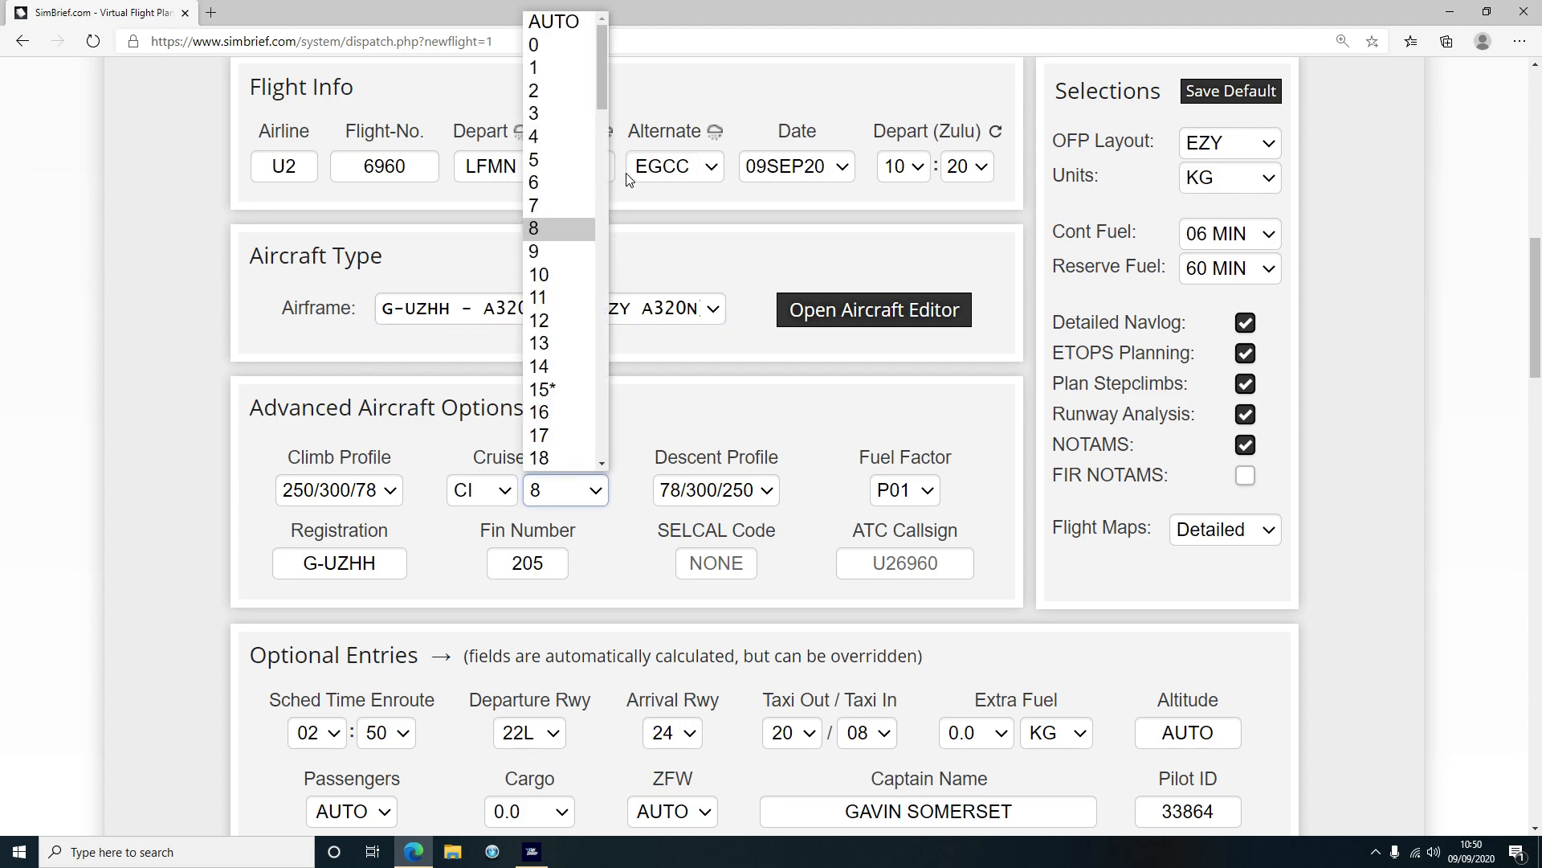
click(88, 375)
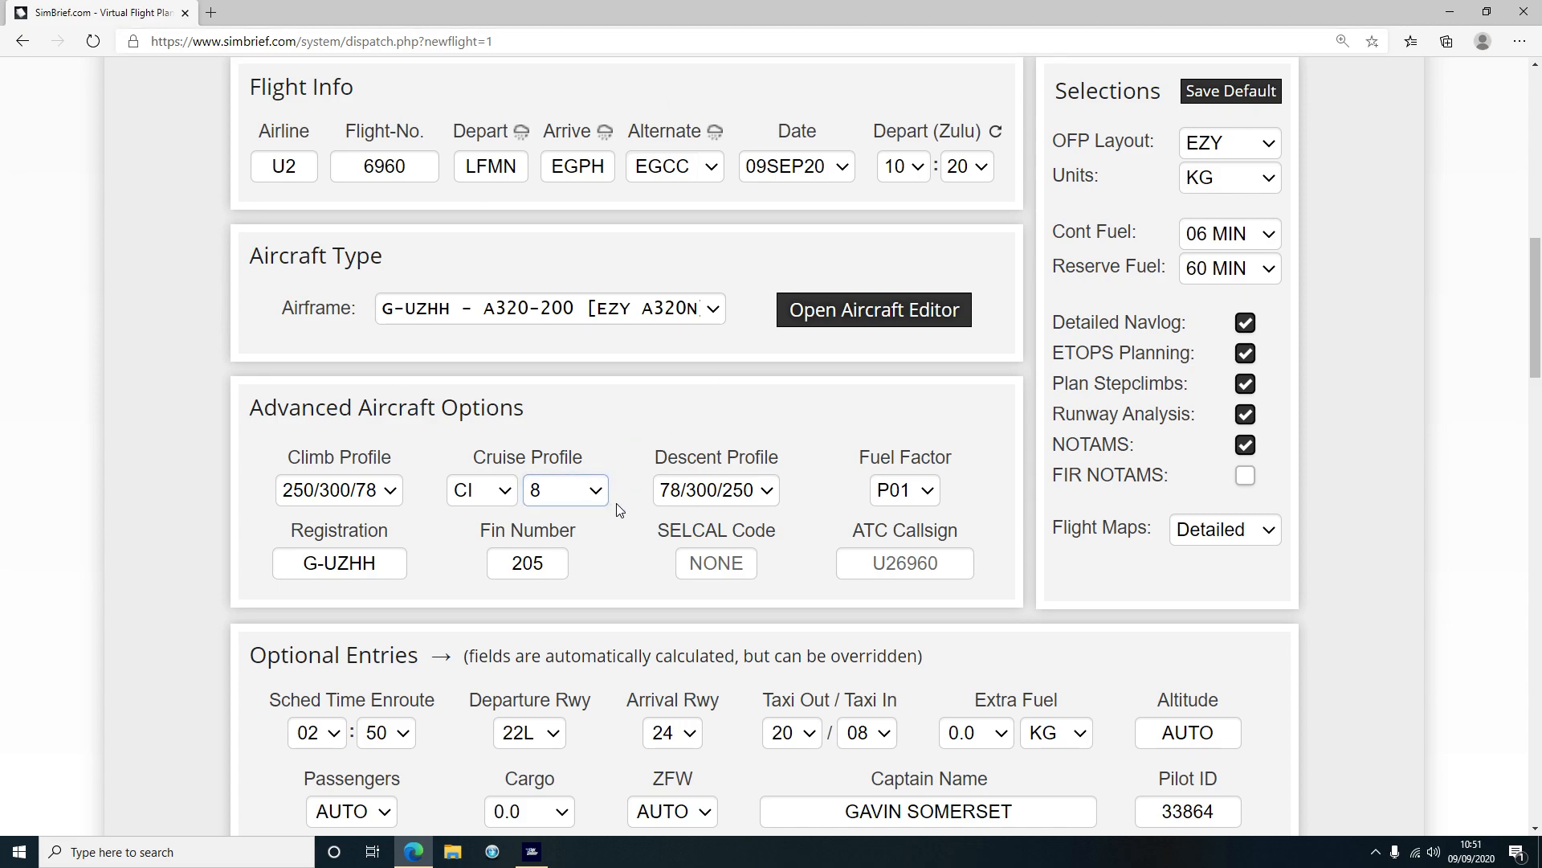
click(905, 563)
text(````````)
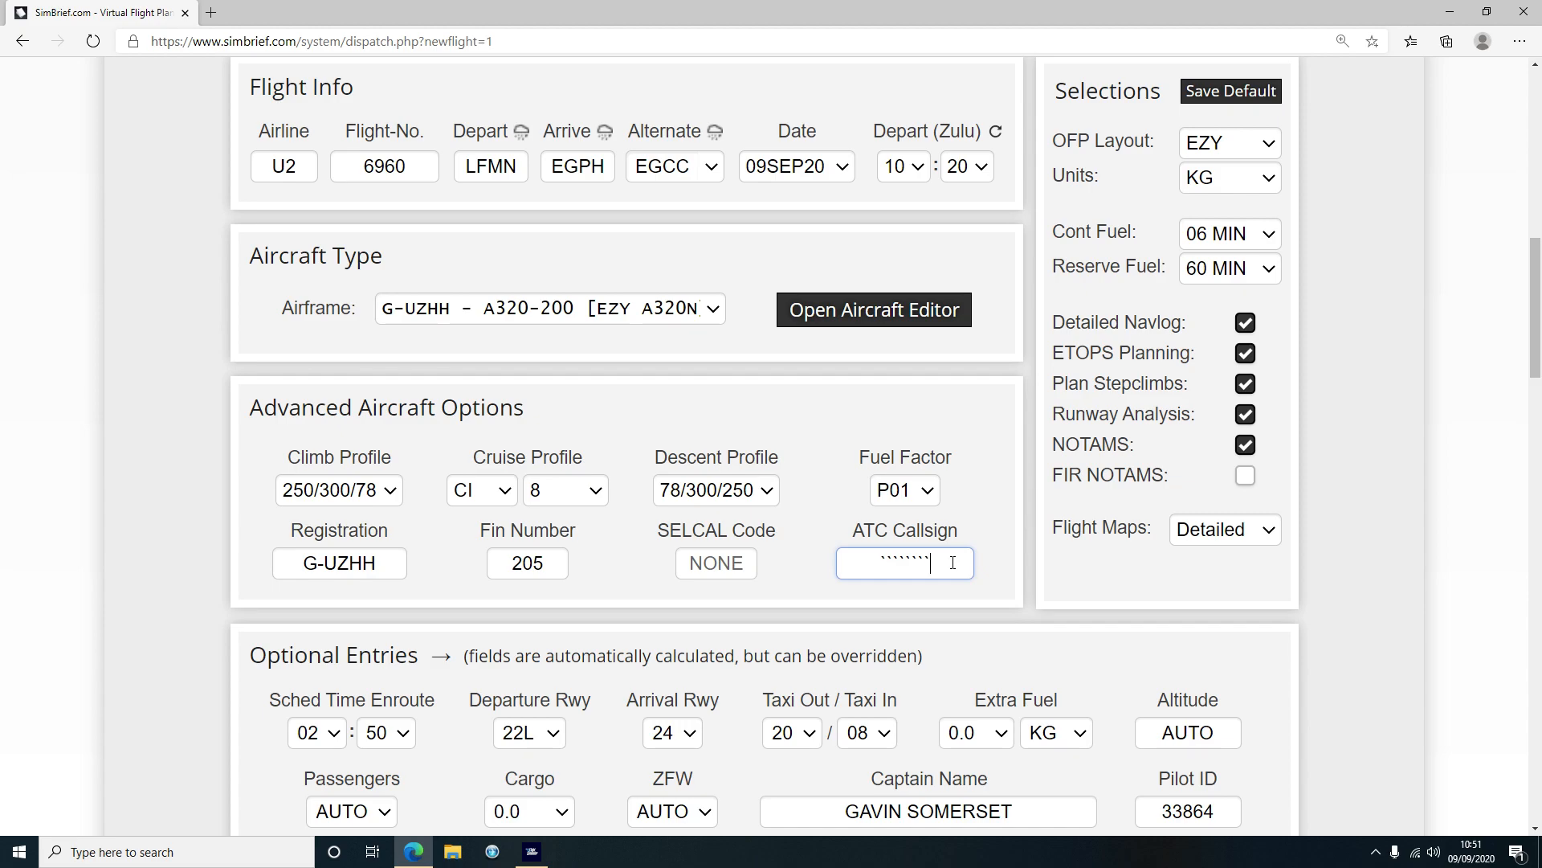
drag(943, 563, 848, 550)
text(EZY85YN)
click(190, 494)
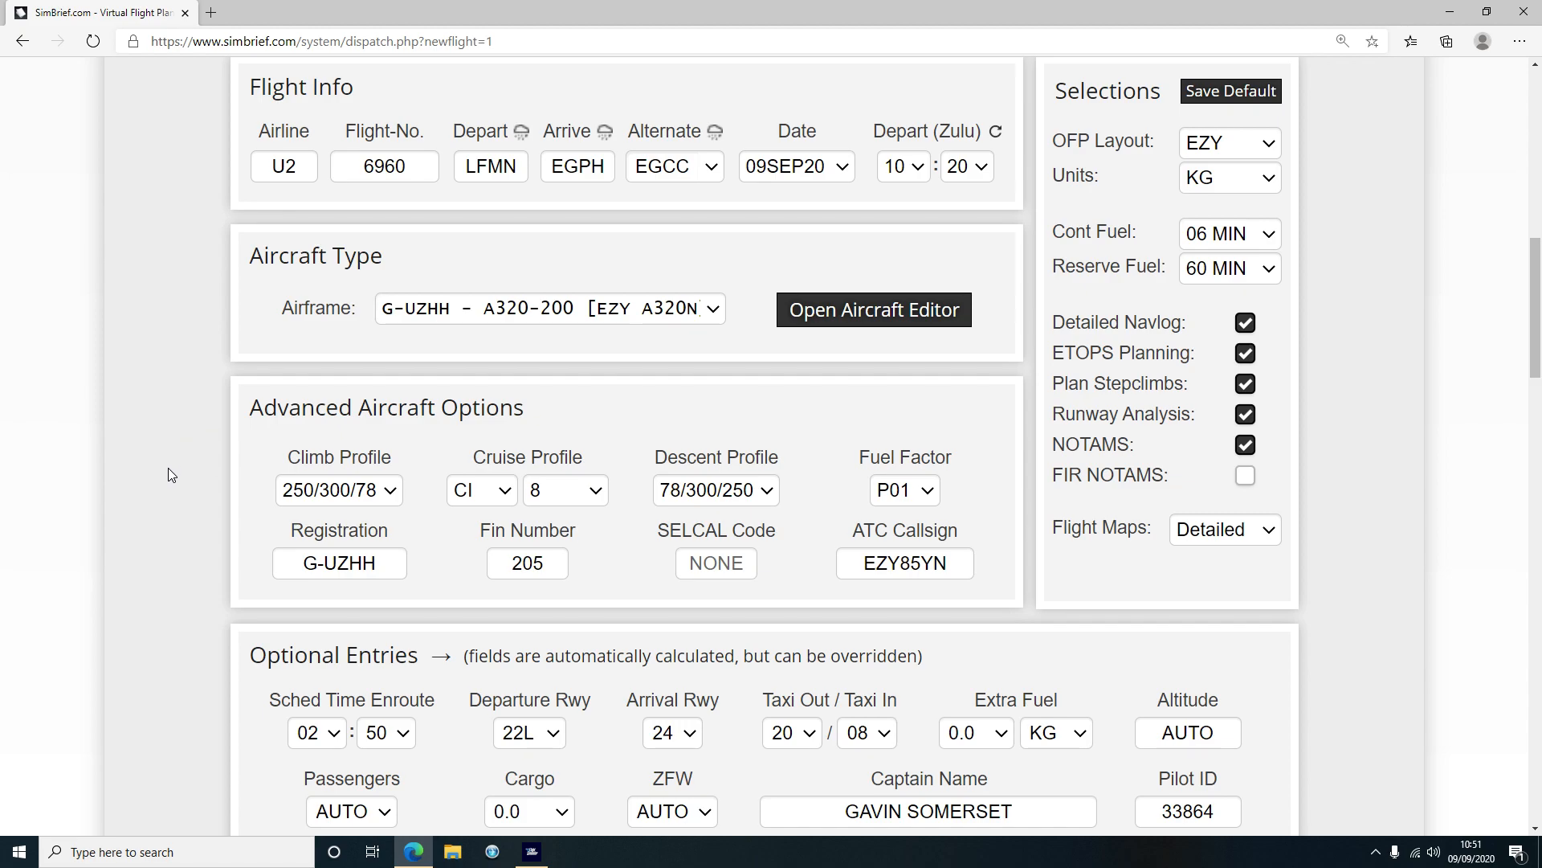
Change the Cargo entry in Optional Entries from 0.0 to AUTO
scroll(169, 471, down, 4)
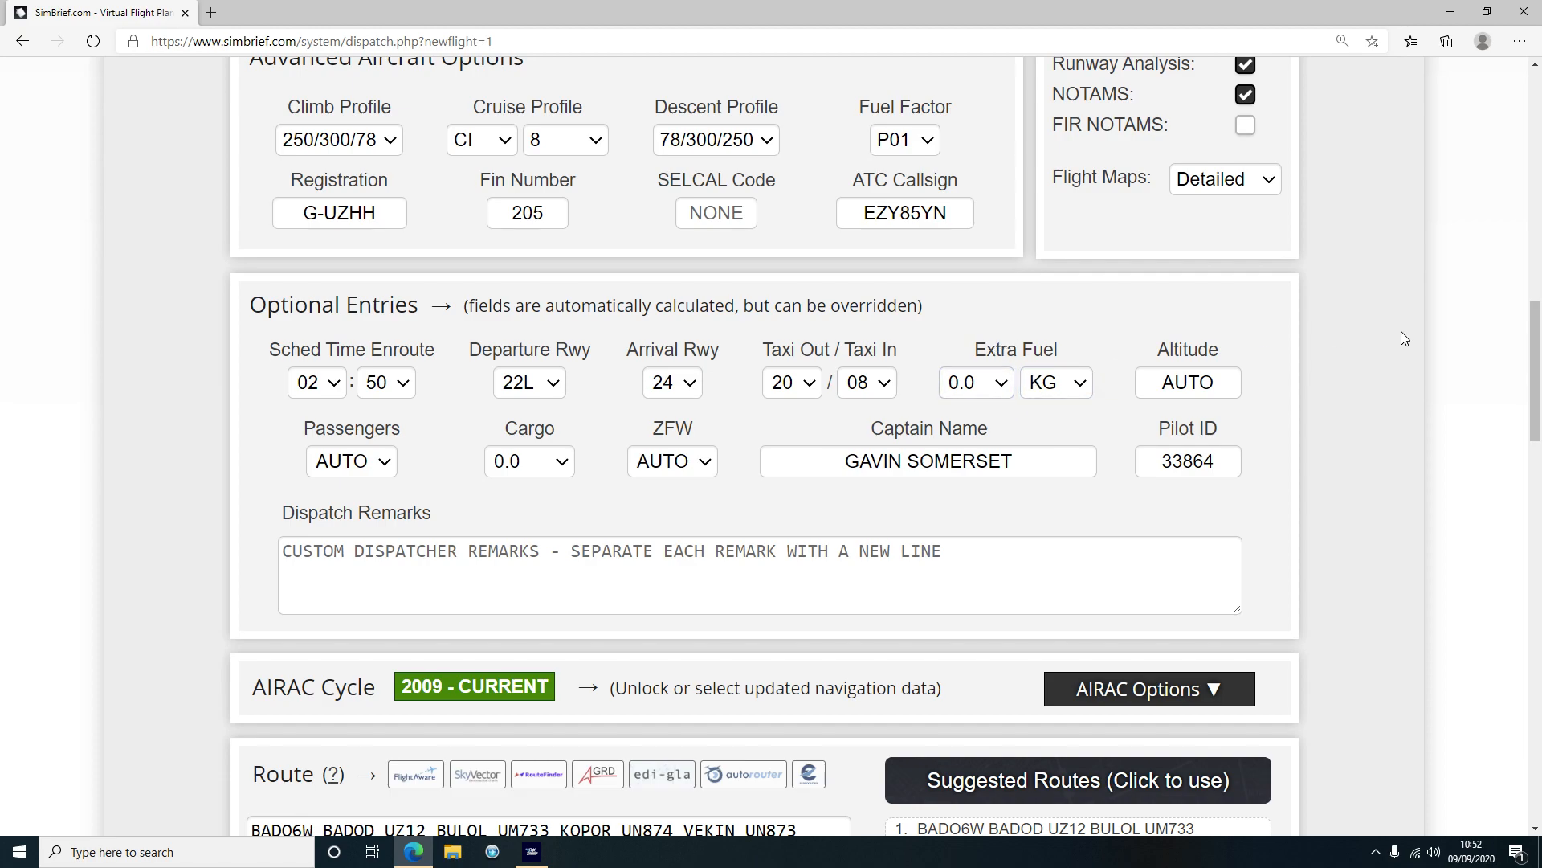
scroll(1397, 337, up, 3)
scroll(1400, 337, up, 2)
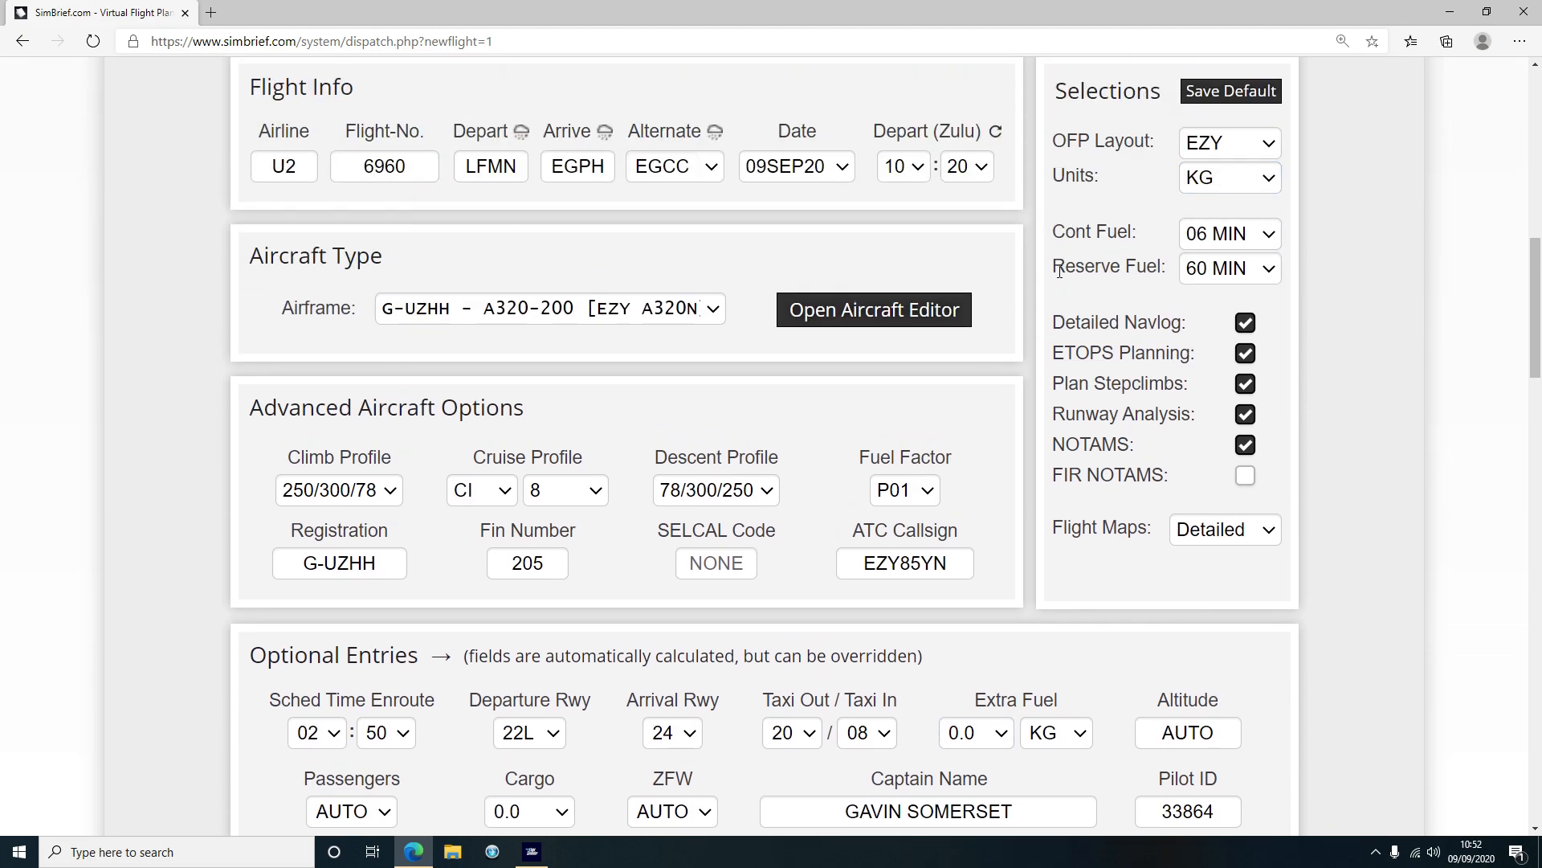
scroll(1369, 406, down, 5)
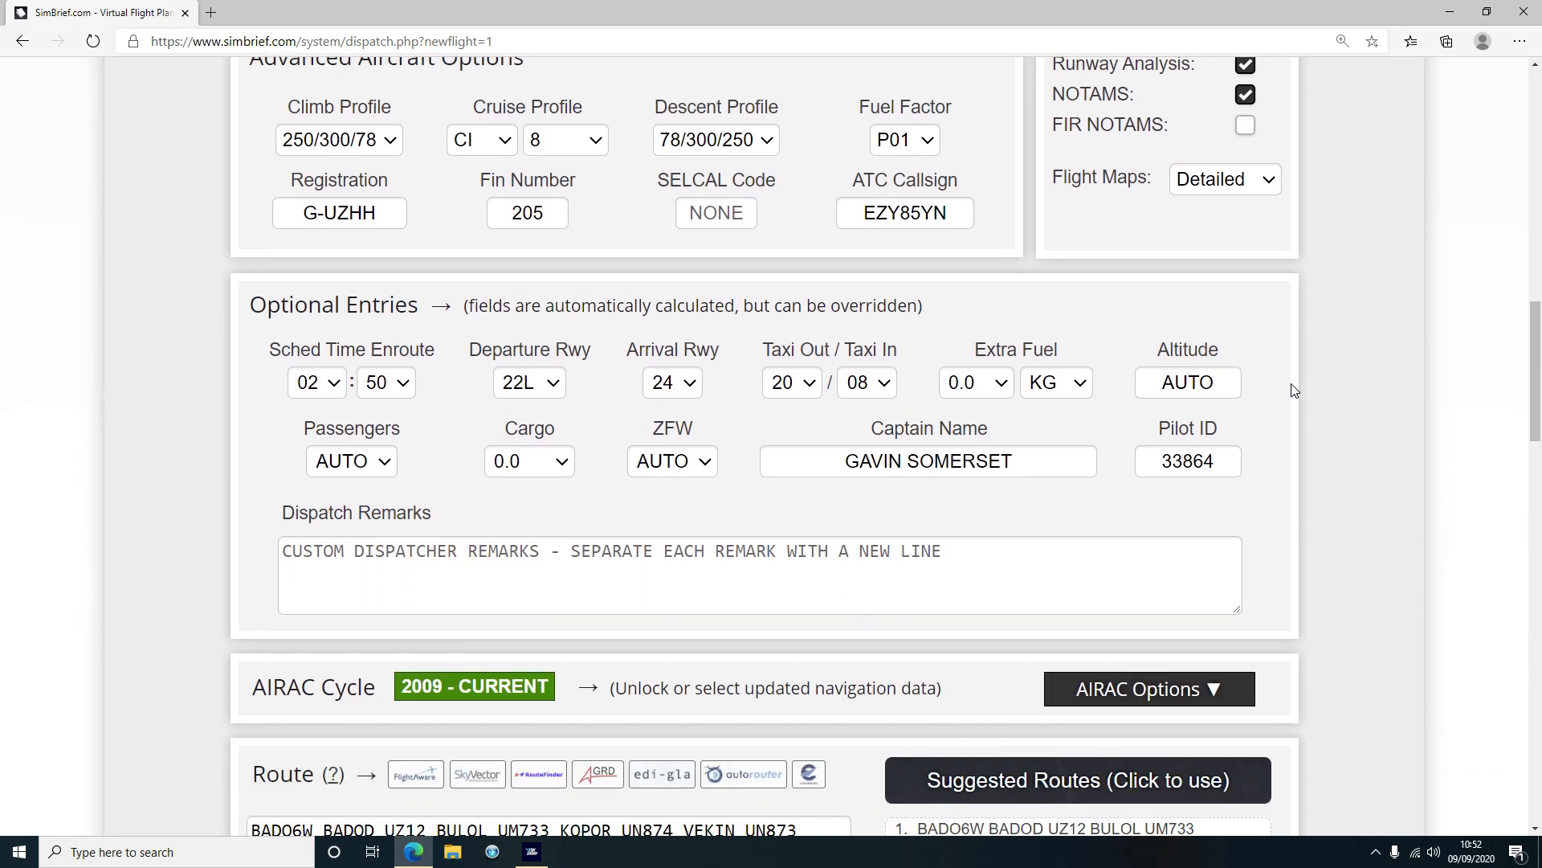
click(1216, 389)
click(540, 475)
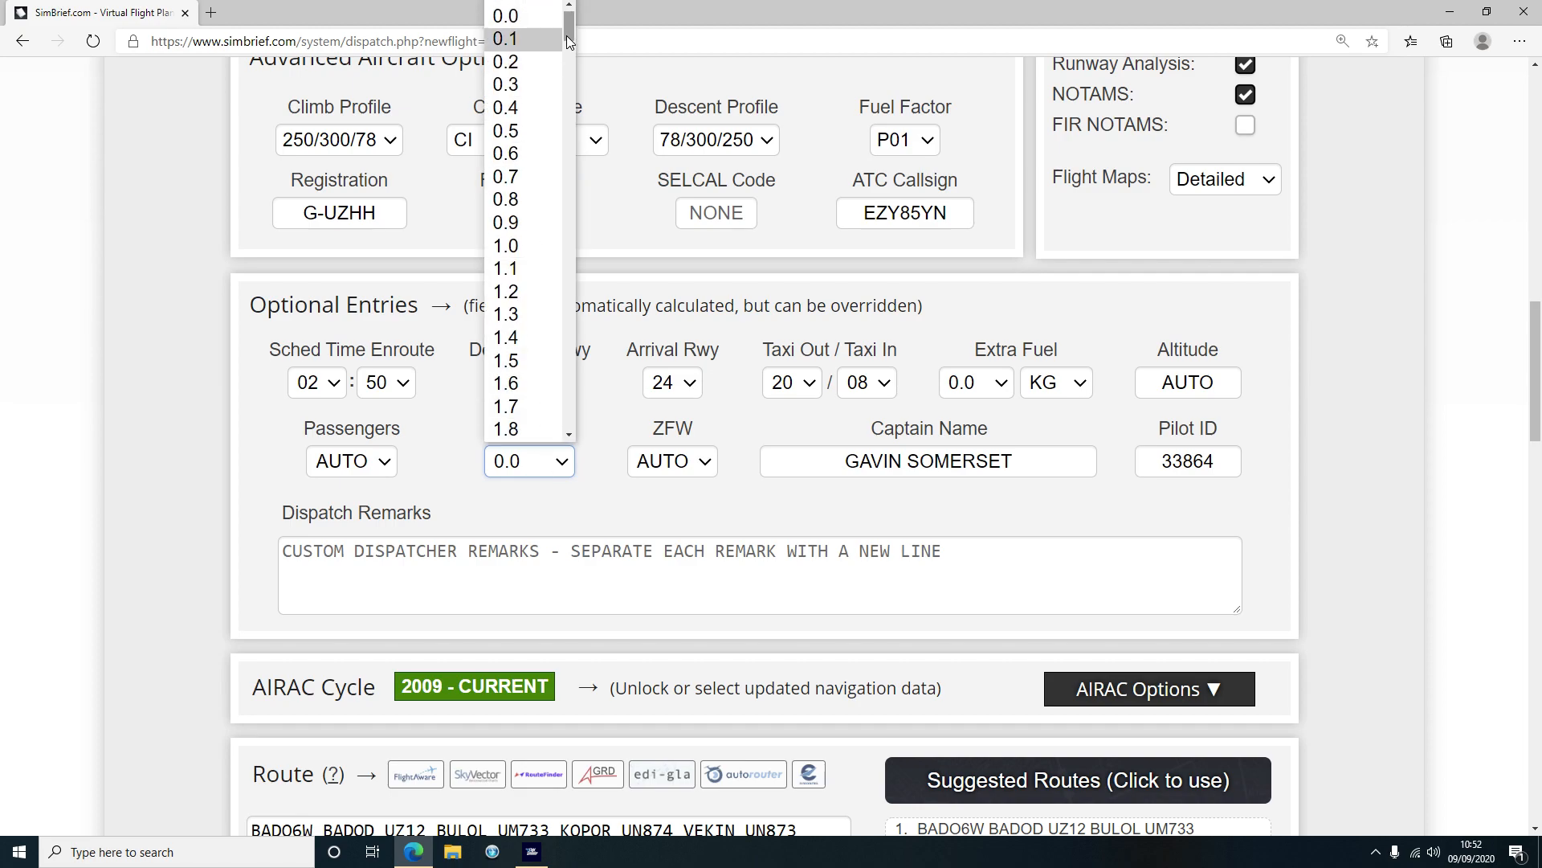
click(522, 7)
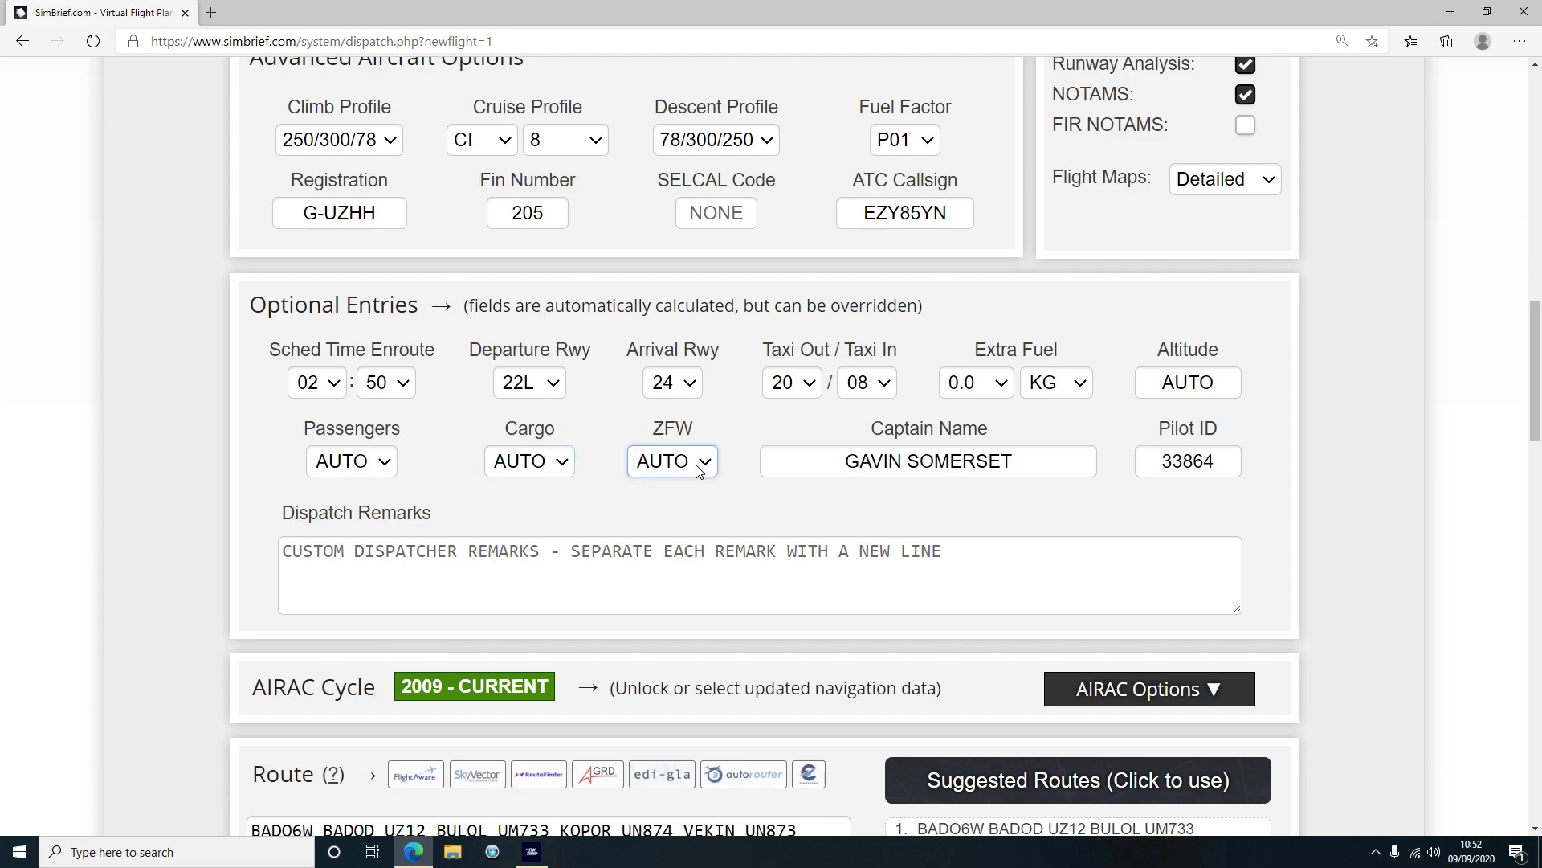
scroll(118, 446, down, 3)
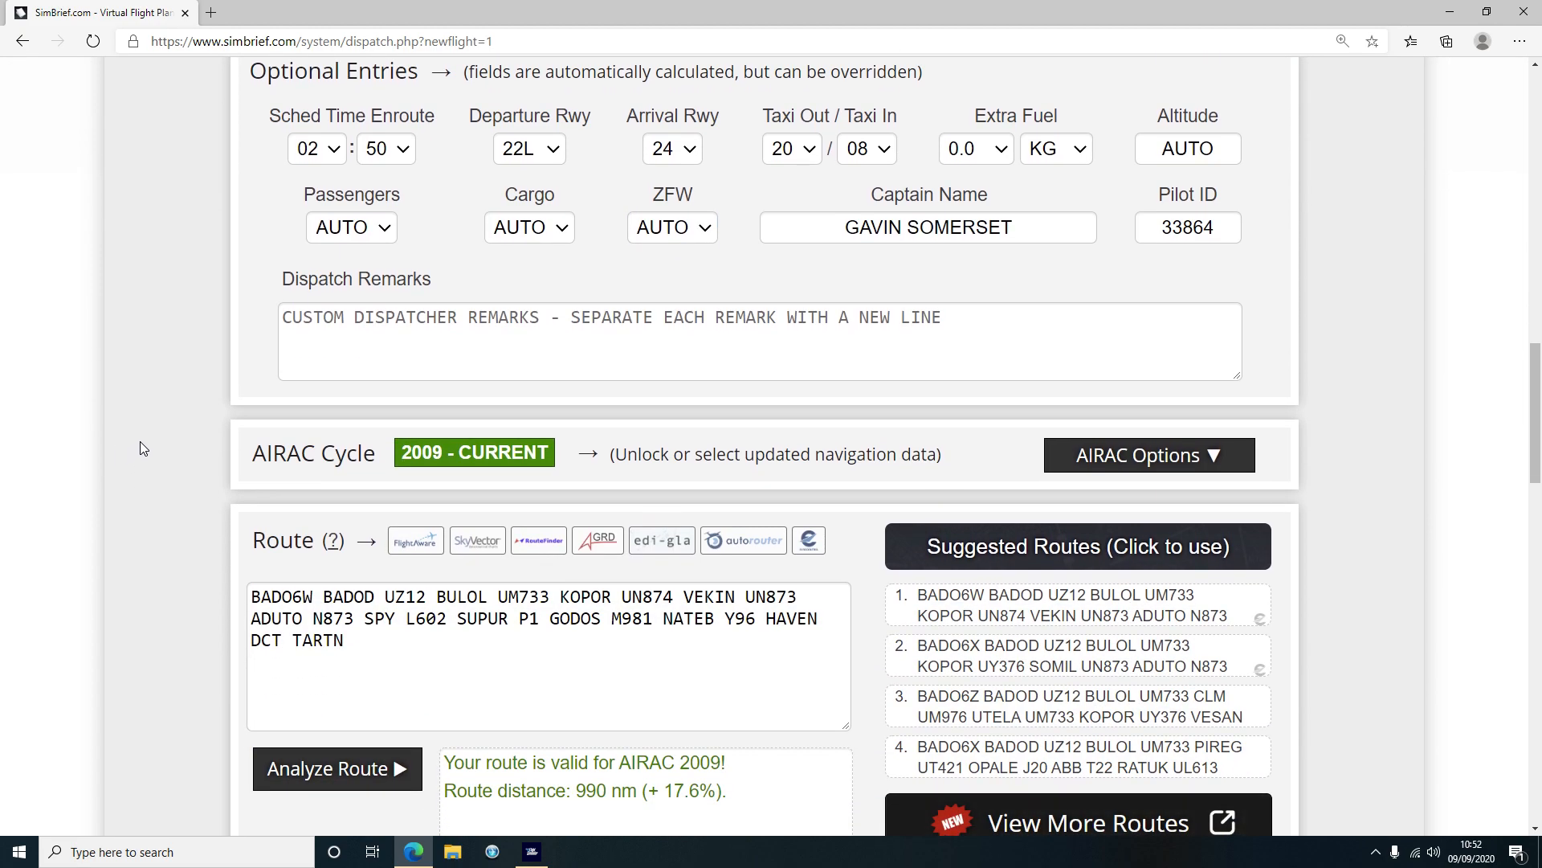
scroll(138, 448, down, 1)
click(361, 535)
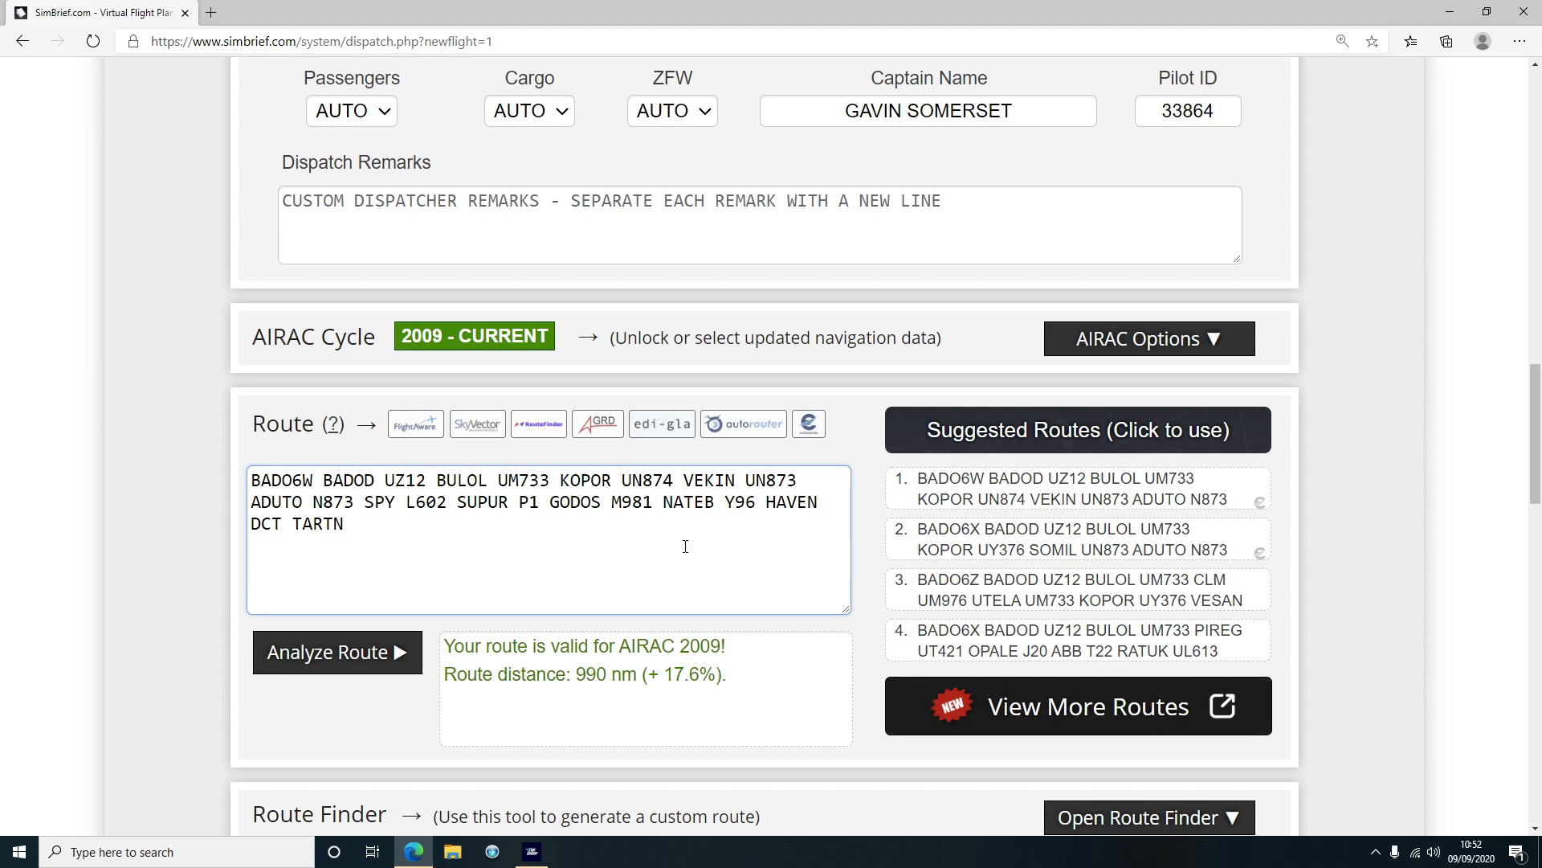
click(1040, 531)
click(1031, 596)
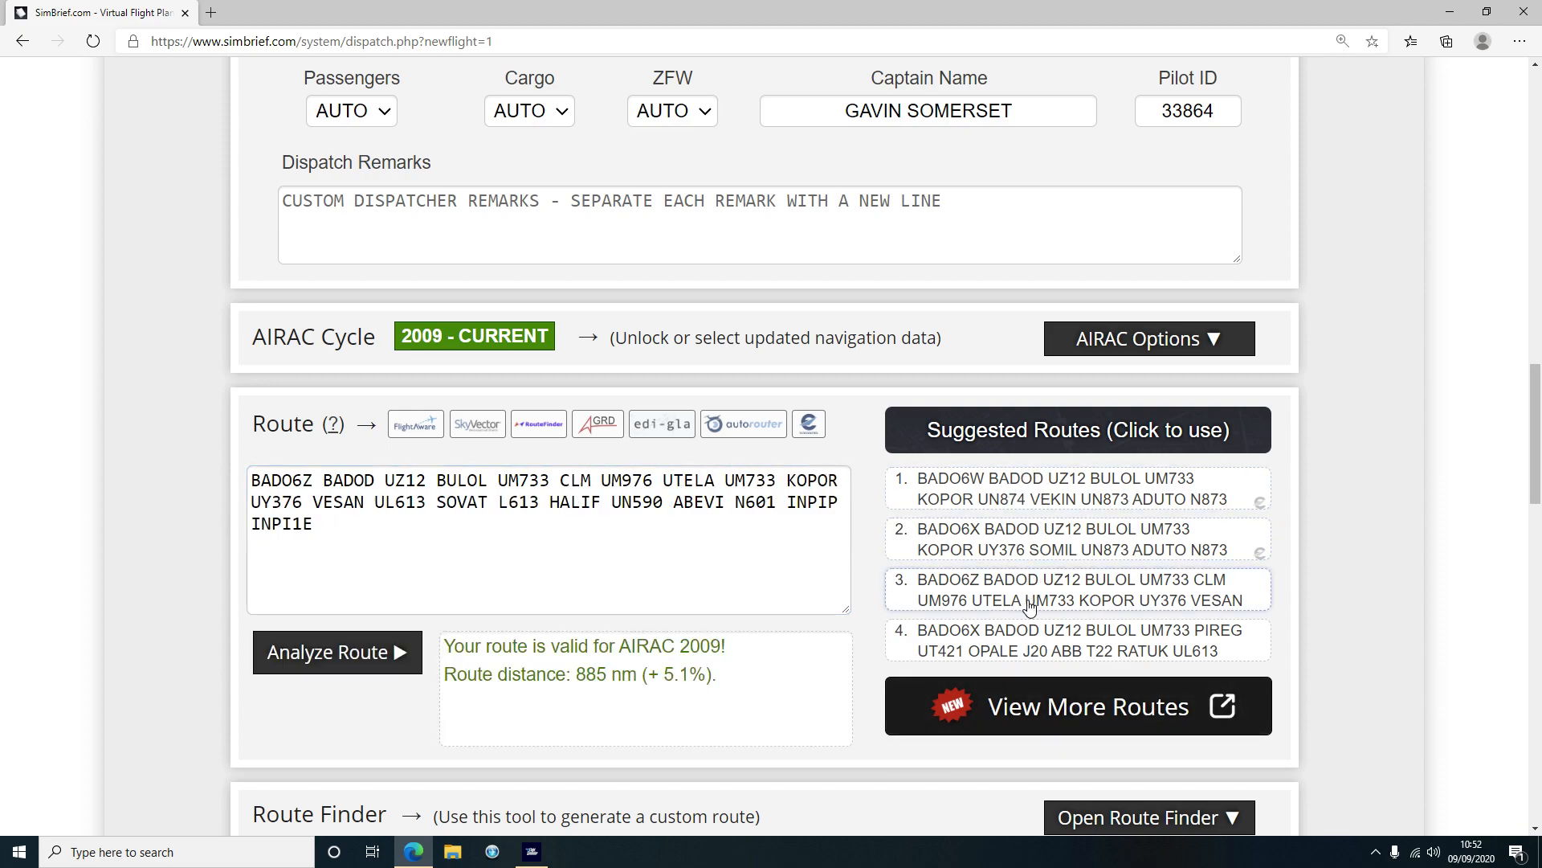
click(1024, 640)
click(1017, 508)
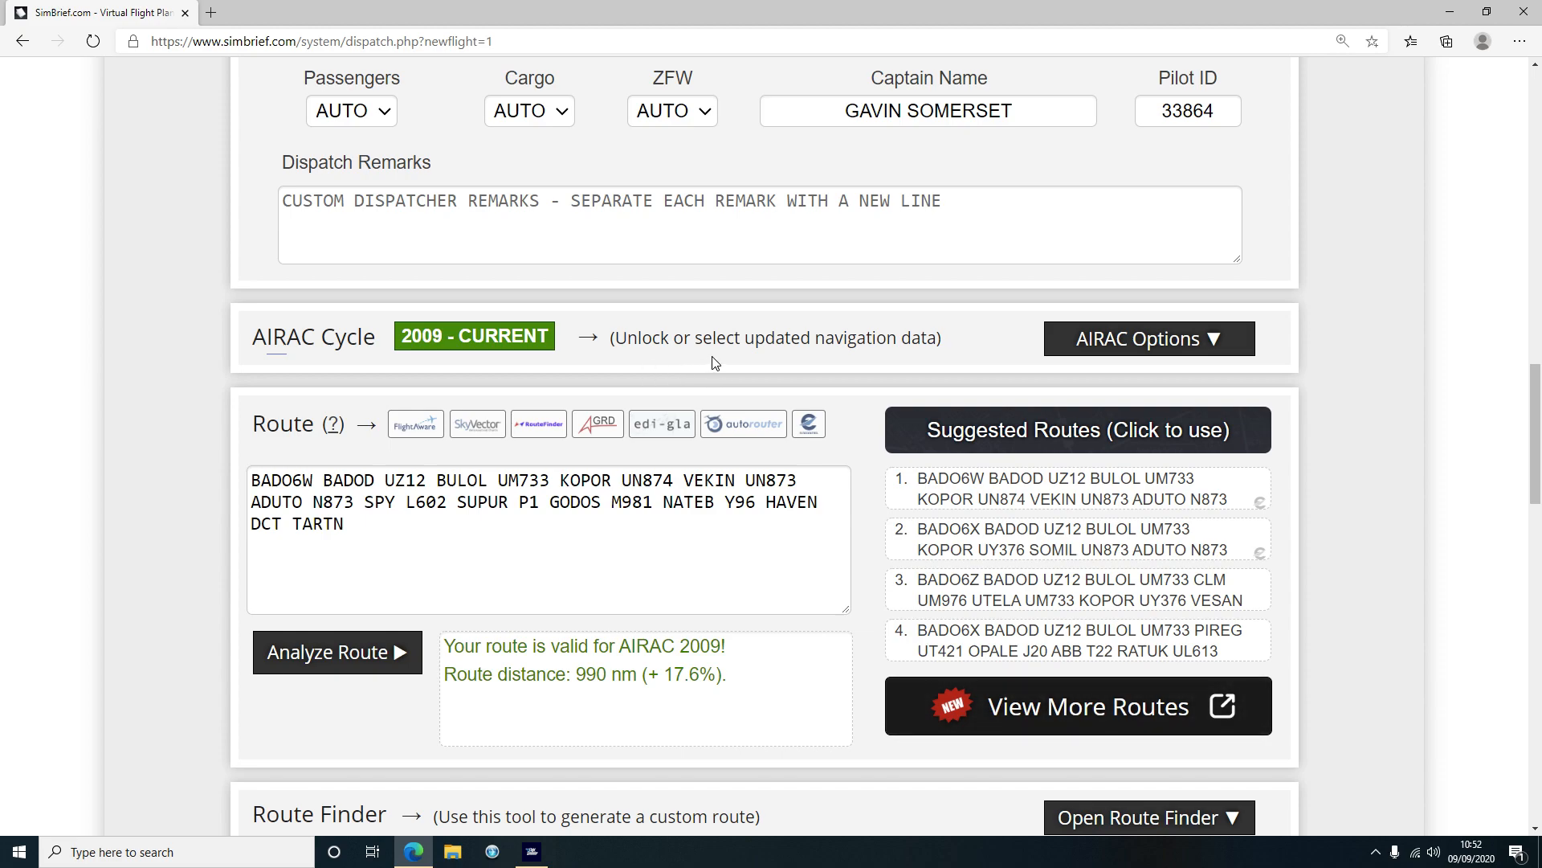
click(1187, 341)
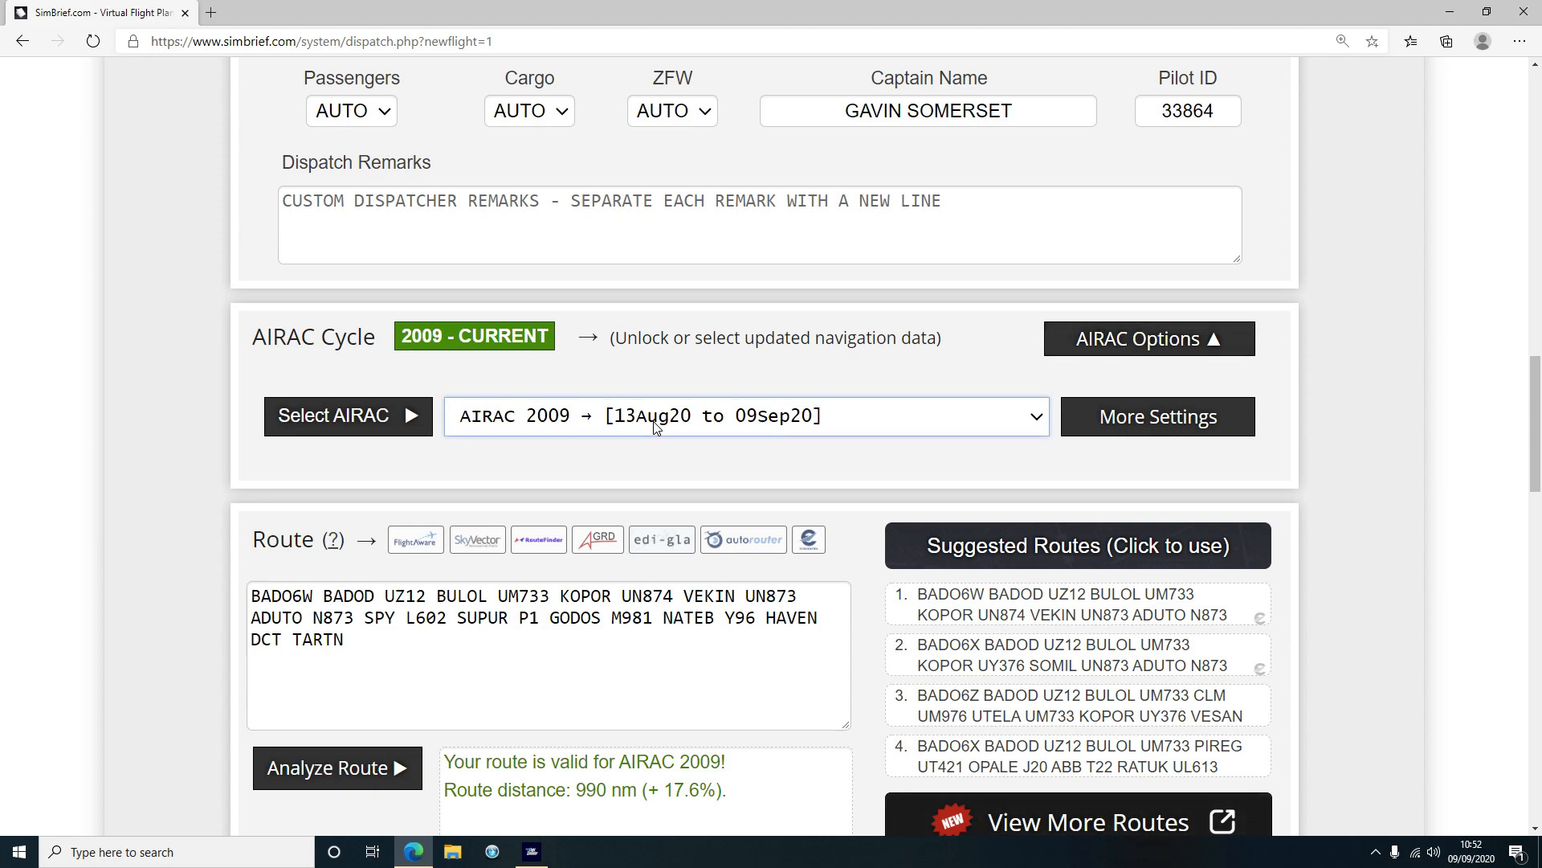
click(1112, 353)
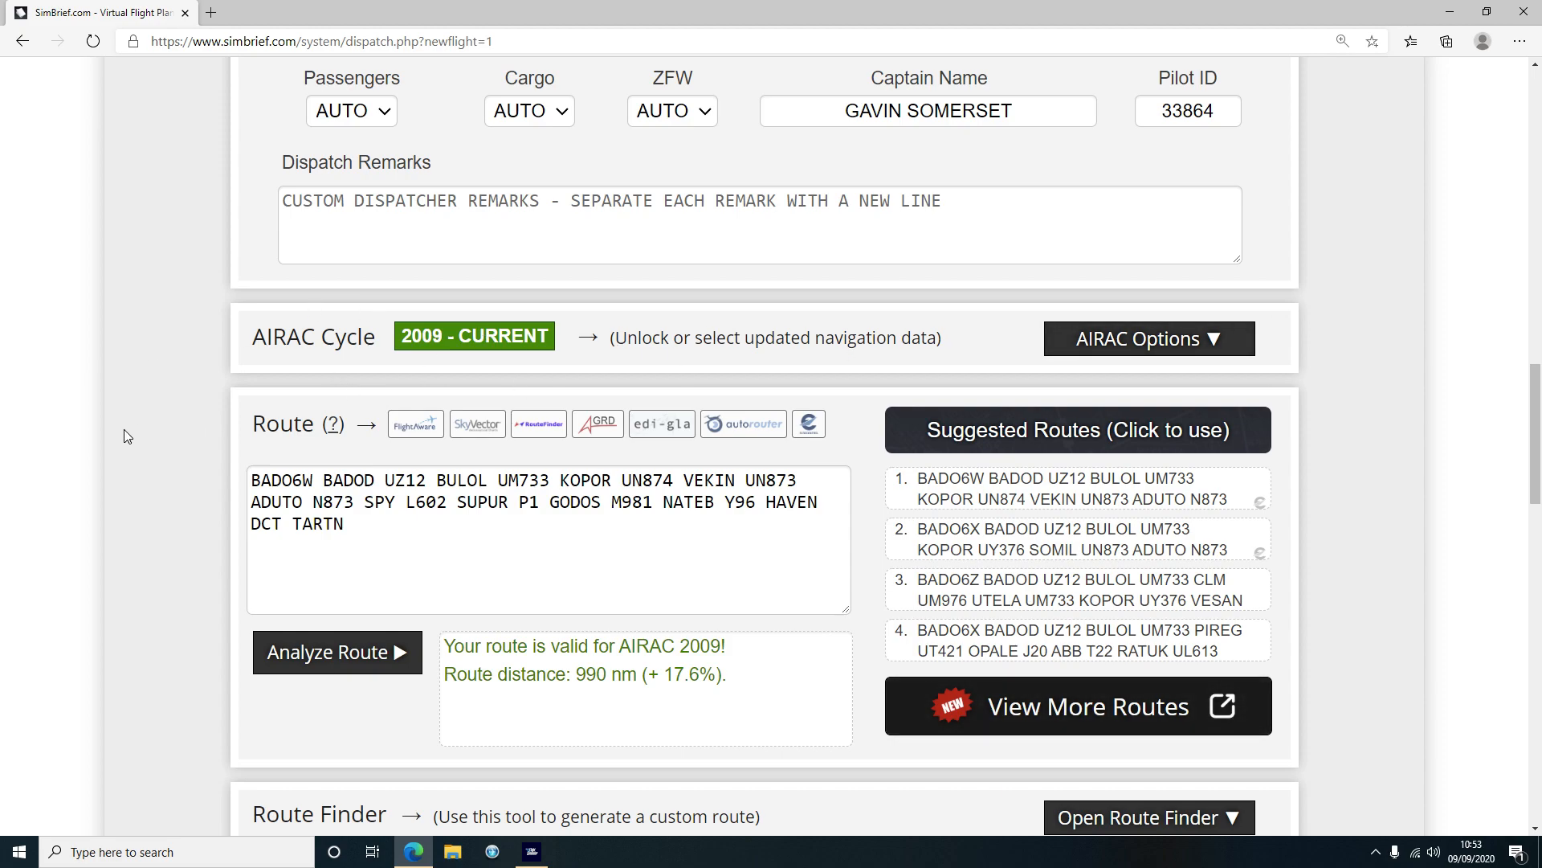
Adopt suggested route 3 (BADO6Z … INPIP INPI1E), shortening the trip to 885 nm
scroll(209, 394, down, 3)
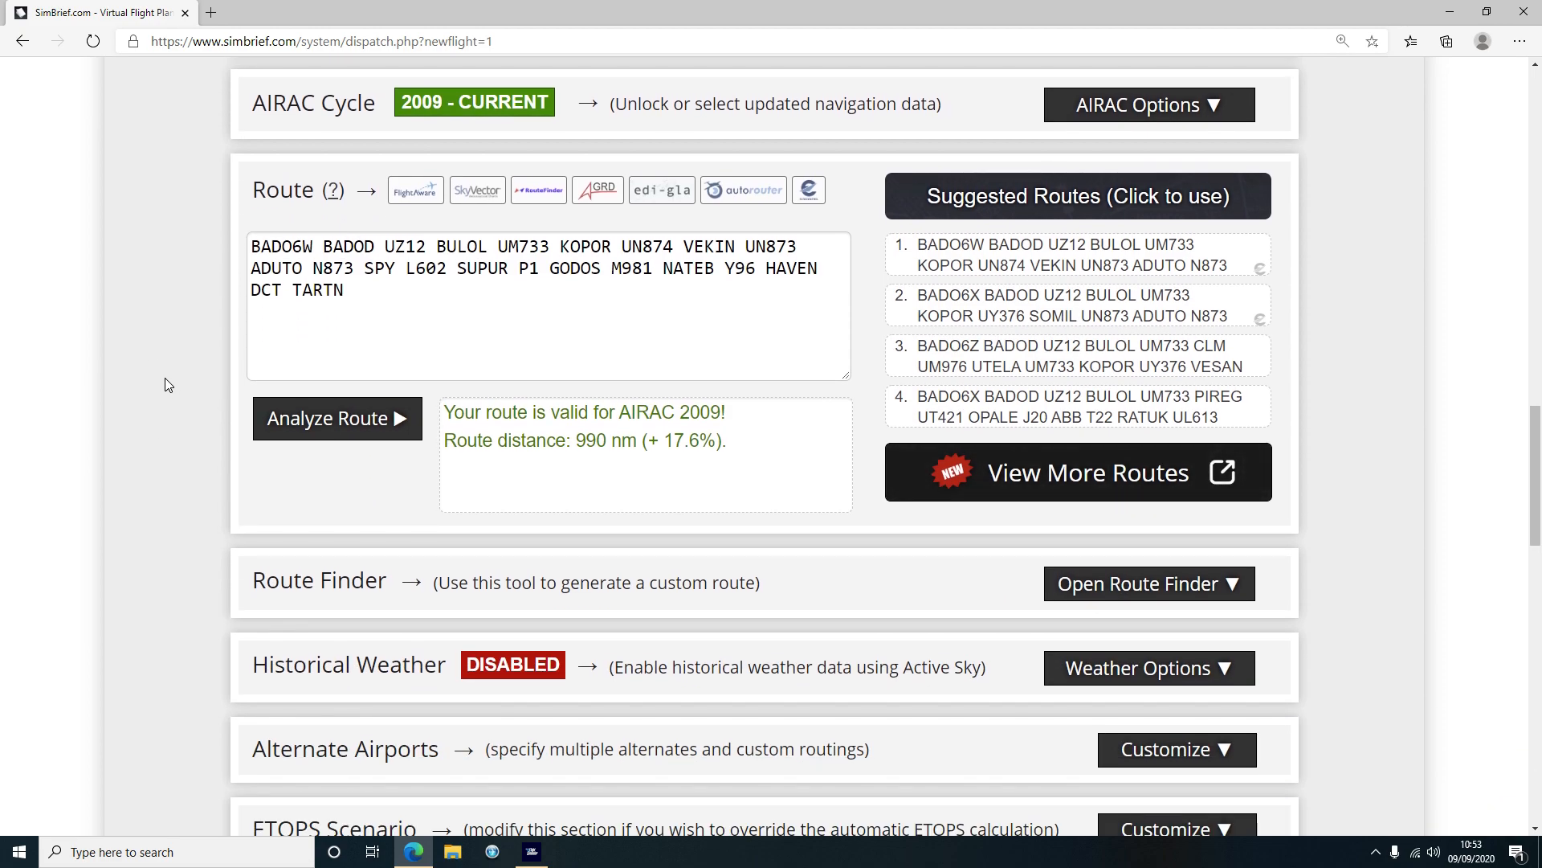
scroll(163, 373, down, 7)
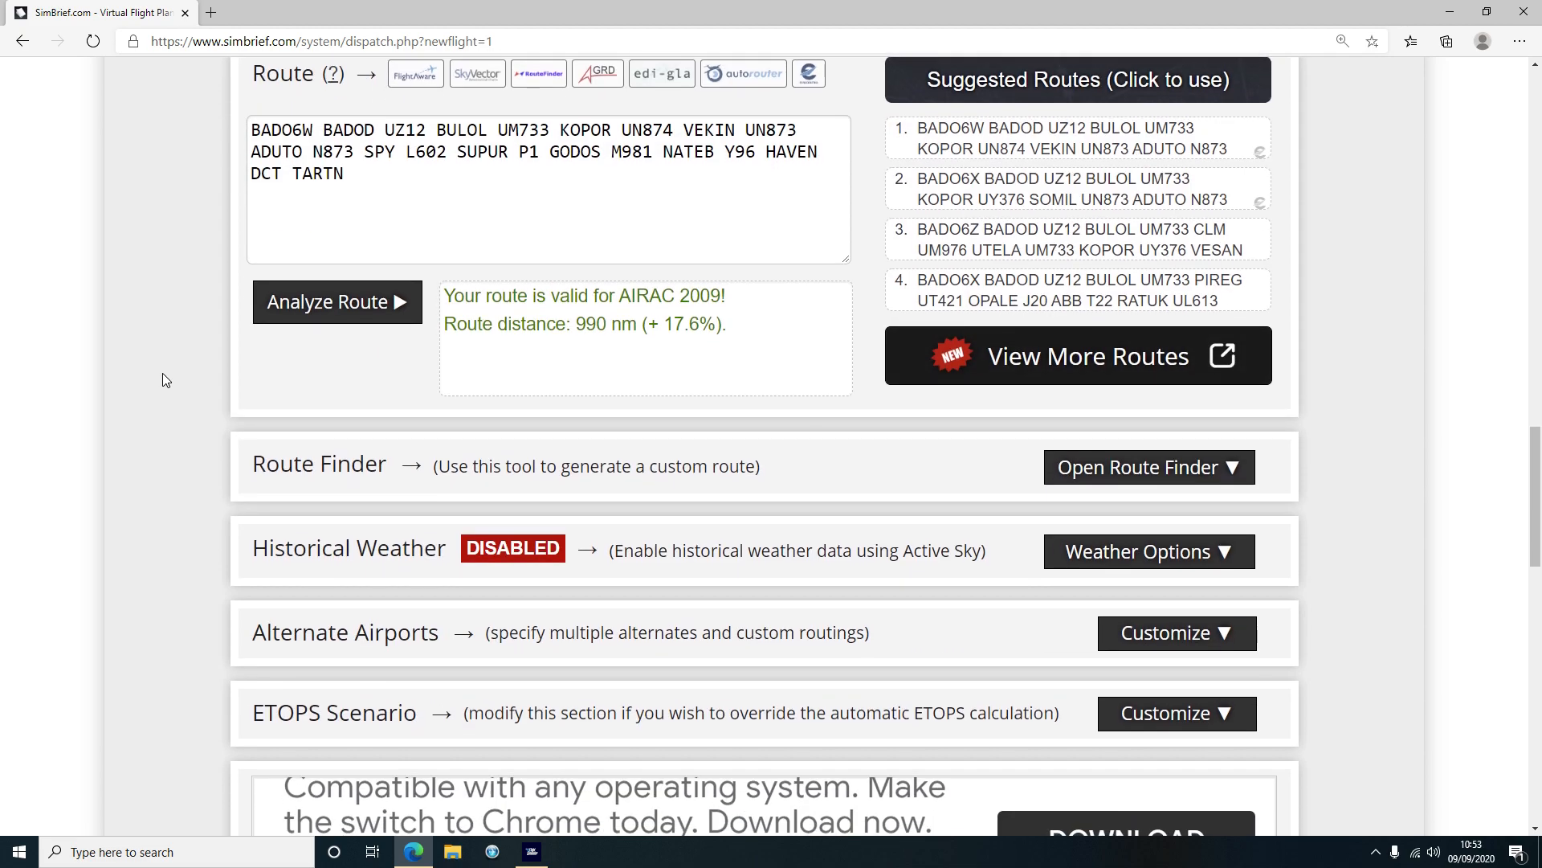
scroll(156, 374, down, 6)
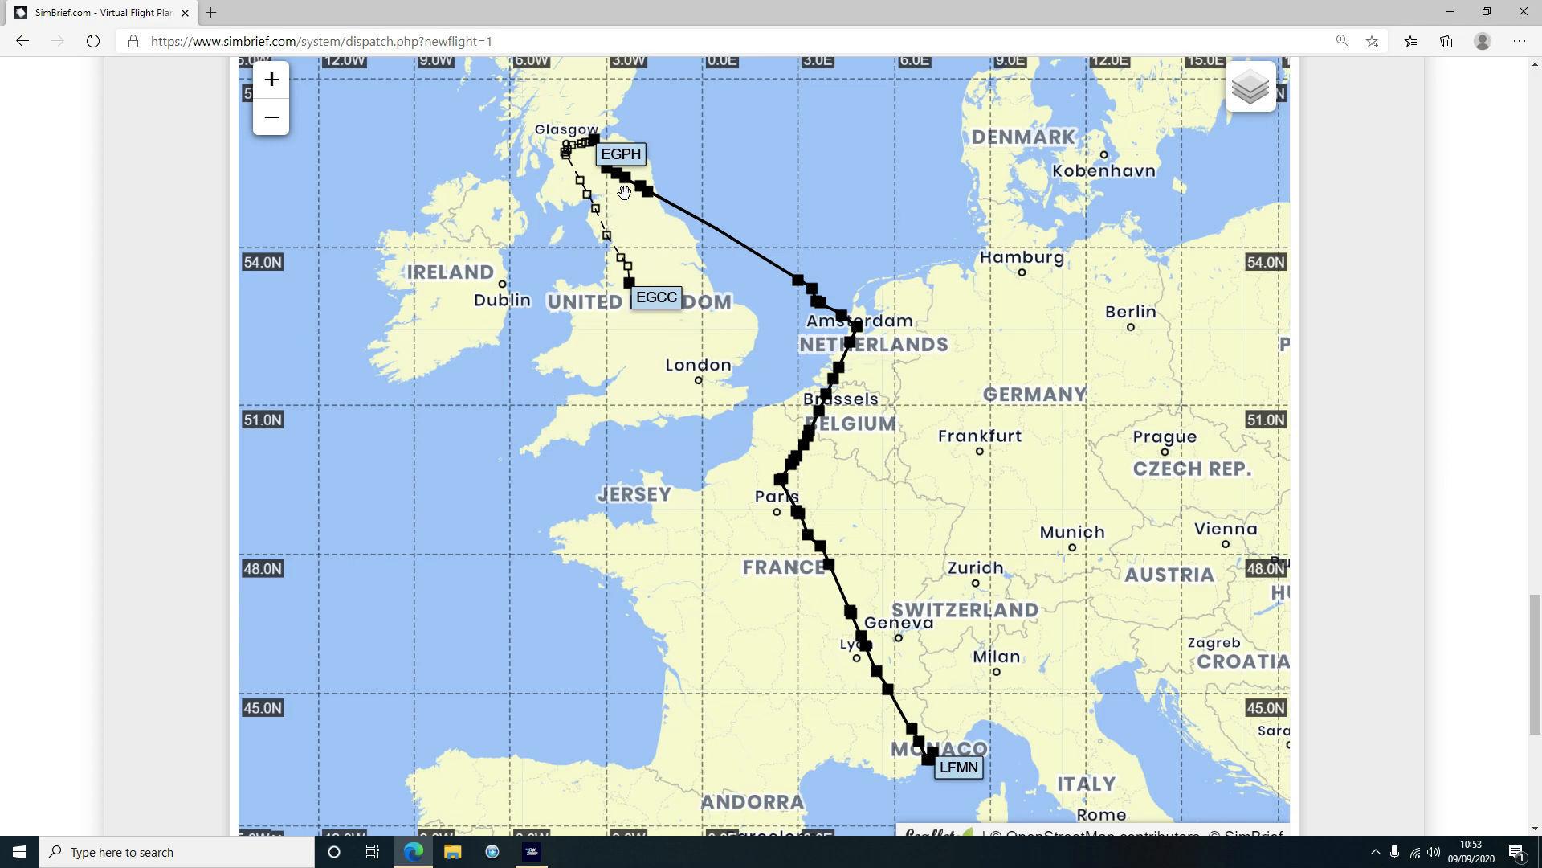
scroll(118, 358, up, 10)
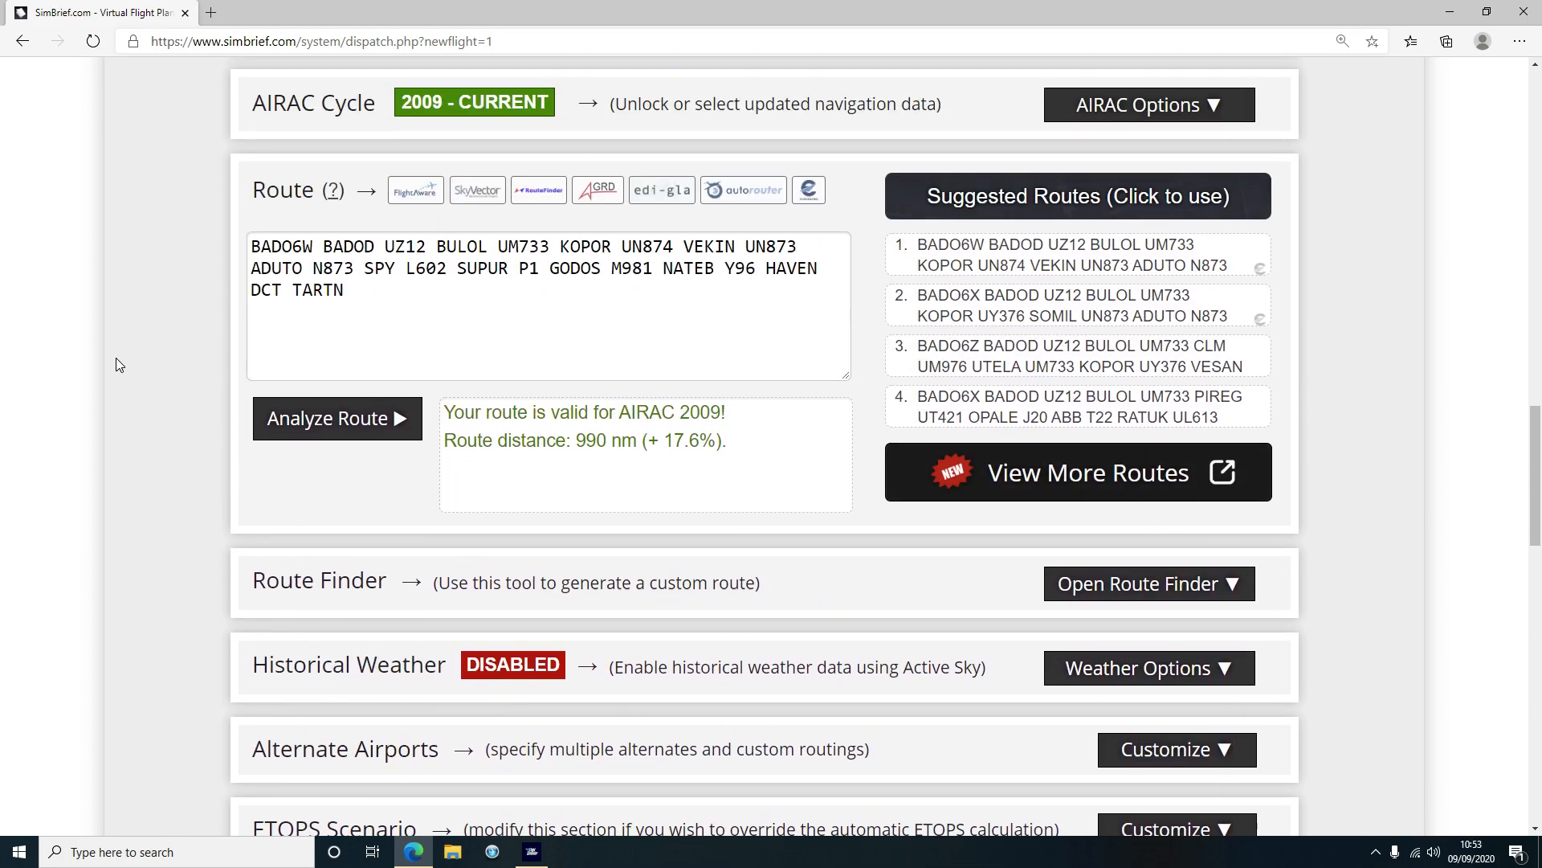
click(1021, 368)
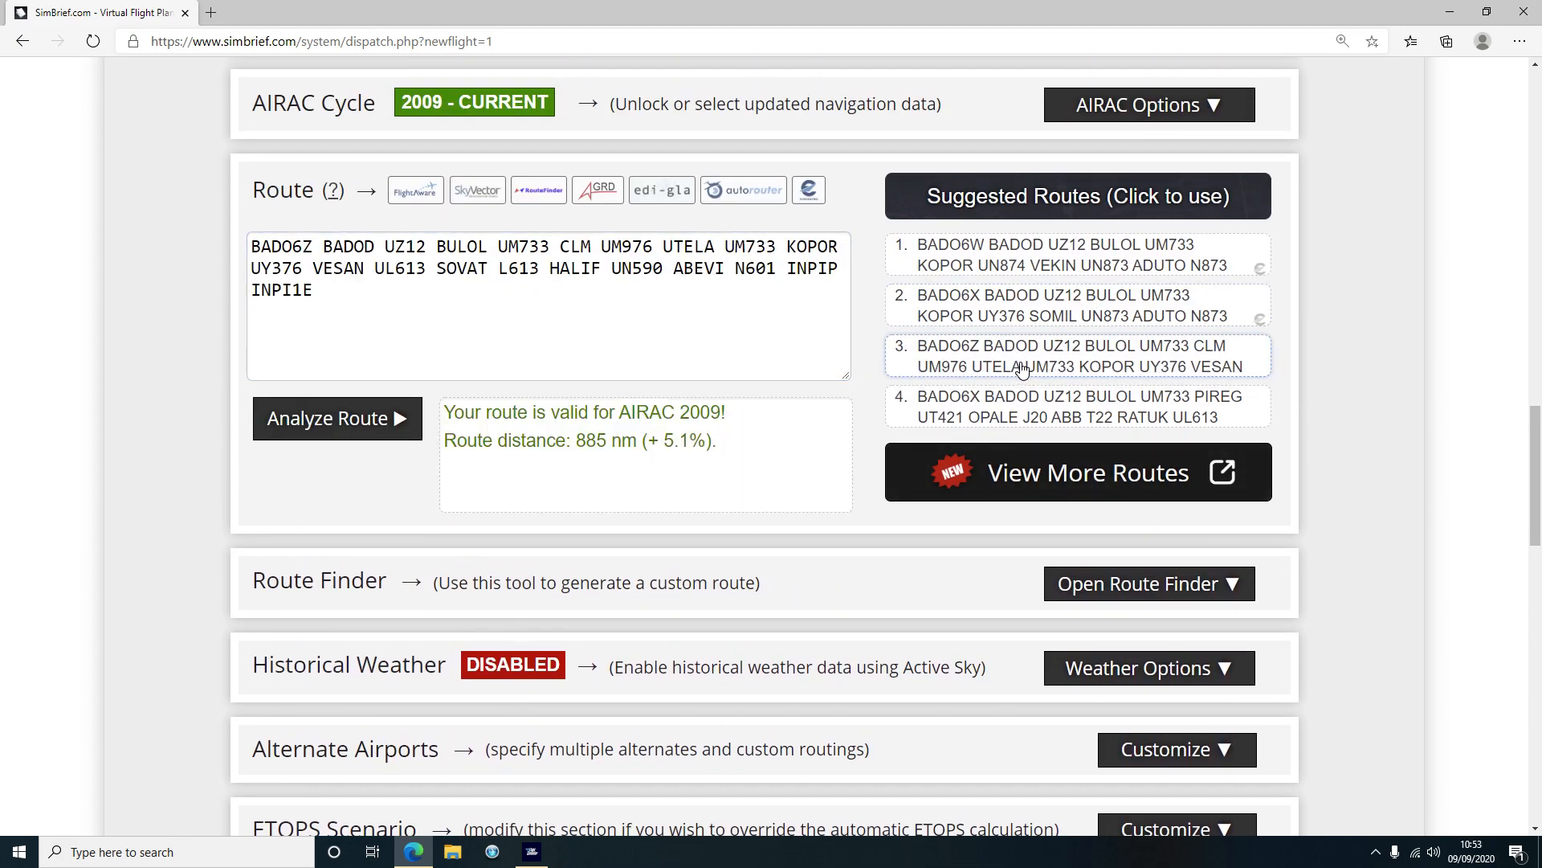
scroll(162, 395, down, 9)
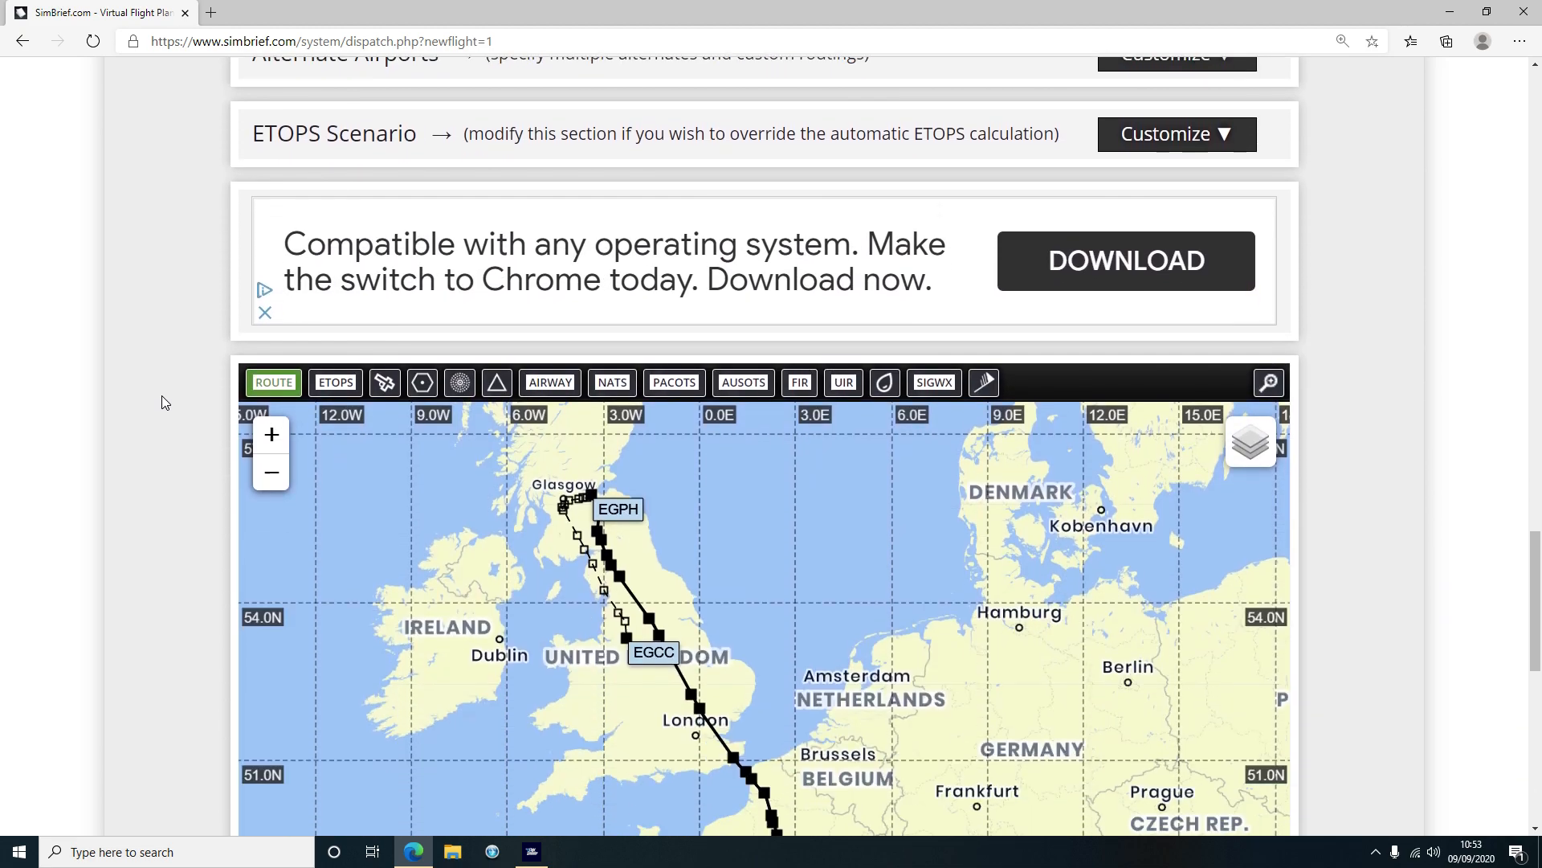
scroll(162, 395, down, 5)
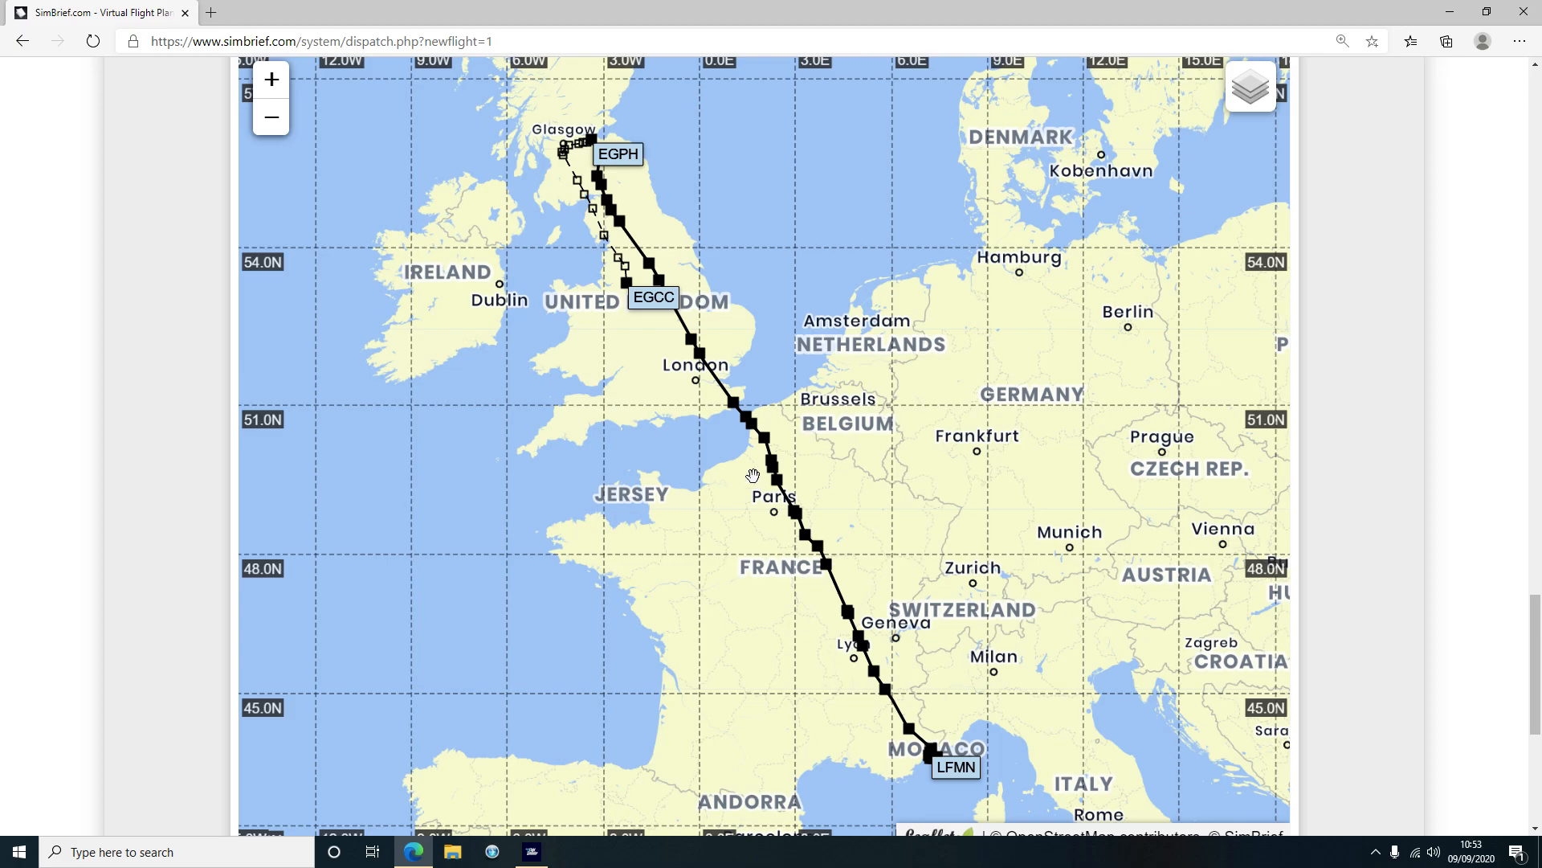
scroll(95, 429, up, 12)
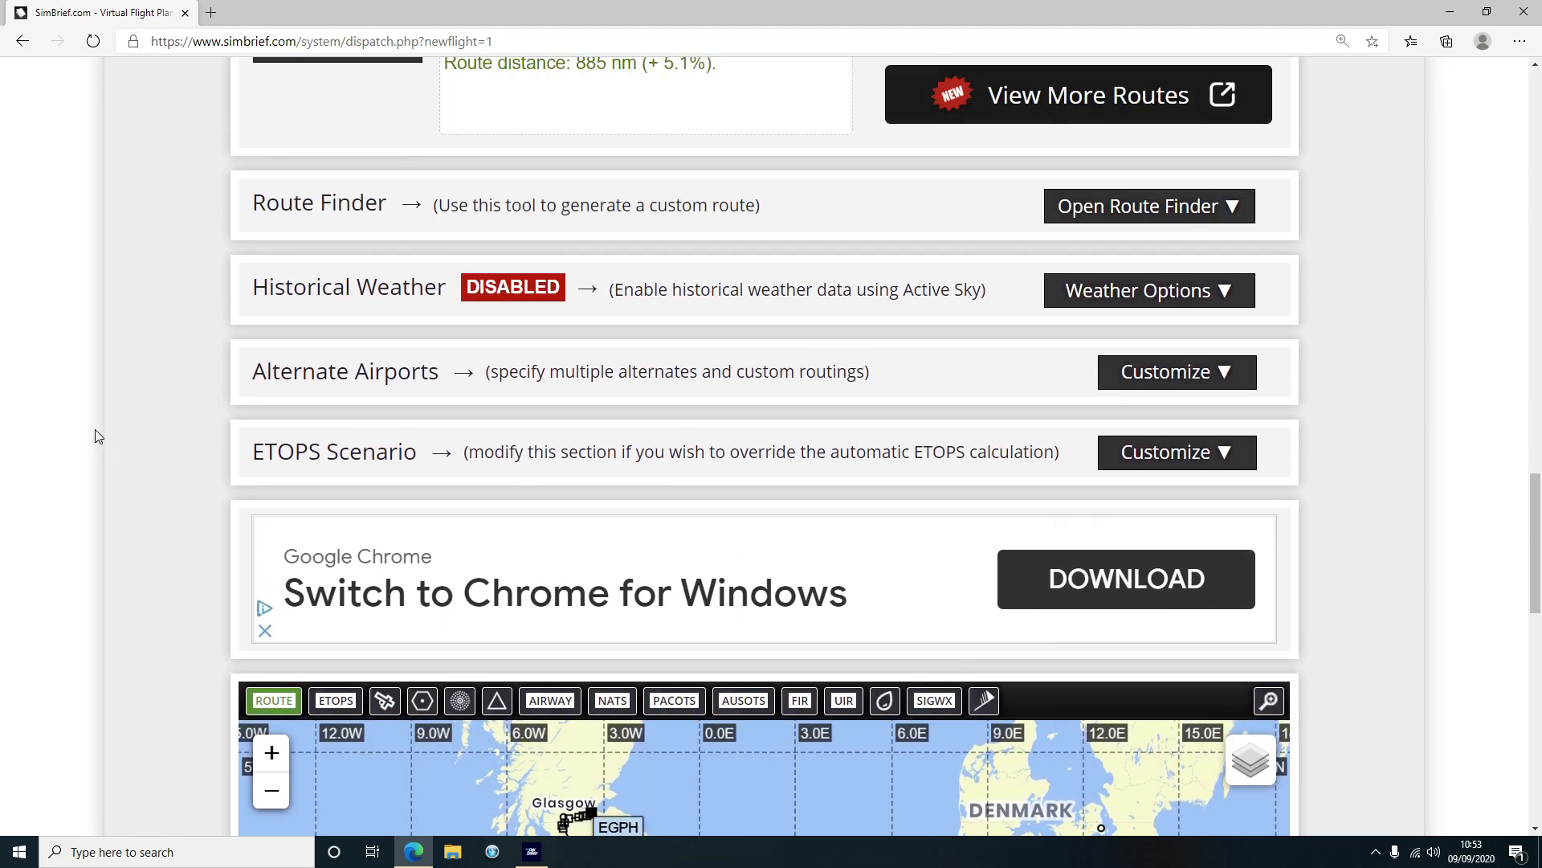
scroll(95, 429, up, 2)
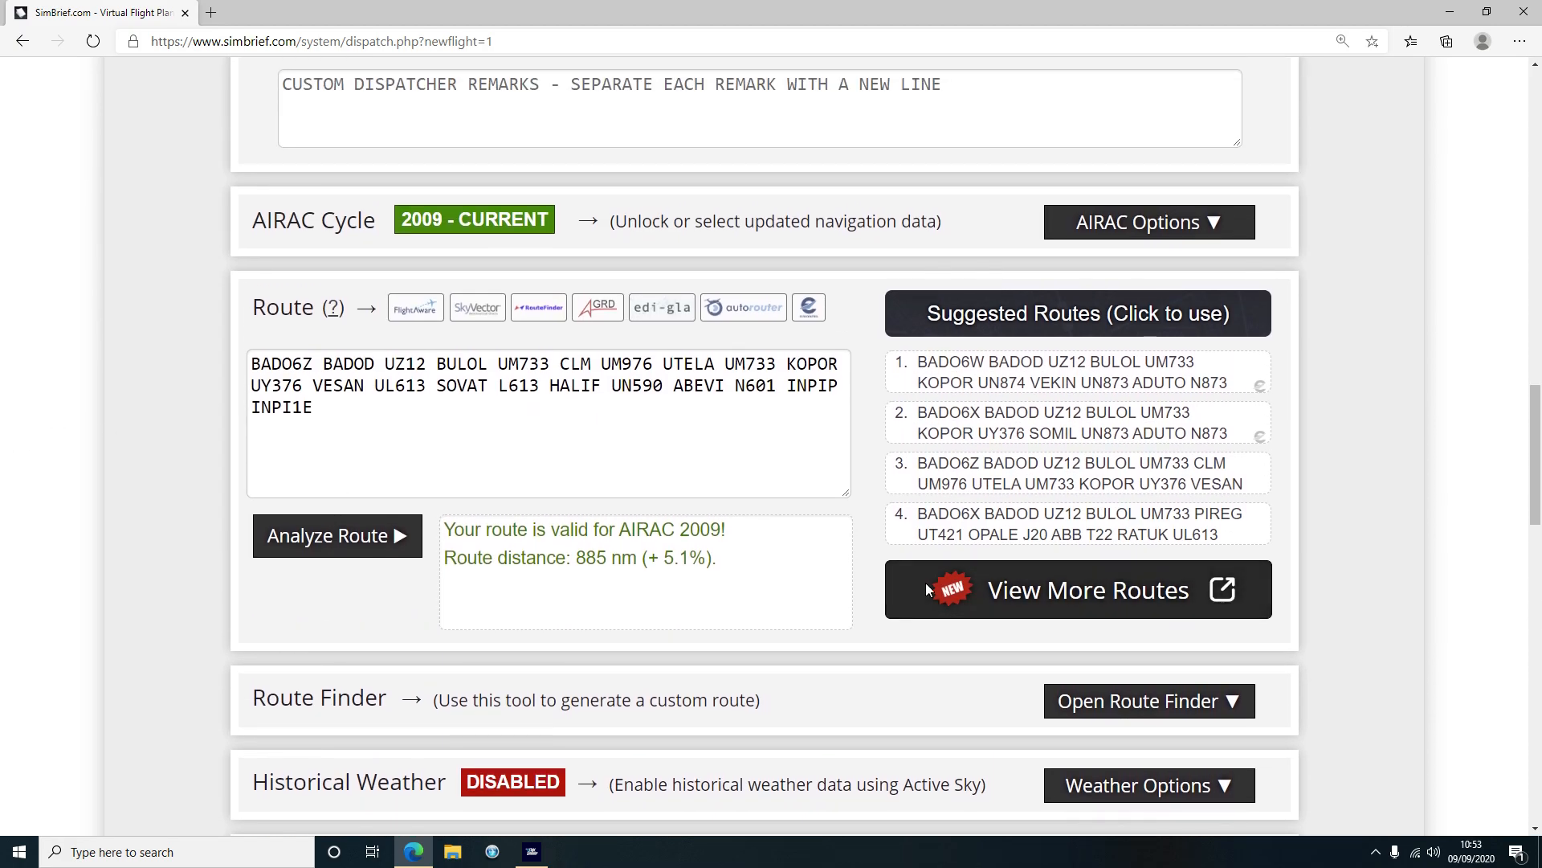
click(1060, 594)
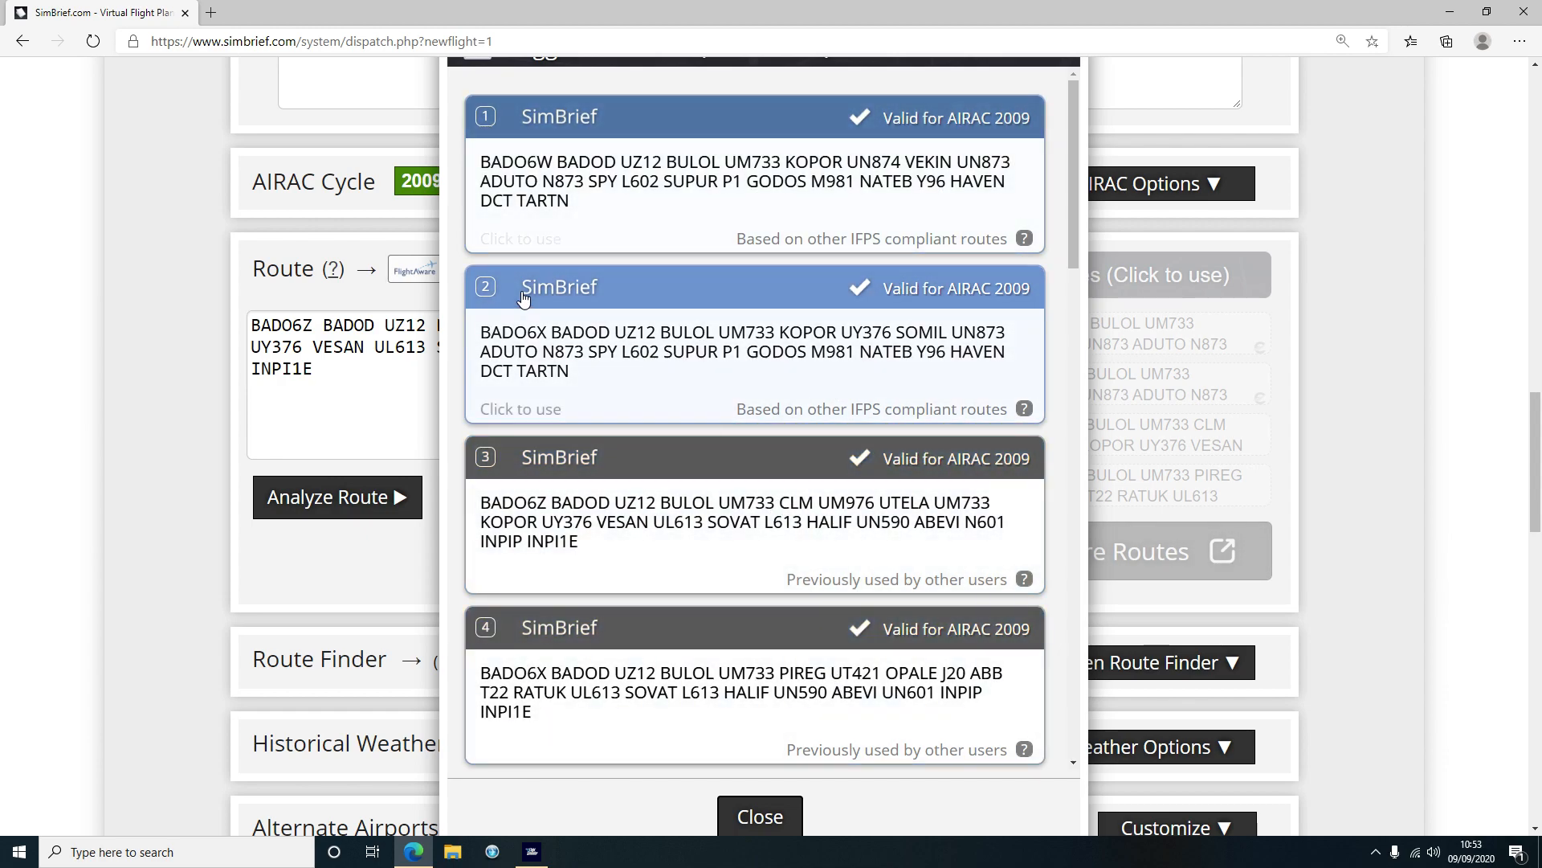
click(750, 793)
Request GENERATE OFP from Dispatch Options for the LFMN–EGPH plan
scroll(157, 426, down, 12)
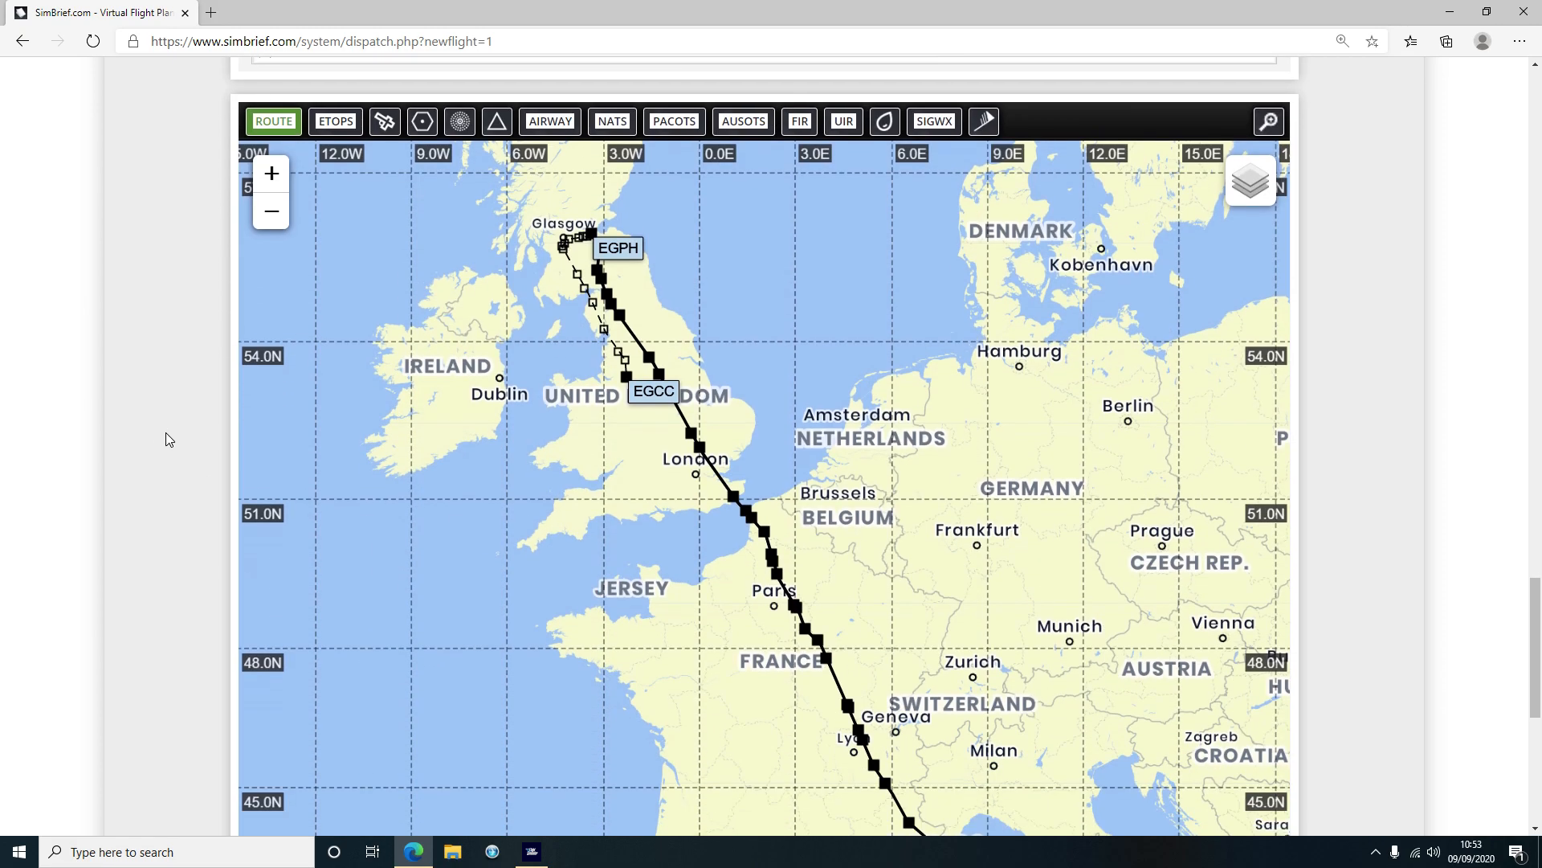
scroll(157, 429, down, 1)
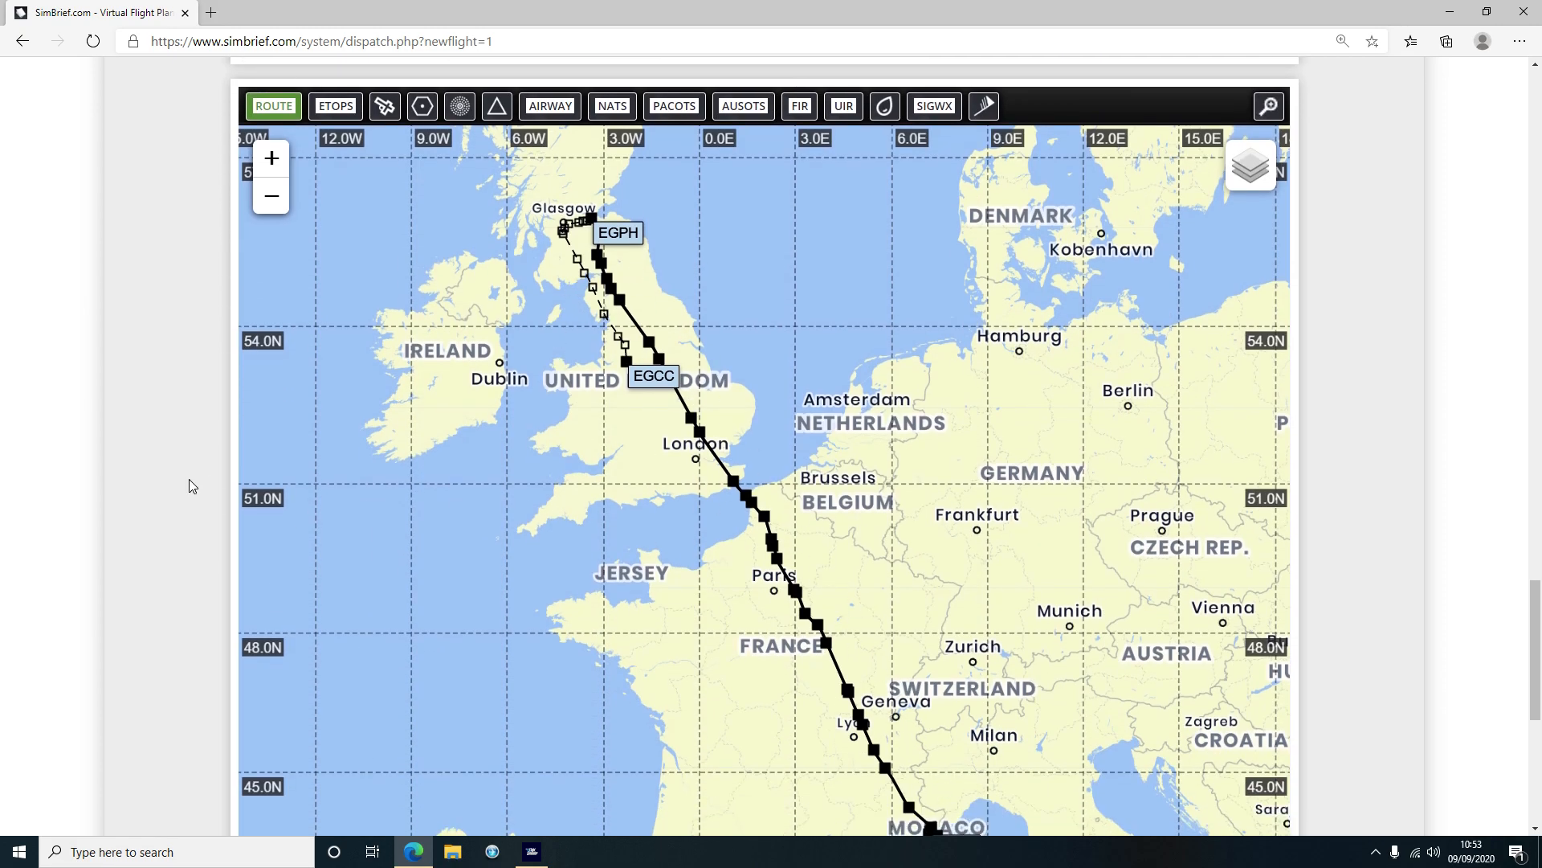
scroll(136, 446, down, 5)
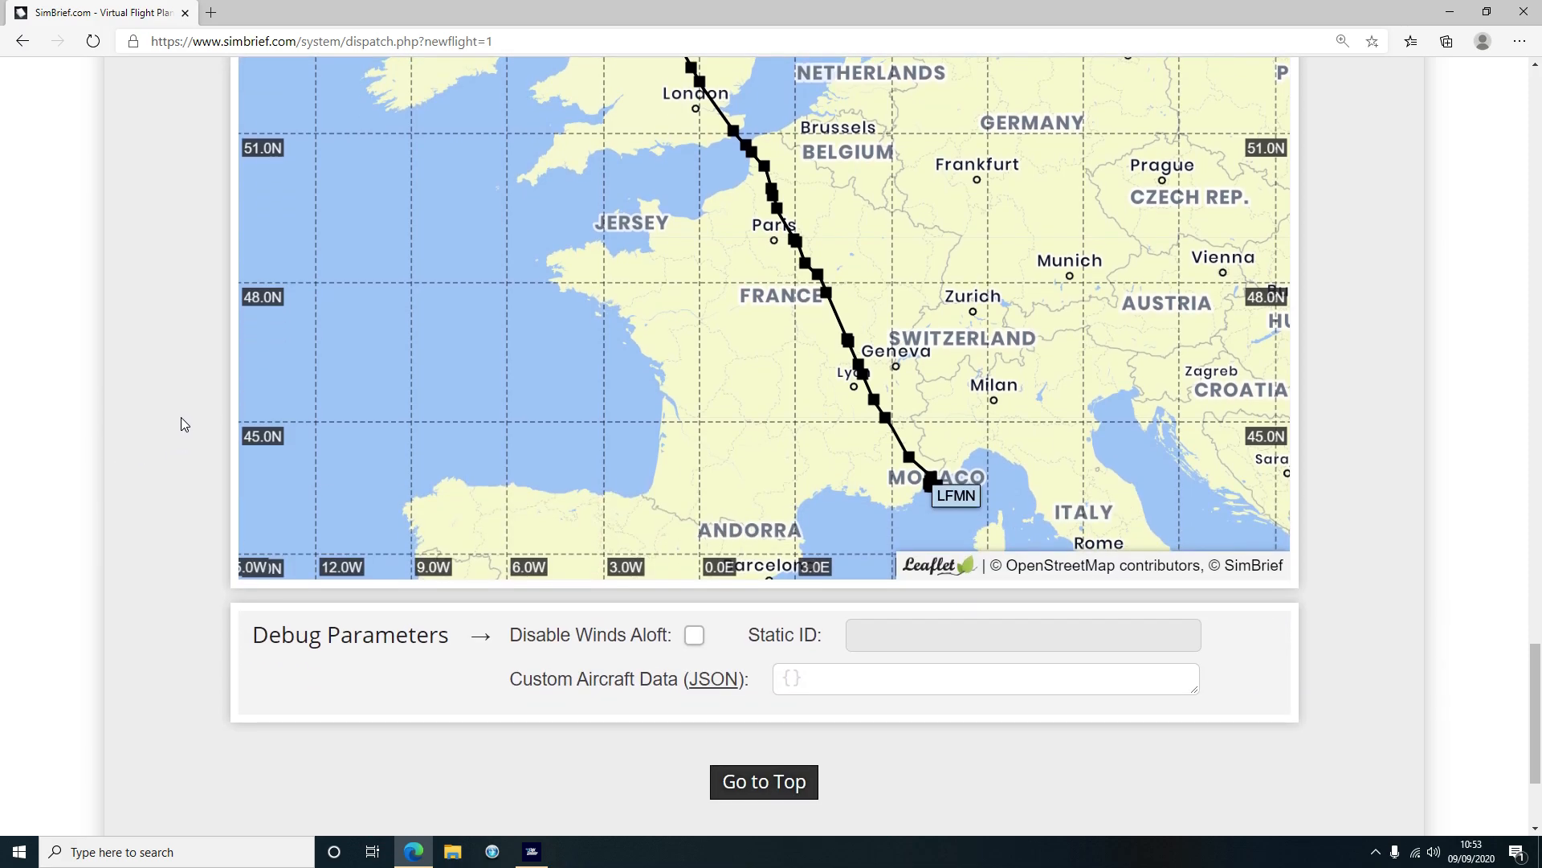
scroll(178, 417, up, 15)
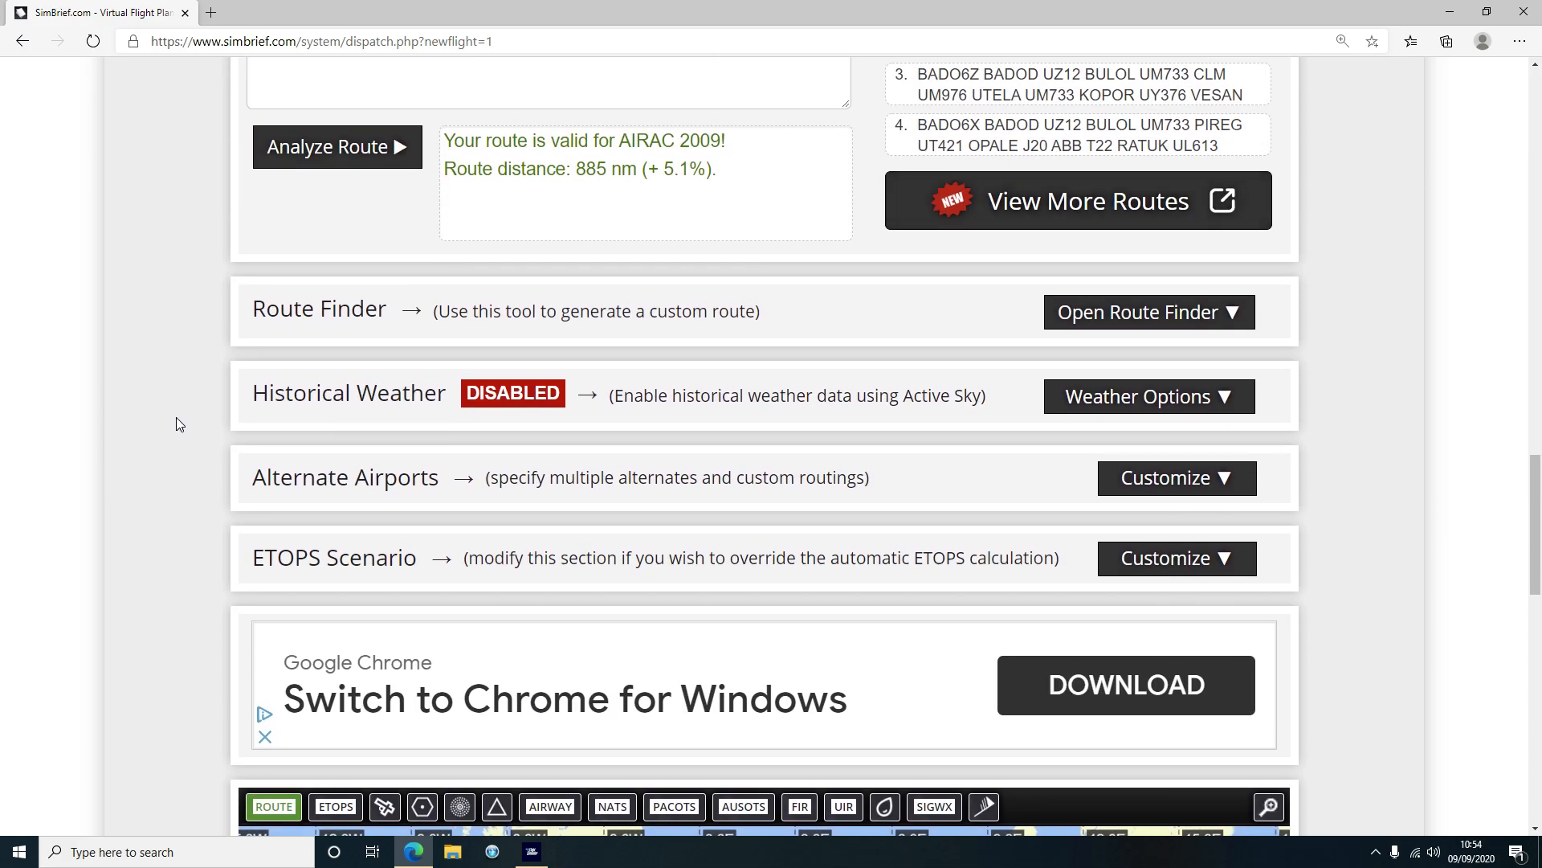
scroll(176, 417, up, 15)
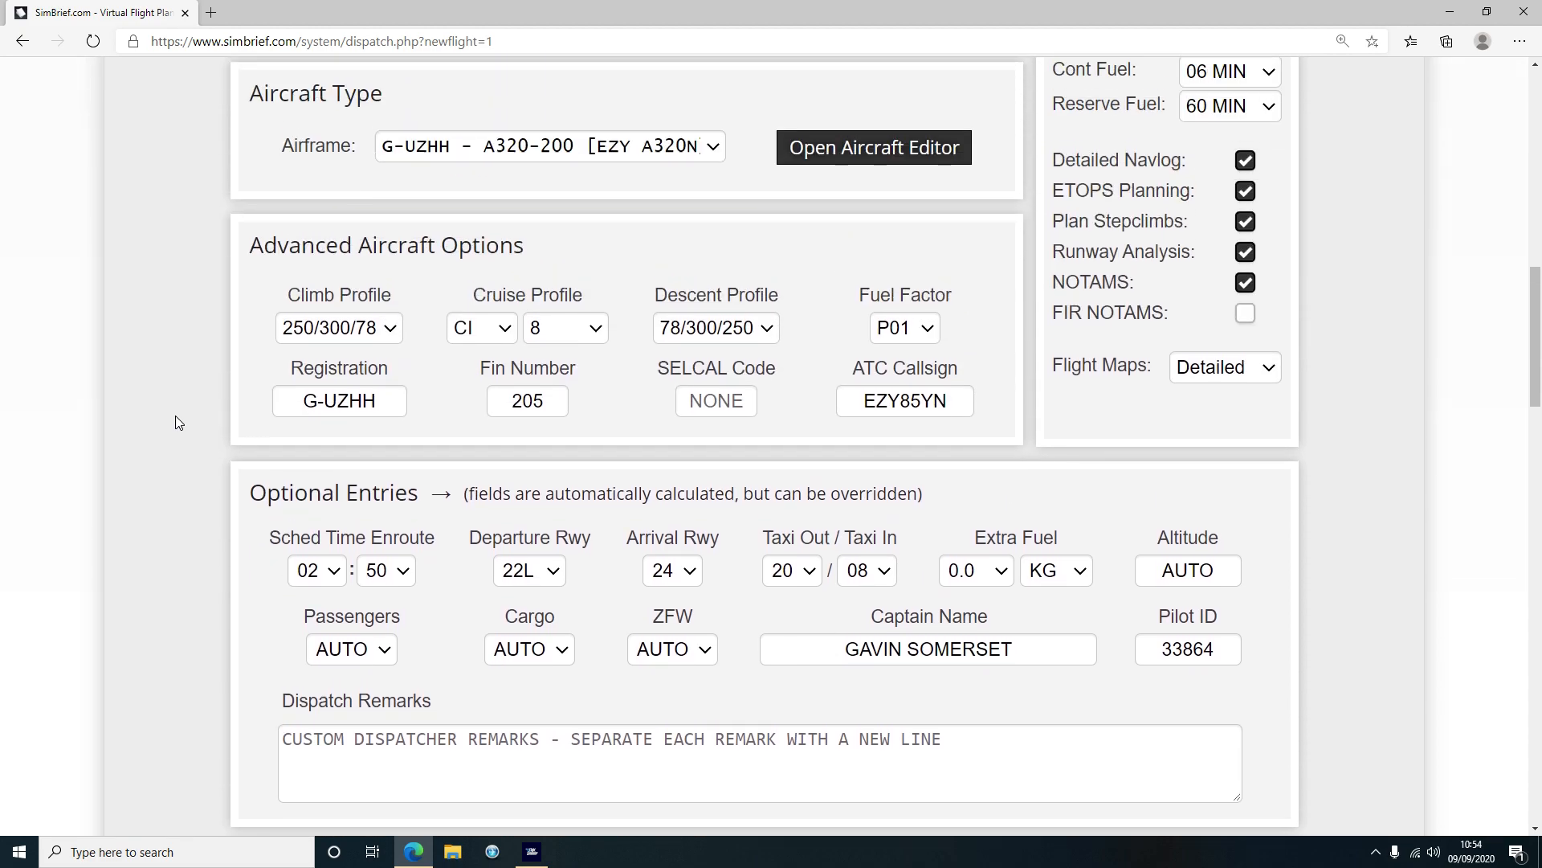
scroll(175, 416, up, 5)
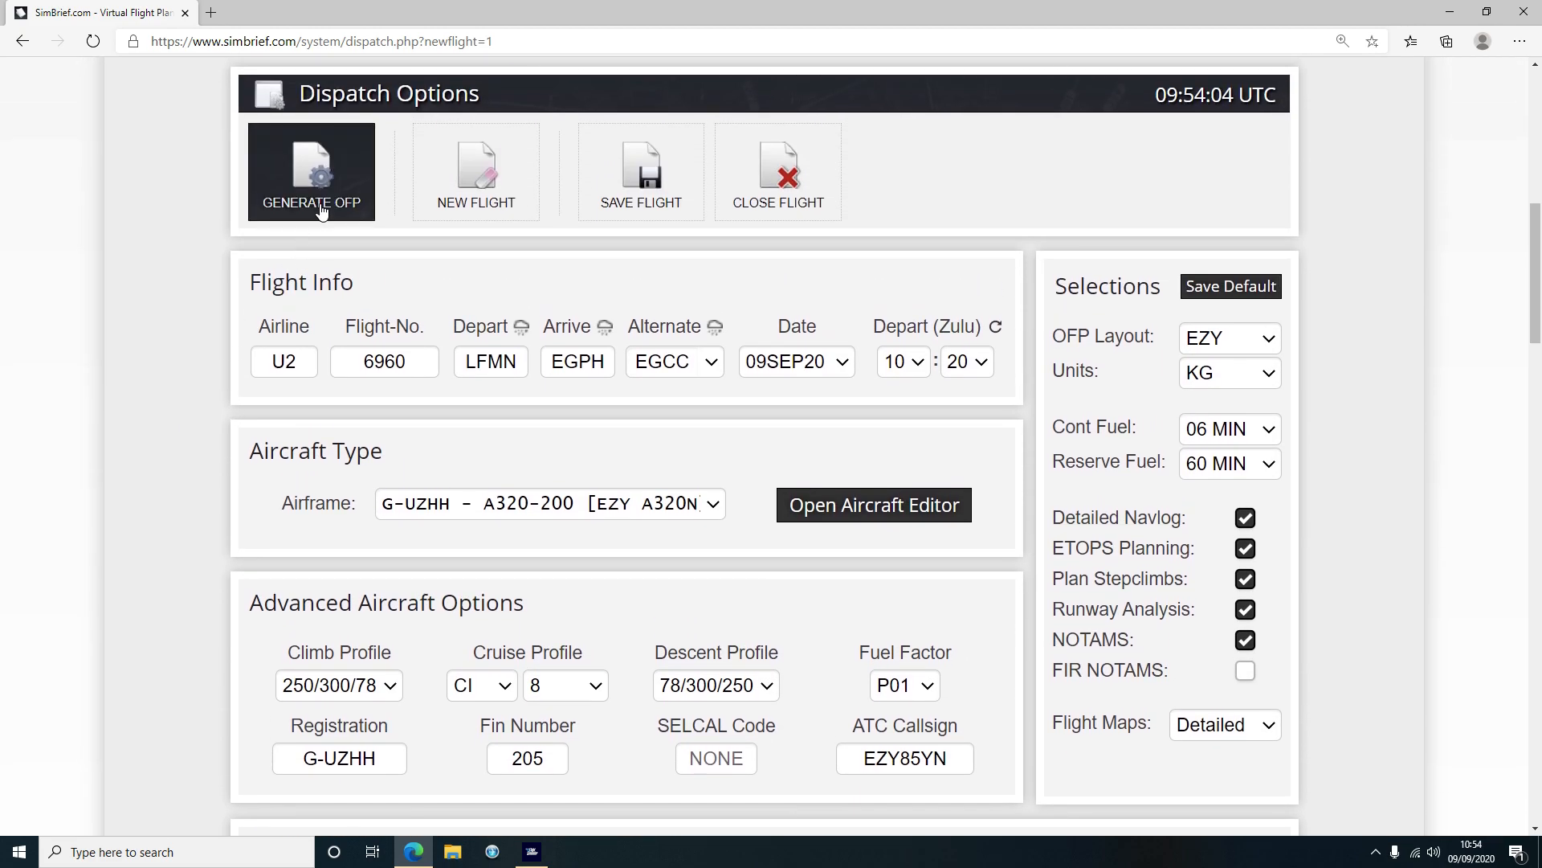
scroll(180, 306, up, 3)
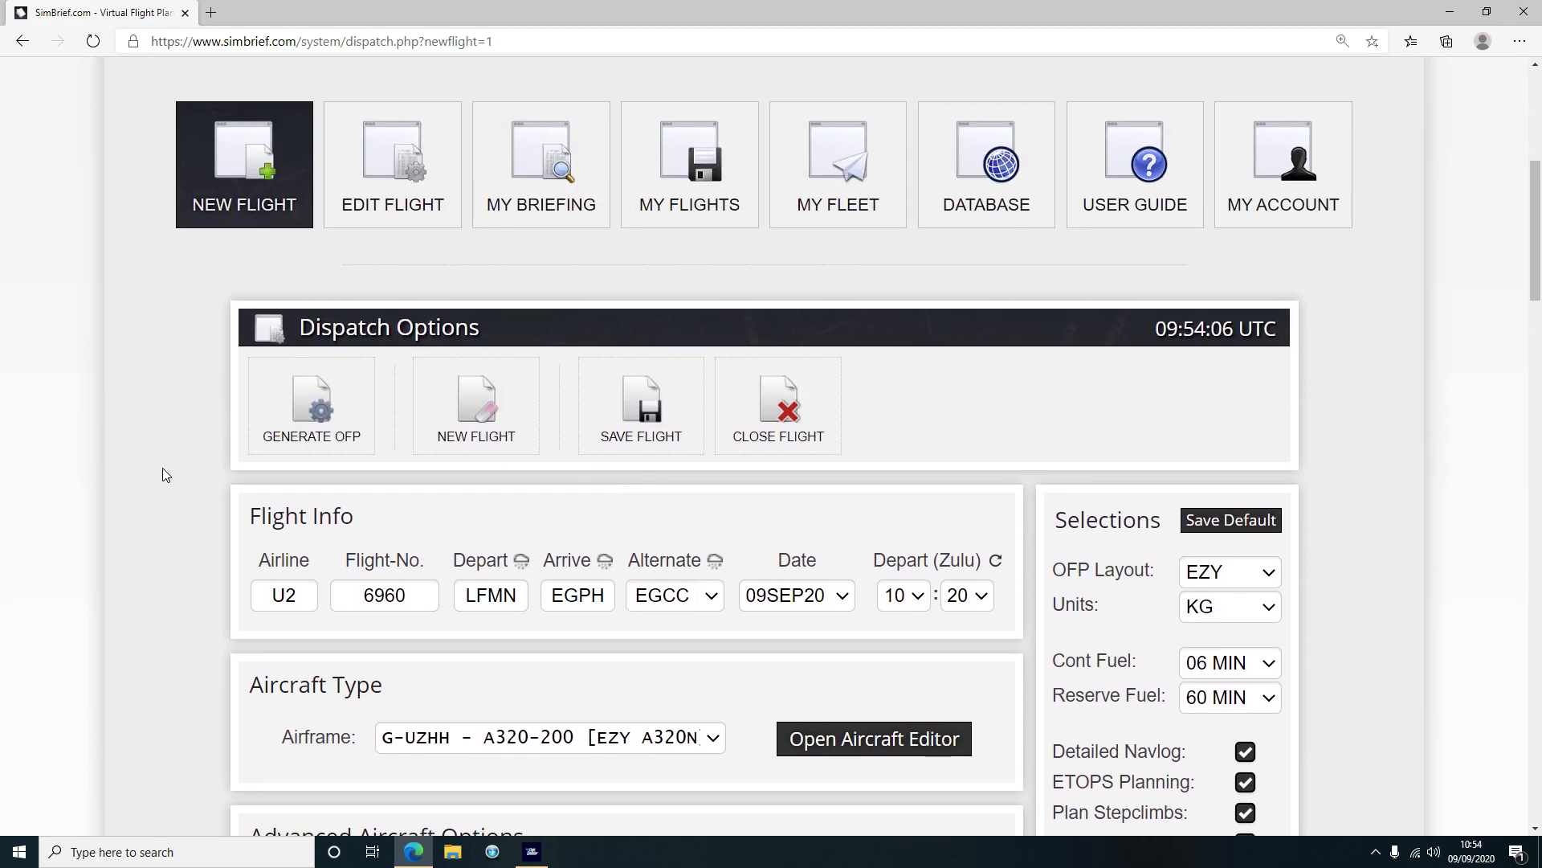
click(308, 407)
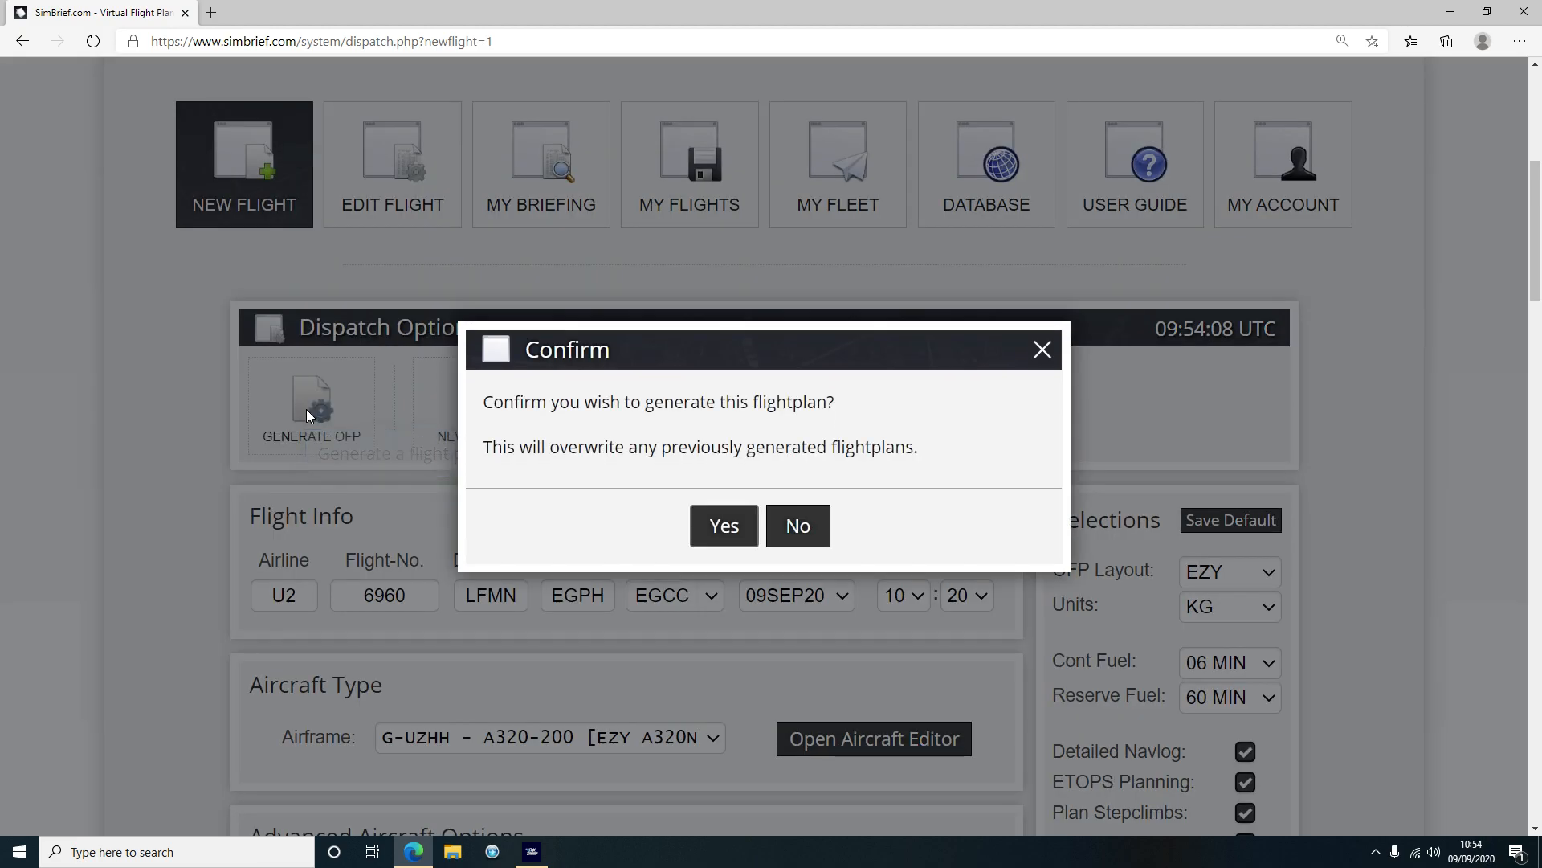
Confirm OFP generation and scroll through the briefing and Paperwork Preview
click(720, 531)
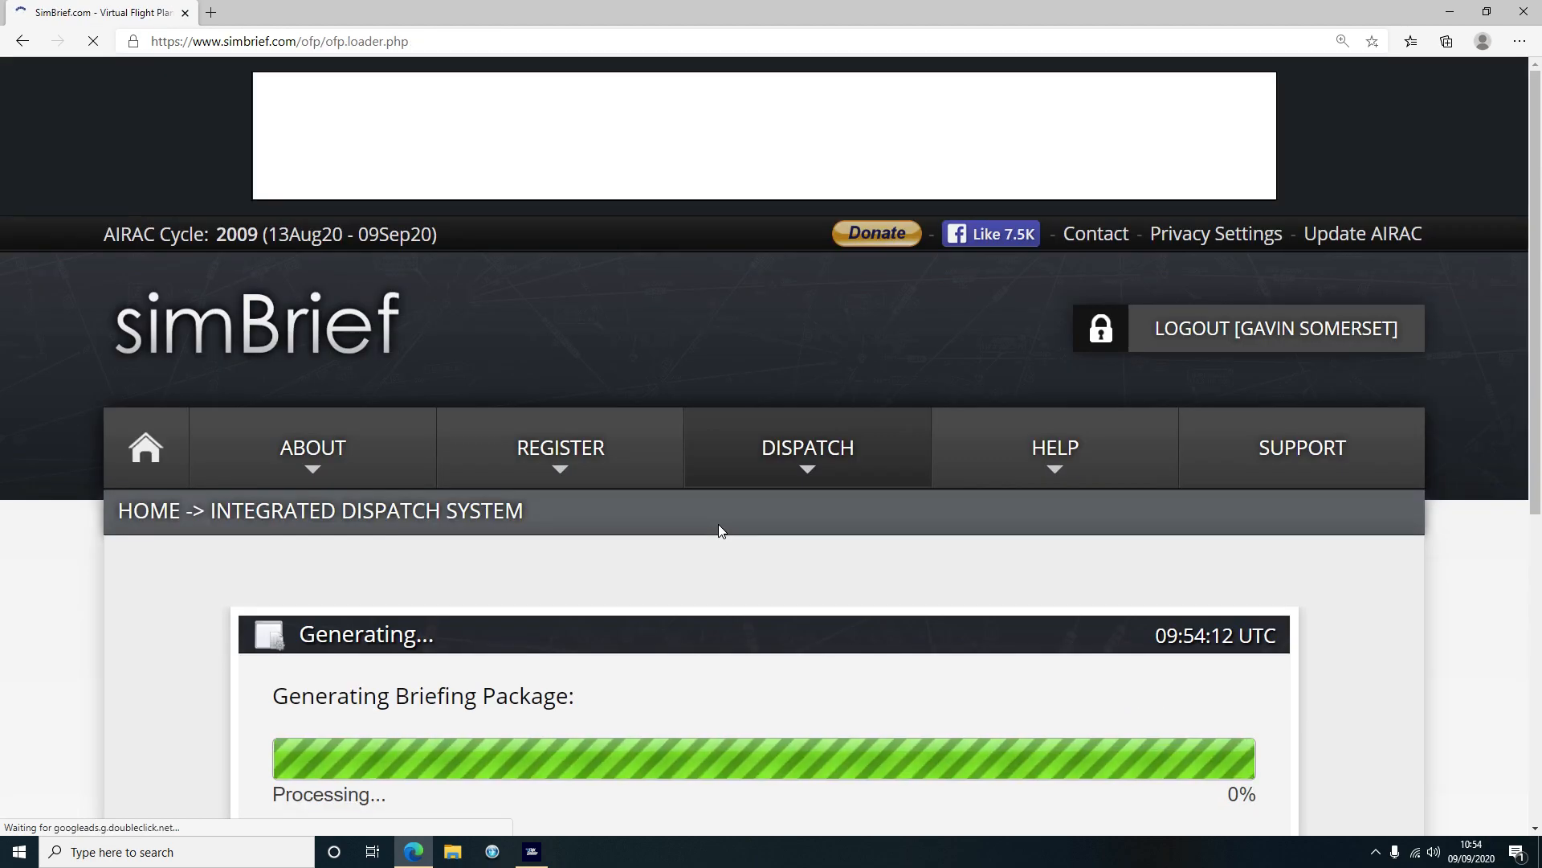
scroll(706, 555, down, 4)
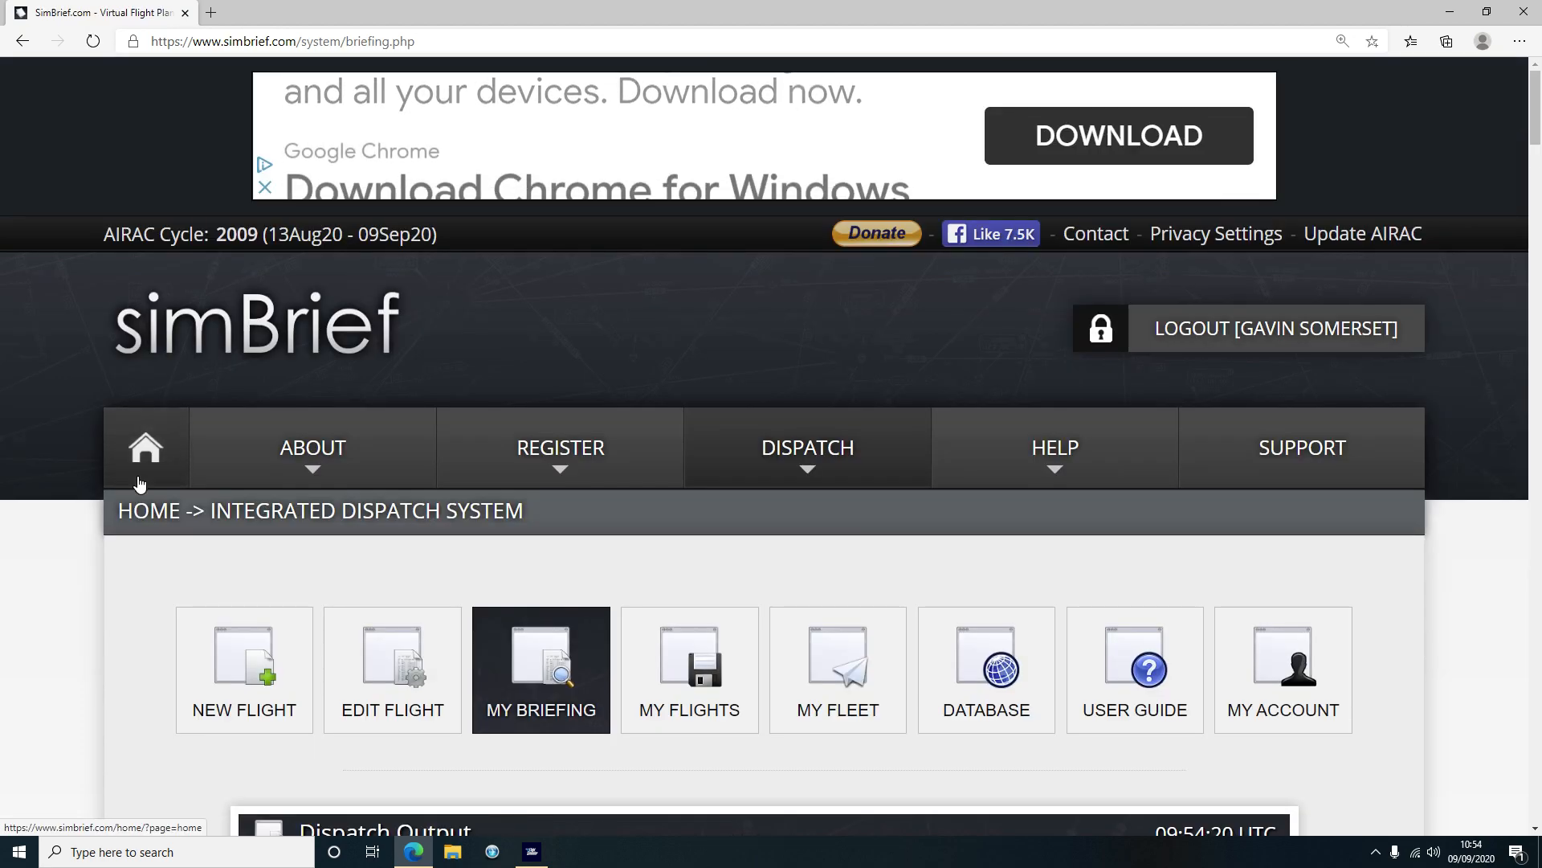
scroll(135, 479, down, 8)
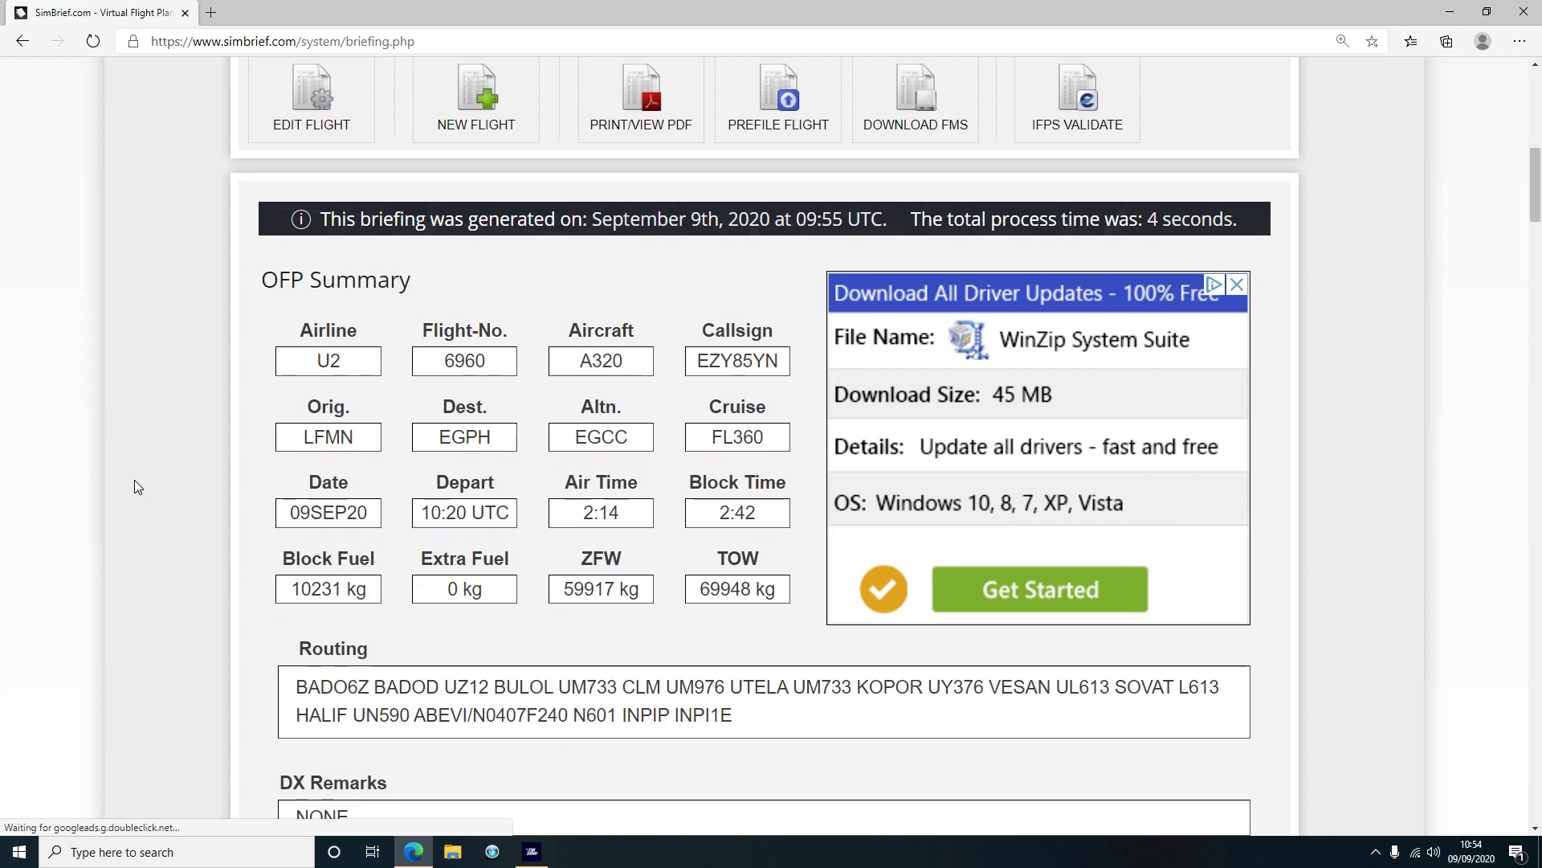
scroll(134, 486, down, 2)
scroll(134, 487, up, 4)
scroll(134, 487, down, 10)
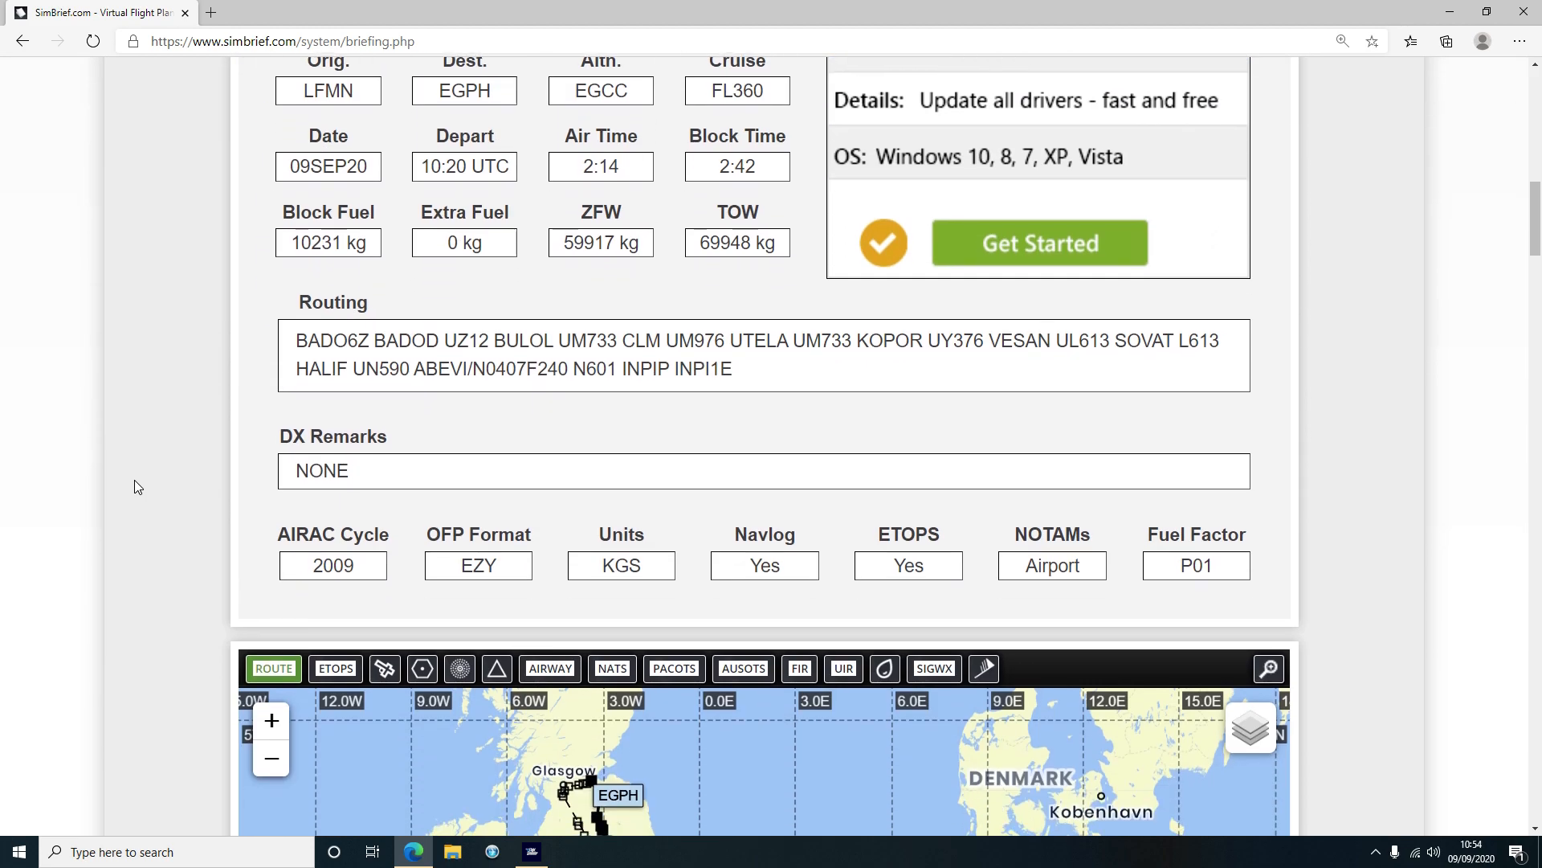
scroll(134, 486, down, 13)
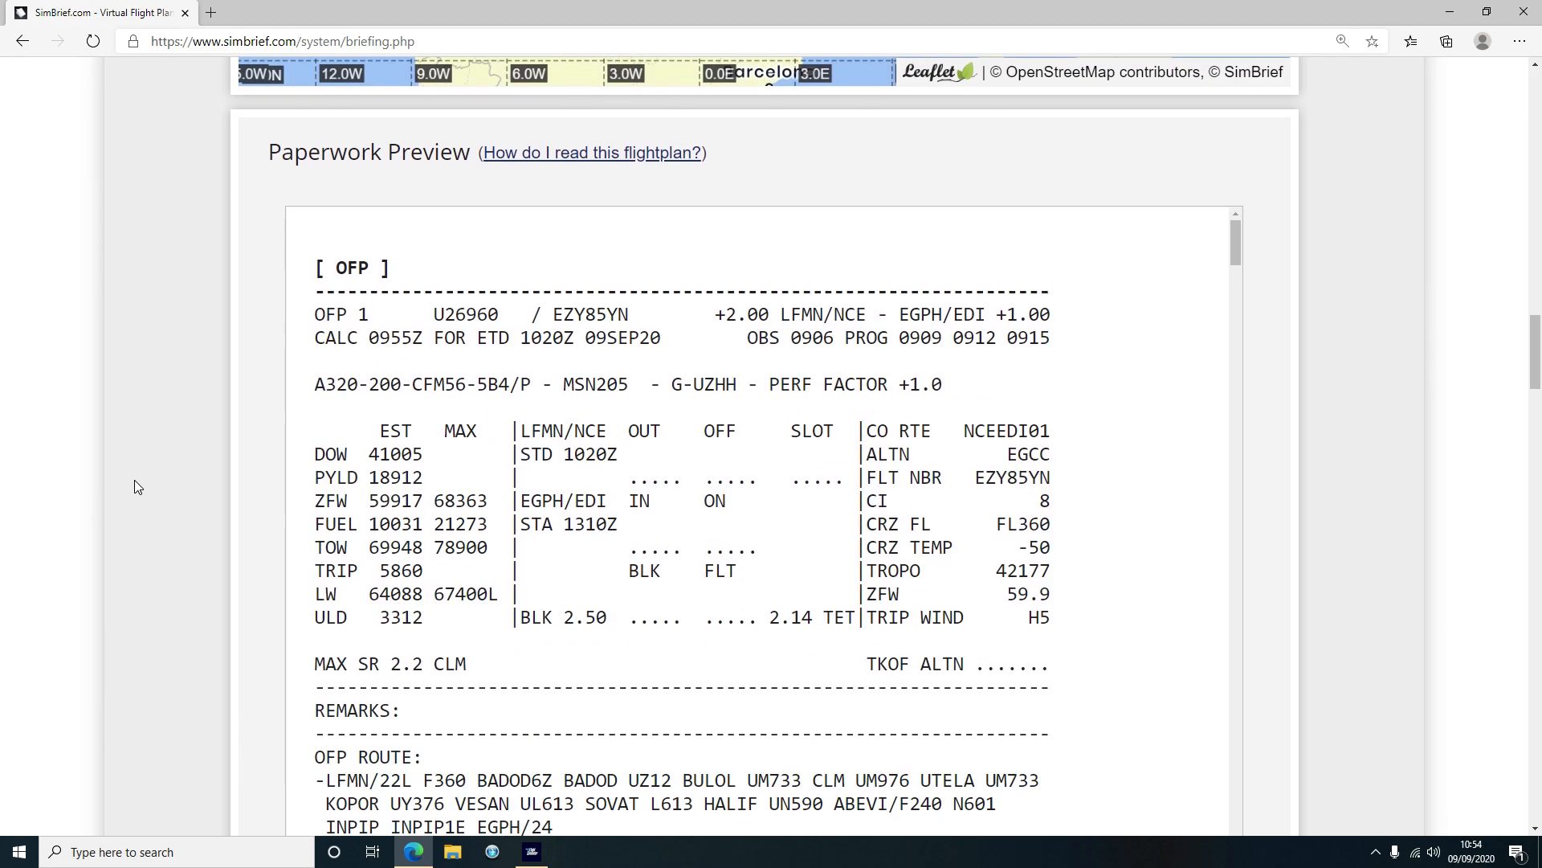
mouse_move(1237, 138)
mouse_down()
mouse_move(1240, 648)
mouse_move(1265, 804)
mouse_move(1290, 590)
mouse_move(1284, 227)
mouse_move(1261, 127)
mouse_up()
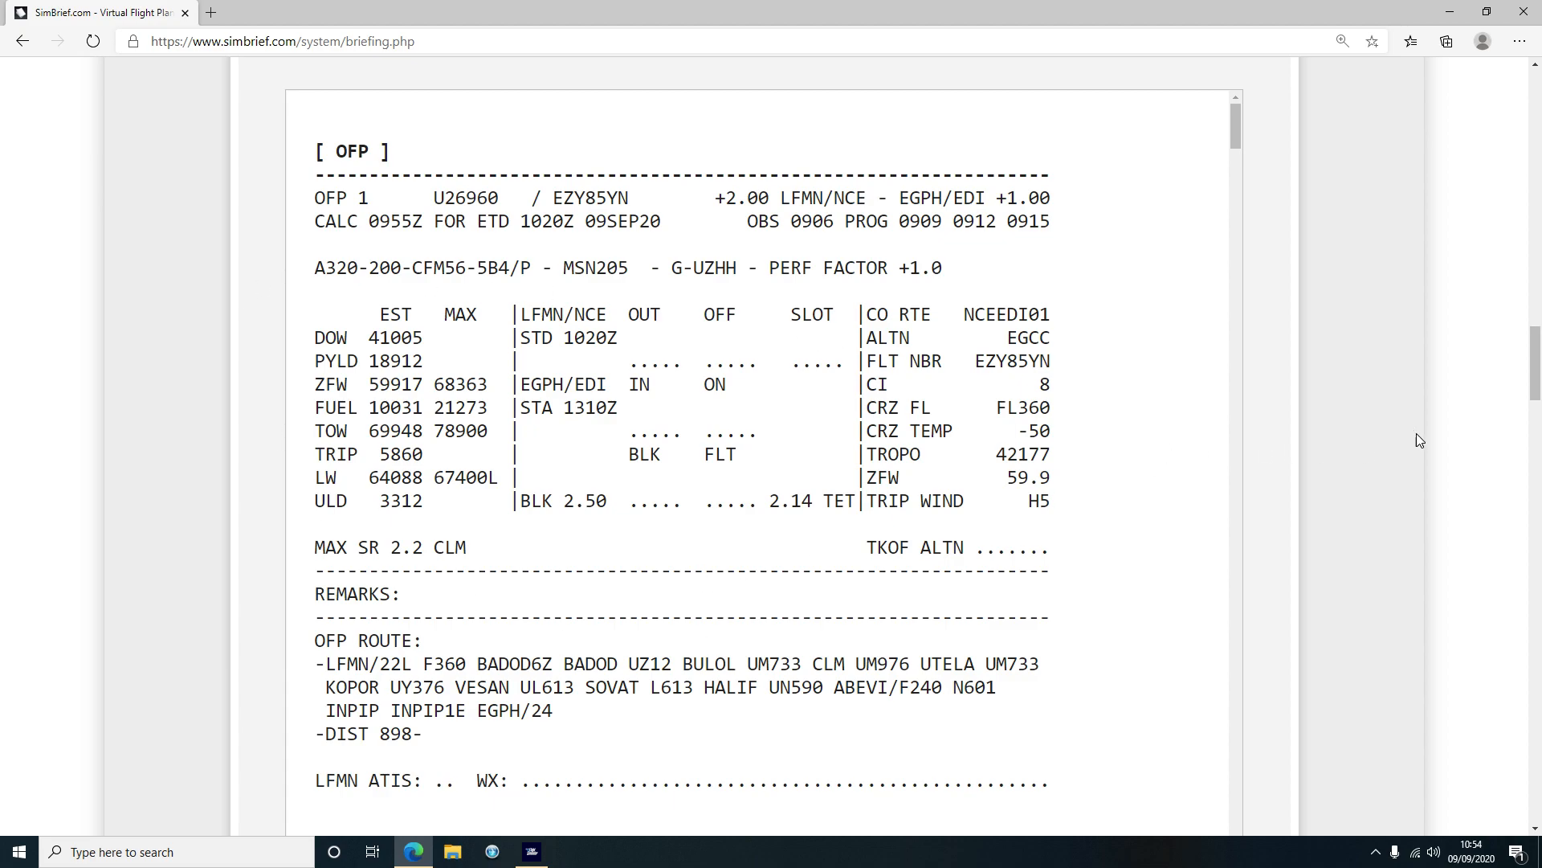
scroll(1330, 375, down, 2)
scroll(1331, 375, up, 3)
scroll(1330, 374, down, 3)
scroll(1324, 374, up, 2)
scroll(1355, 390, up, 15)
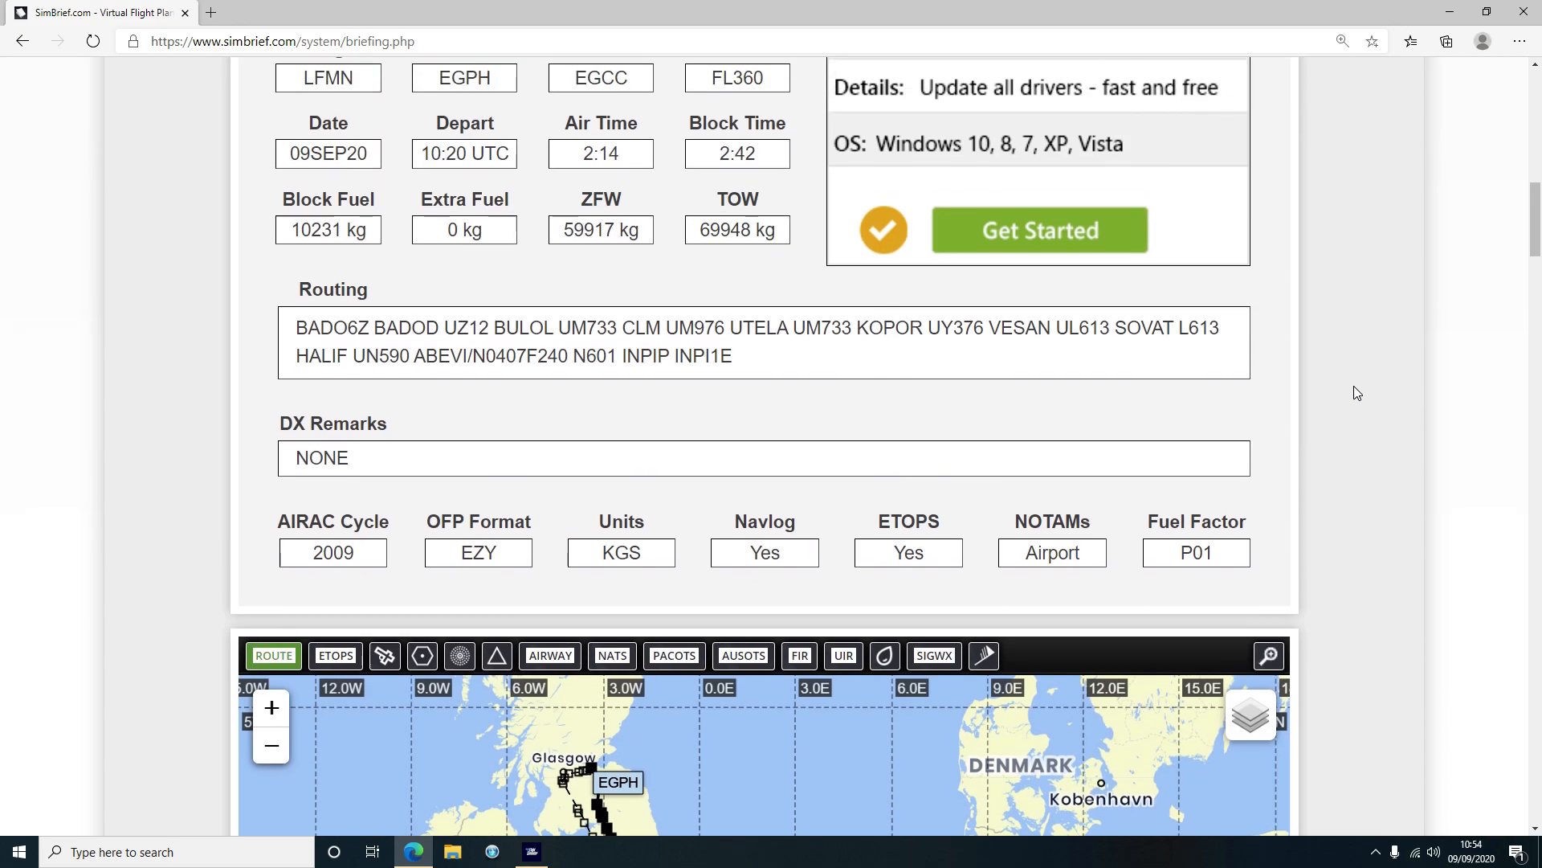
scroll(1354, 387, up, 3)
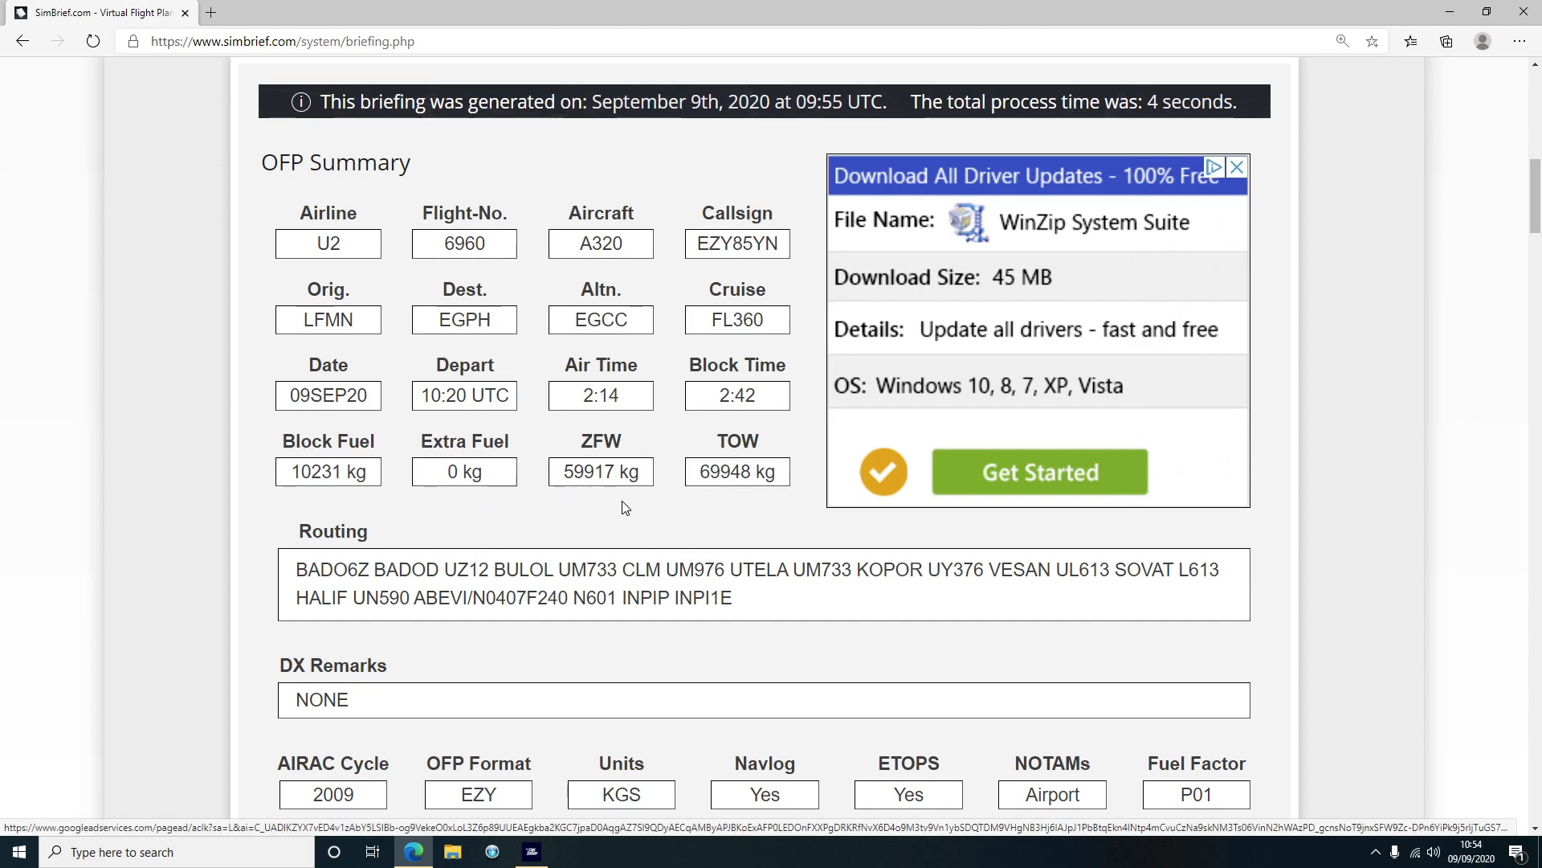
Highlight the ZFW and TOW labels in the OFP summary
drag(582, 450, 625, 446)
drag(630, 450, 584, 441)
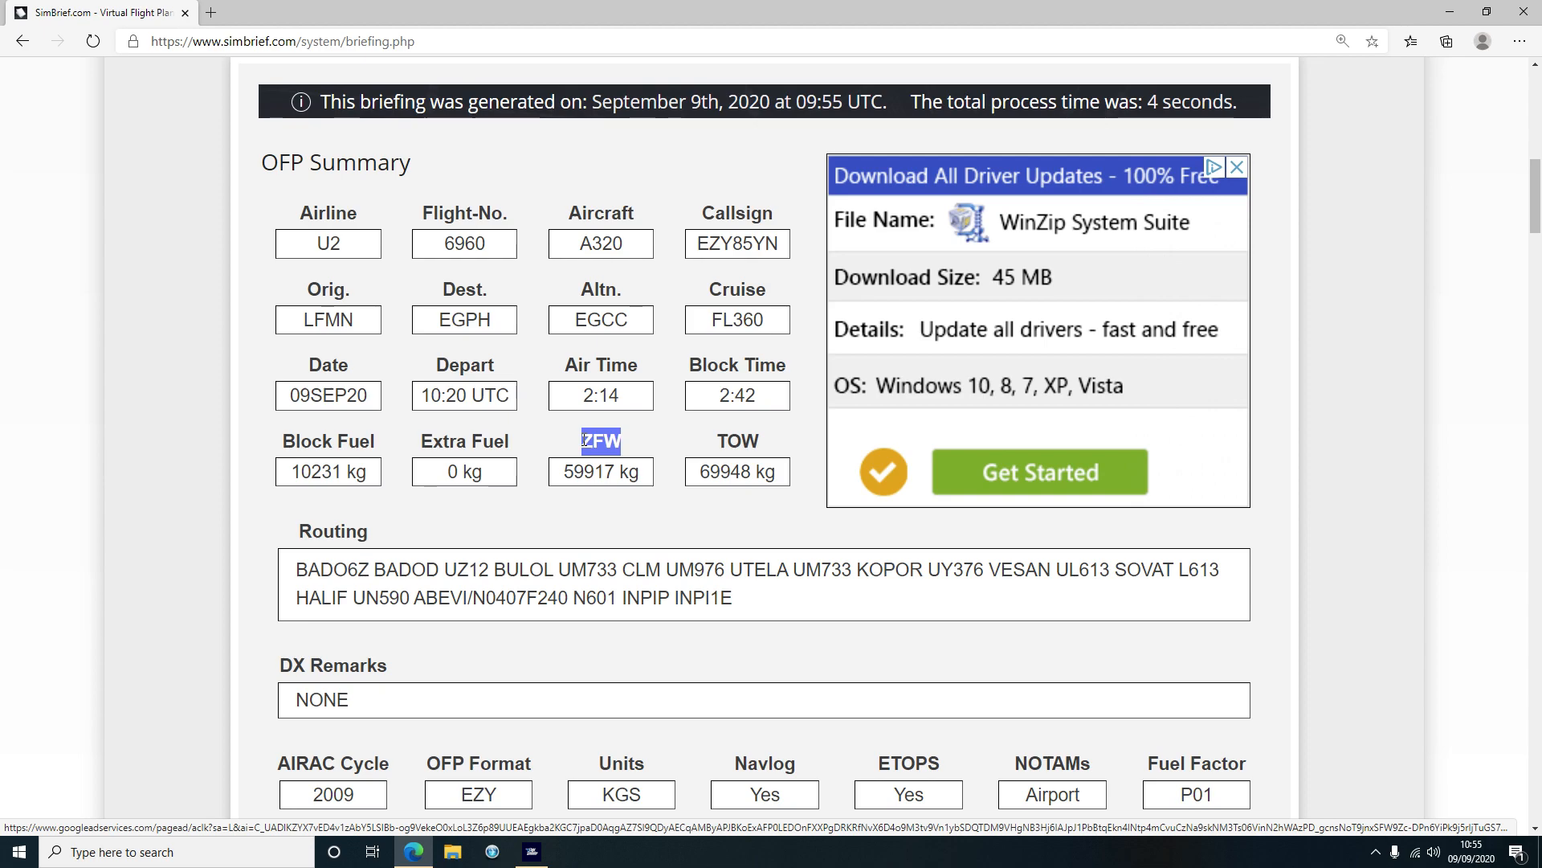
click(585, 440)
drag(632, 443, 585, 448)
click(586, 441)
drag(716, 440, 760, 440)
click(758, 437)
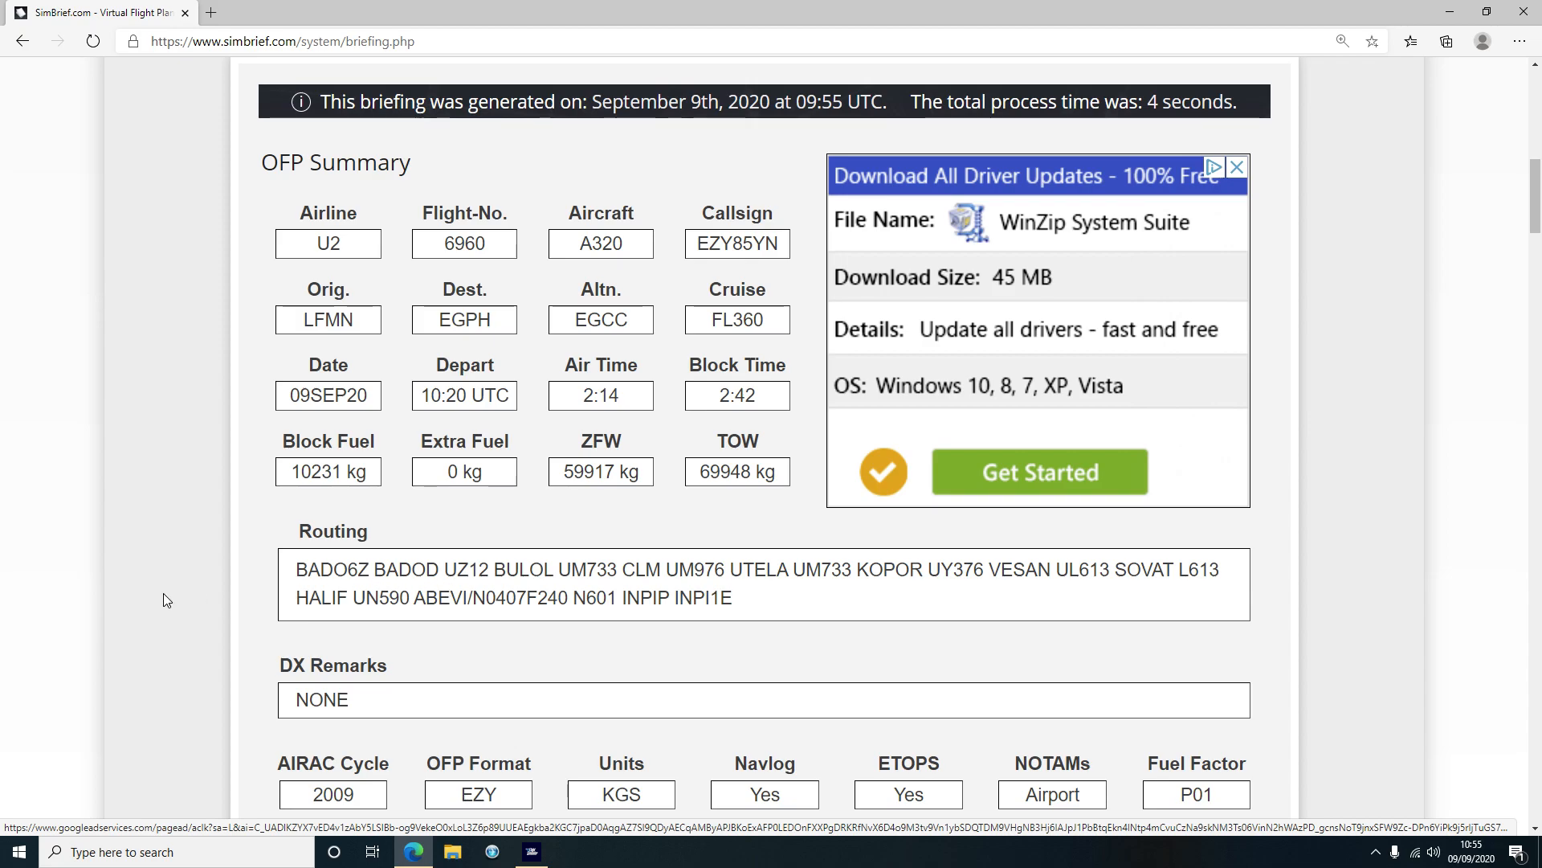
Highlight the weights: DOW 41005, ZFW 59917, fuel 10031, trip 5860, max ZFW 68363
scroll(171, 562, down, 1)
scroll(199, 552, down, 15)
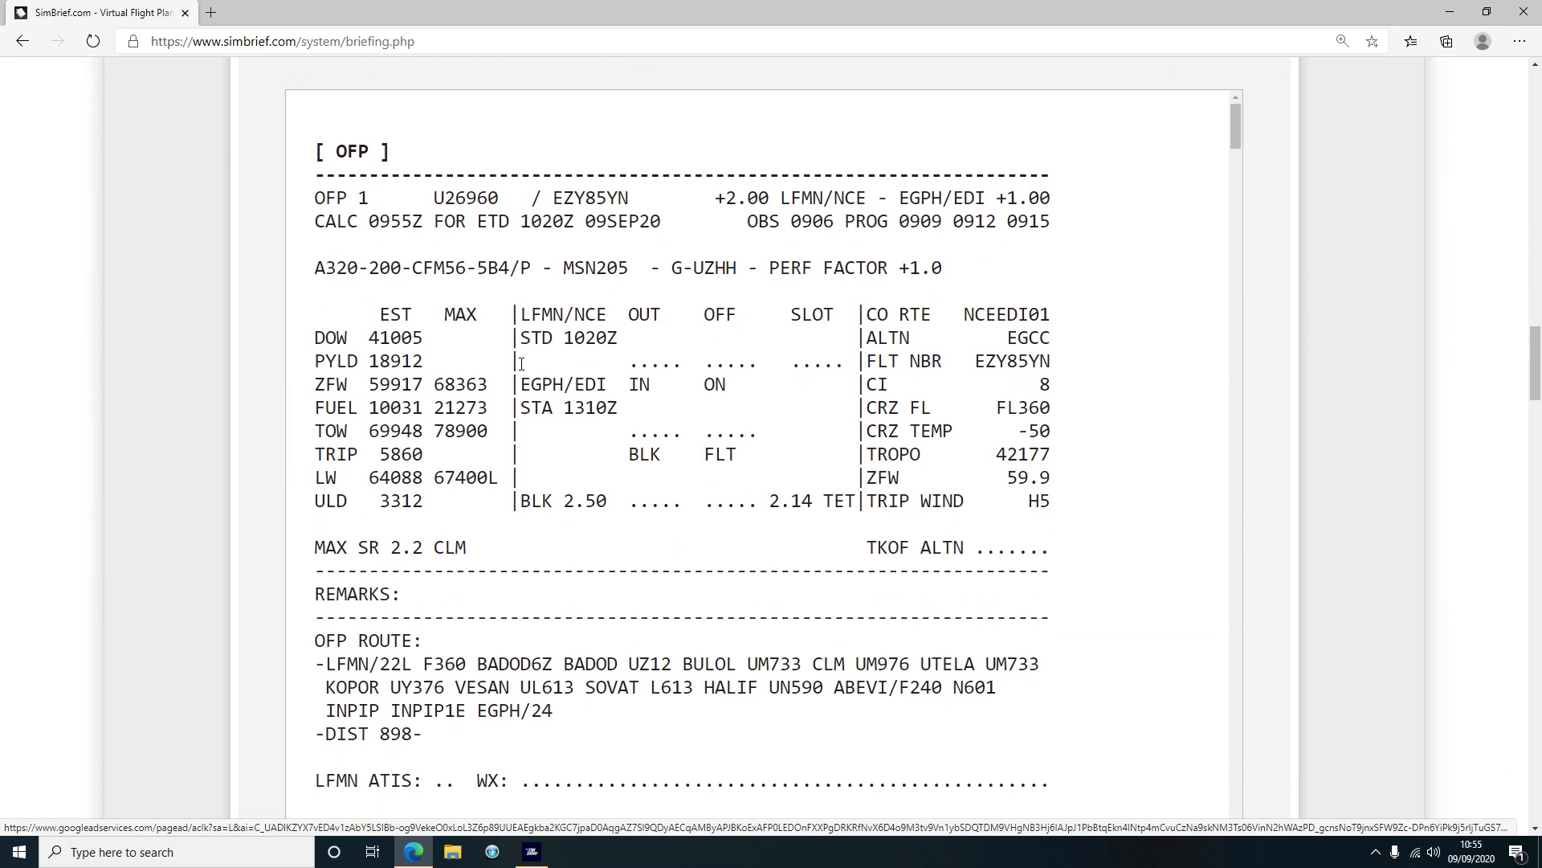
drag(339, 335, 424, 363)
click(381, 339)
drag(423, 386, 368, 387)
drag(367, 410, 423, 431)
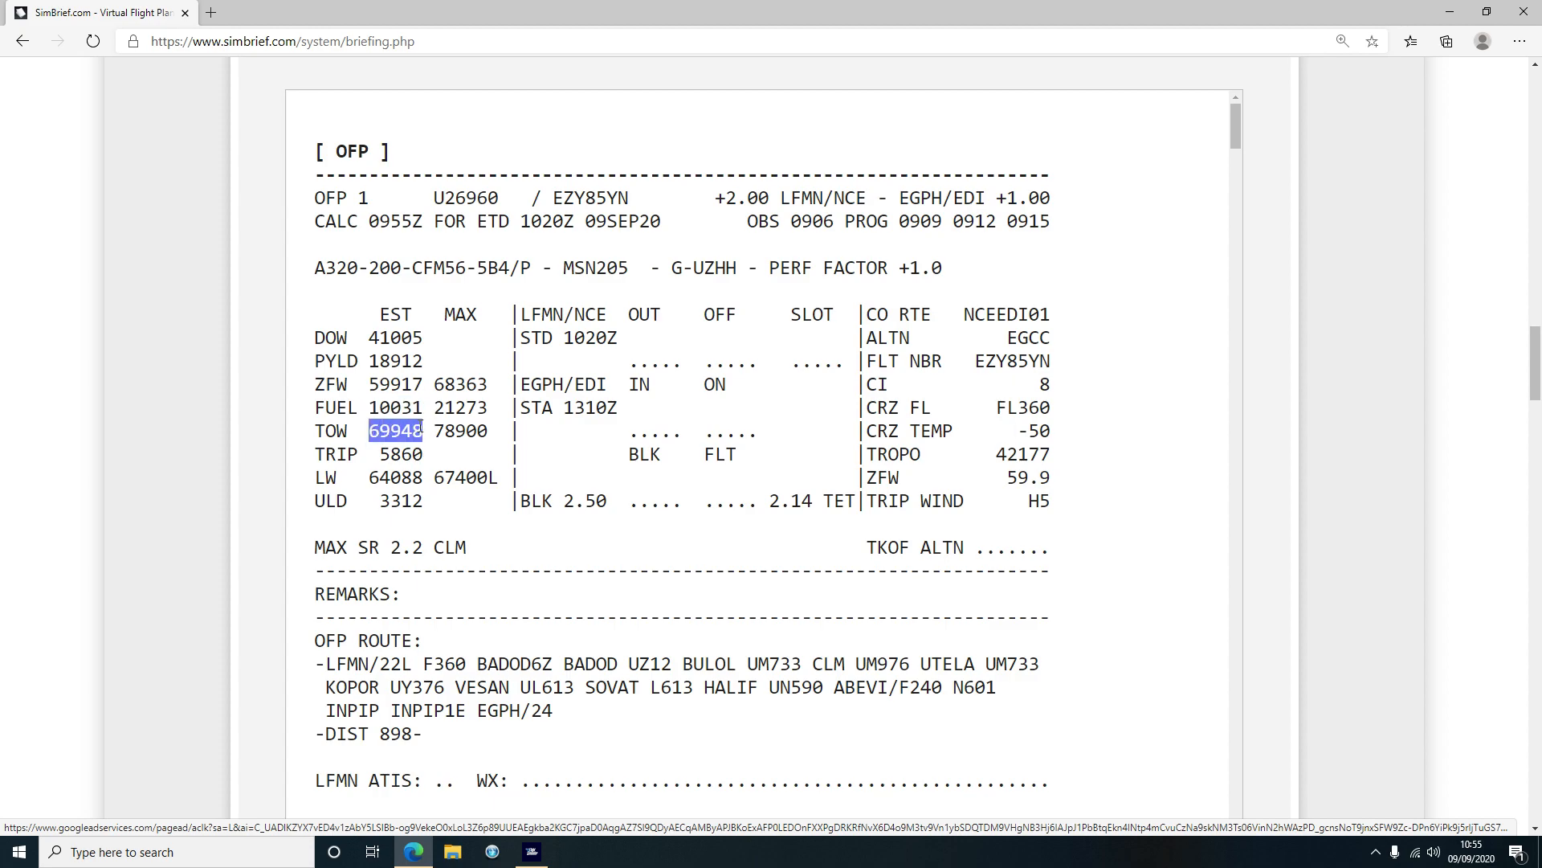
drag(380, 455, 425, 475)
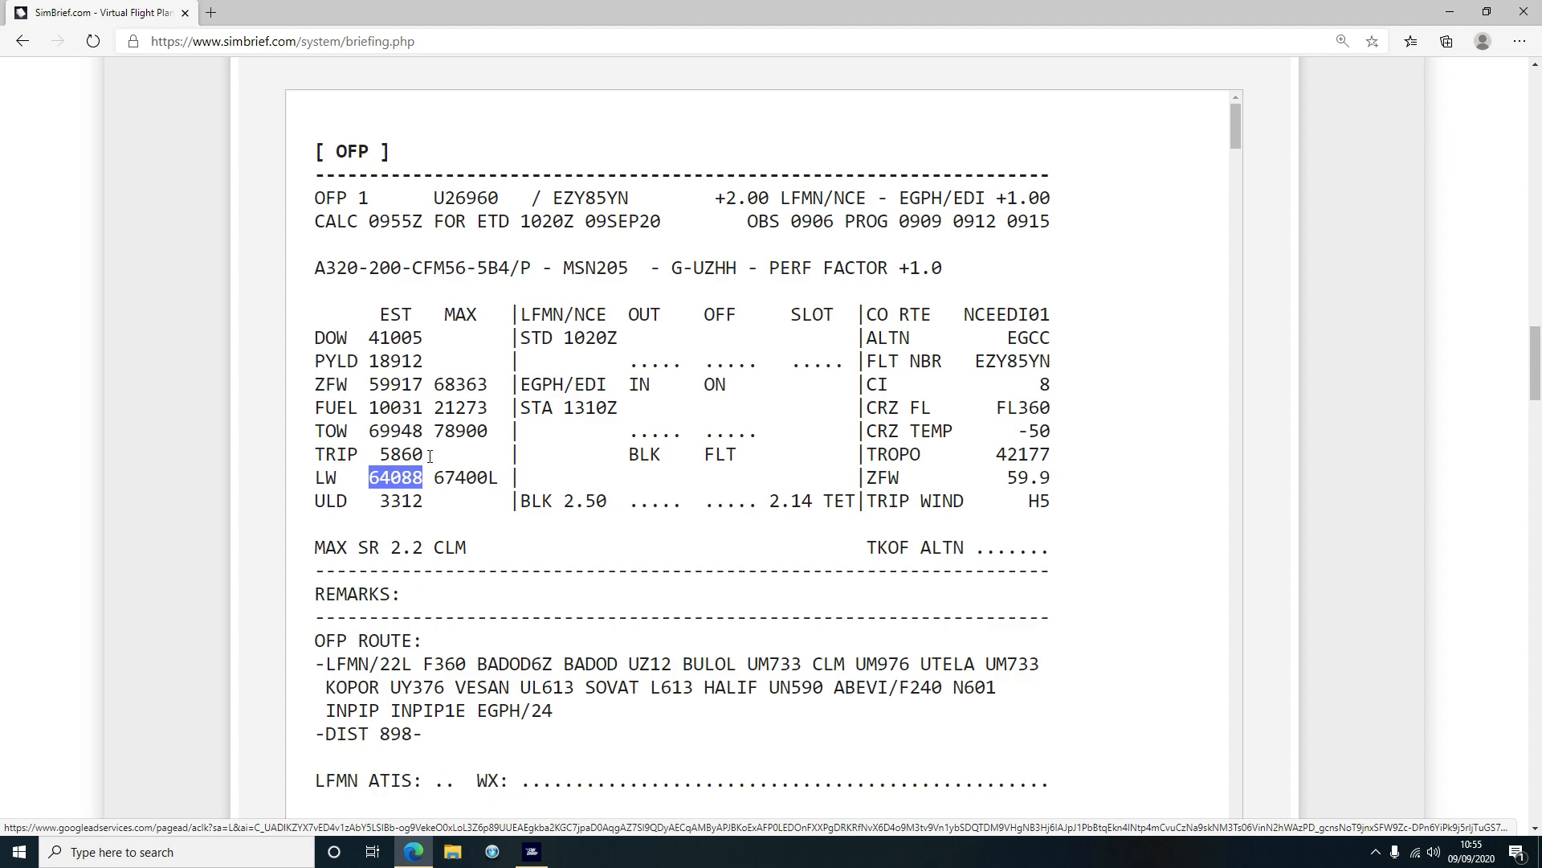
drag(436, 385, 436, 479)
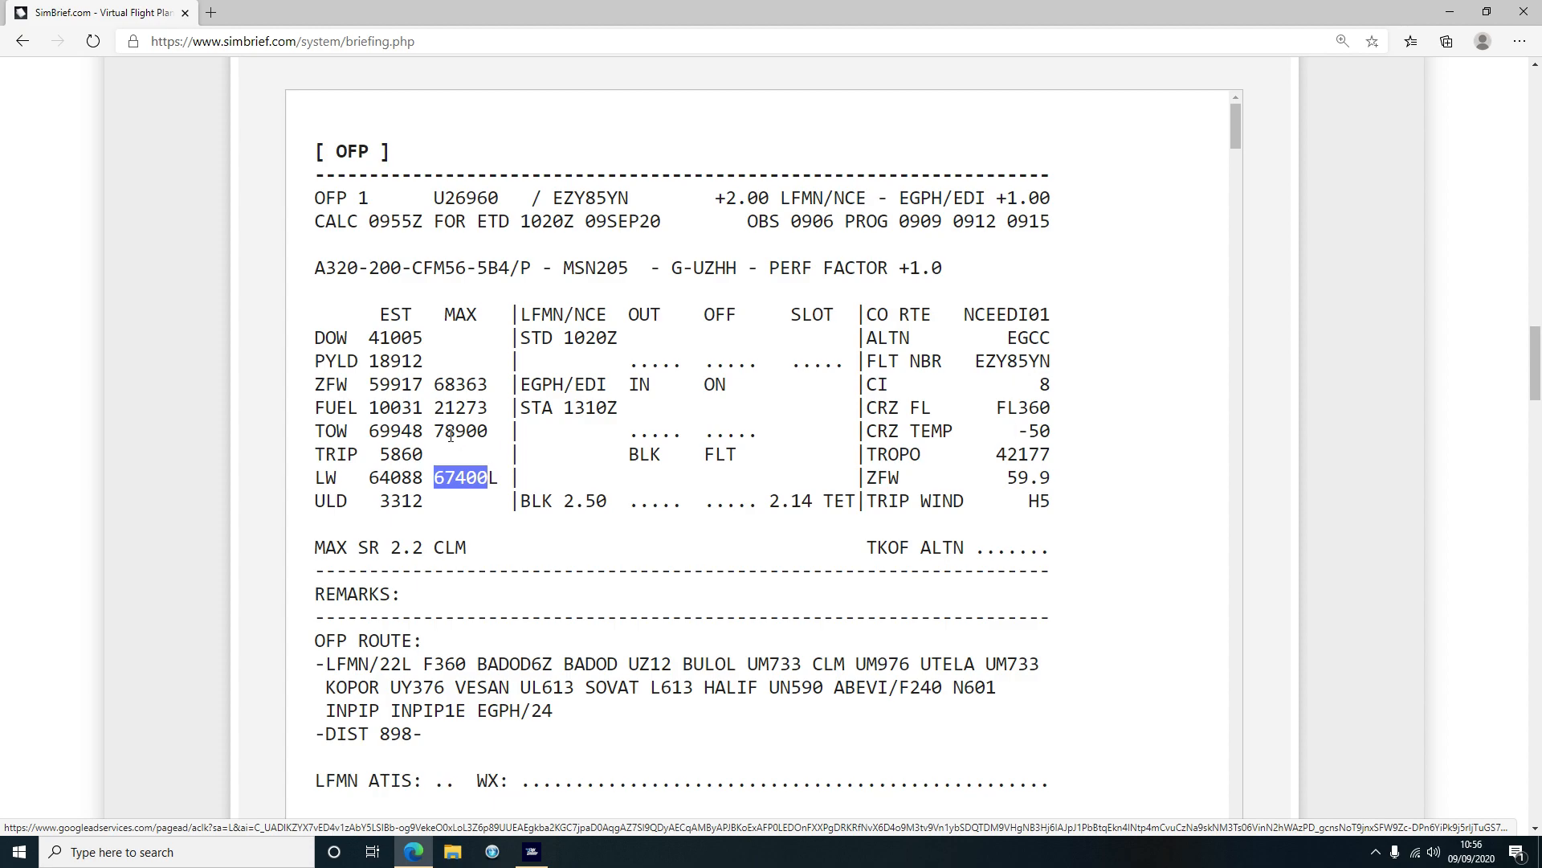
Scroll further down the paperwork and mark the route distance figure
scroll(451, 435, down, 1)
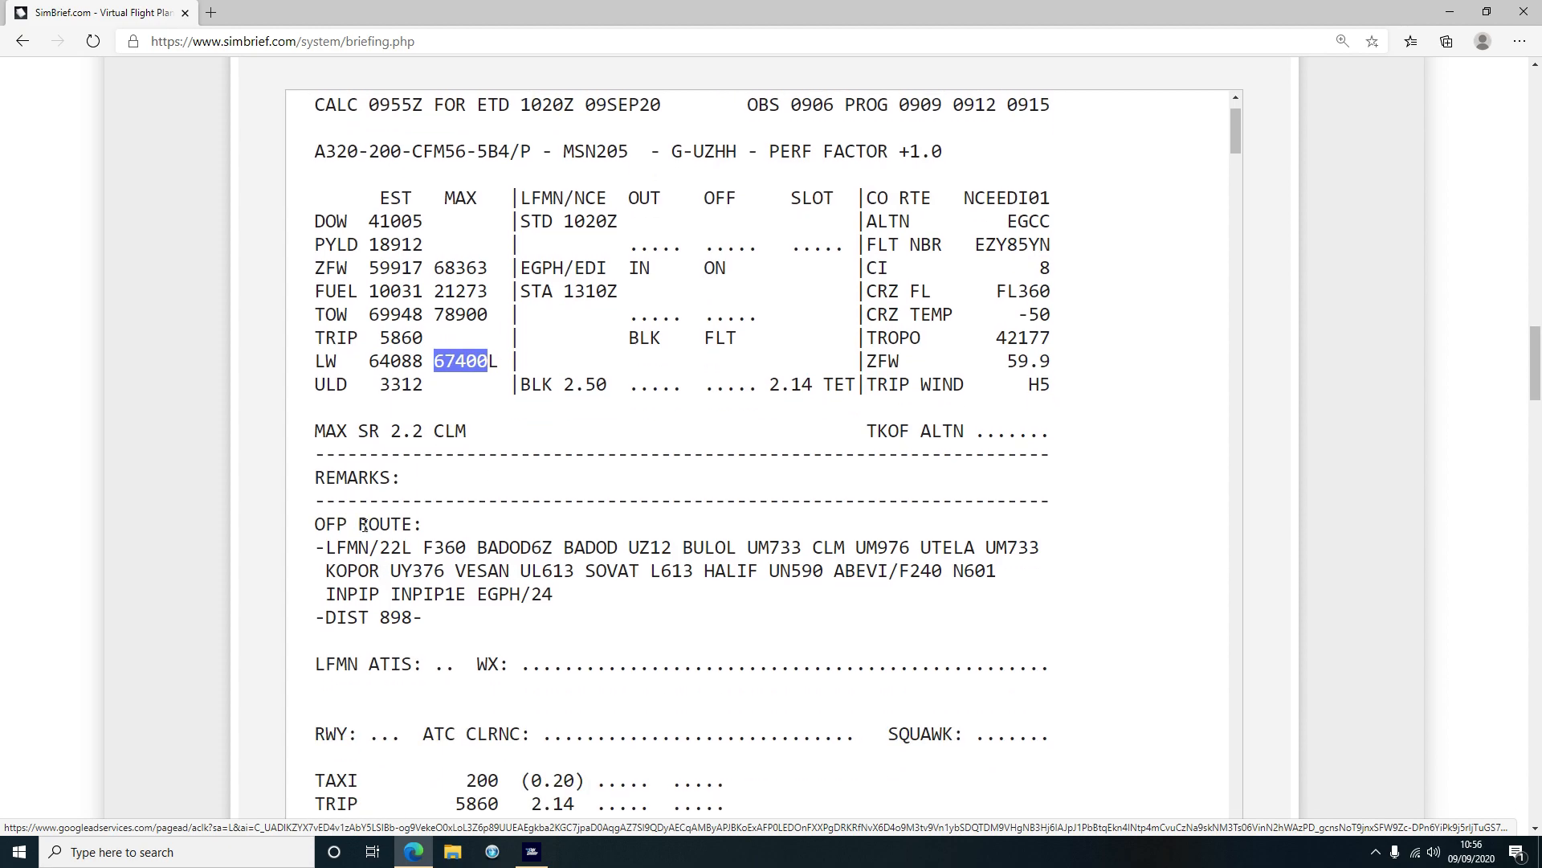
scroll(364, 526, down, 2)
scroll(415, 474, down, 3)
scroll(416, 474, up, 3)
drag(414, 383, 386, 381)
click(402, 389)
Highlight the fuel lines: taxi, trip 5860, contingency, alternate 1691, final reserve 2218, additional
scroll(578, 556, down, 2)
drag(315, 313, 585, 307)
click(592, 309)
click(353, 313)
drag(445, 336, 565, 336)
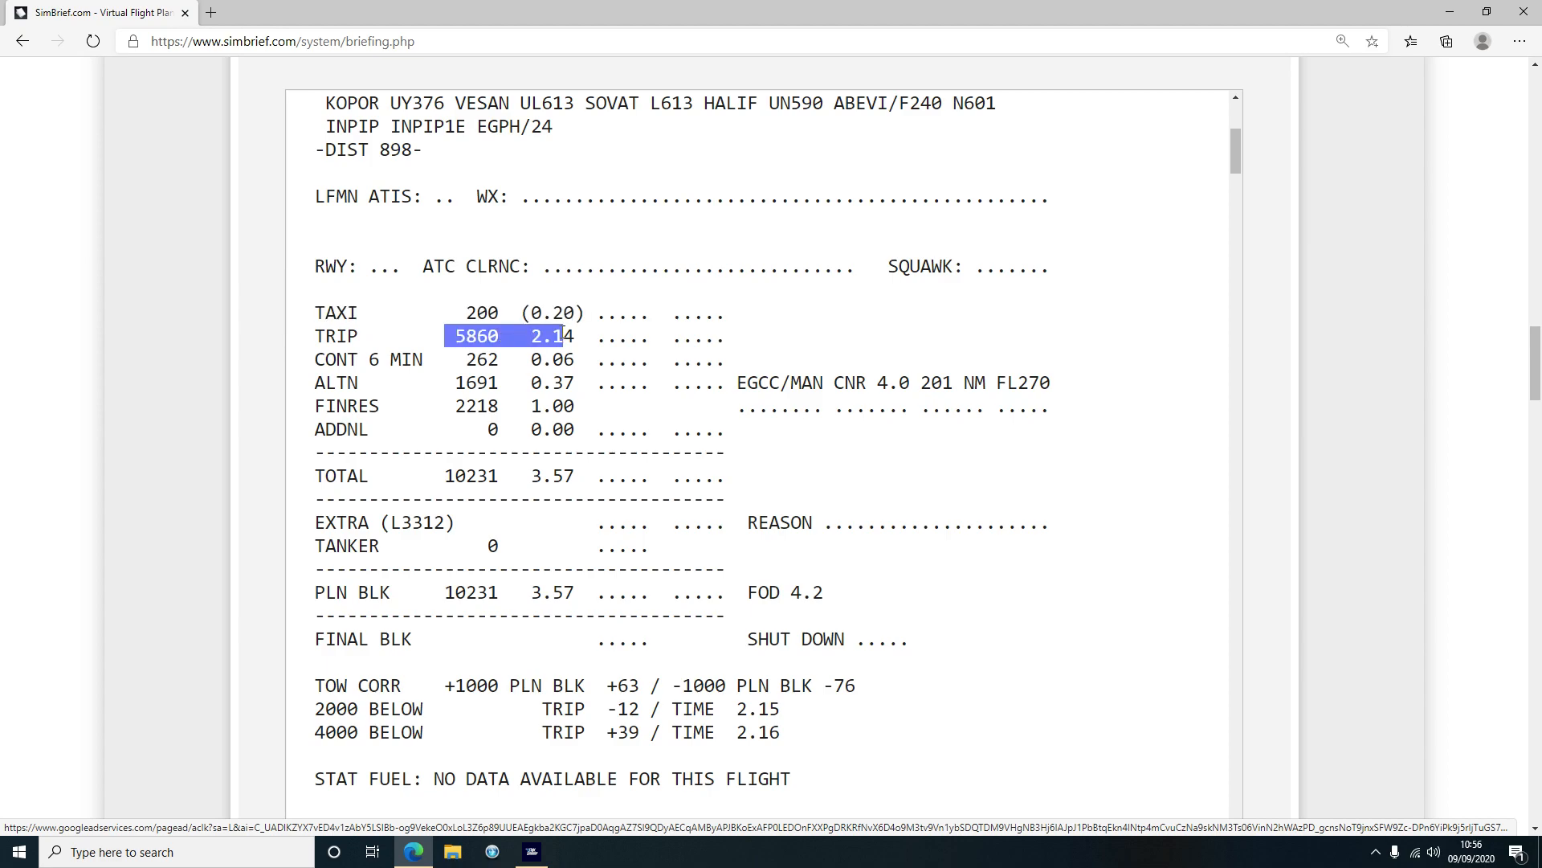
drag(347, 359, 541, 361)
drag(323, 386, 558, 382)
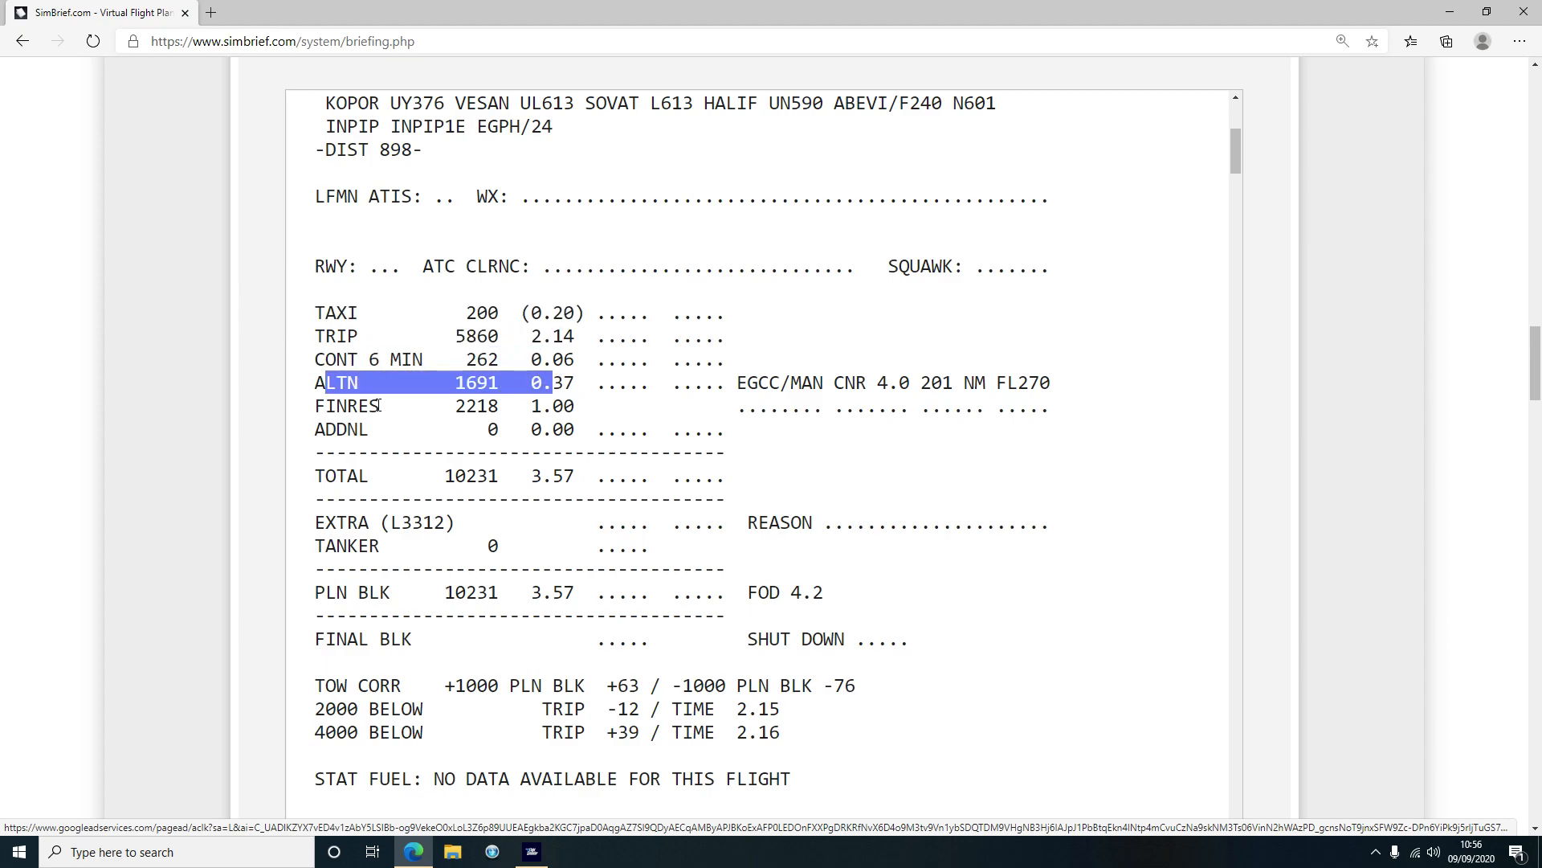
drag(358, 406, 530, 405)
drag(325, 429, 556, 432)
click(532, 503)
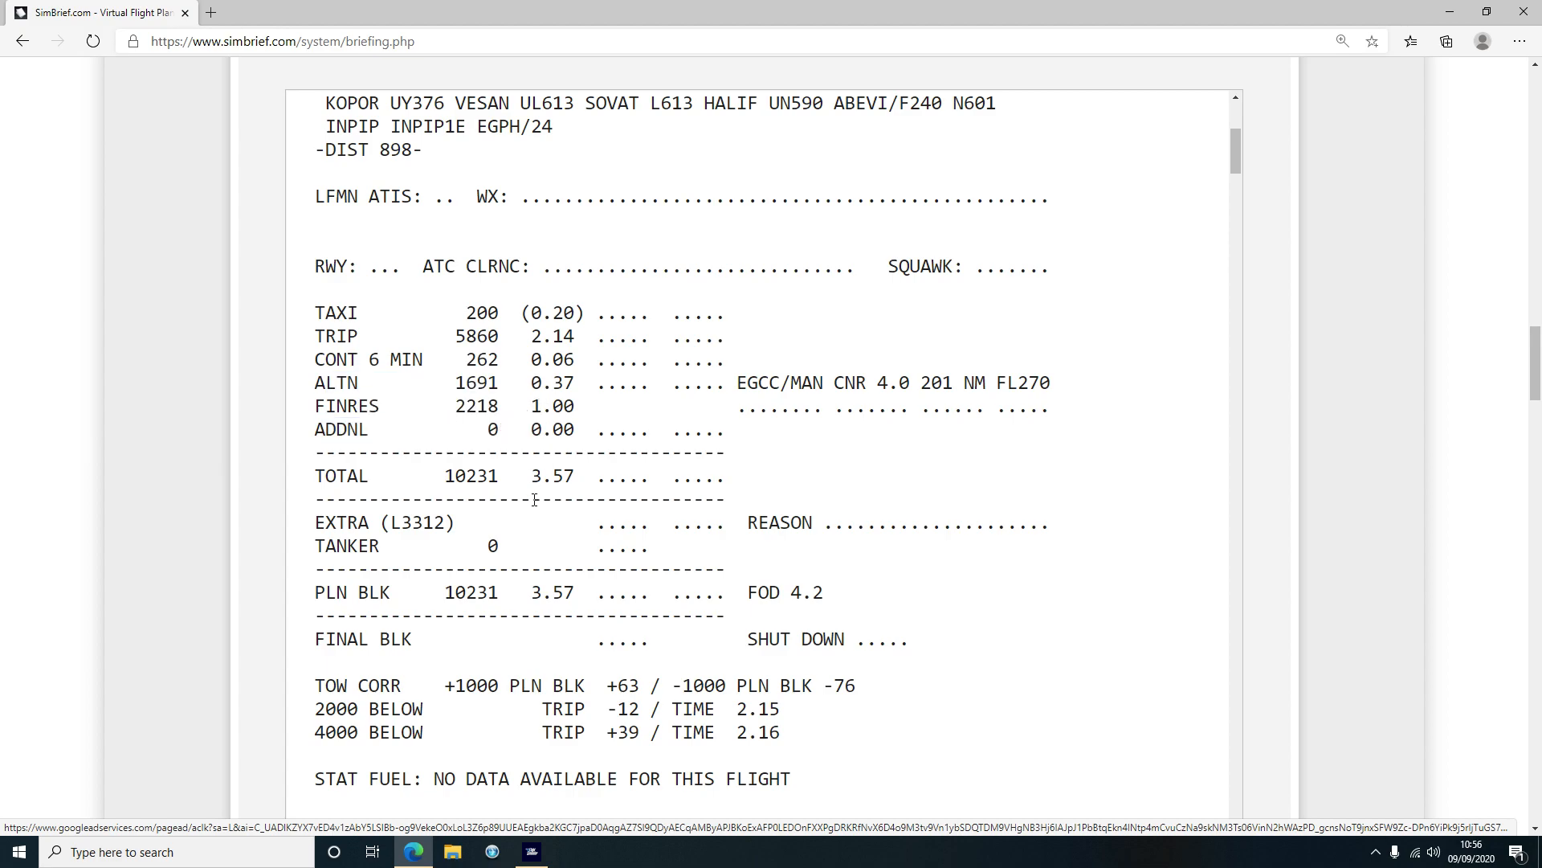
Scroll the navigation log, marking the 780 figure on LTP and 300 speed on BADOD6Z
scroll(534, 500, down, 9)
scroll(528, 508, down, 1)
scroll(372, 321, down, 12)
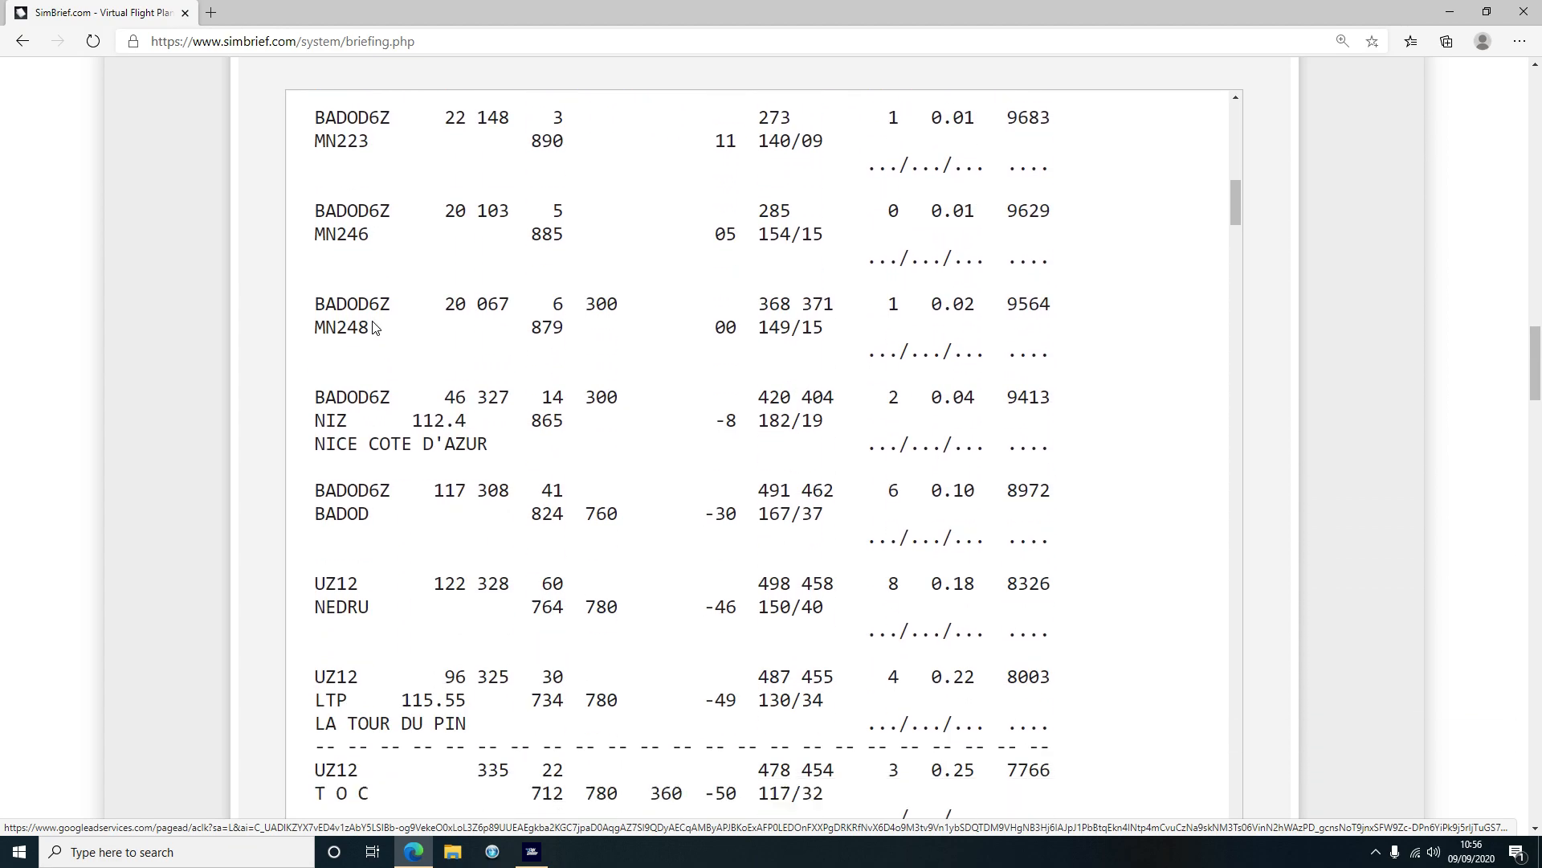
scroll(370, 406, down, 17)
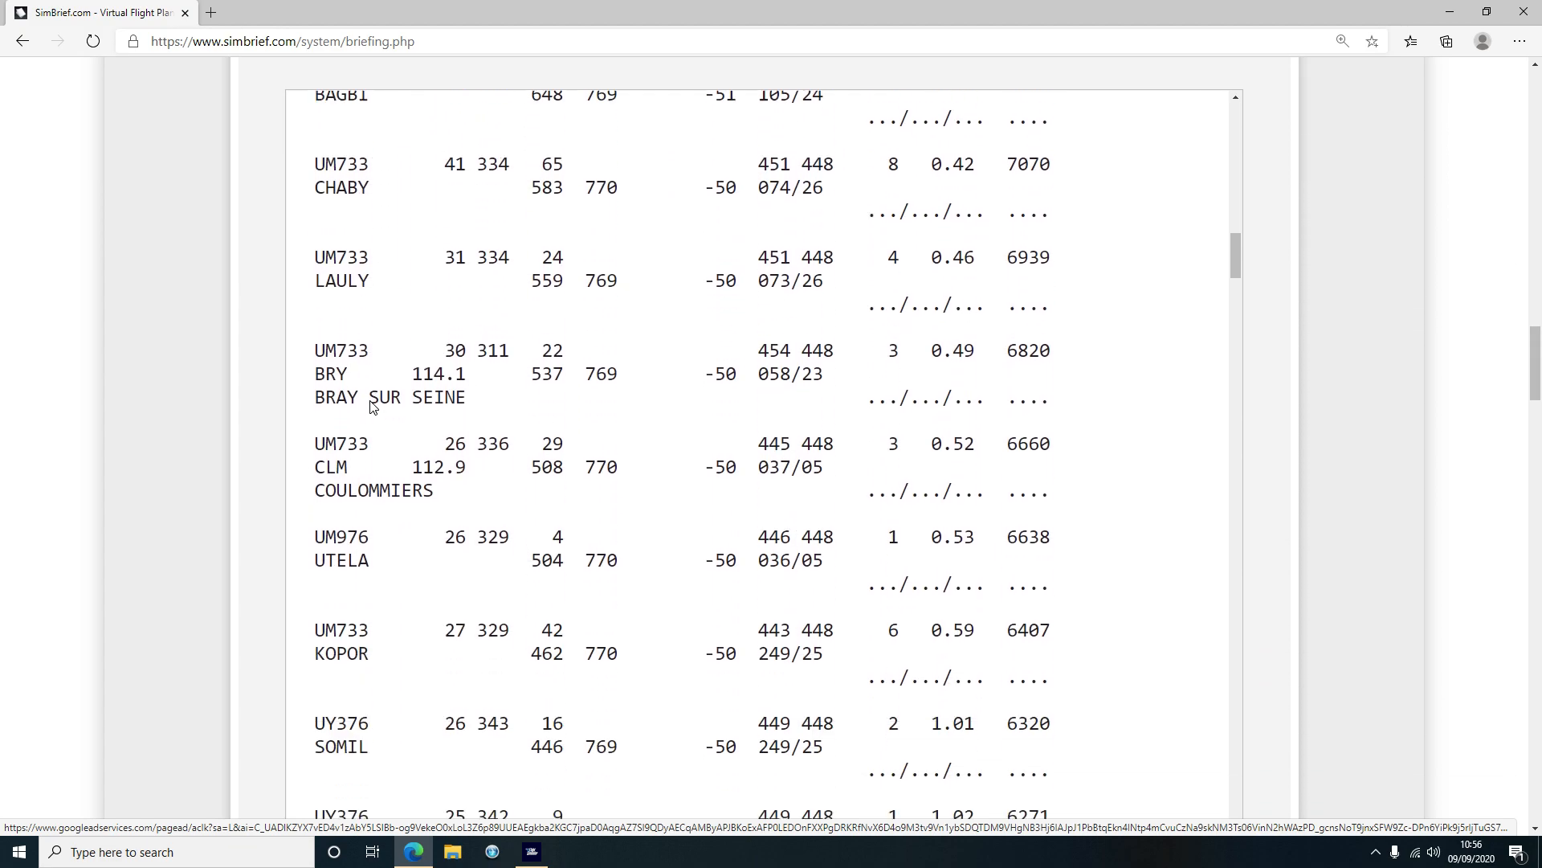
scroll(488, 474, up, 20)
scroll(486, 474, up, 12)
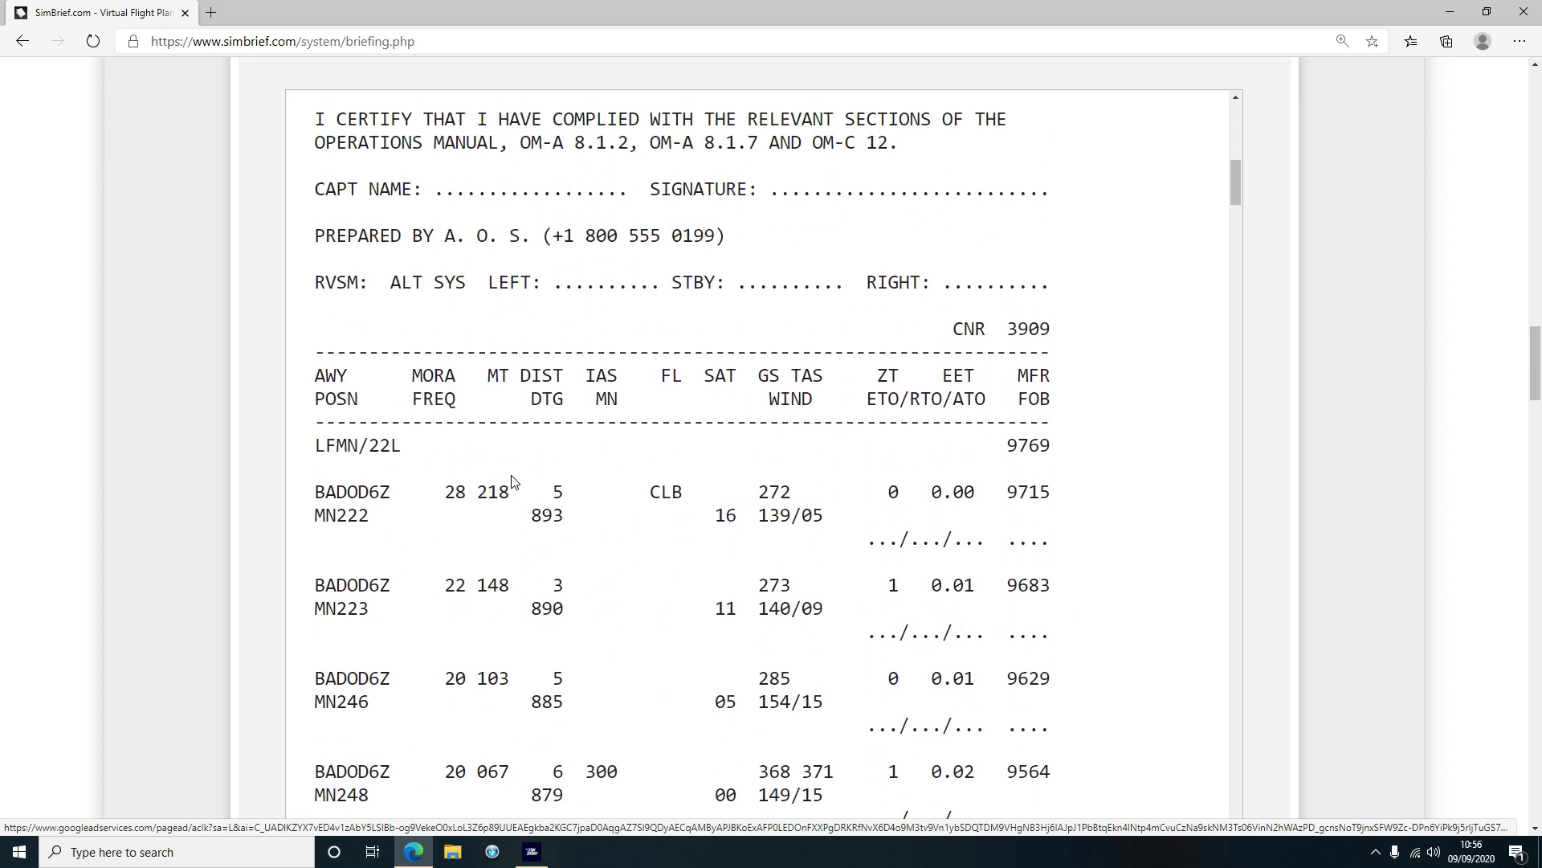
scroll(540, 454, down, 1)
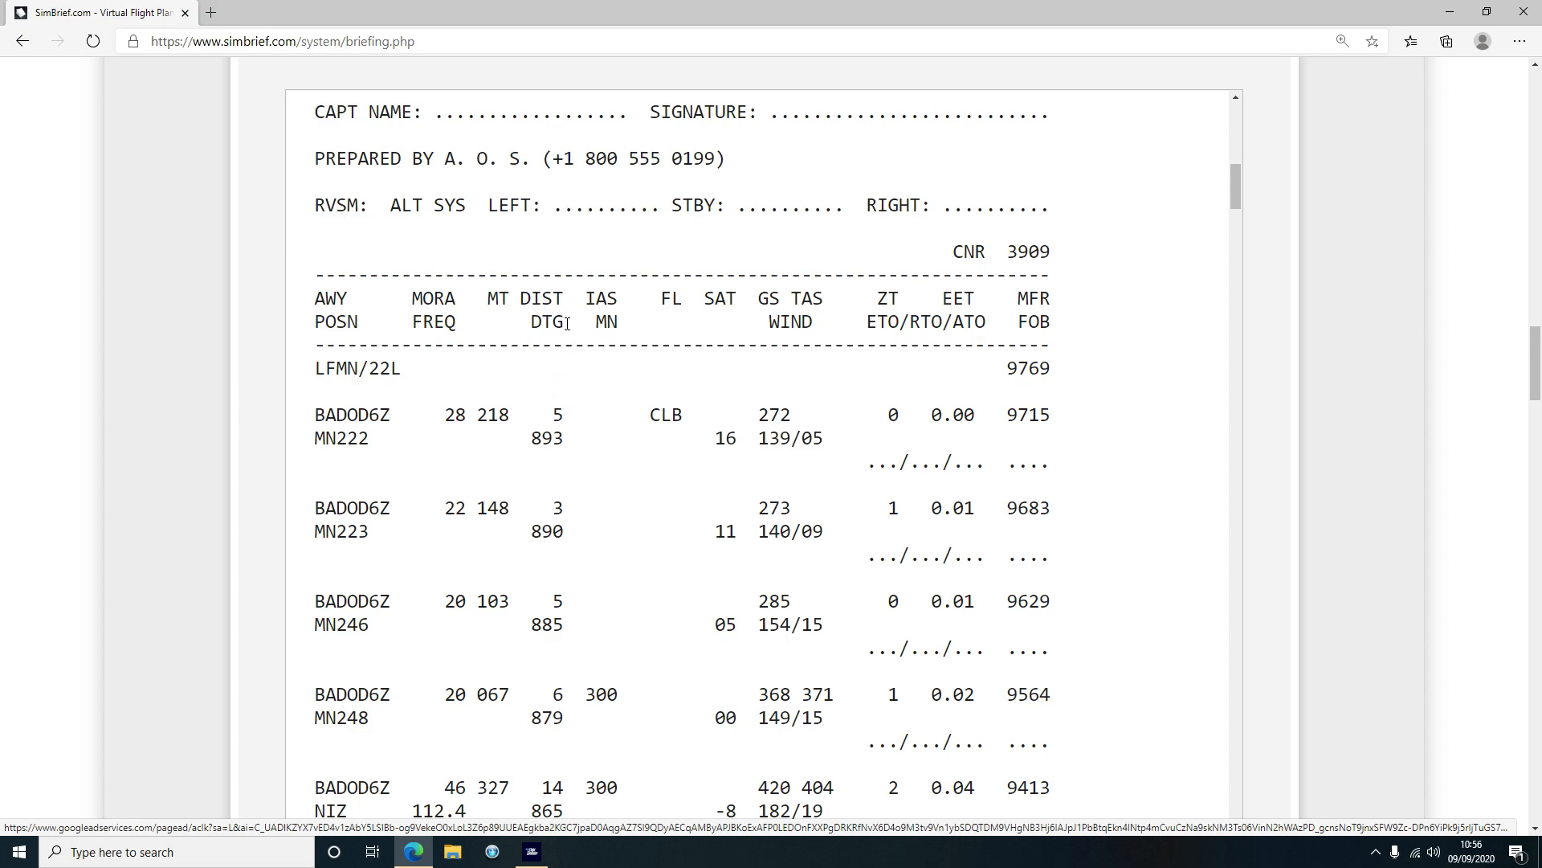
scroll(566, 324, down, 20)
scroll(563, 514, down, 5)
scroll(562, 510, up, 20)
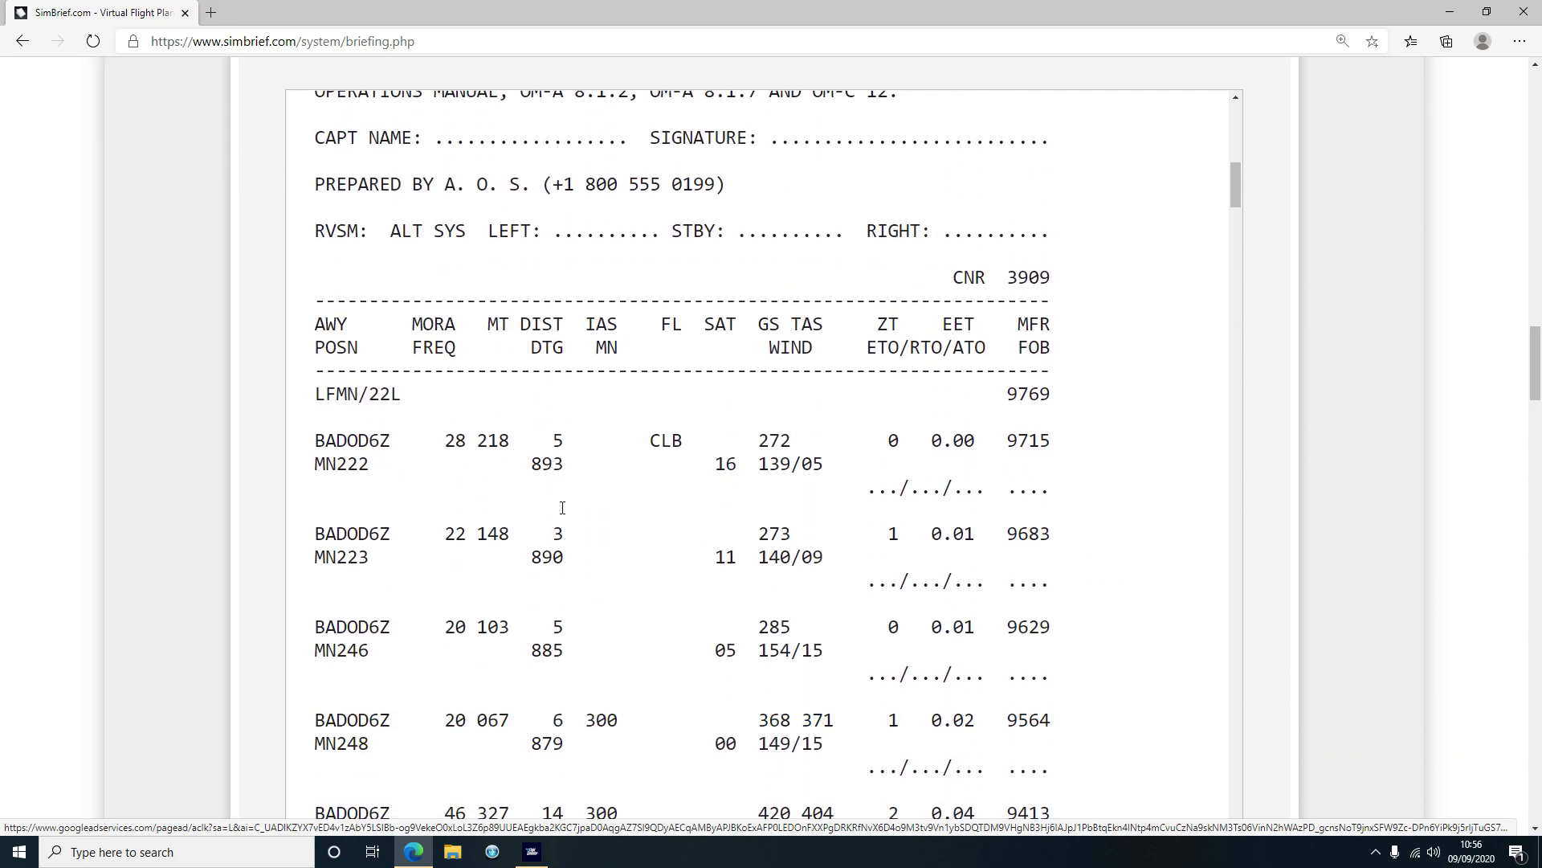
scroll(562, 508, down, 1)
scroll(618, 693, down, 7)
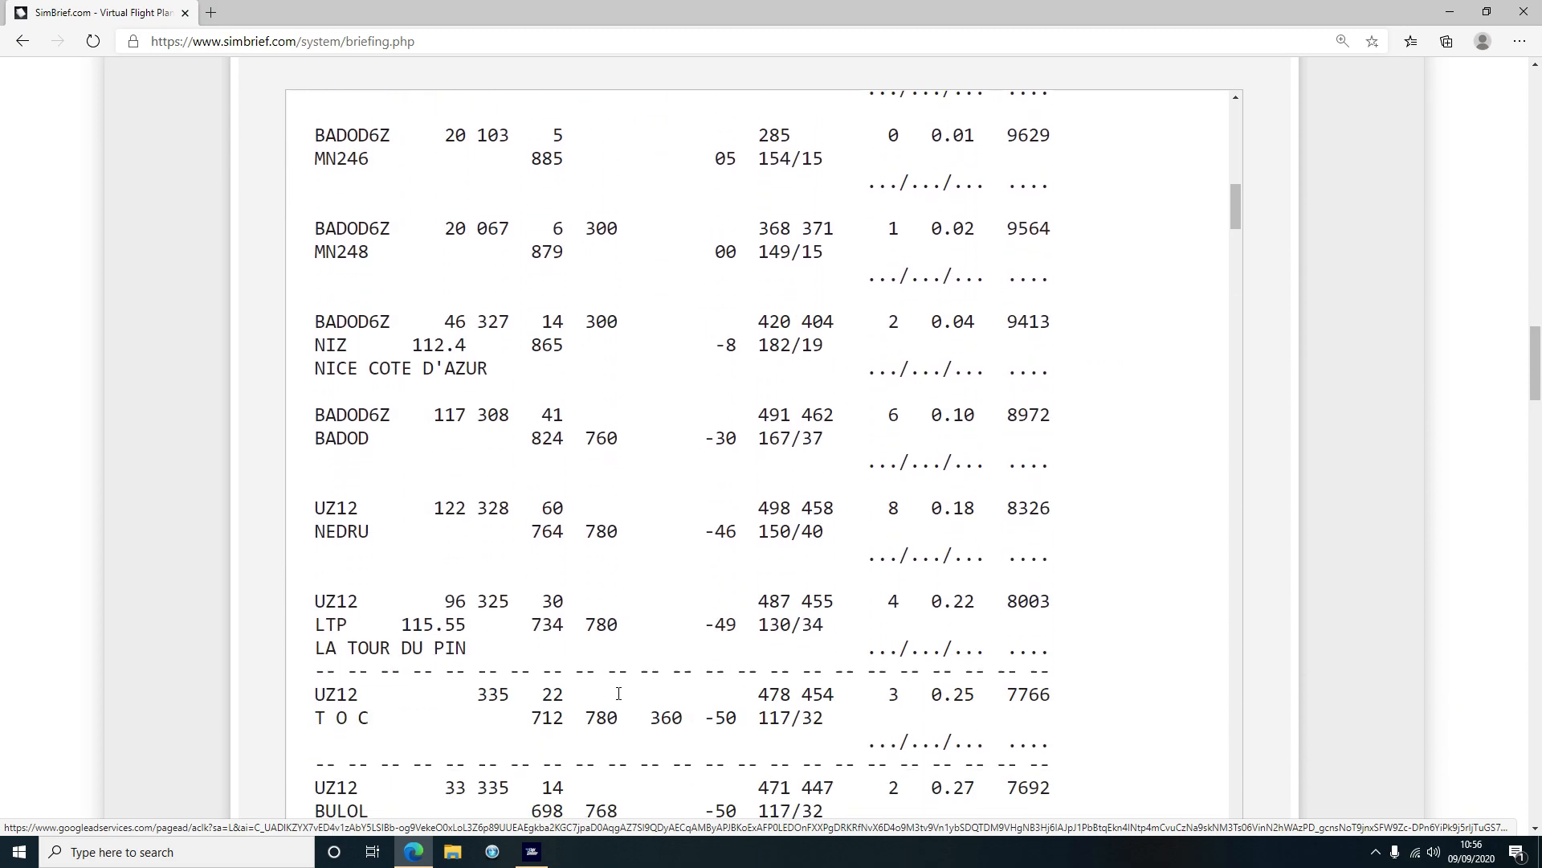
drag(586, 507, 606, 507)
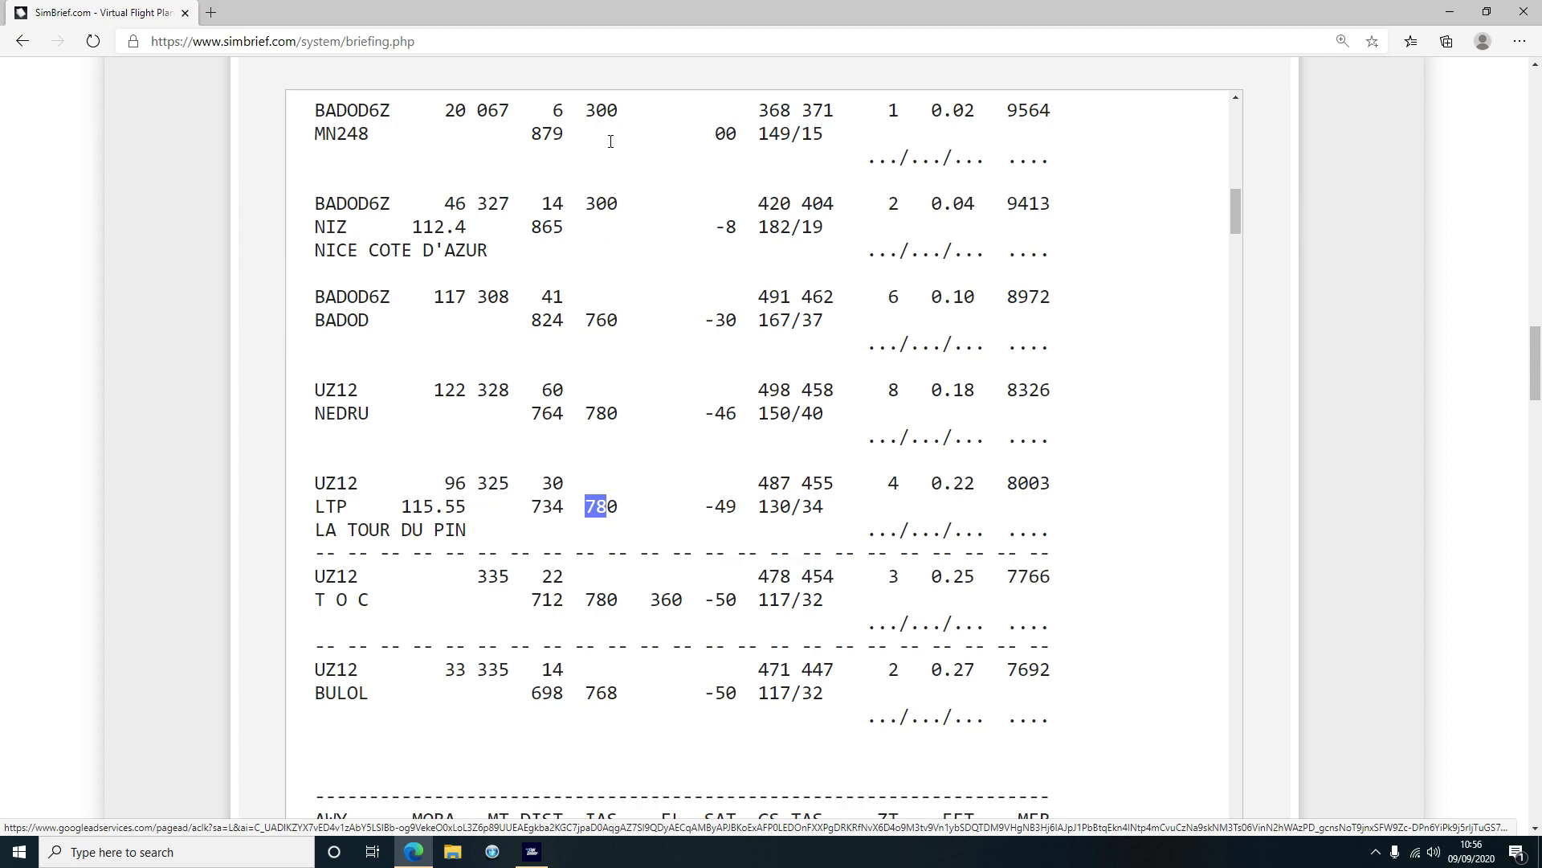
drag(587, 111, 613, 110)
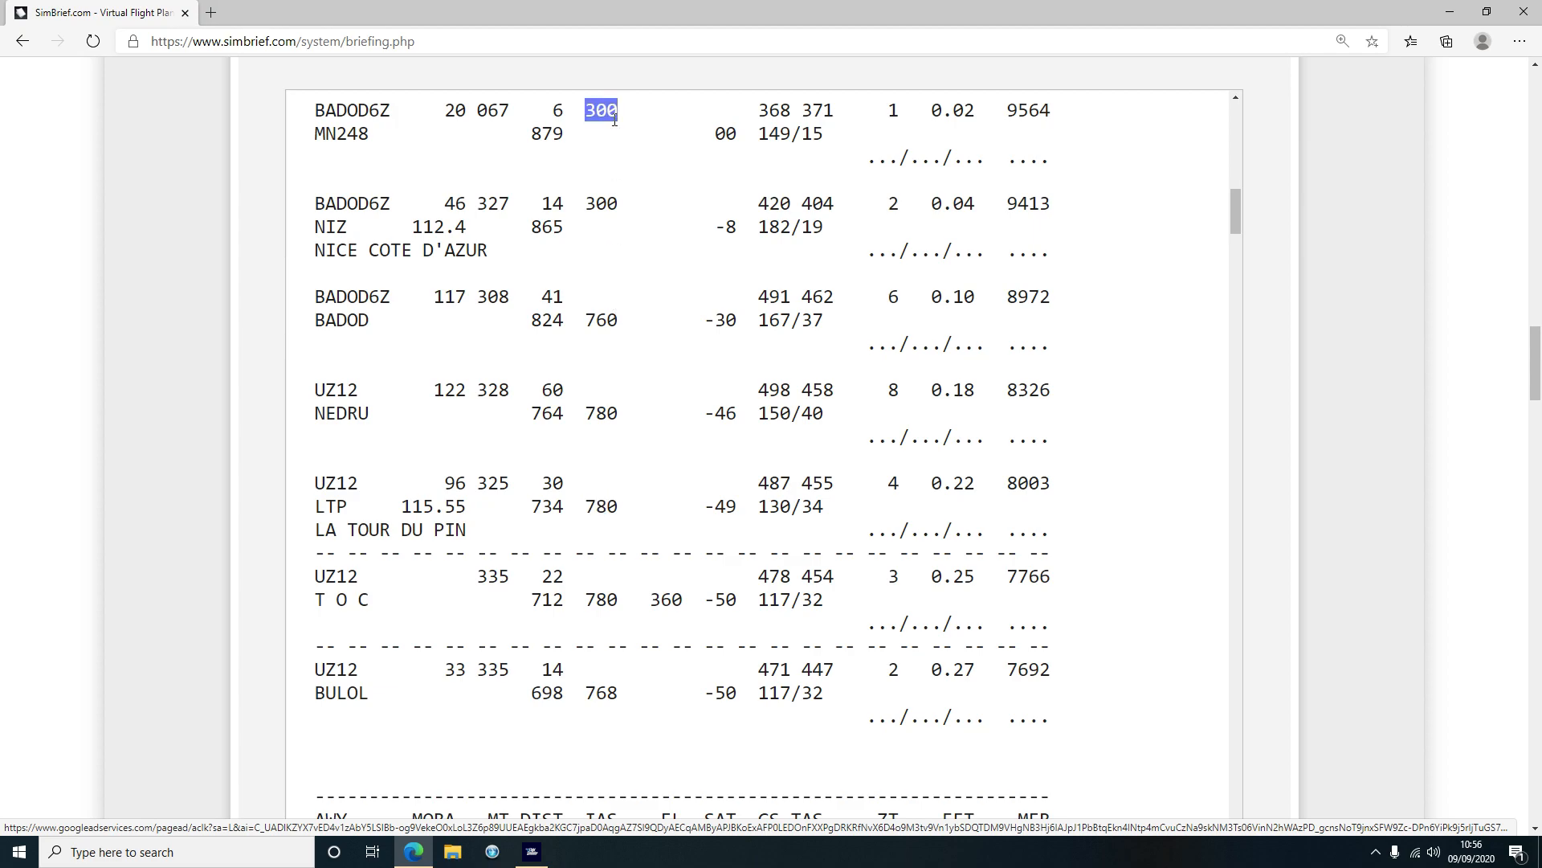
drag(589, 506, 620, 506)
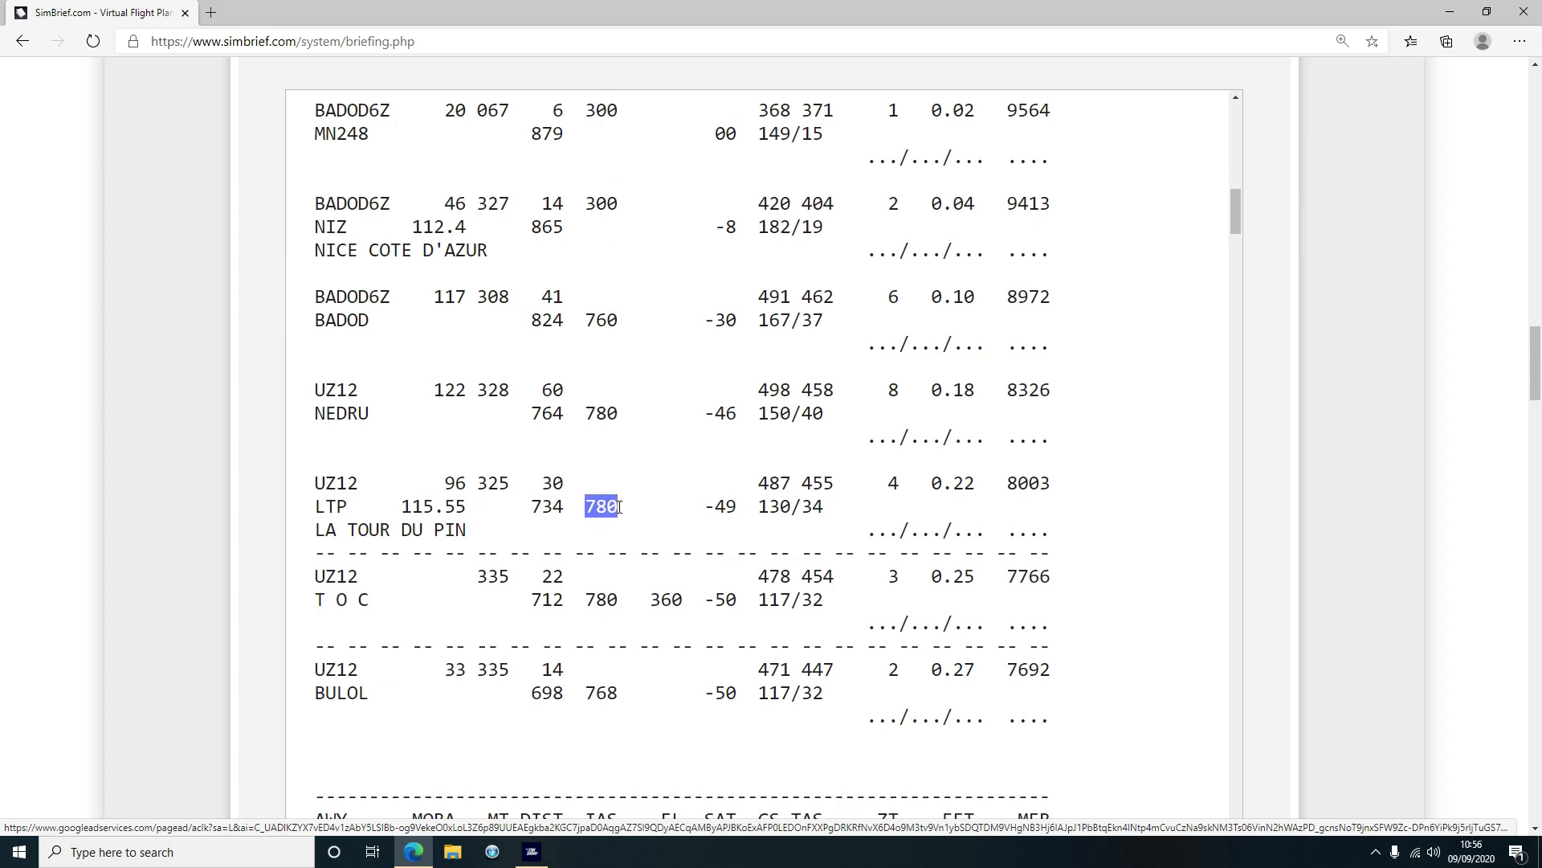
scroll(621, 515, up, 7)
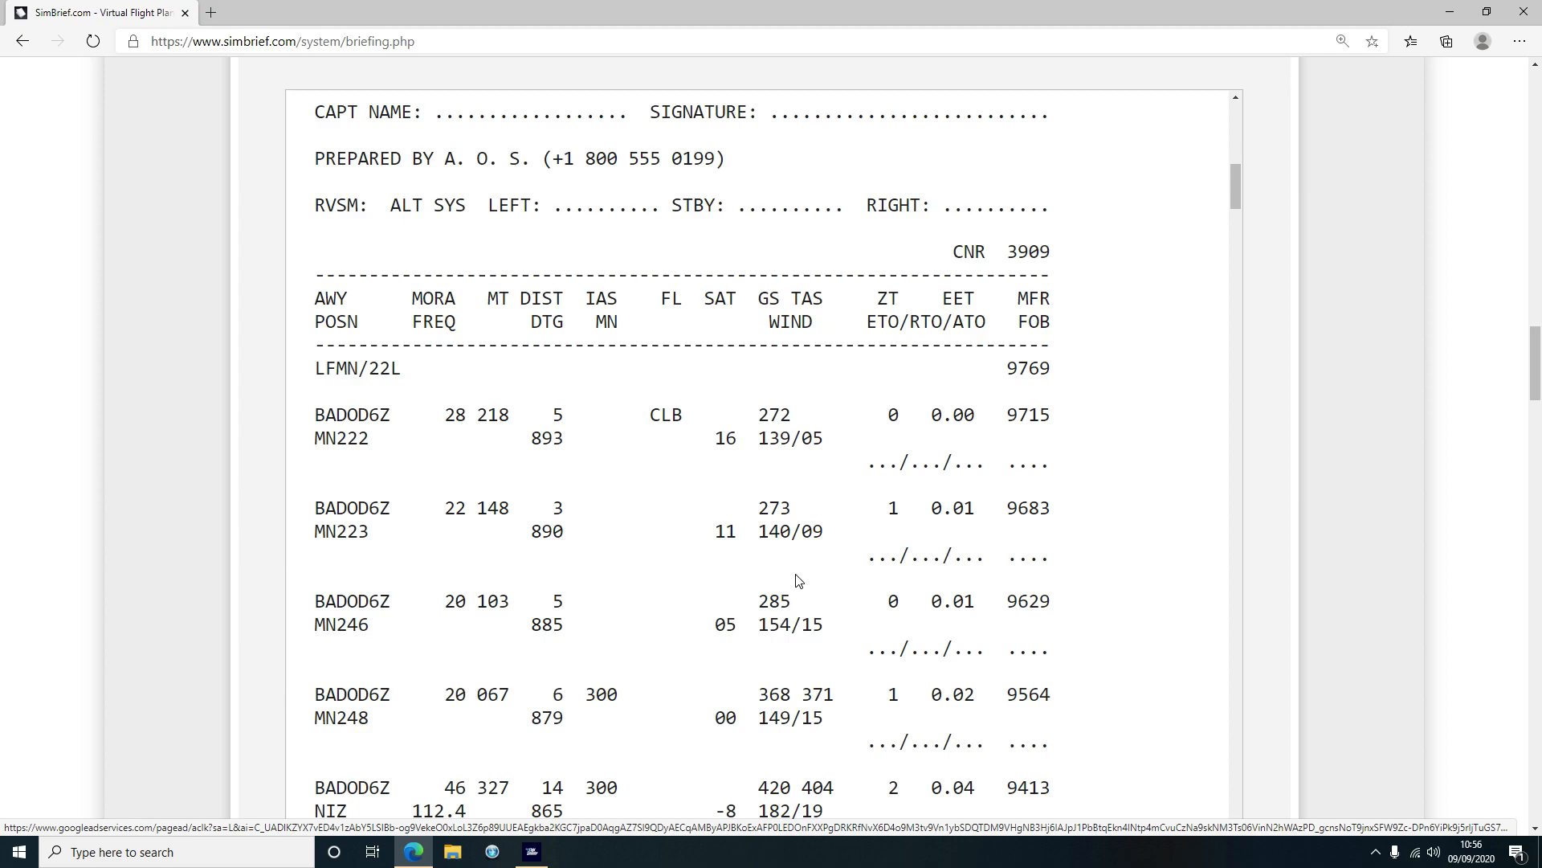
Point out the FOB column and the final INPIP1E arrival line at EGPH/24
drag(1020, 325, 1051, 325)
scroll(1038, 426, down, 1)
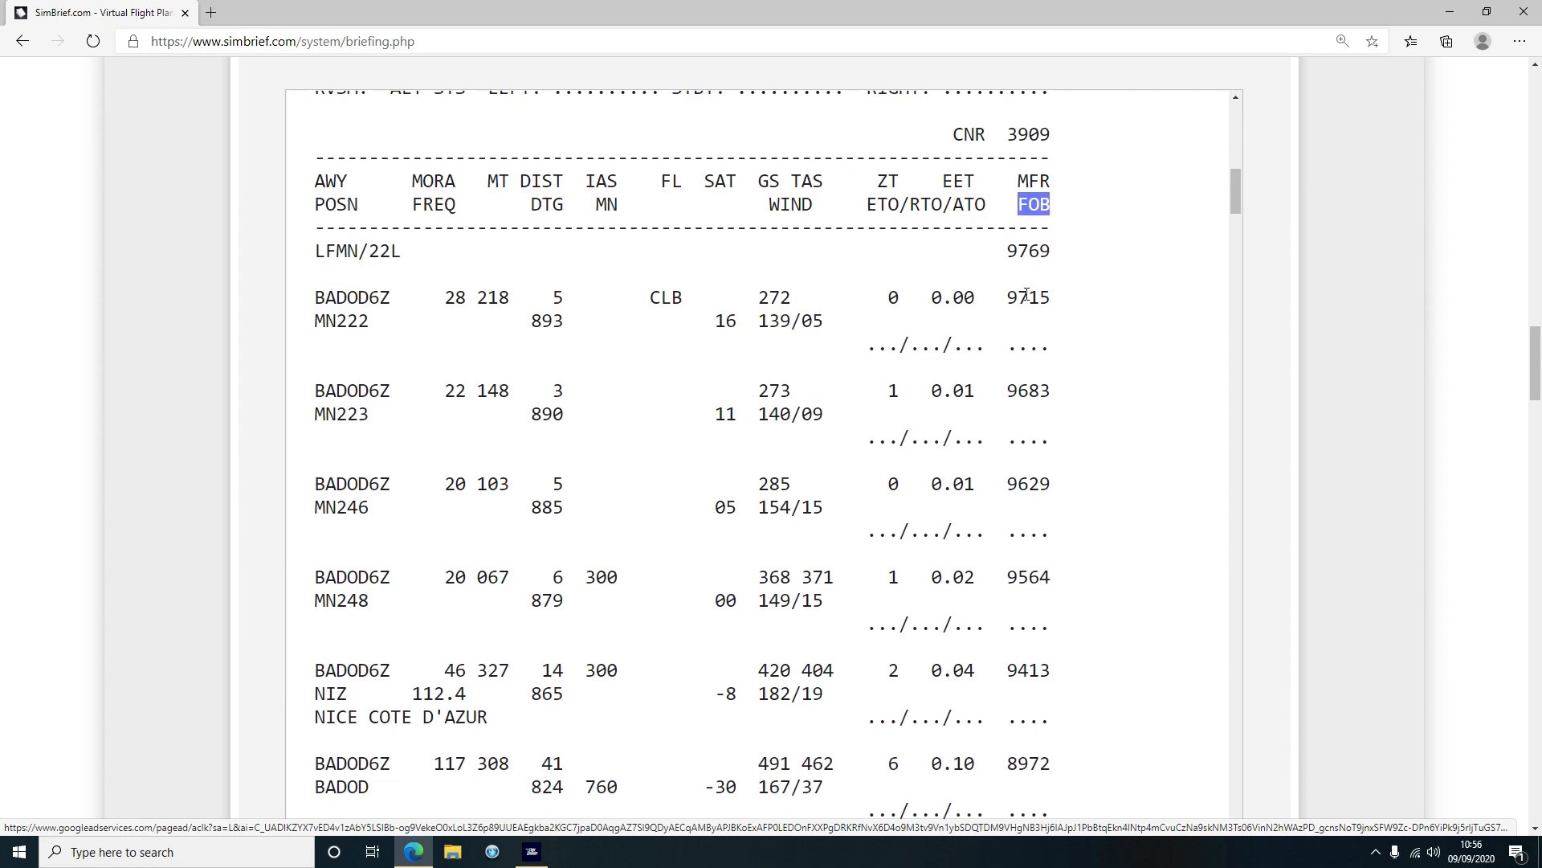
scroll(1036, 523, down, 10)
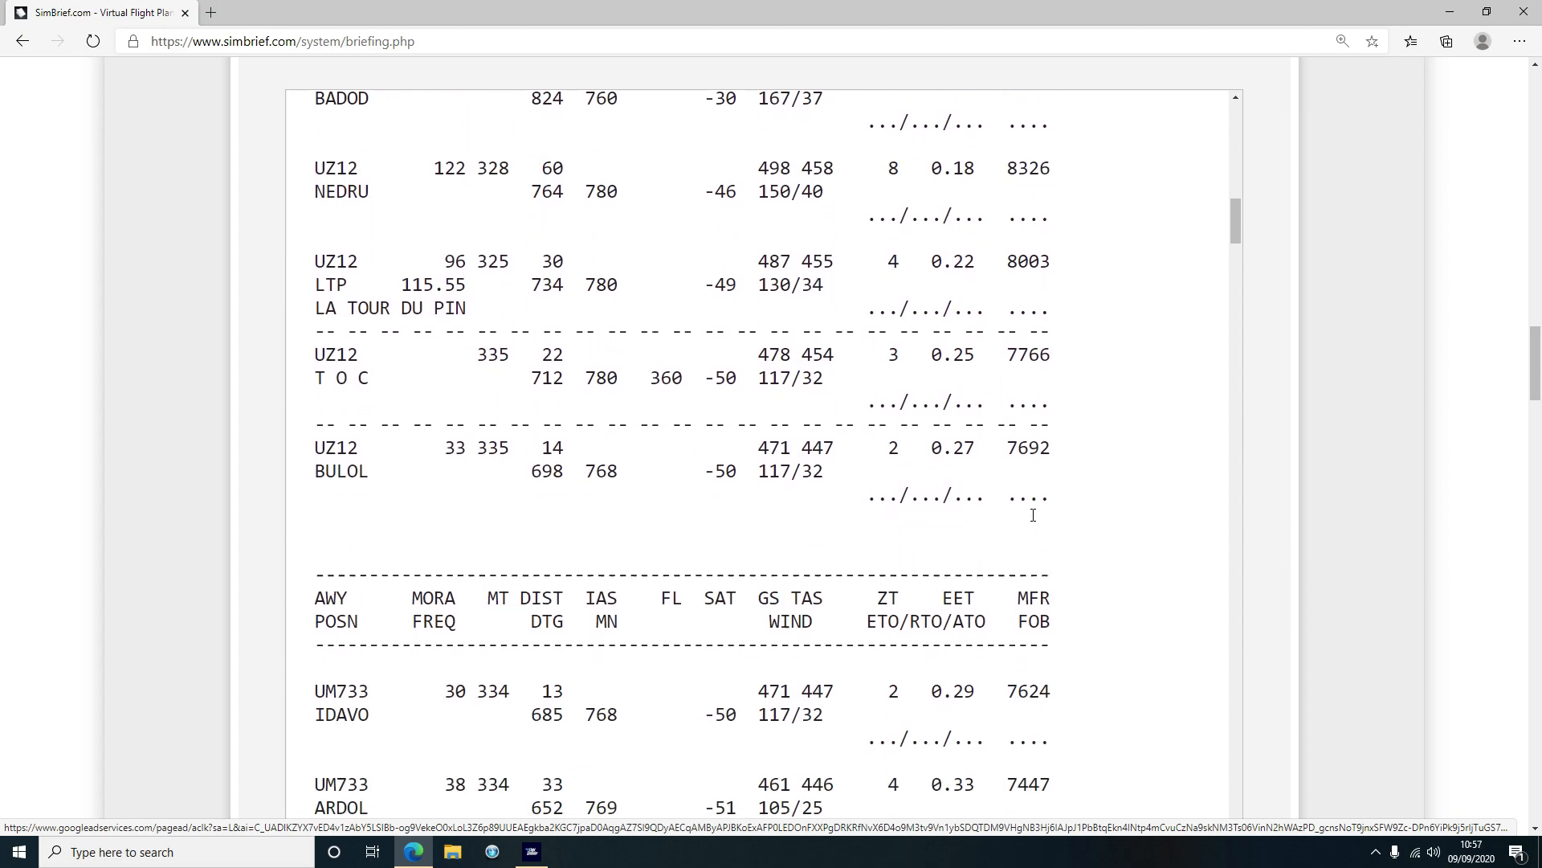
scroll(1034, 521, down, 15)
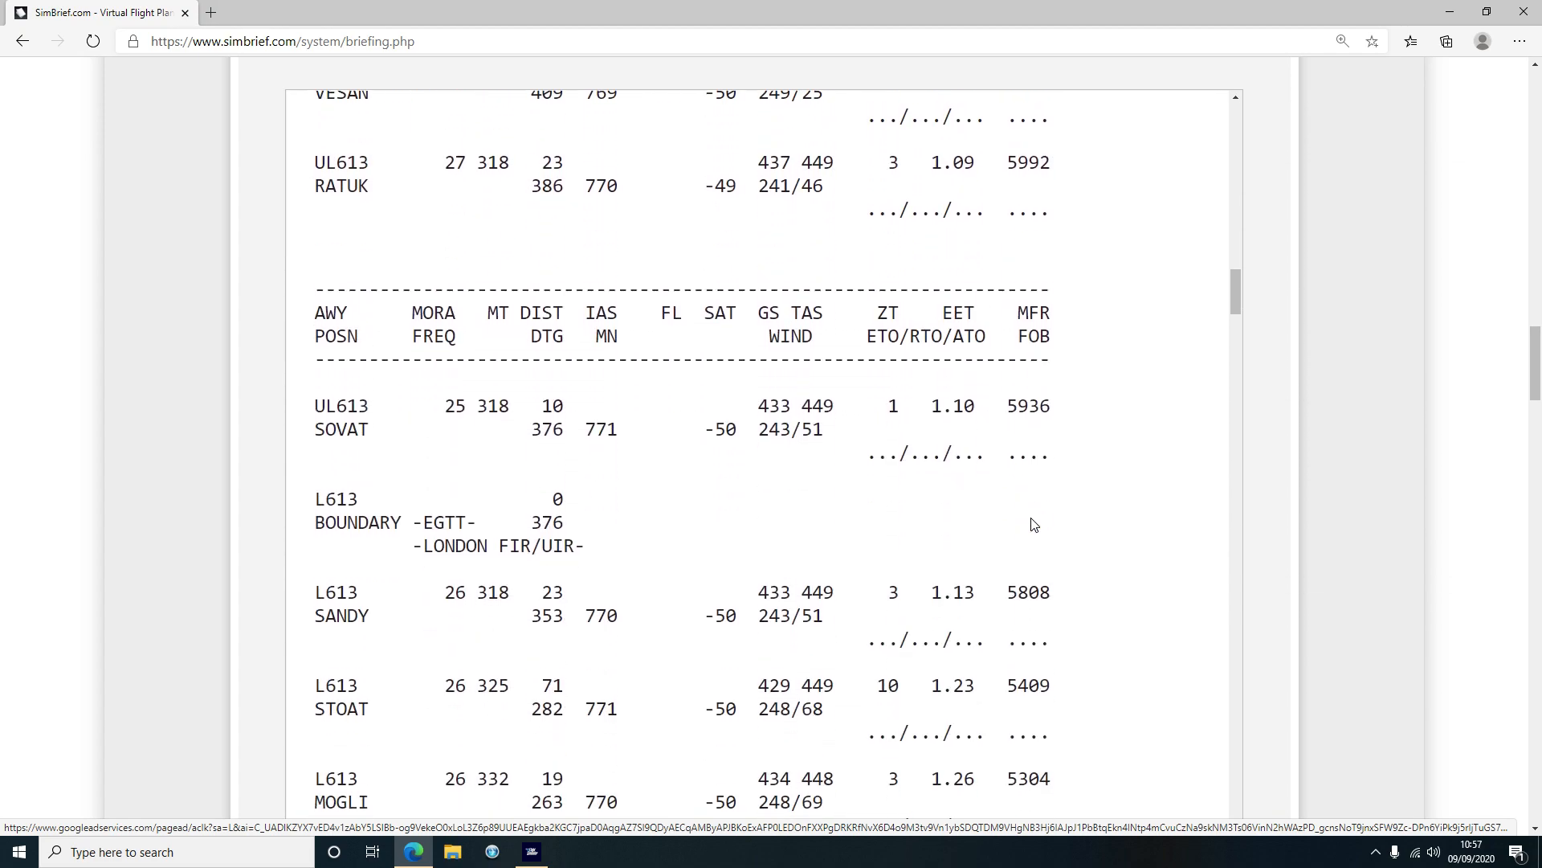
scroll(1032, 522, down, 12)
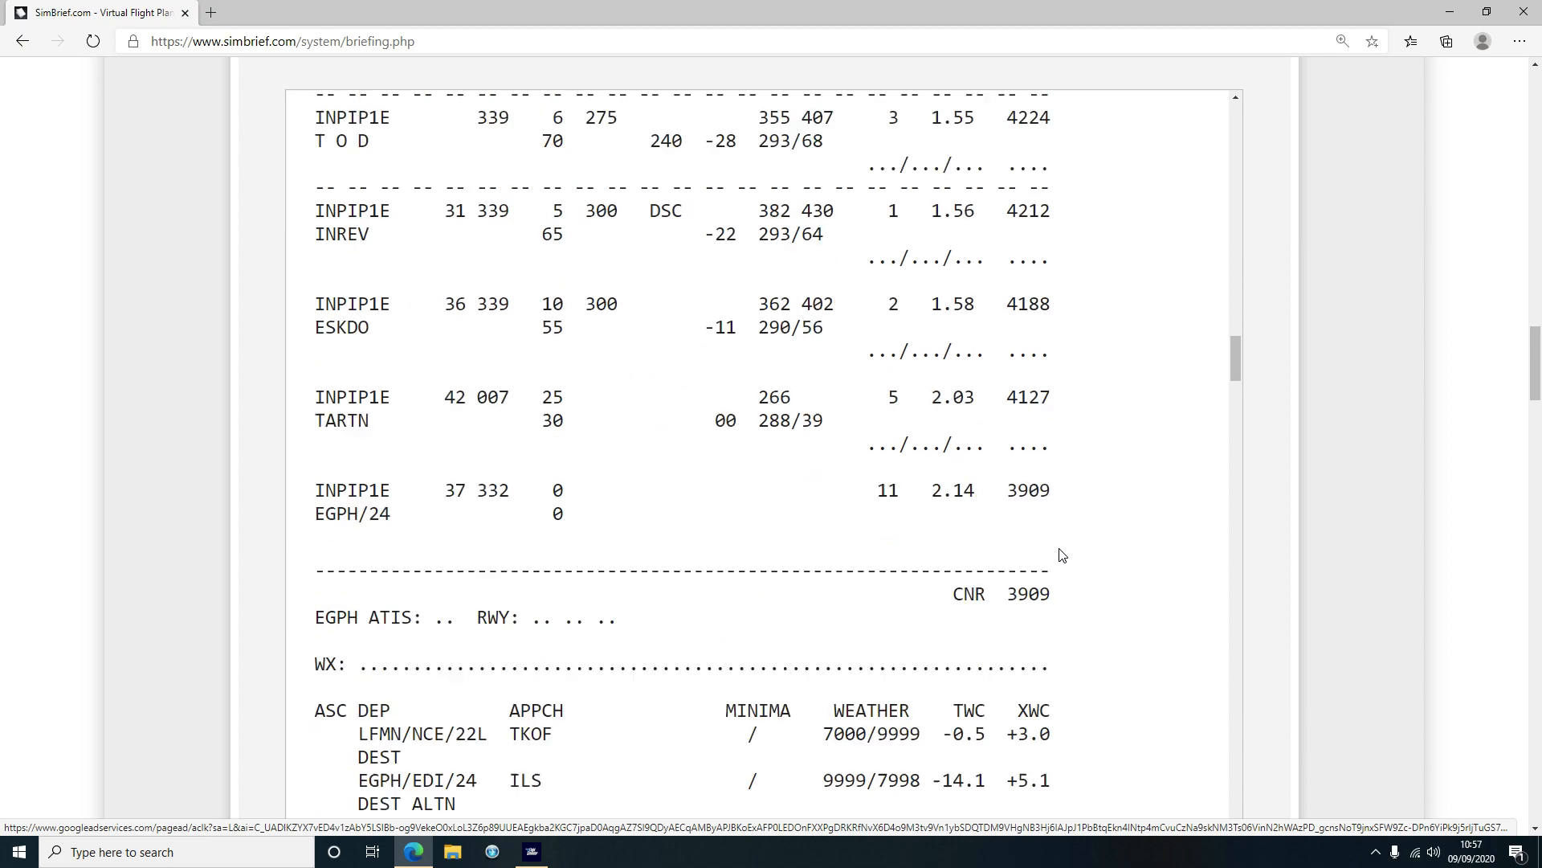
drag(336, 297, 564, 321)
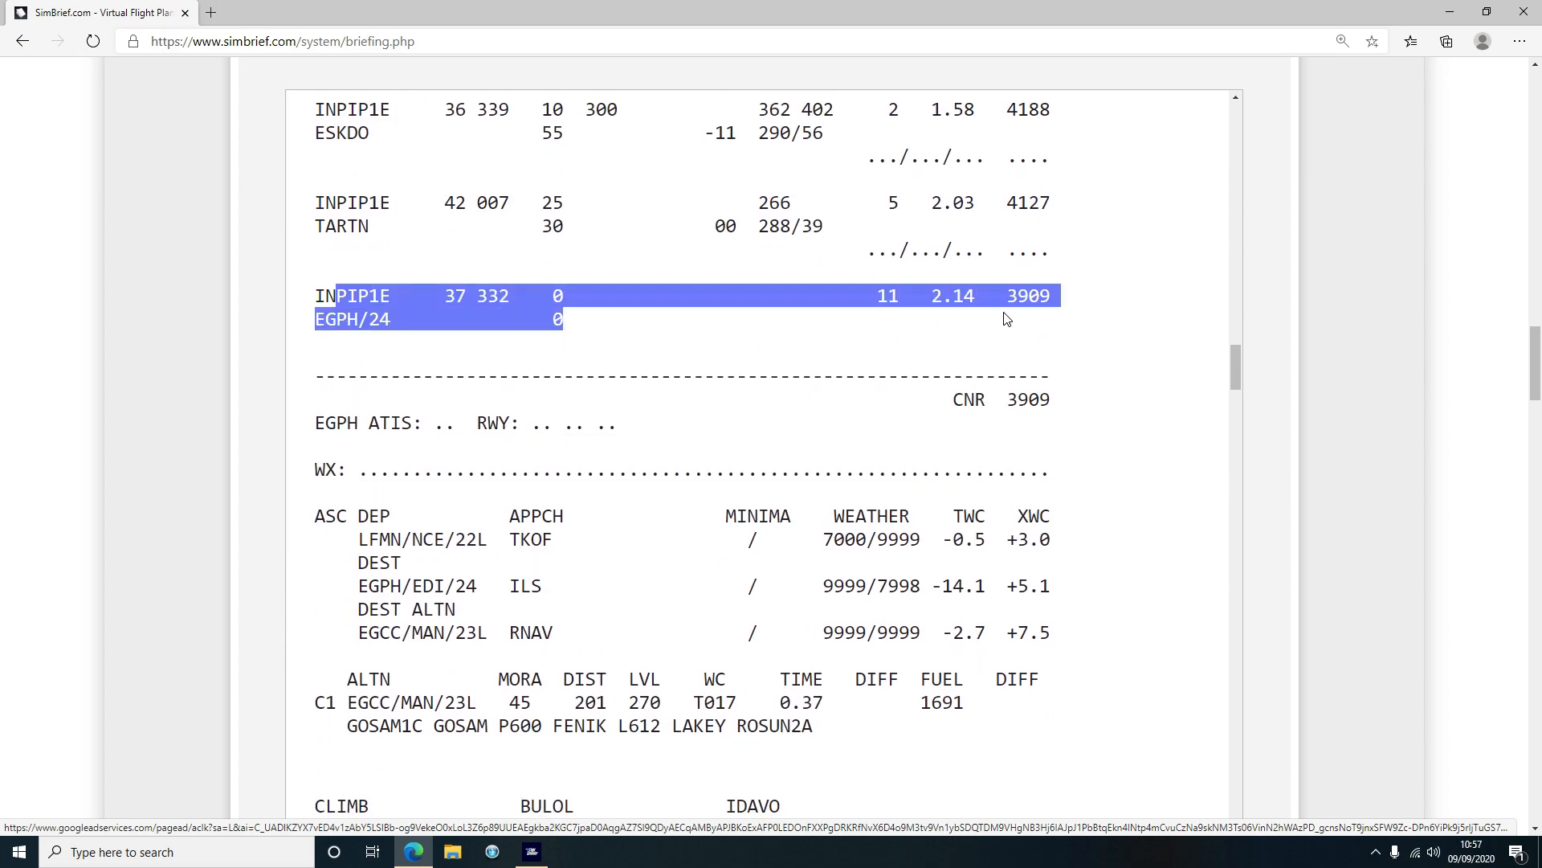
click(1012, 319)
Highlight the LFMN departure and destination wind rows, pointing out TWC and XWC values
drag(1235, 358, 1235, 378)
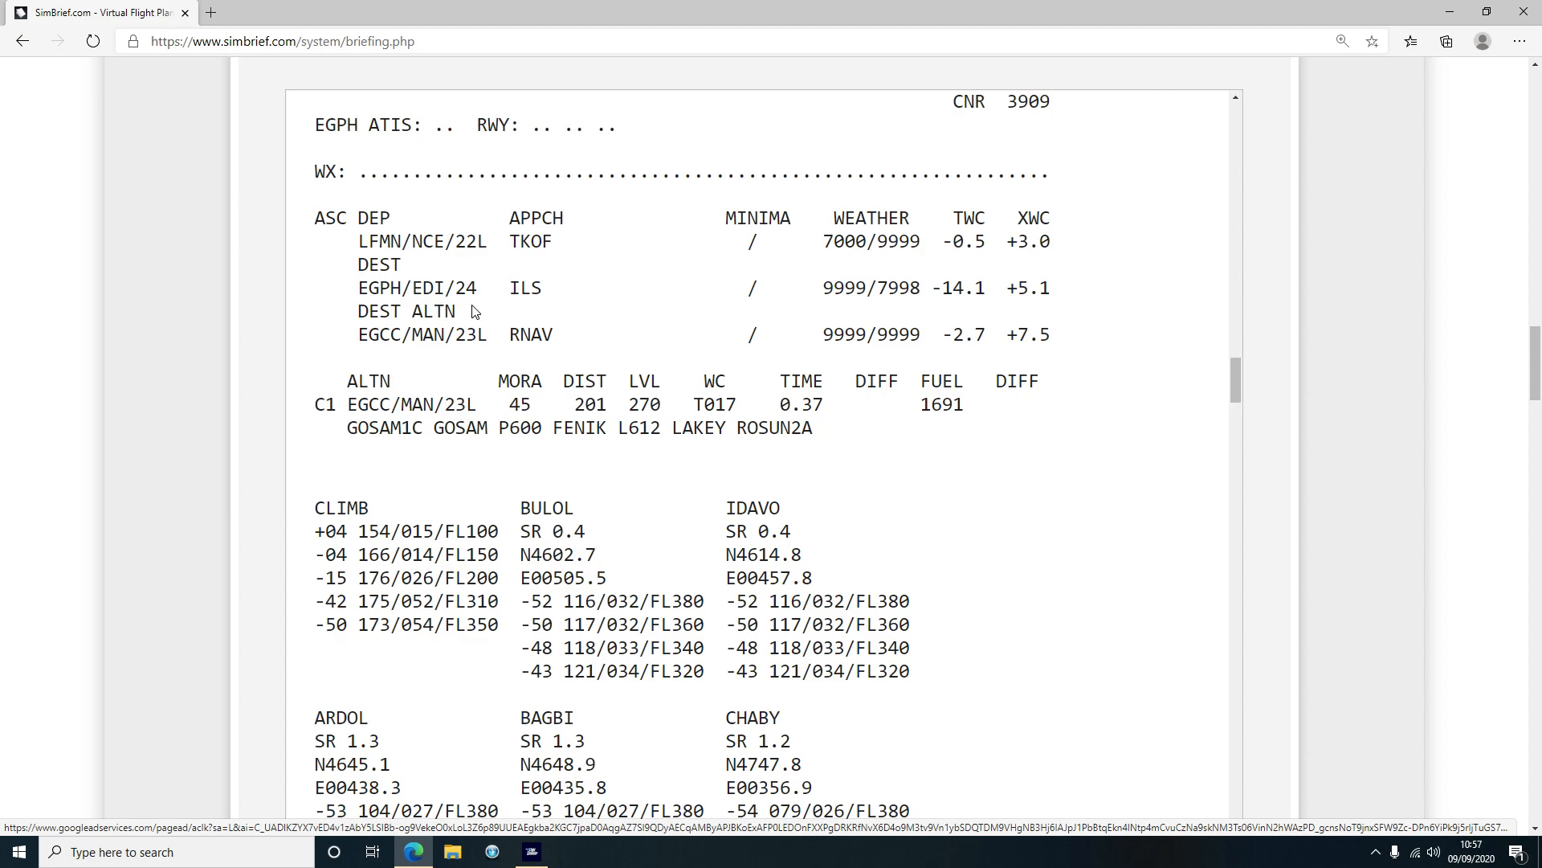
drag(369, 245, 1082, 247)
click(552, 255)
drag(521, 244, 1051, 242)
click(950, 257)
click(985, 236)
click(1050, 241)
Walk through the Nice METAR: wind, 9999 visibility, BKN100, dew point 17, Q1023
scroll(416, 519, down, 7)
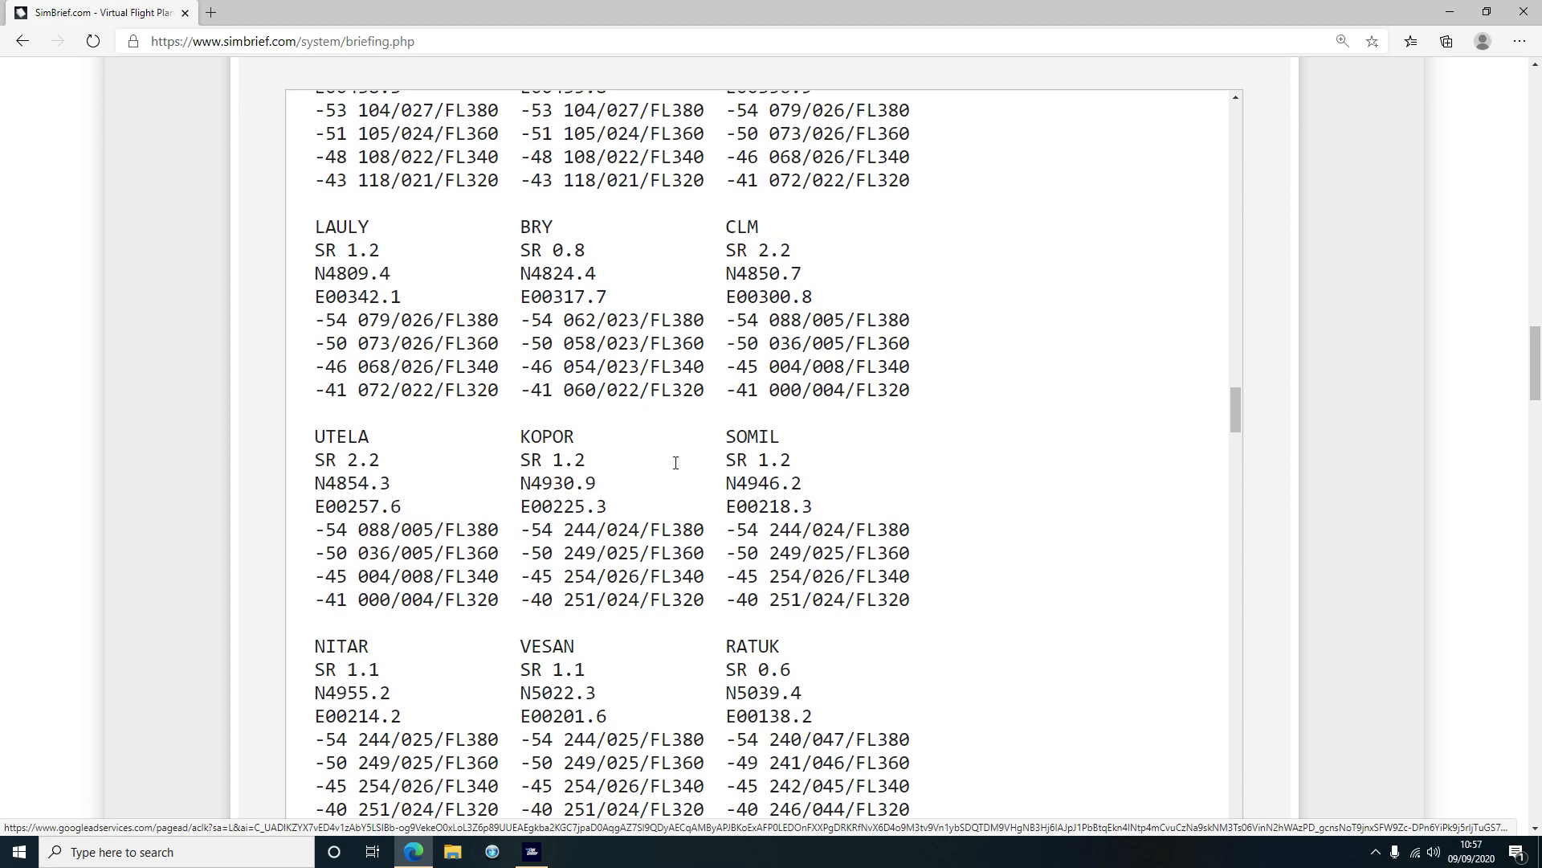
scroll(567, 629, down, 14)
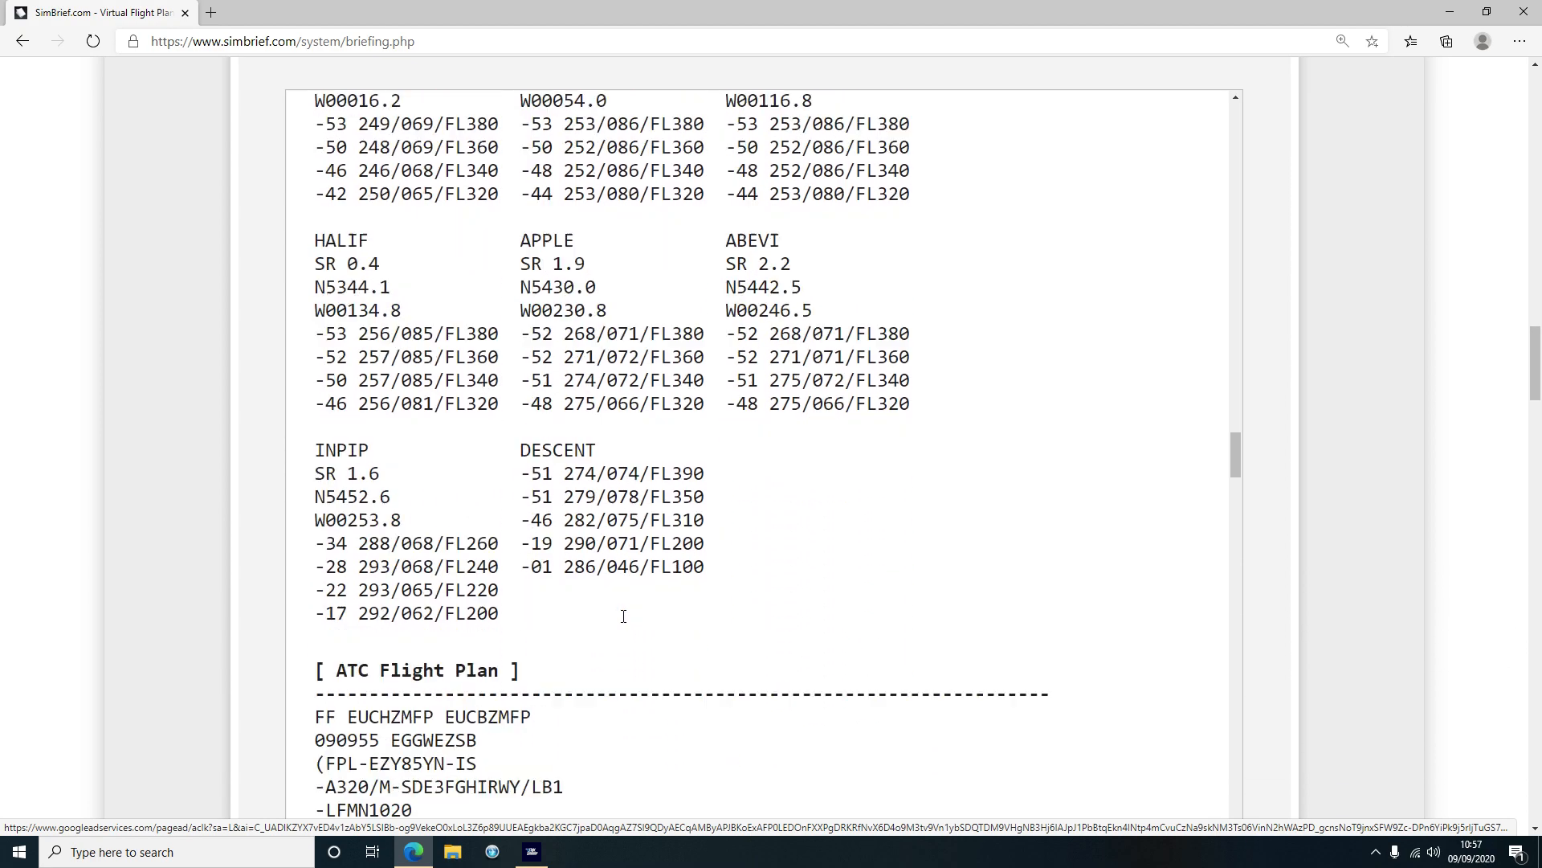
scroll(625, 623, down, 1)
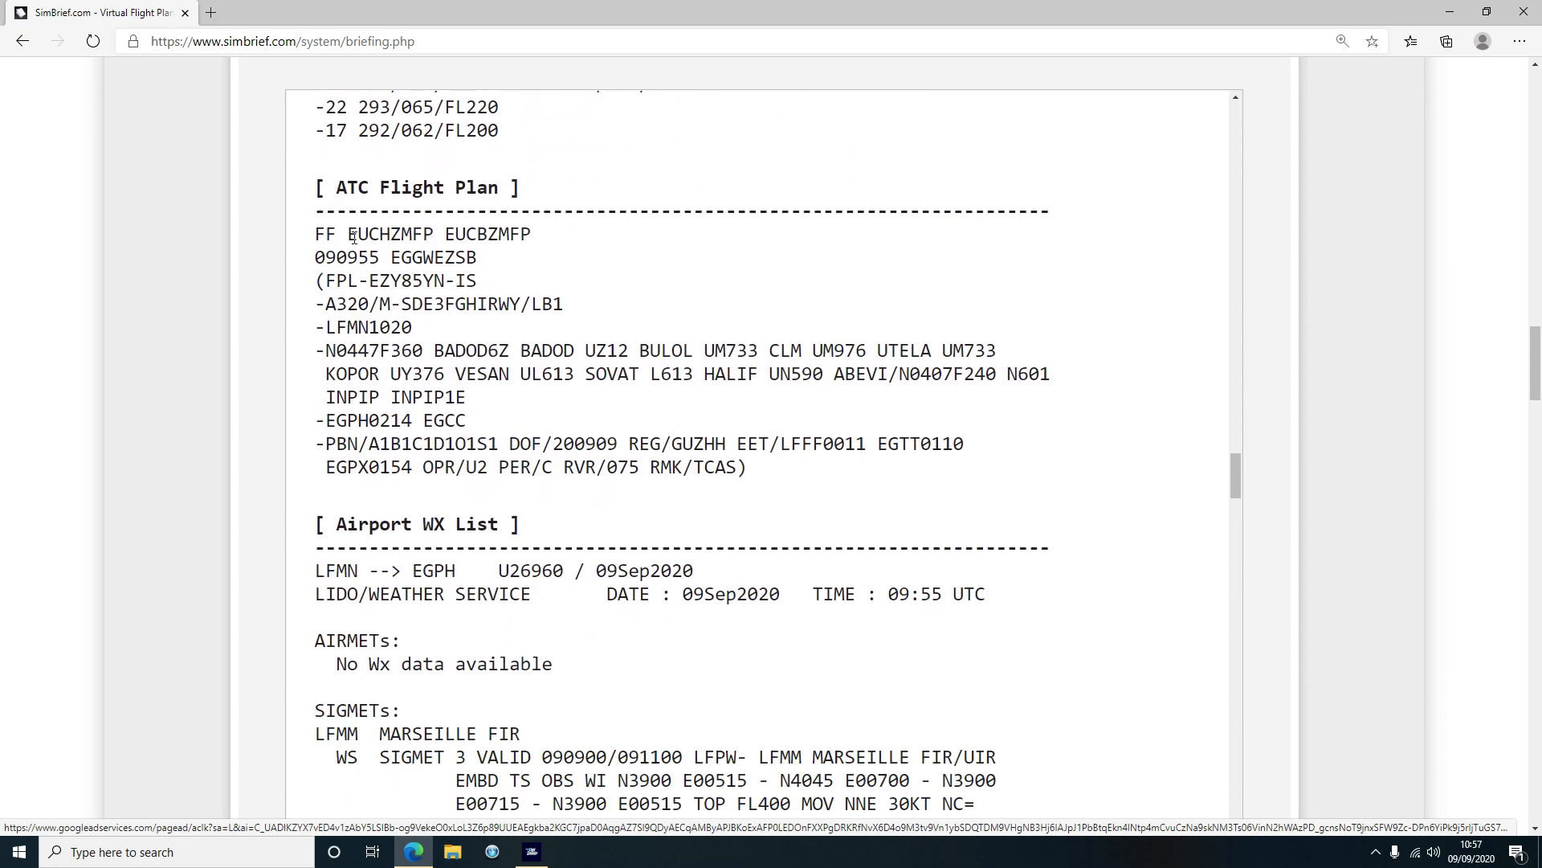
scroll(494, 424, down, 3)
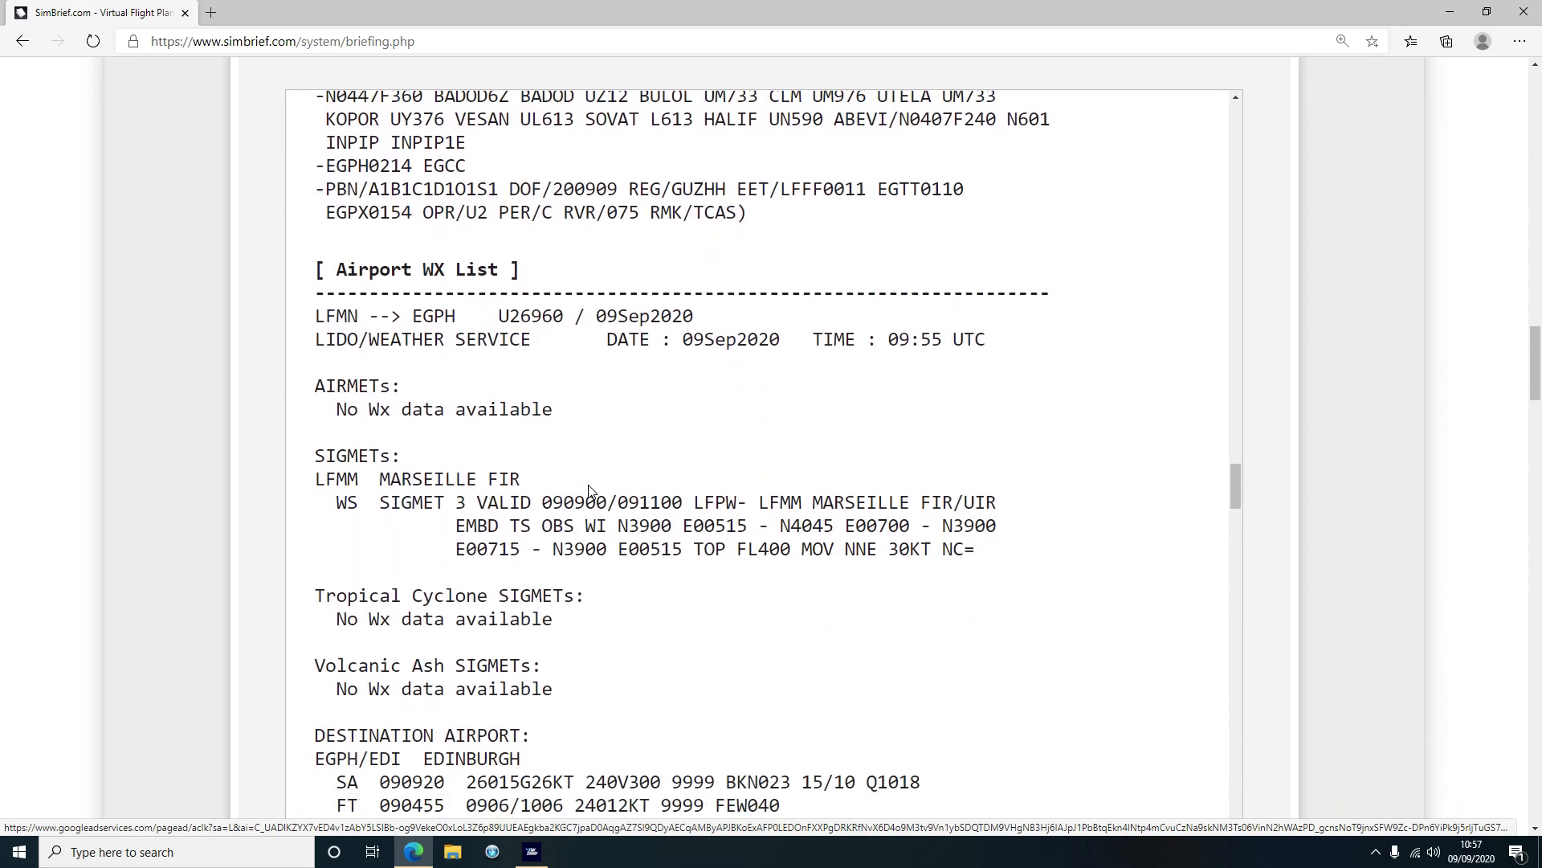
scroll(347, 376, down, 1)
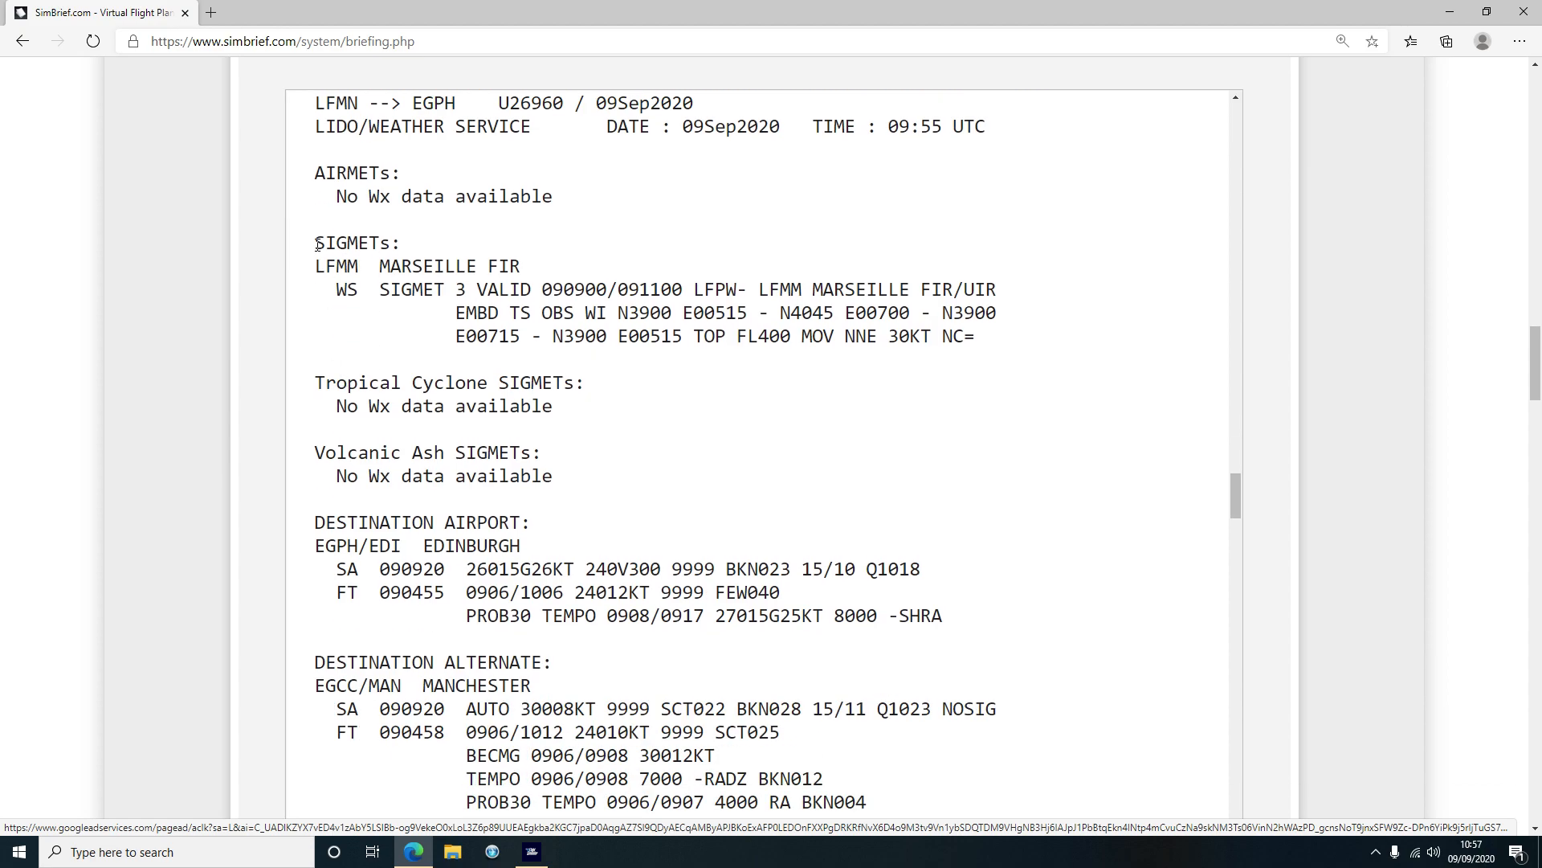
scroll(563, 481, down, 1)
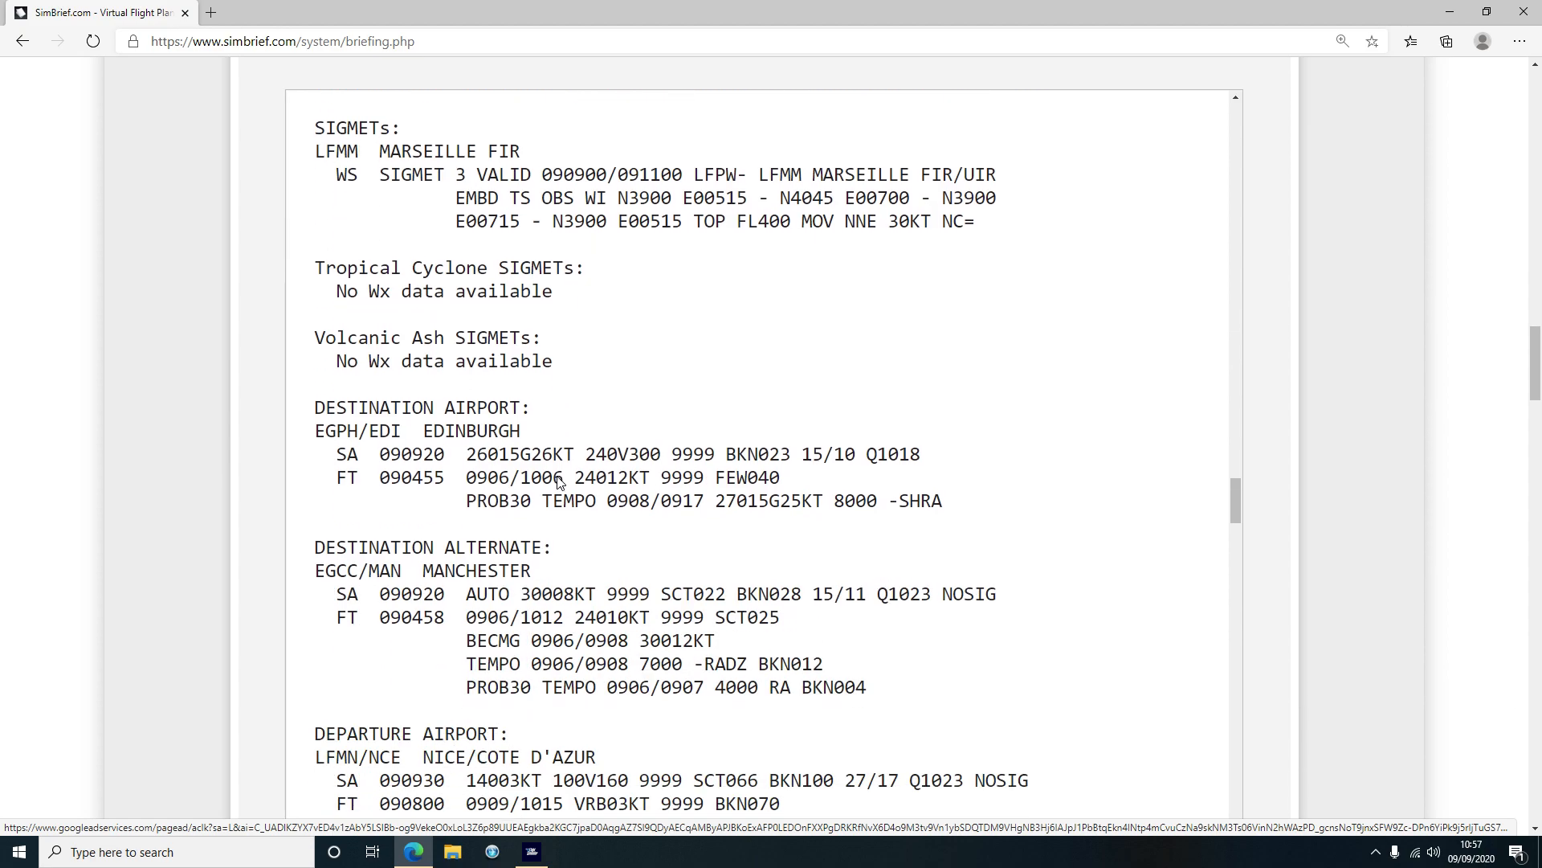
scroll(565, 476, down, 3)
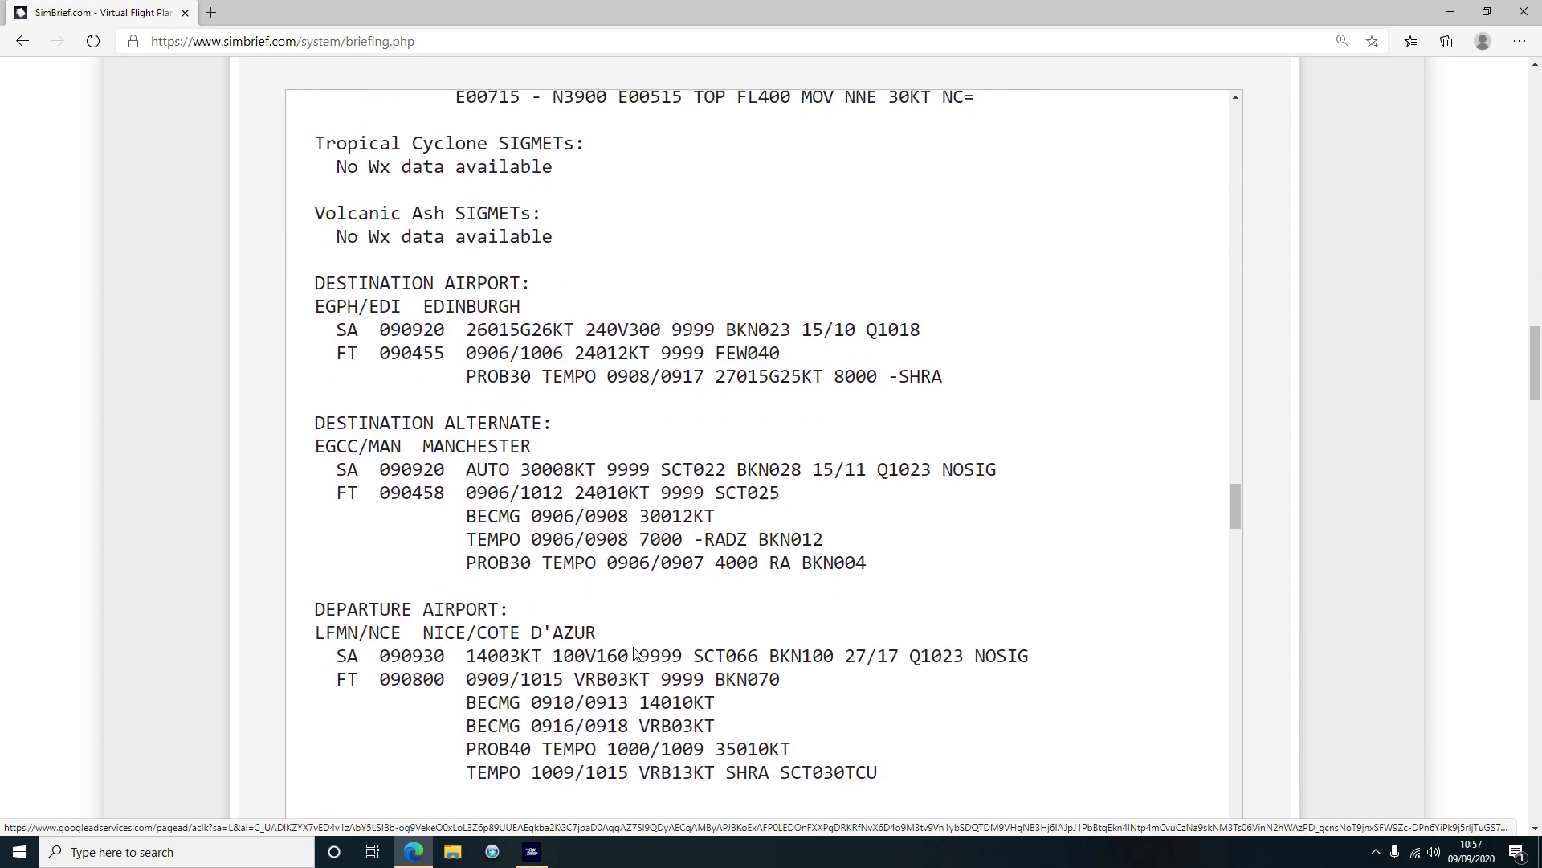
drag(461, 434, 670, 434)
click(721, 438)
drag(571, 434, 868, 428)
click(740, 437)
click(839, 425)
click(820, 454)
double_click(882, 428)
click(909, 429)
drag(914, 427, 1037, 436)
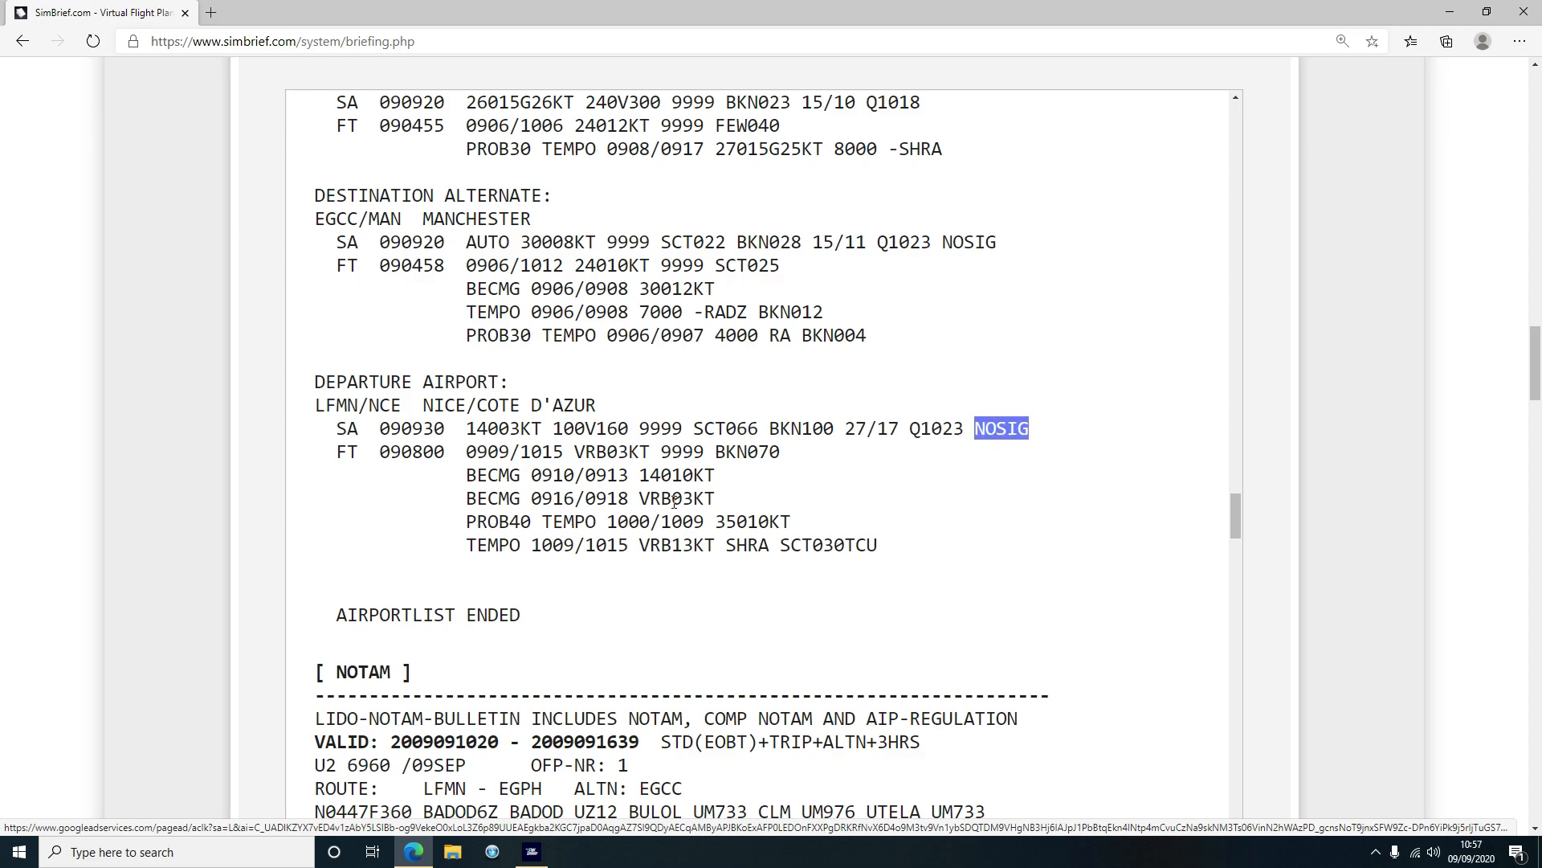
click(629, 459)
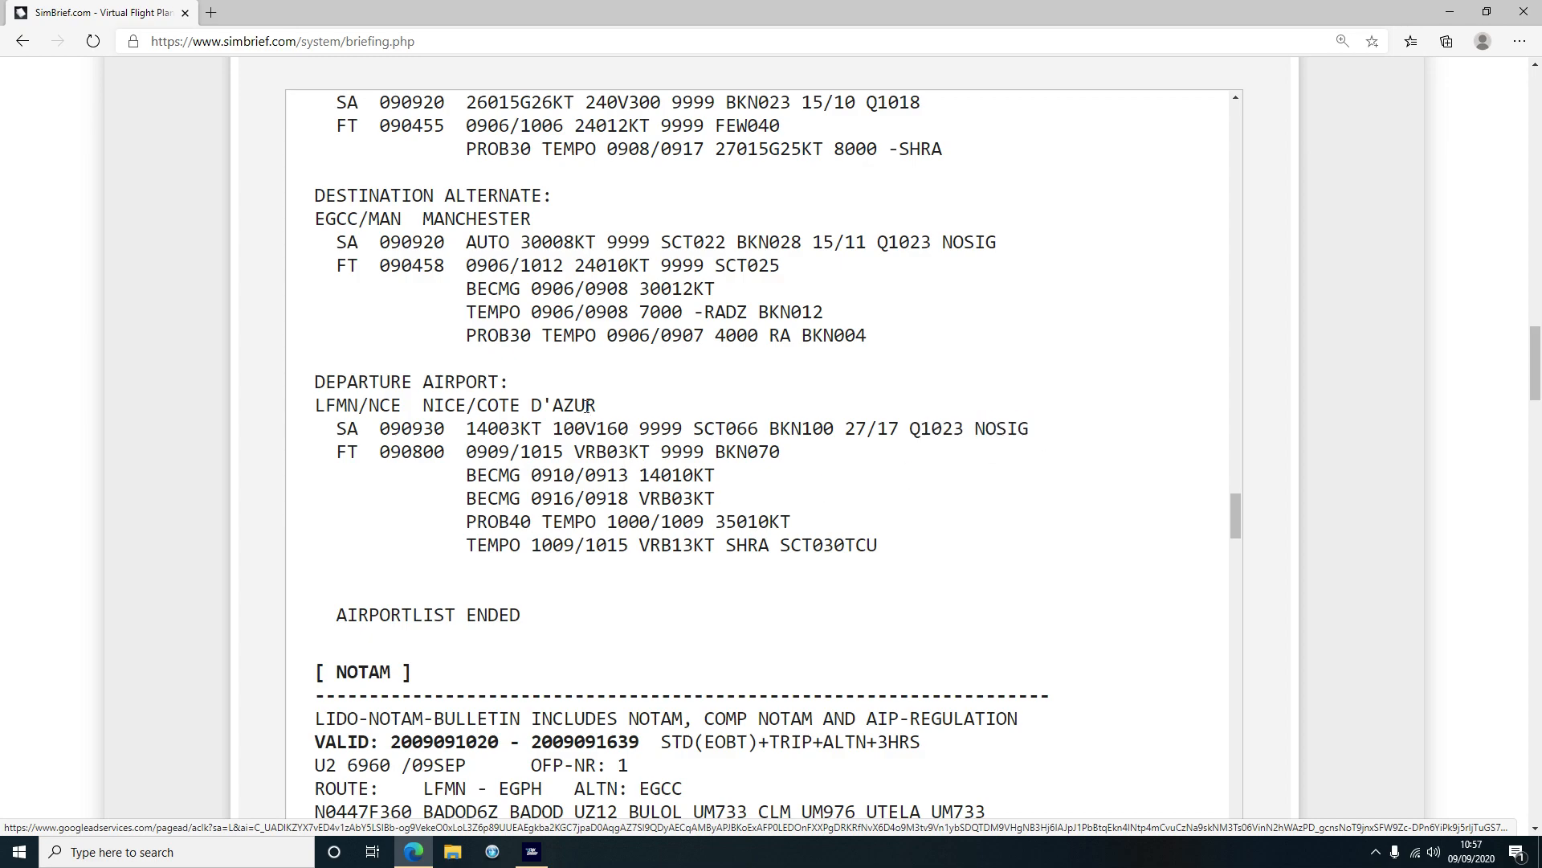
Explain the Edinburgh METAR: wind 260 at 15 kt, variable 240V300, BKN023 cloud
scroll(586, 406, up, 3)
drag(315, 289, 581, 336)
click(478, 330)
click(543, 379)
drag(467, 335, 500, 335)
click(499, 336)
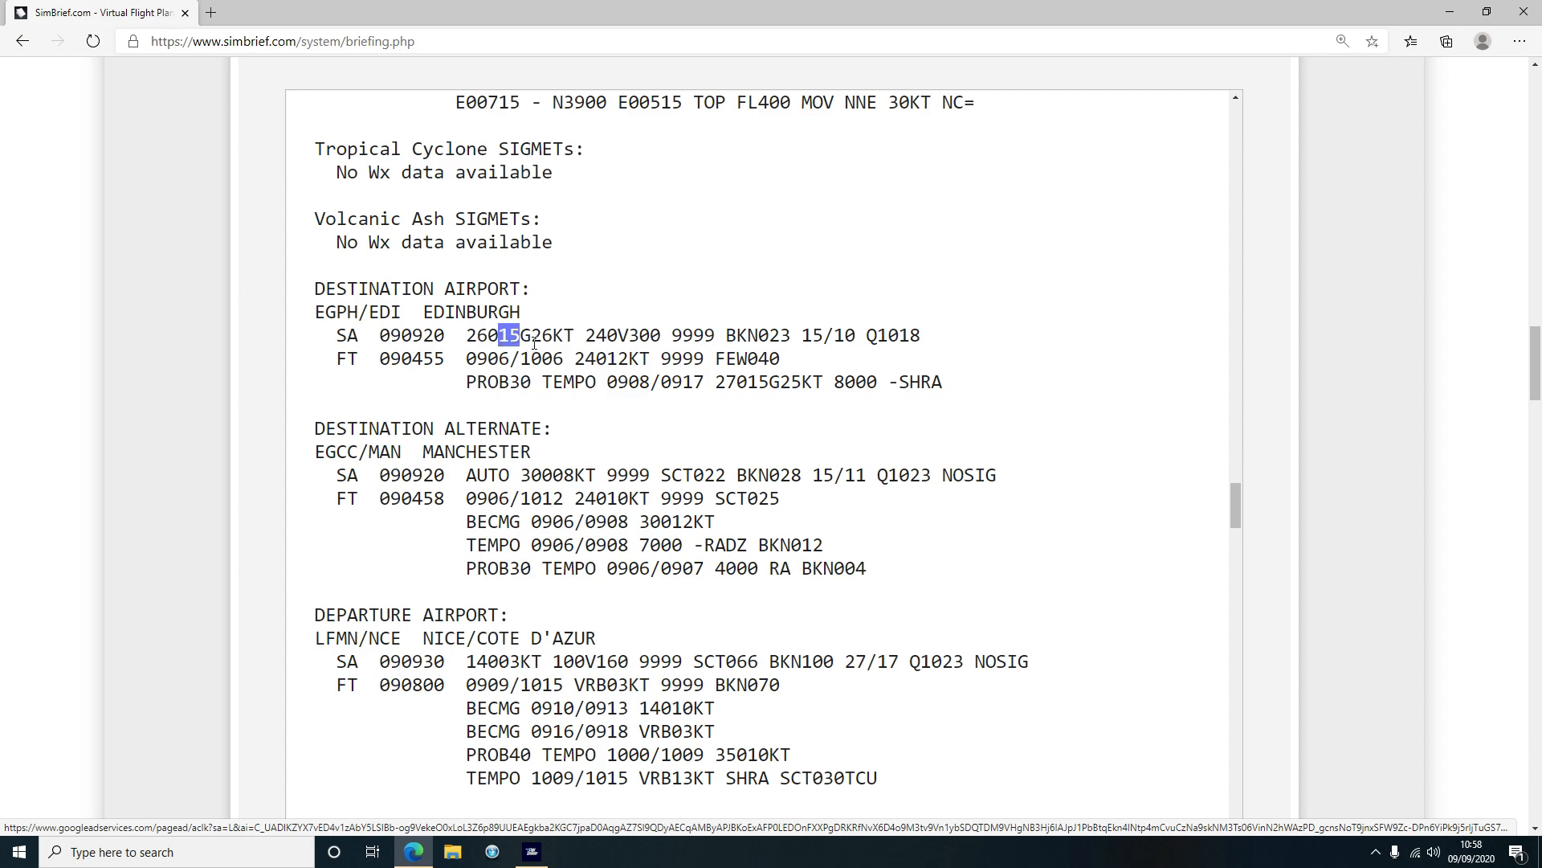
click(532, 335)
drag(661, 335, 710, 330)
click(630, 332)
click(715, 332)
drag(727, 334, 911, 338)
click(918, 344)
Move into the NOTAM section and highlight the PAPI NOTAM
scroll(797, 462, down, 1)
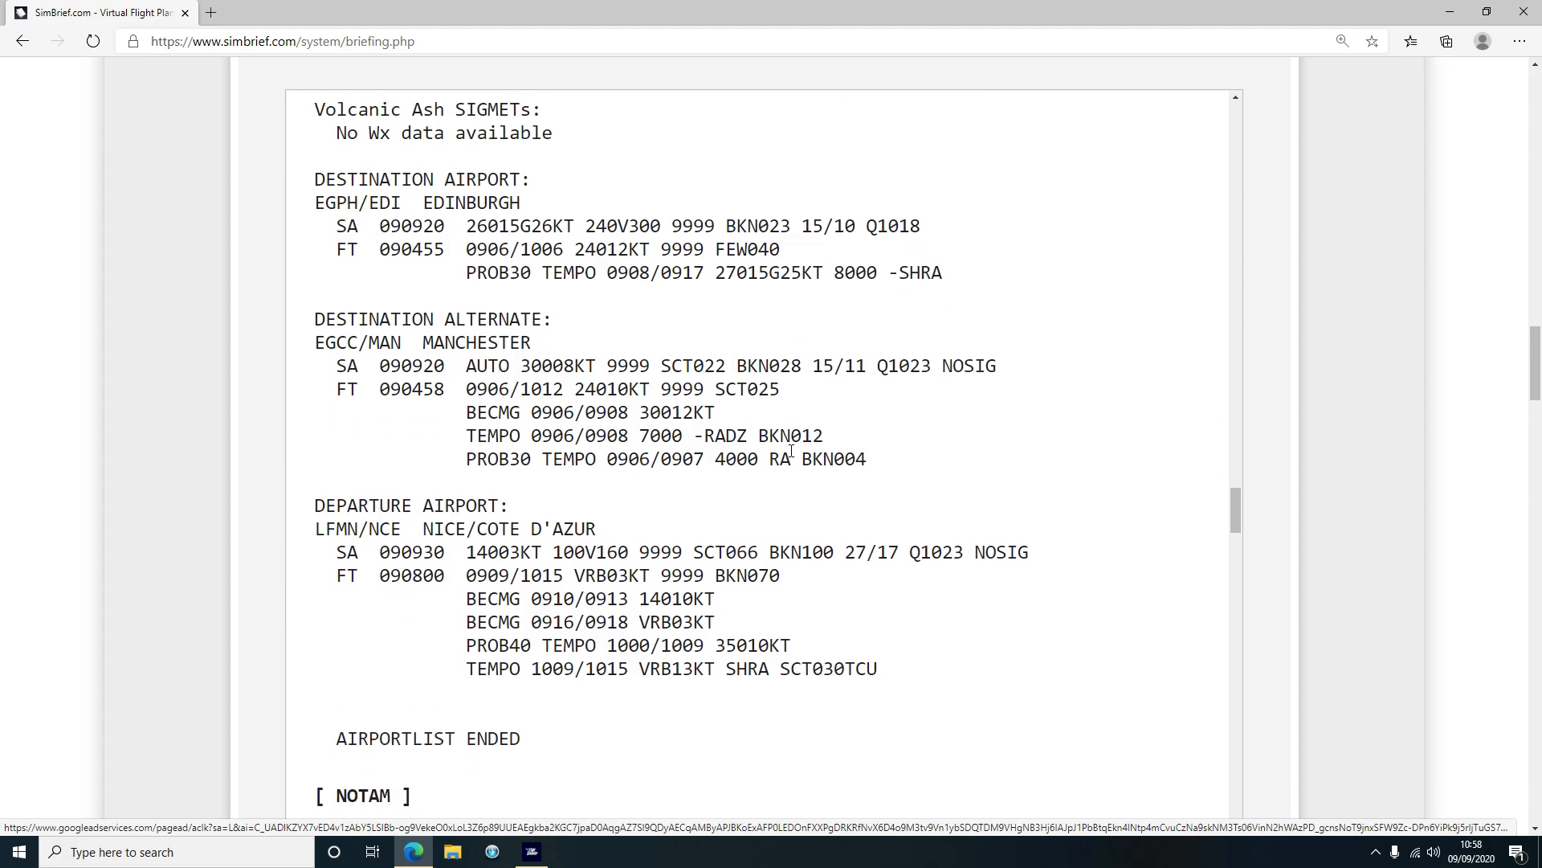
drag(1235, 498, 1269, 778)
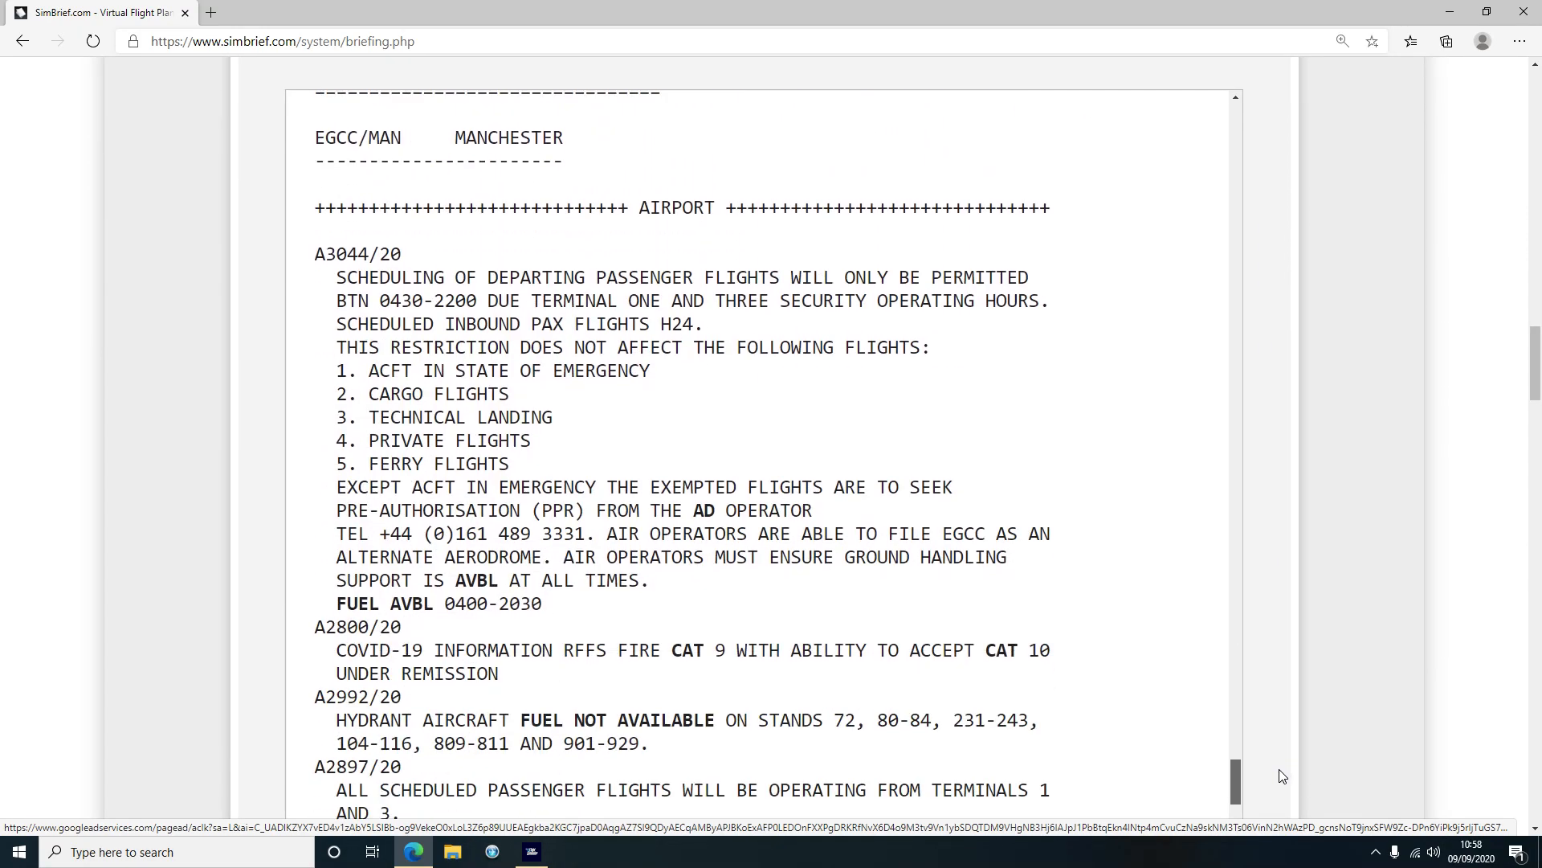
scroll(633, 455, up, 20)
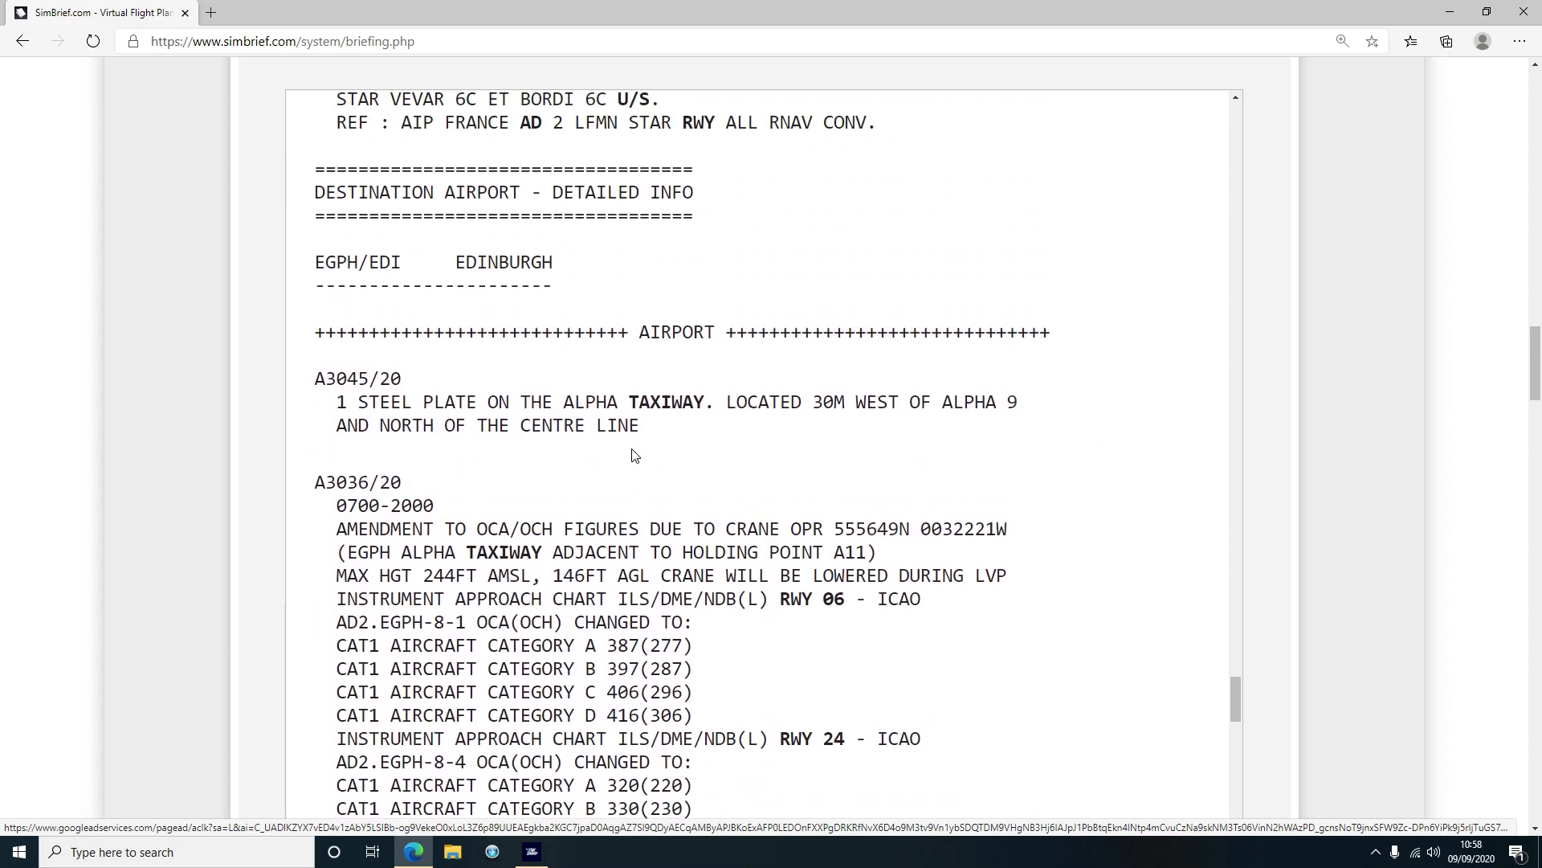
scroll(633, 456, up, 8)
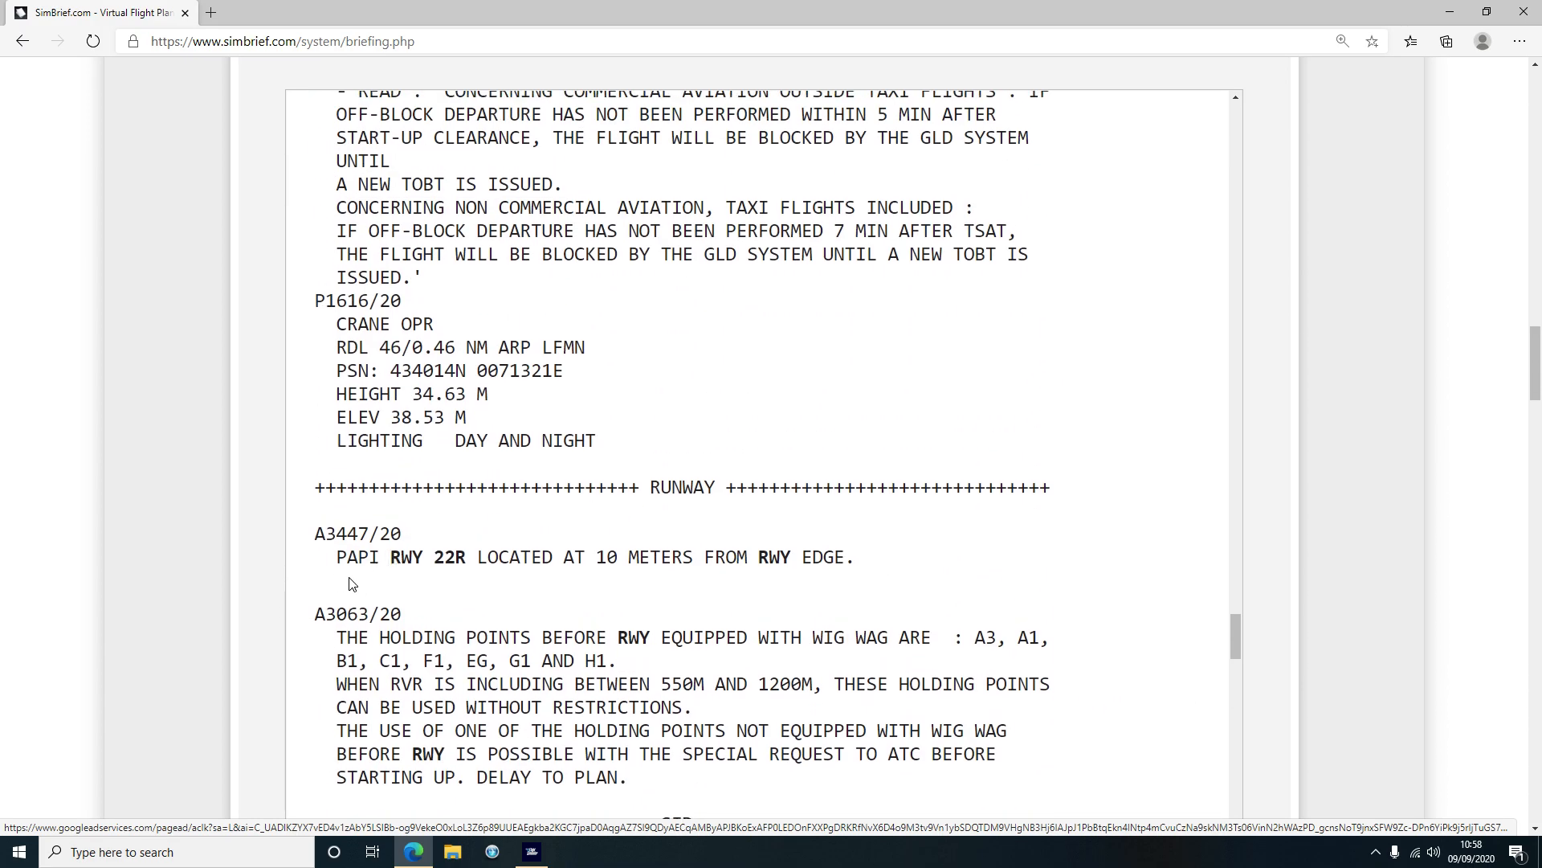
drag(544, 560, 864, 561)
click(583, 545)
Mark the 04L ILS LOC minima NOTAM and scroll on to the EGCC Manchester section
scroll(582, 543, up, 11)
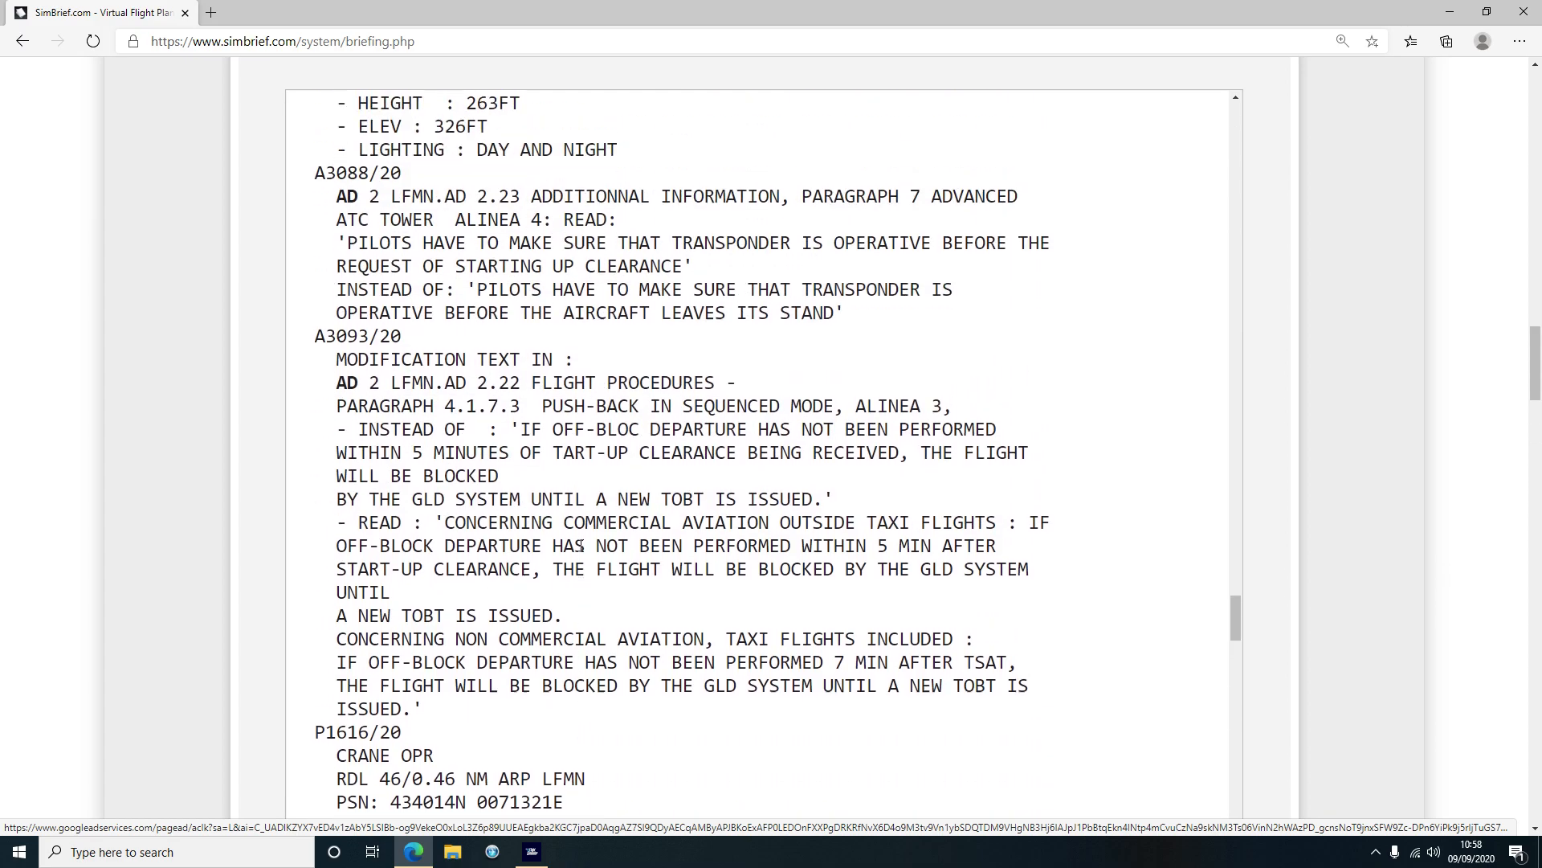
scroll(558, 543, up, 2)
scroll(553, 531, down, 15)
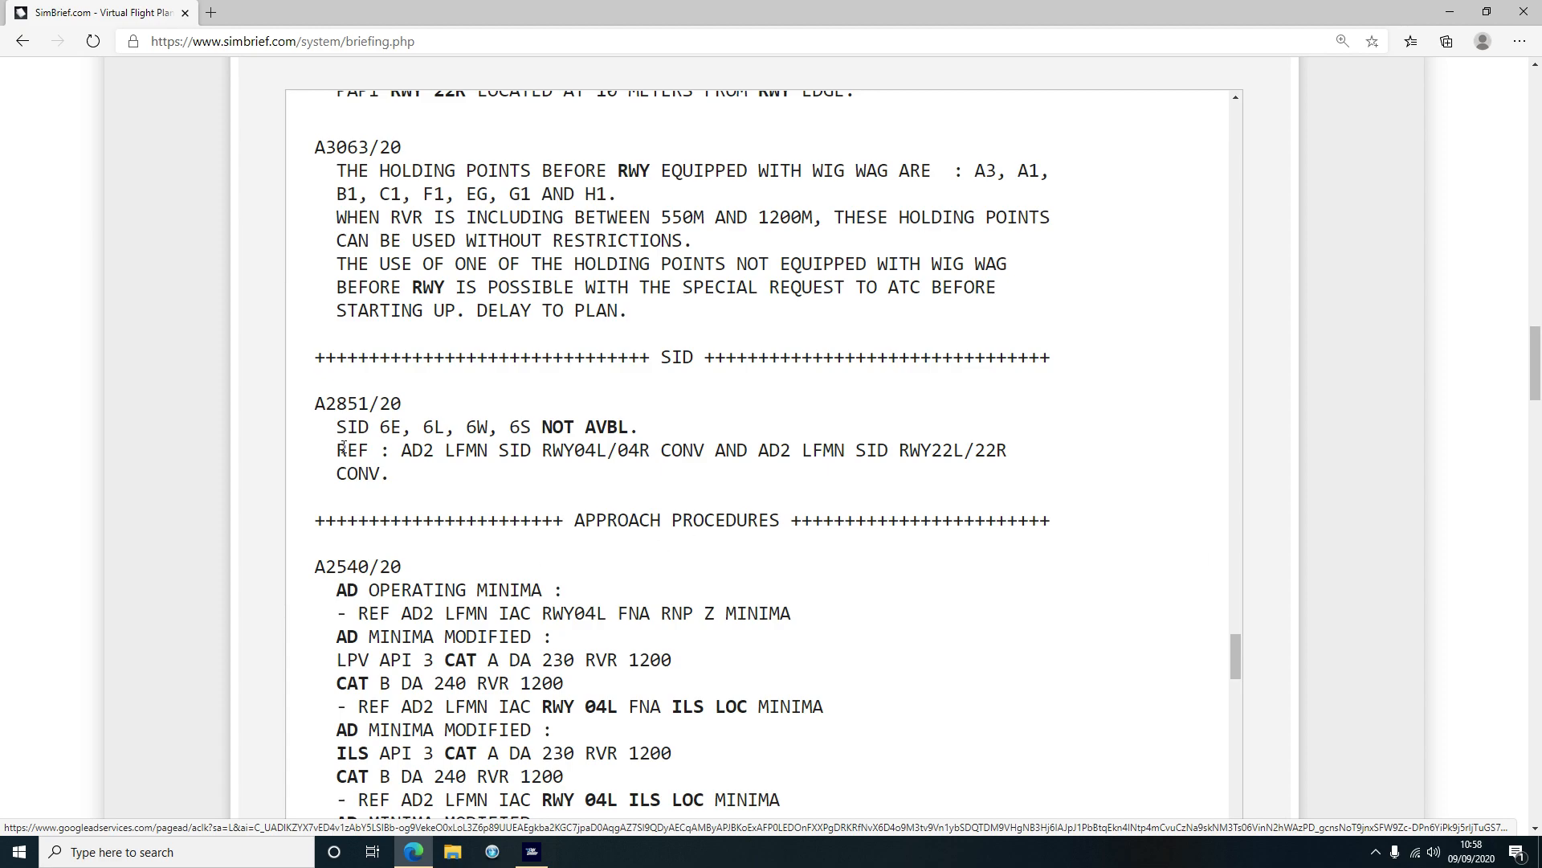
scroll(346, 450, down, 3)
drag(578, 562, 704, 562)
click(696, 675)
scroll(571, 617, down, 15)
scroll(571, 616, down, 4)
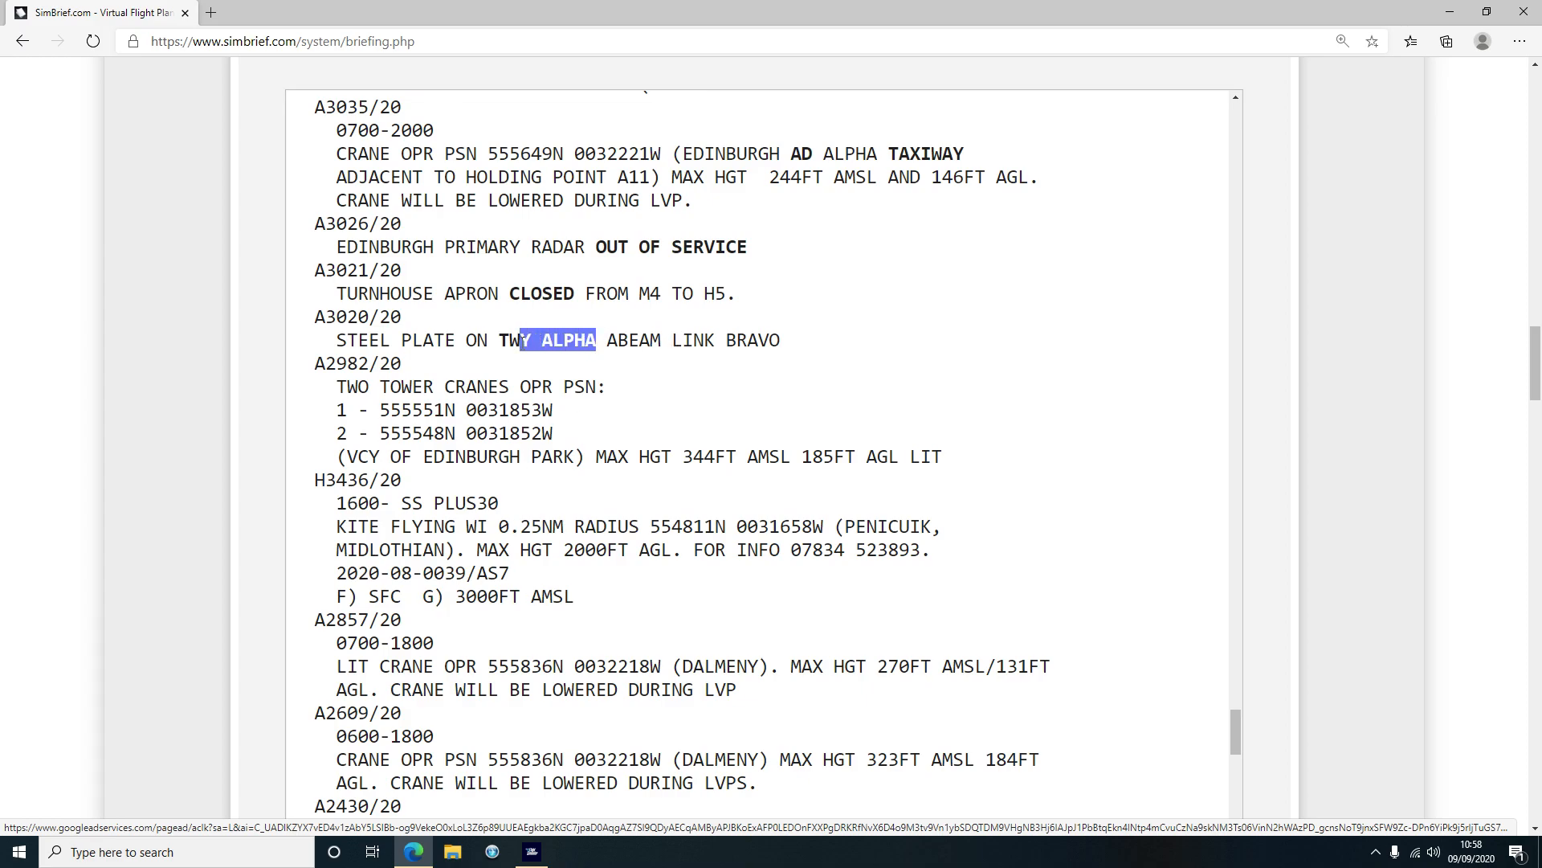
scroll(751, 635, down, 20)
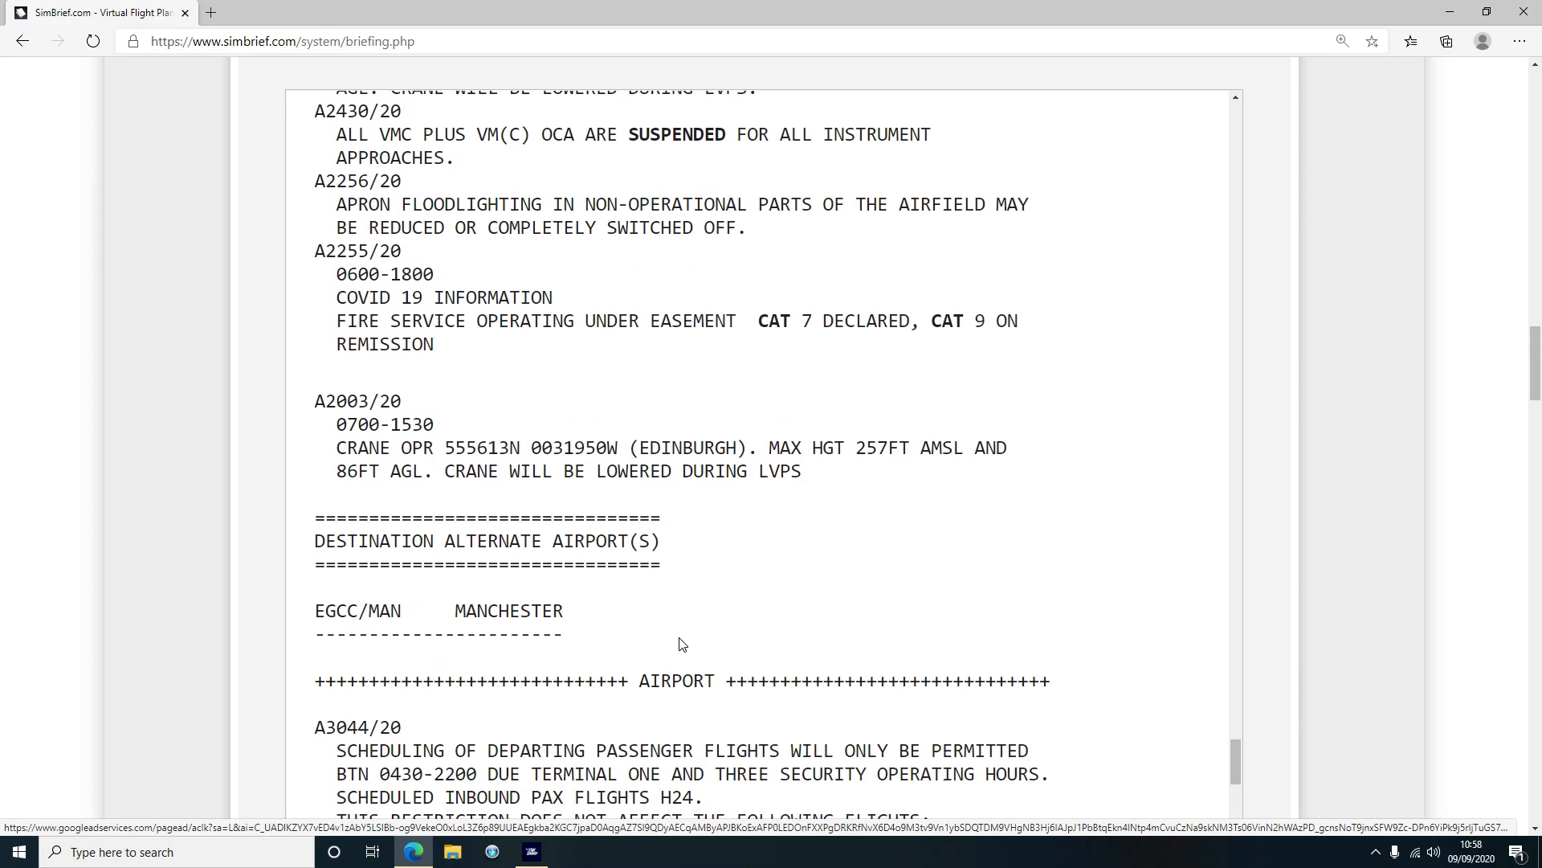
Scroll through the significant weather and upper wind charts at the end of the briefing
scroll(662, 635, down, 16)
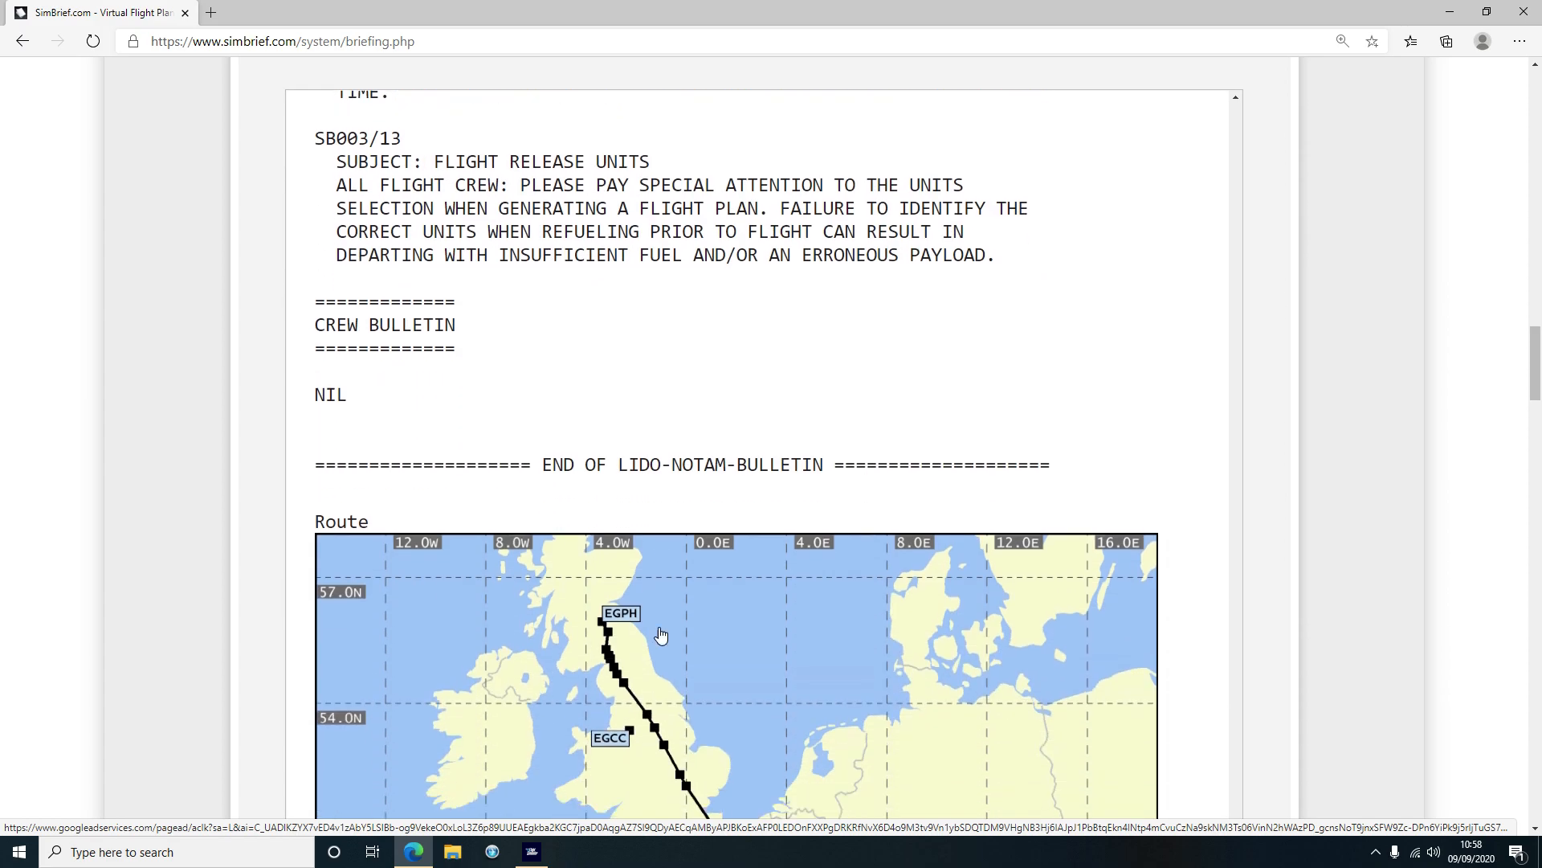
scroll(723, 618, up, 3)
scroll(772, 607, down, 2)
scroll(771, 603, down, 8)
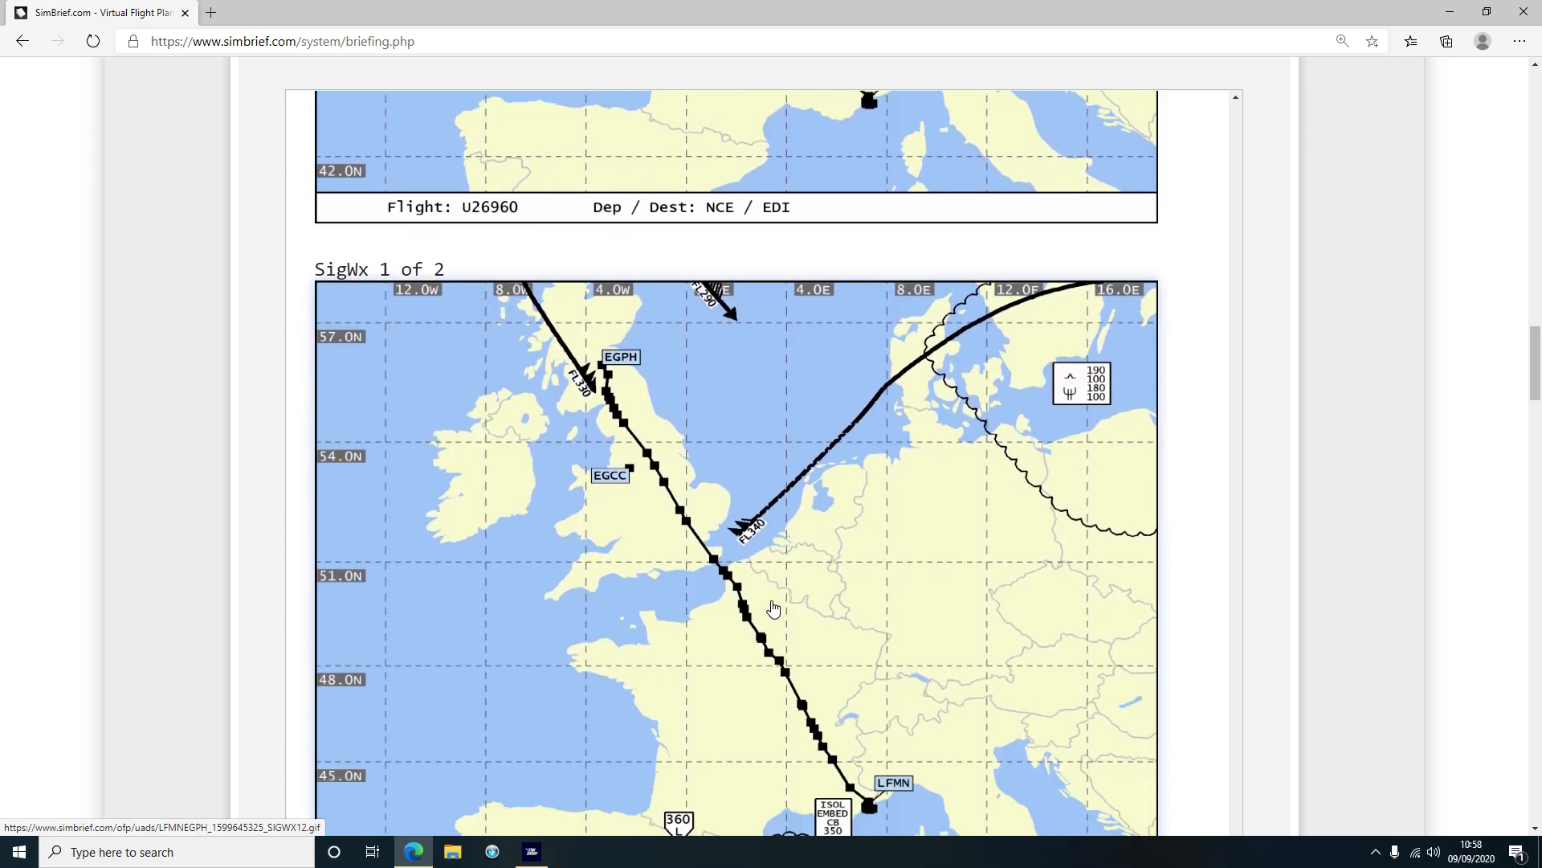
scroll(882, 609, up, 2)
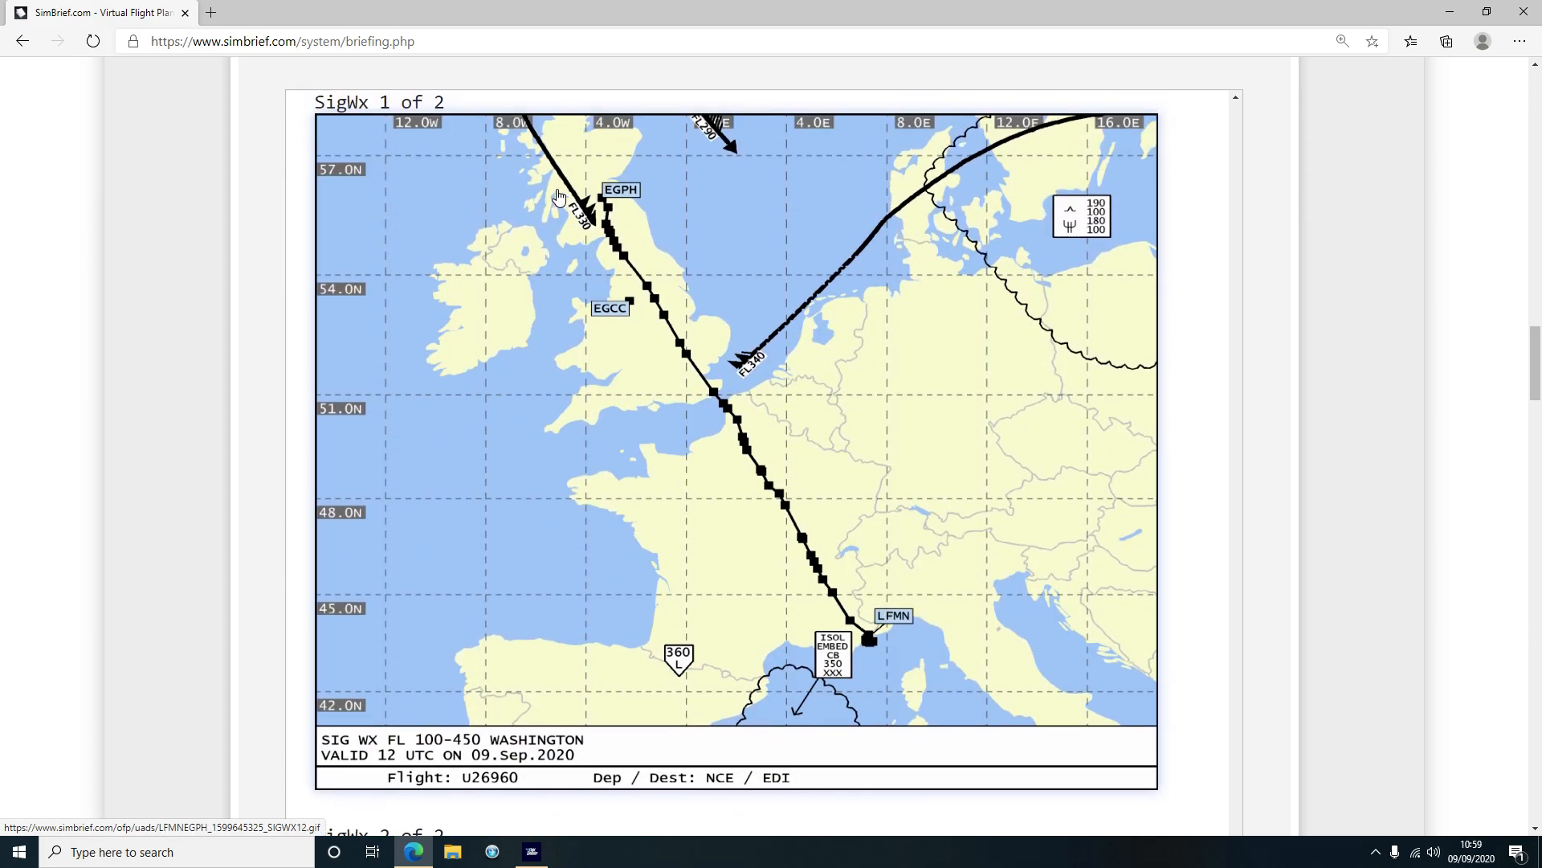
scroll(607, 434, down, 7)
scroll(607, 434, down, 9)
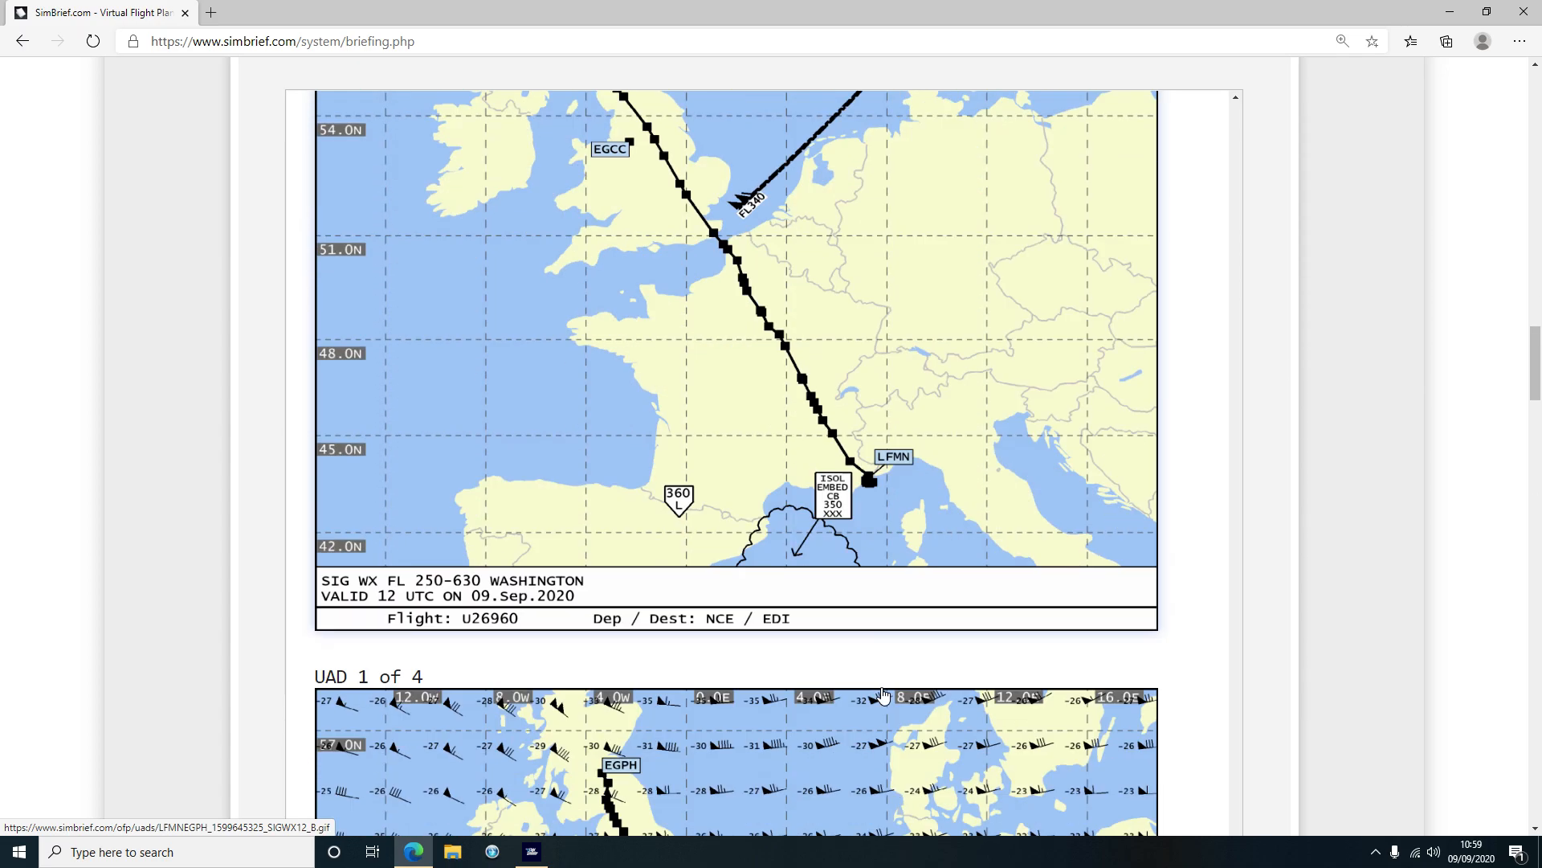
scroll(771, 346, down, 20)
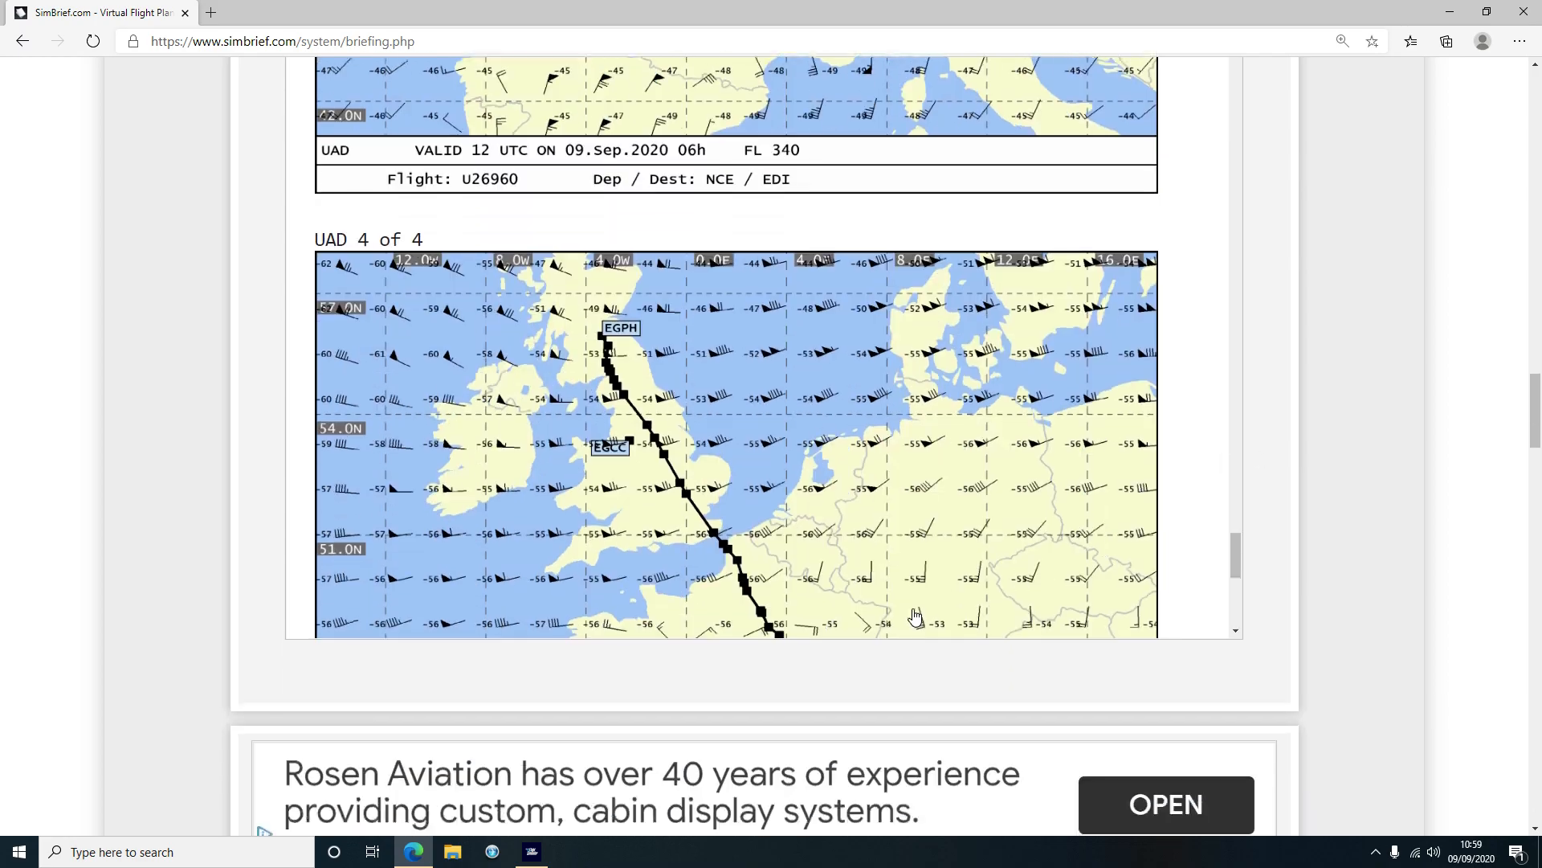
scroll(916, 617, down, 8)
scroll(930, 581, up, 8)
Return to the top of the briefing at the Dispatch Output toolbar and OFP Summary
drag(1237, 572, 1217, 311)
scroll(1217, 311, up, 10)
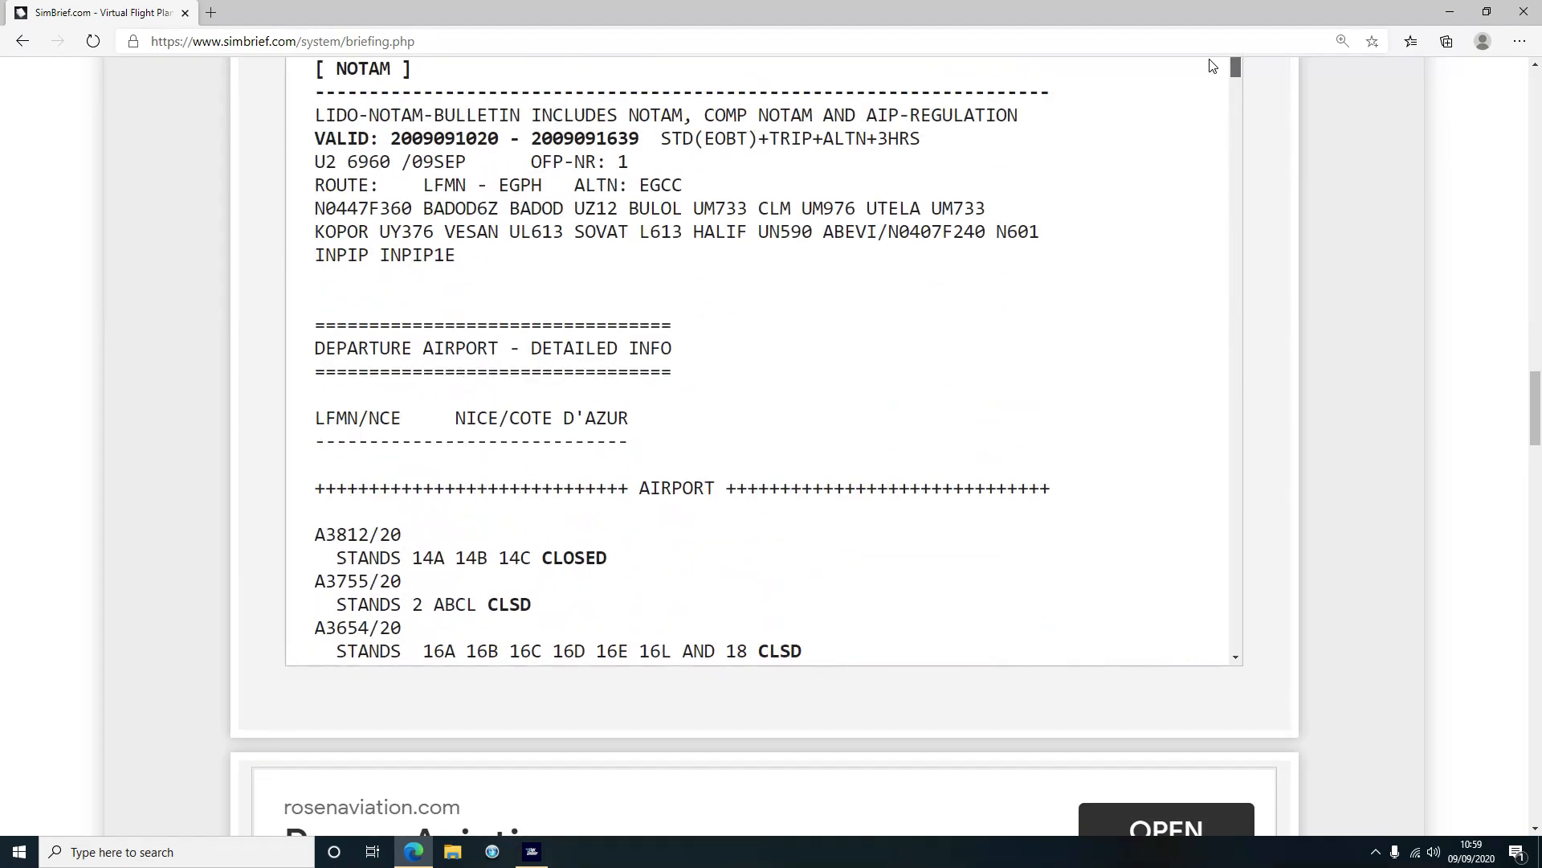
scroll(1347, 421, up, 5)
drag(1237, 514, 1239, 128)
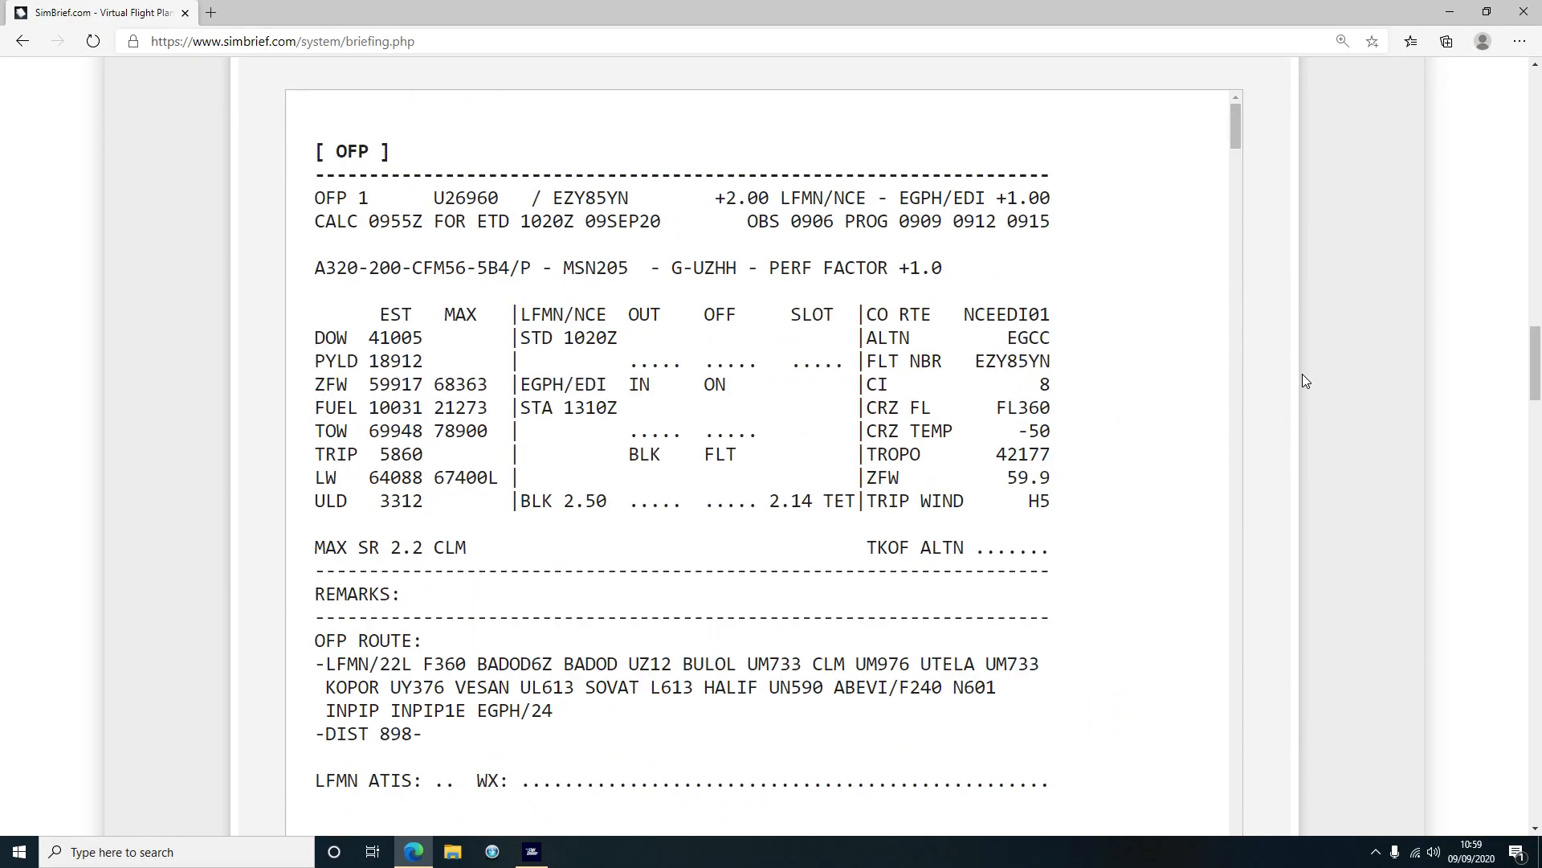
scroll(1375, 402, up, 15)
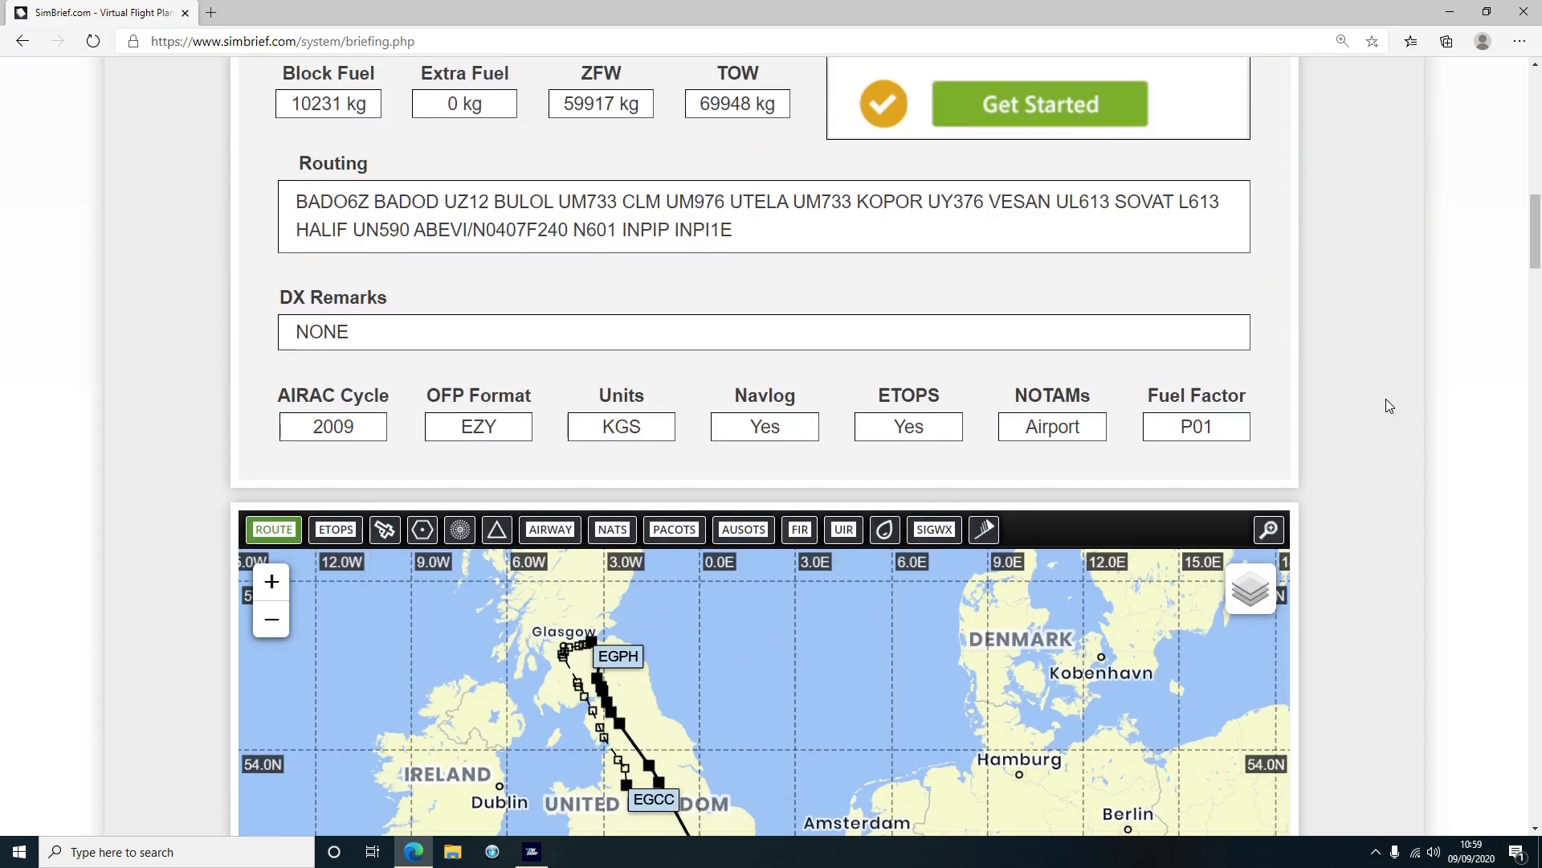
scroll(1388, 404, up, 4)
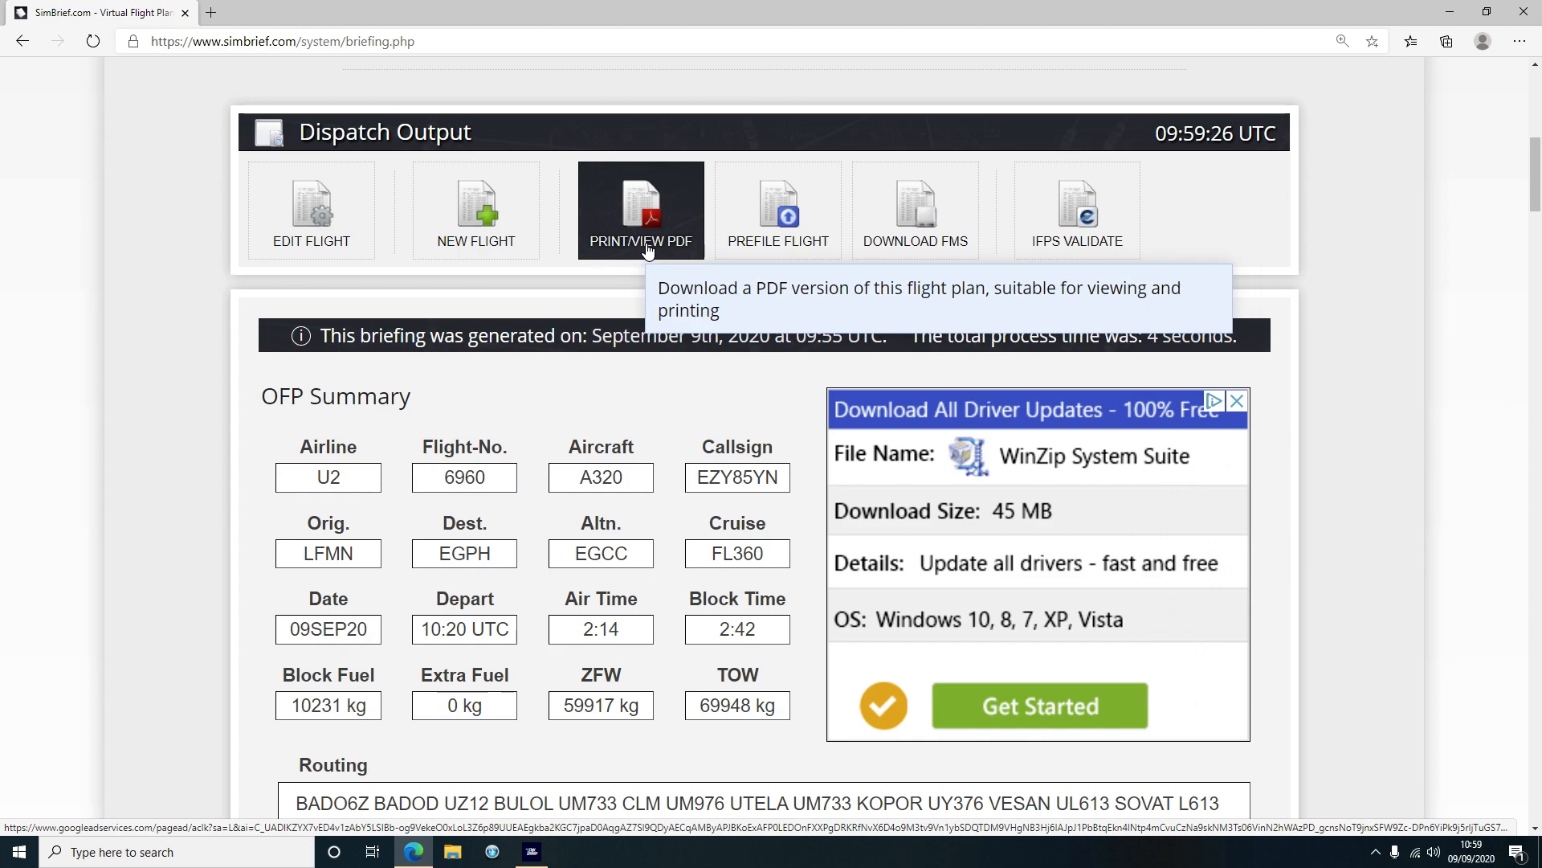
click(788, 222)
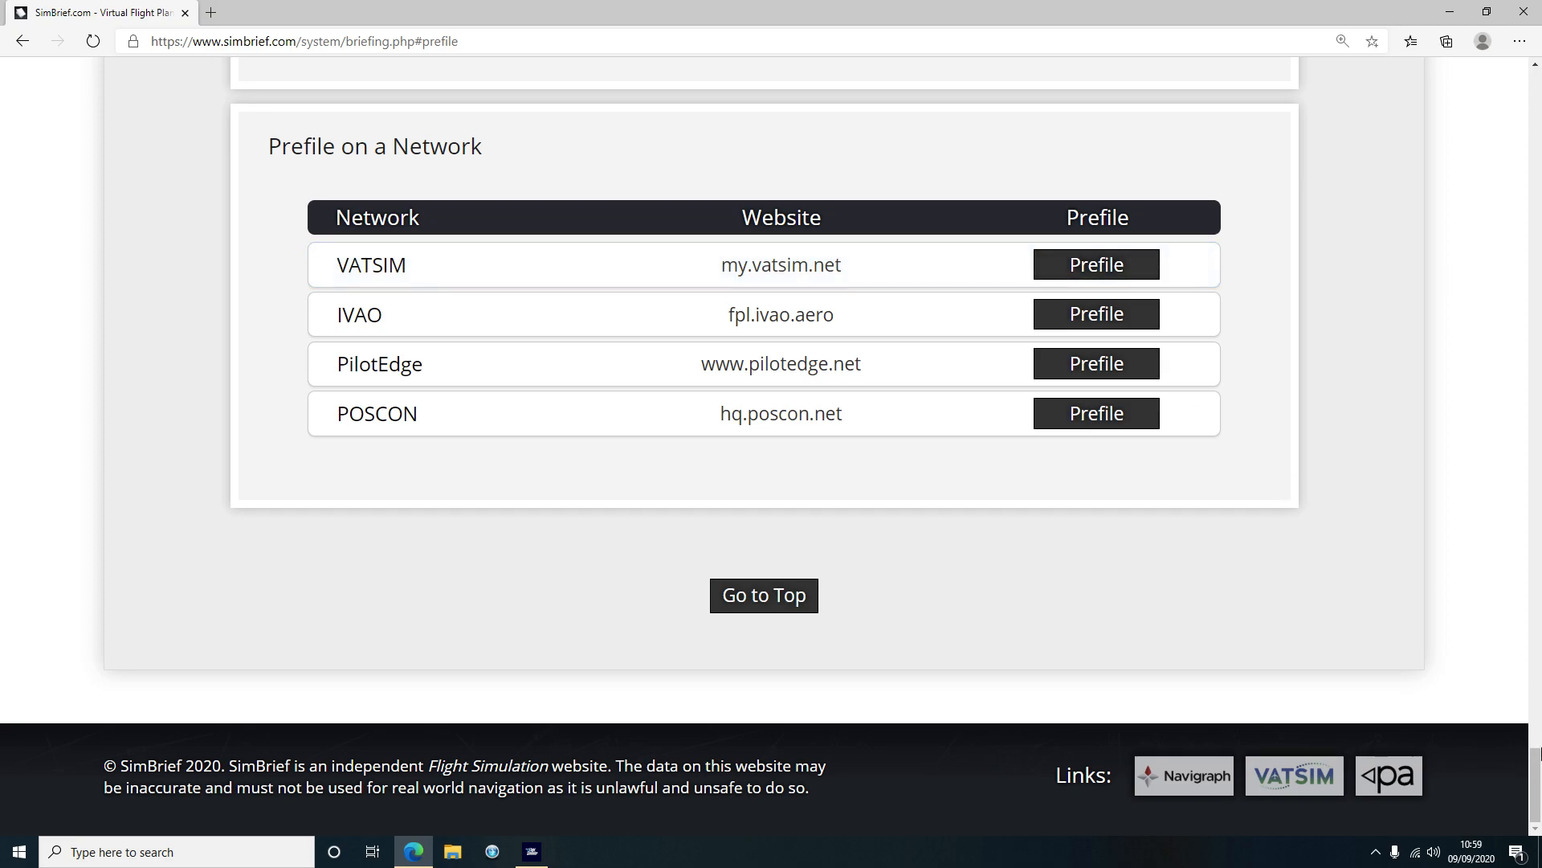
scroll(1518, 767, up, 3)
drag(1517, 762, 1528, 190)
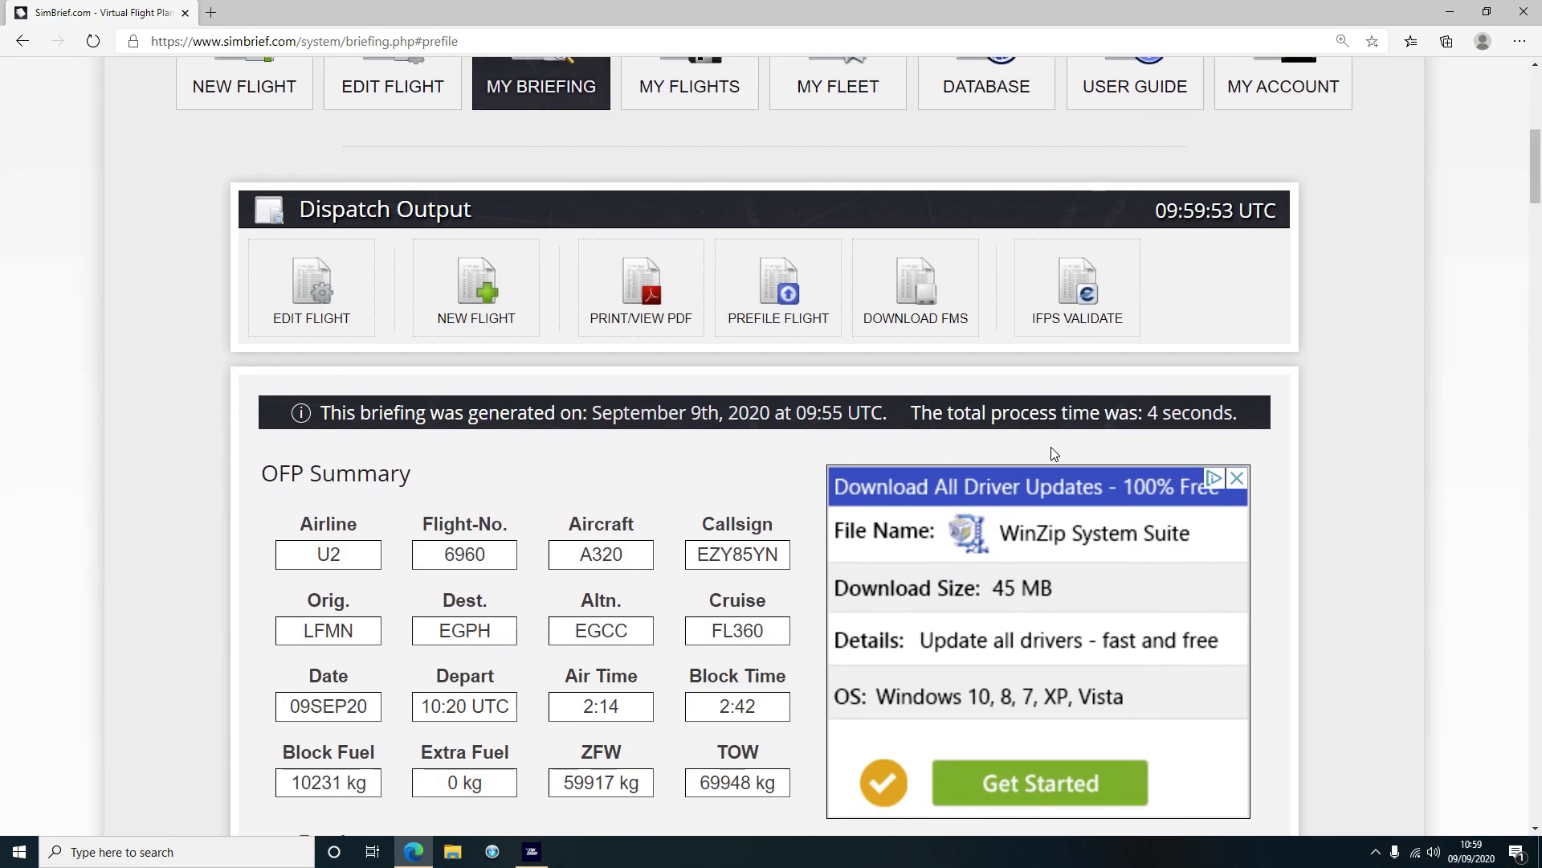
Download the FS2020 flight plan from SimBrief's DOWNLOAD FMS list
click(915, 298)
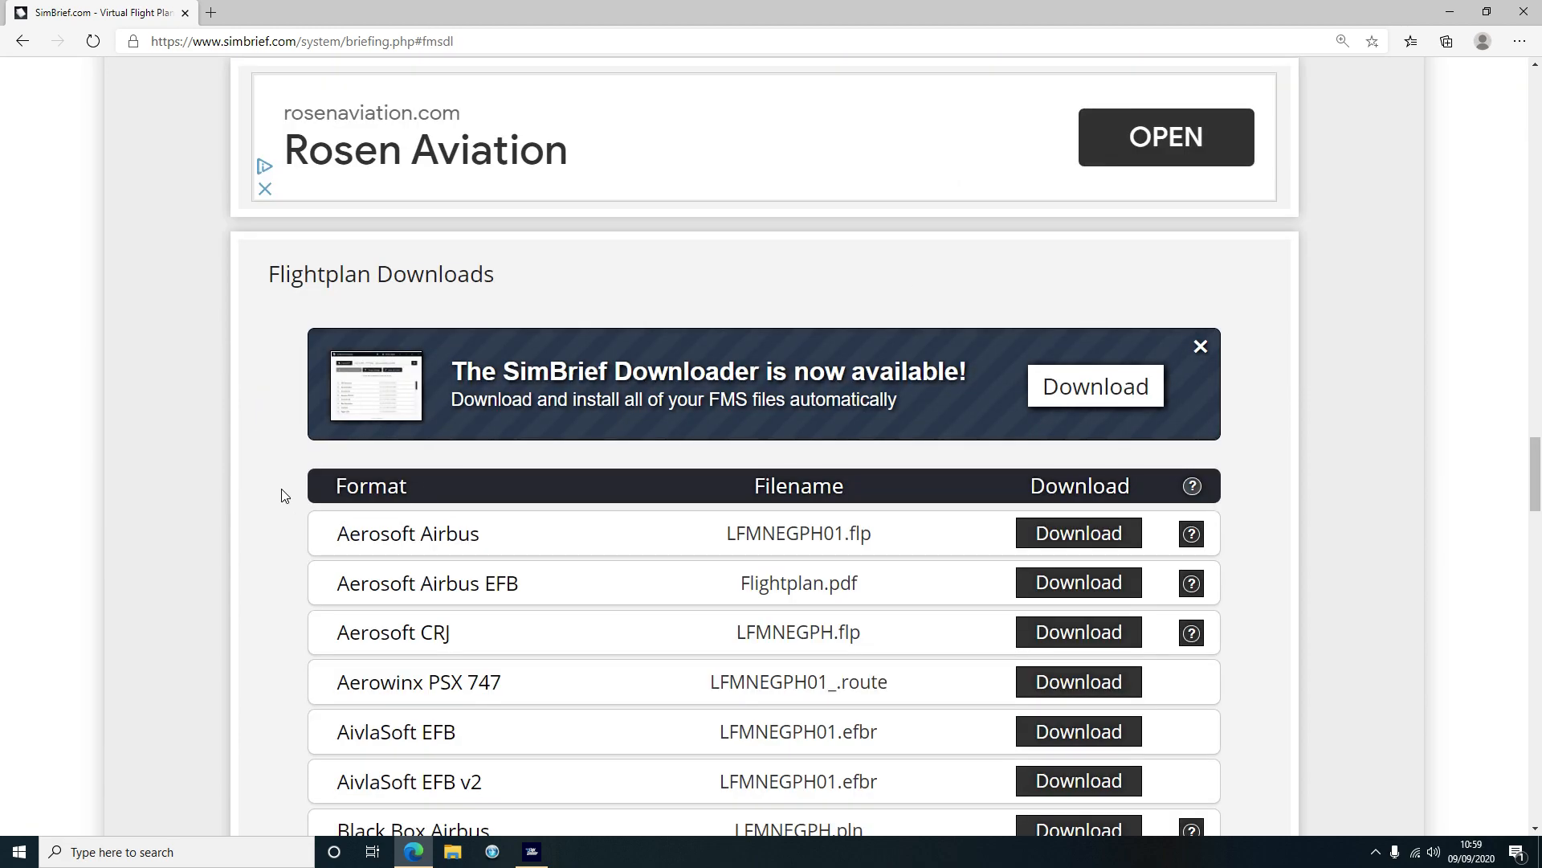
scroll(285, 474, down, 4)
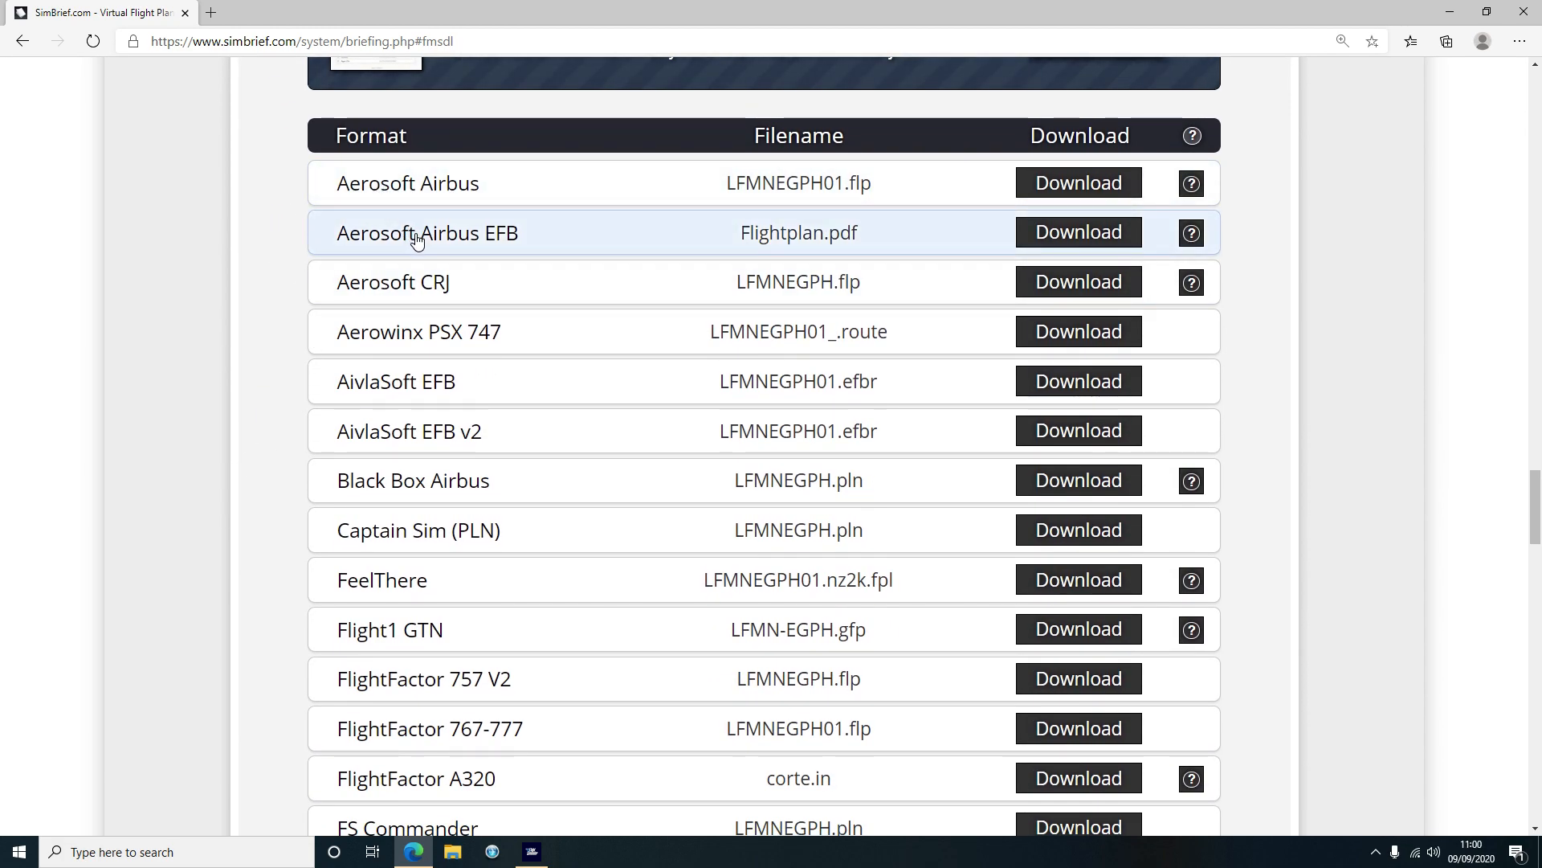
scroll(458, 434, down, 5)
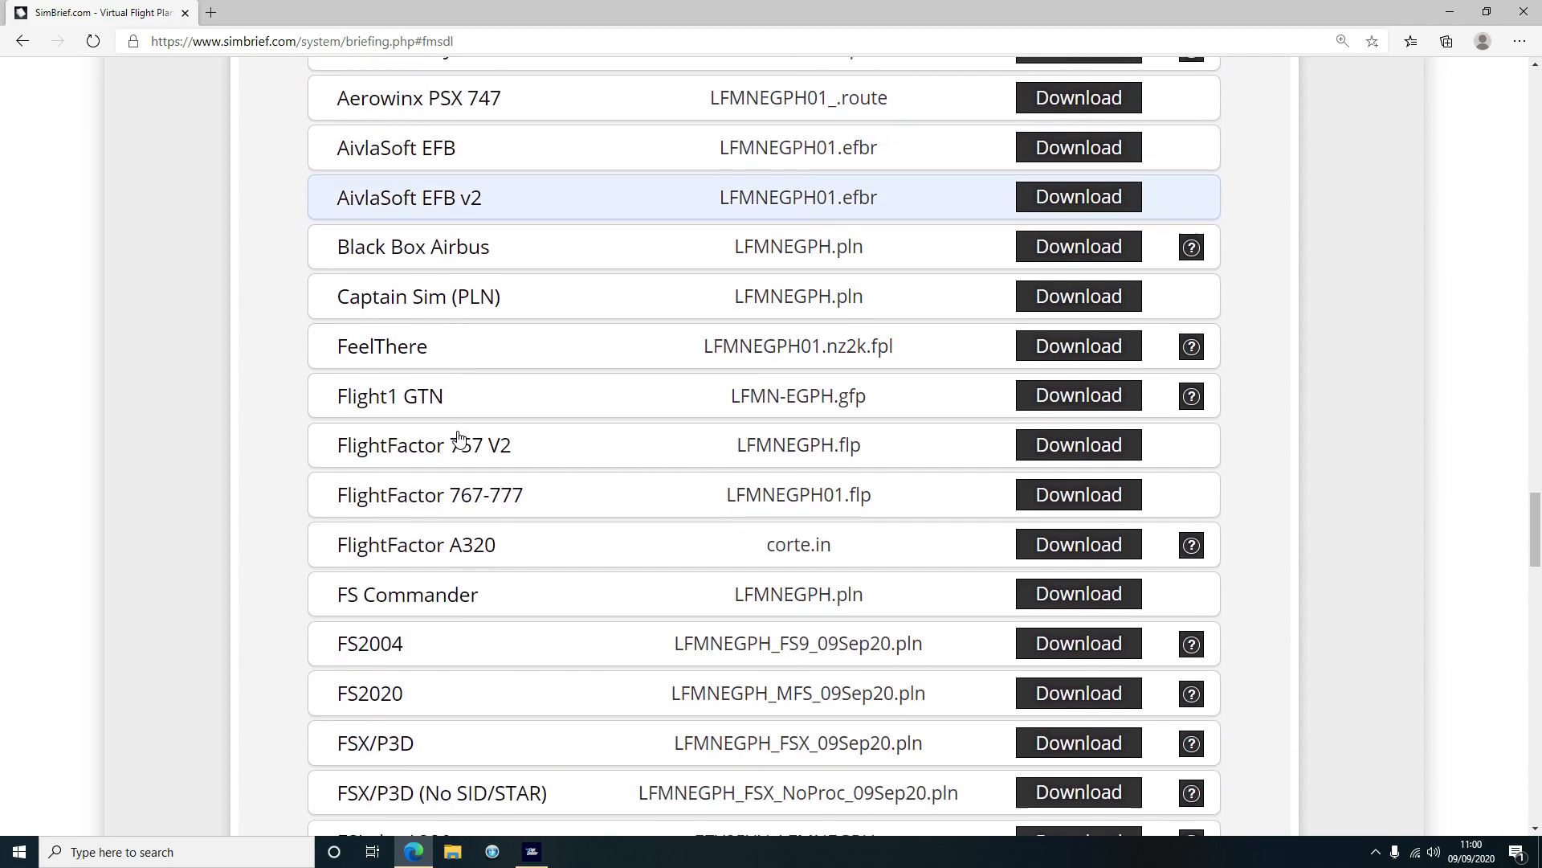
scroll(453, 435, down, 1)
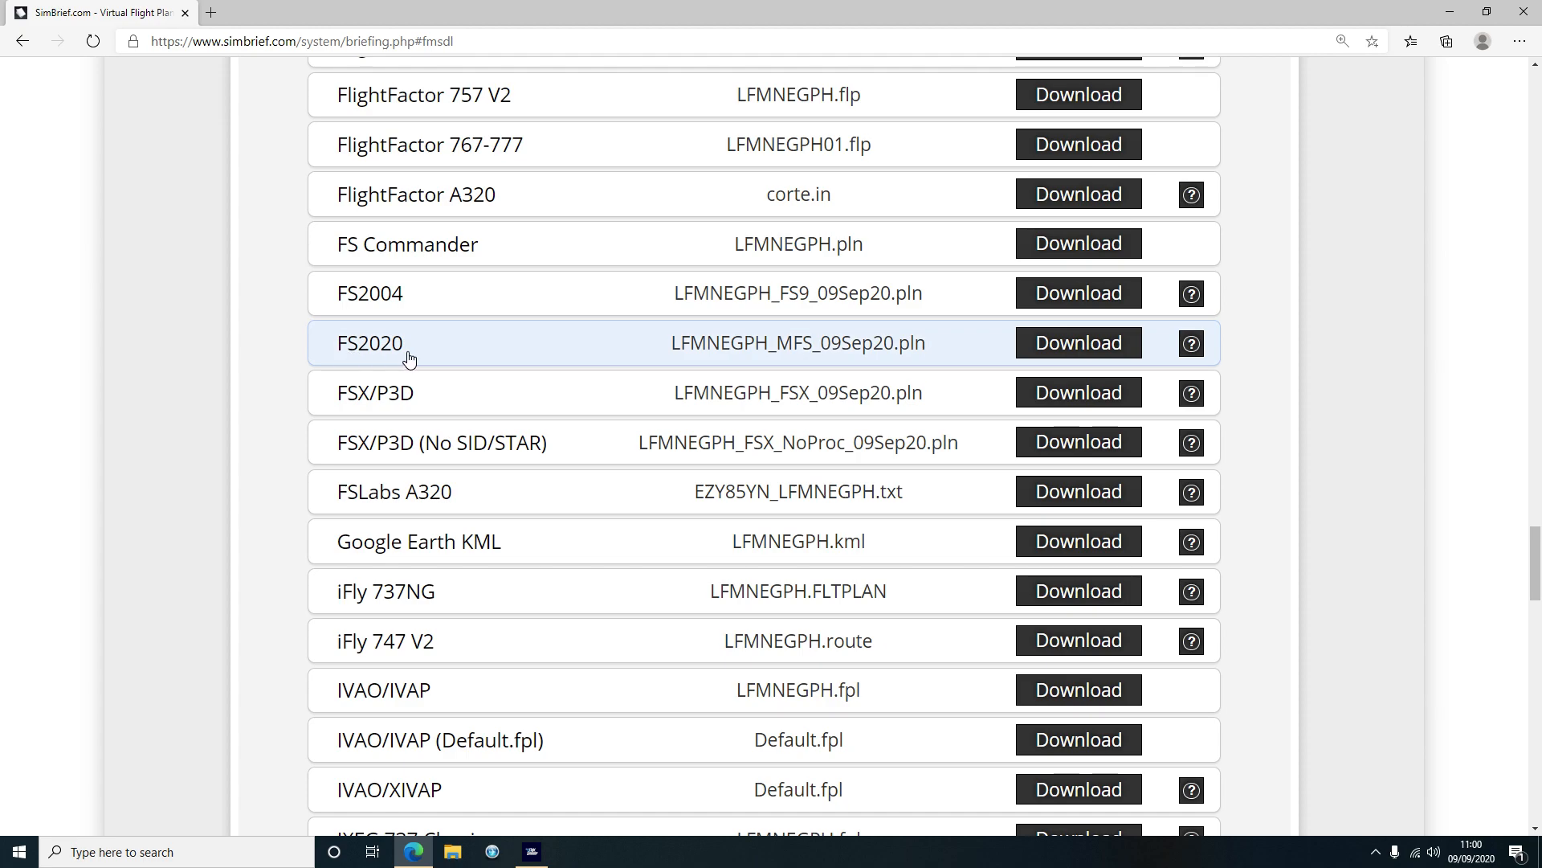
click(1084, 351)
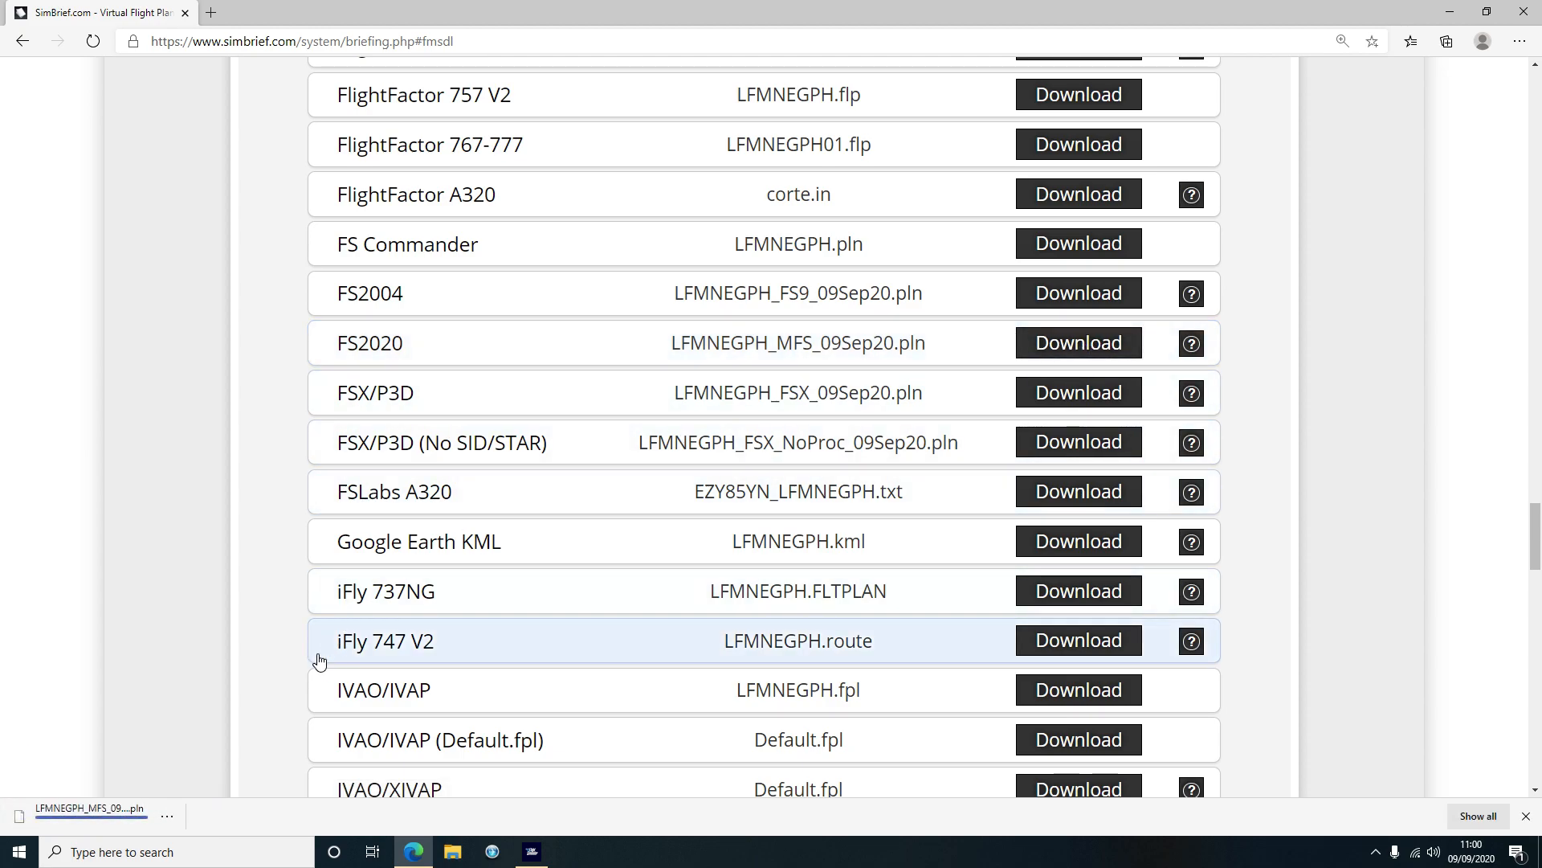
Confirm LFMNEGPH_MFS_09Sep20.pln is in the Downloads folder, then close Explorer
click(167, 816)
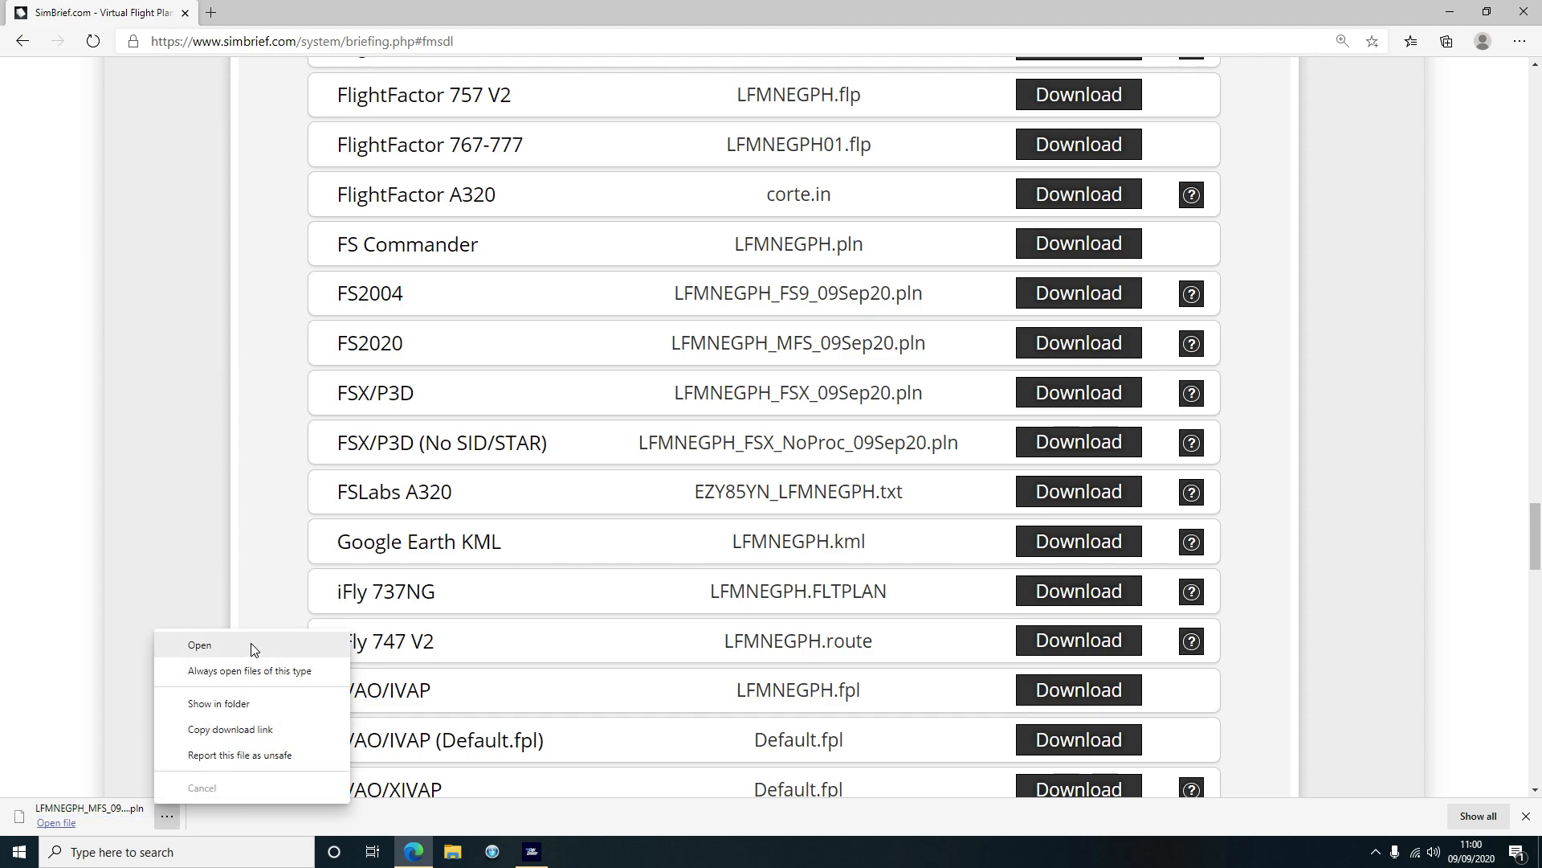
click(249, 707)
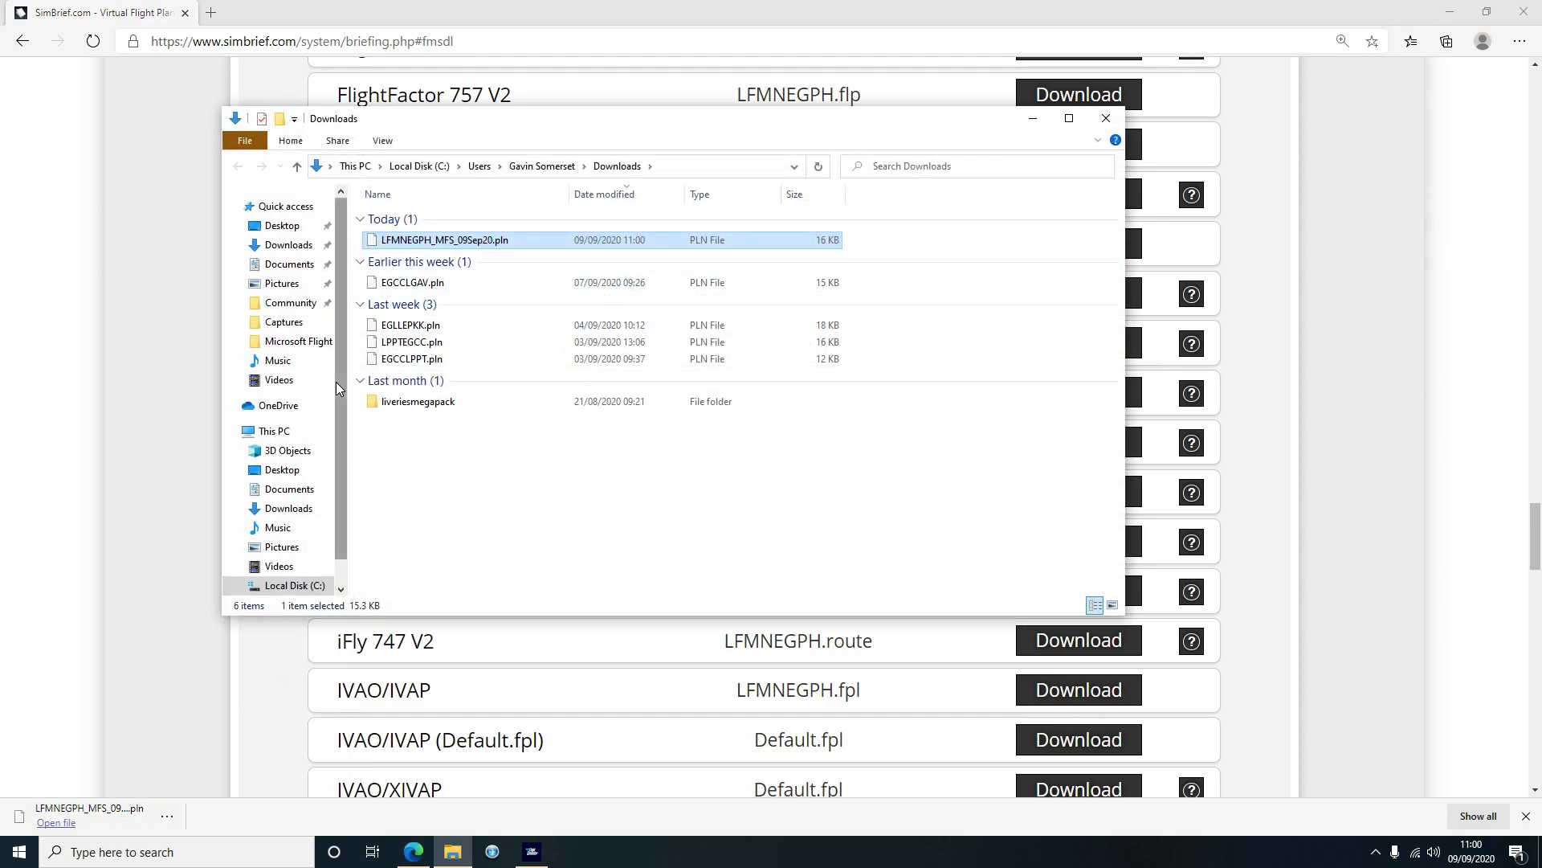
click(1106, 119)
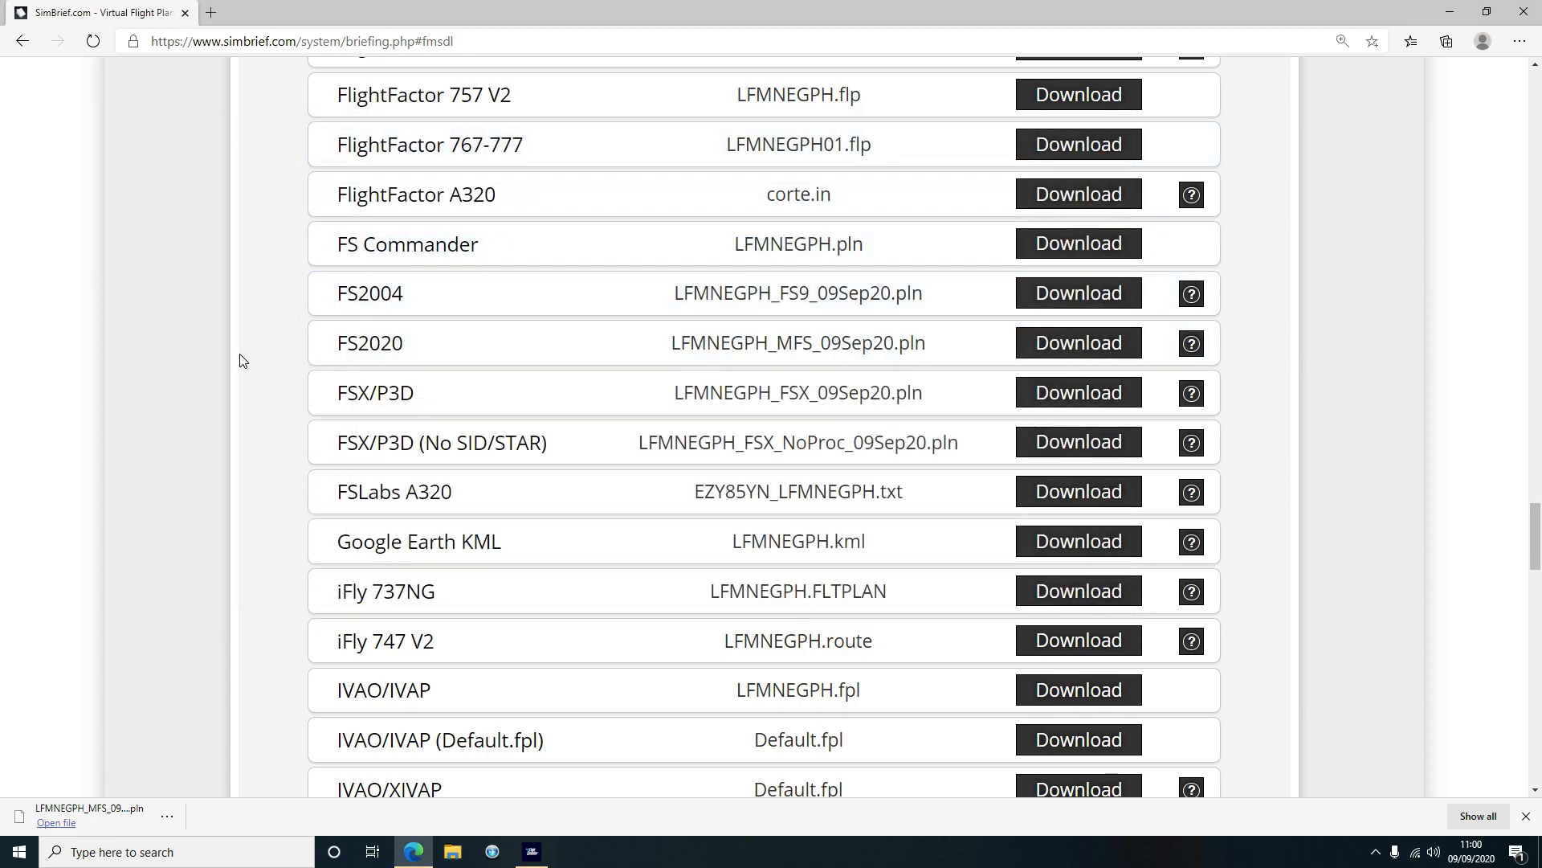
scroll(236, 359, up, 1)
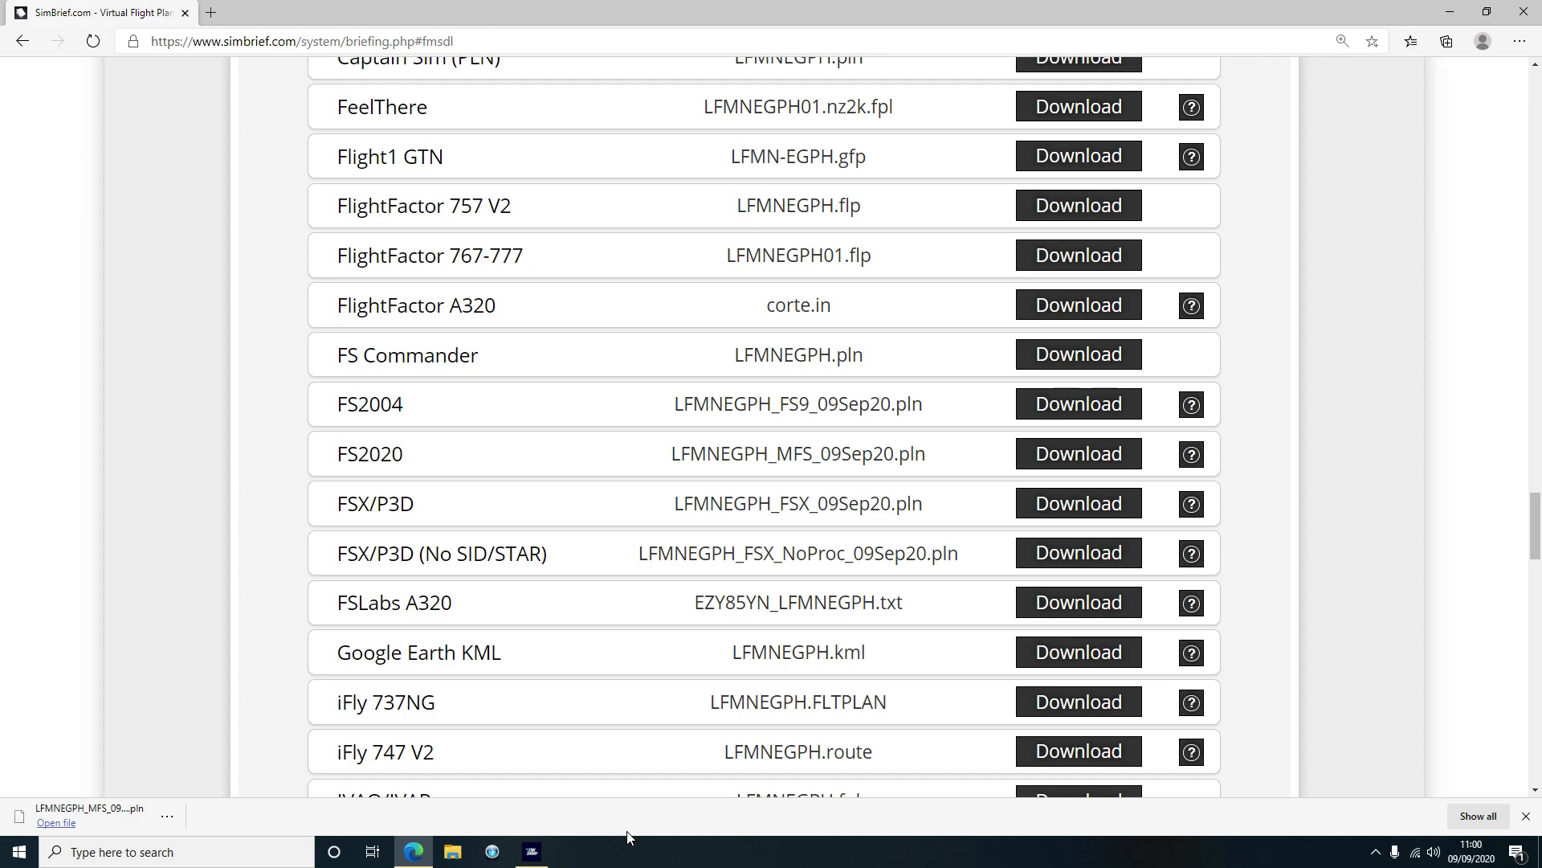
Load LFMNEGPH_MFS_09Sep20.pln from Downloads onto the Flight Simulator world map
click(532, 853)
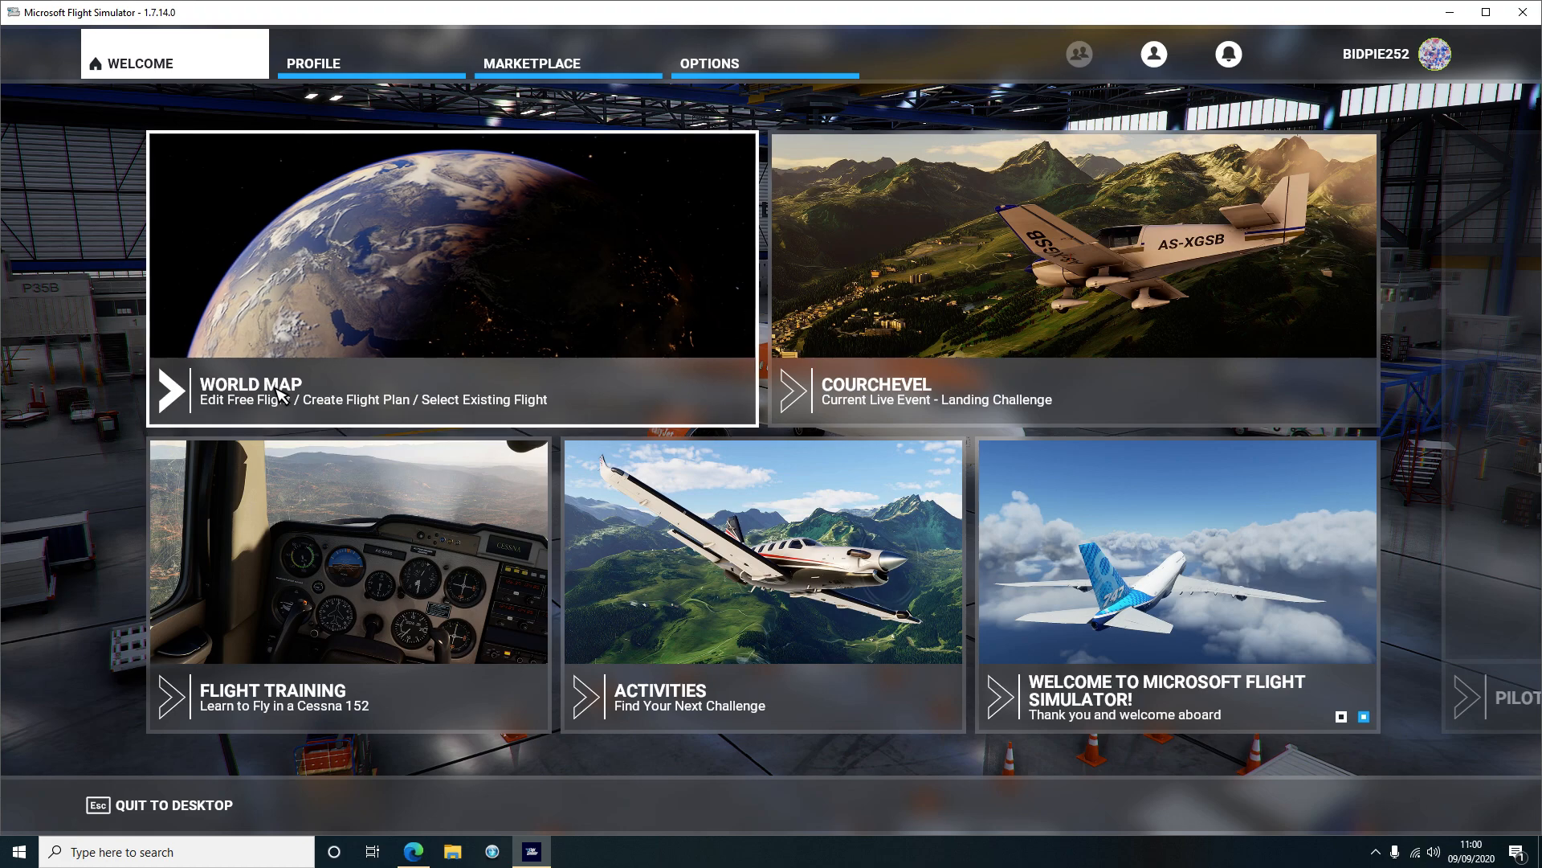
click(249, 395)
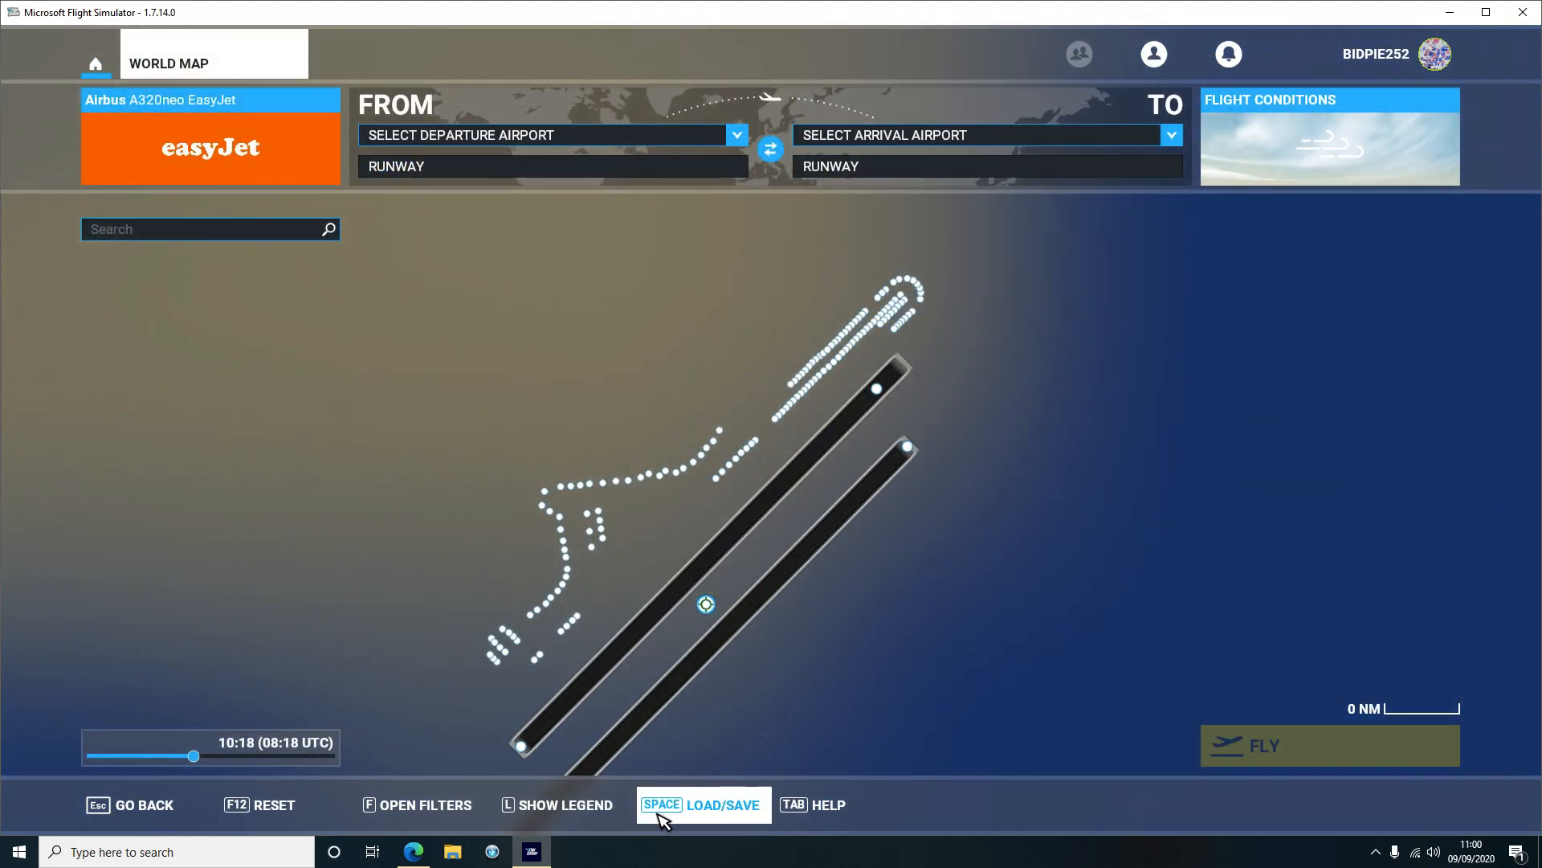
click(703, 813)
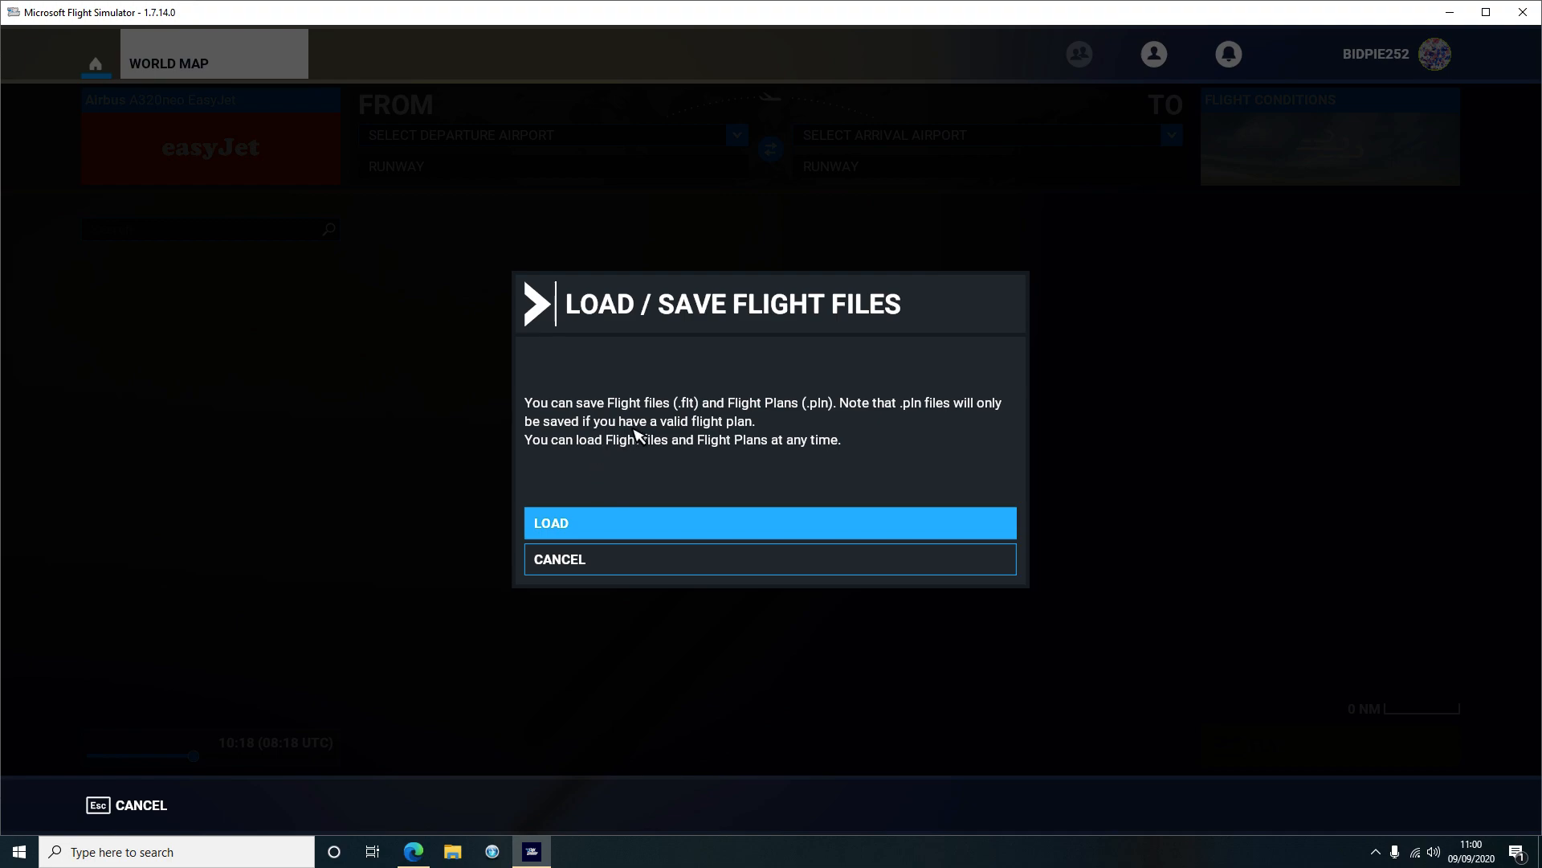
click(585, 526)
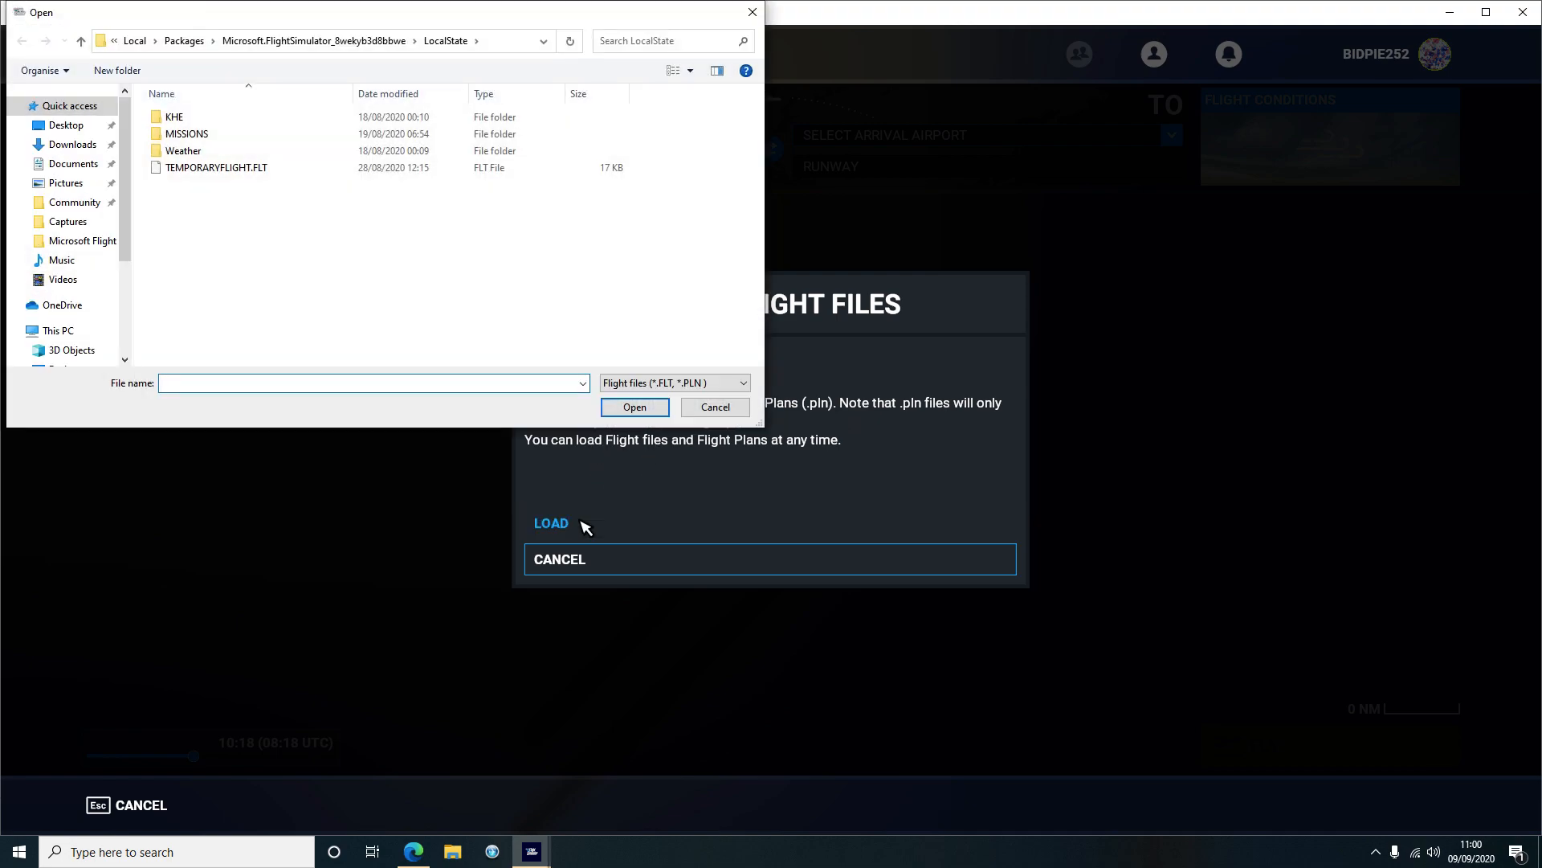
click(70, 145)
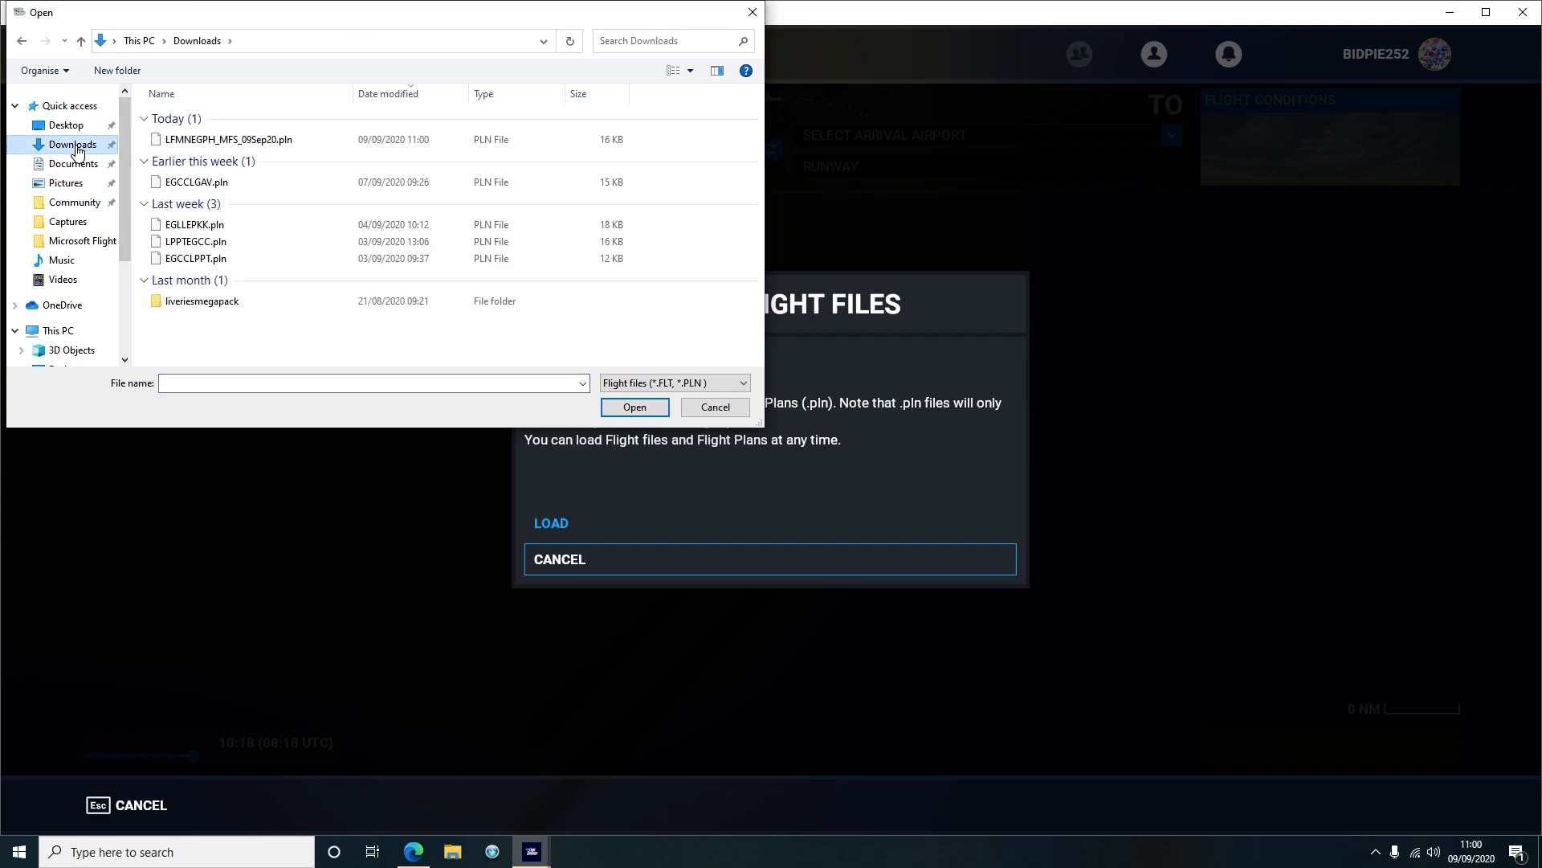
double_click(235, 141)
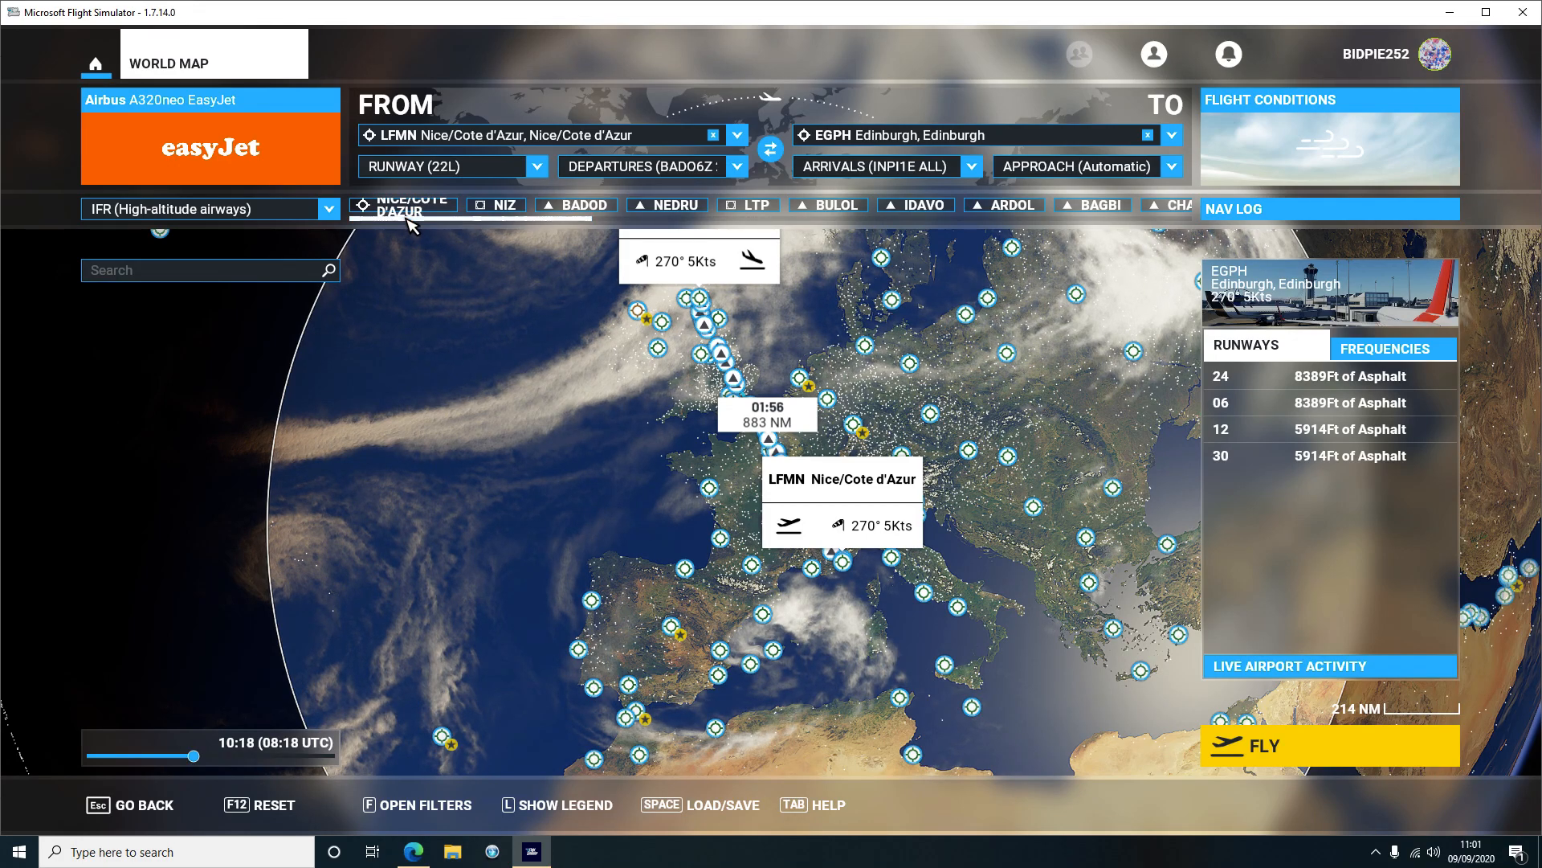
drag(372, 221, 1051, 232)
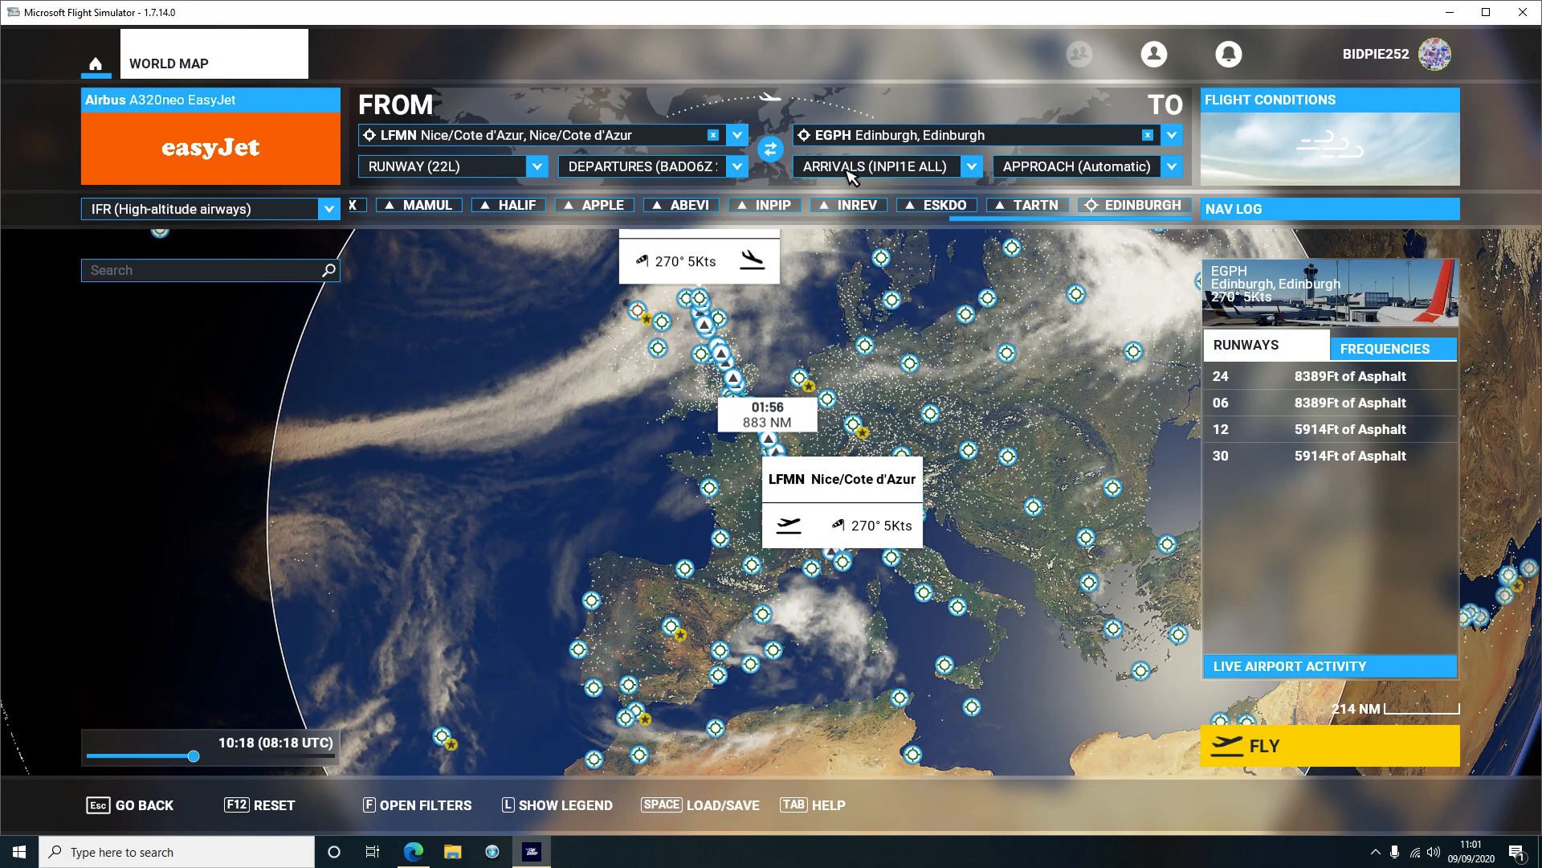
click(416, 856)
drag(1532, 554, 1534, 405)
drag(480, 440, 553, 440)
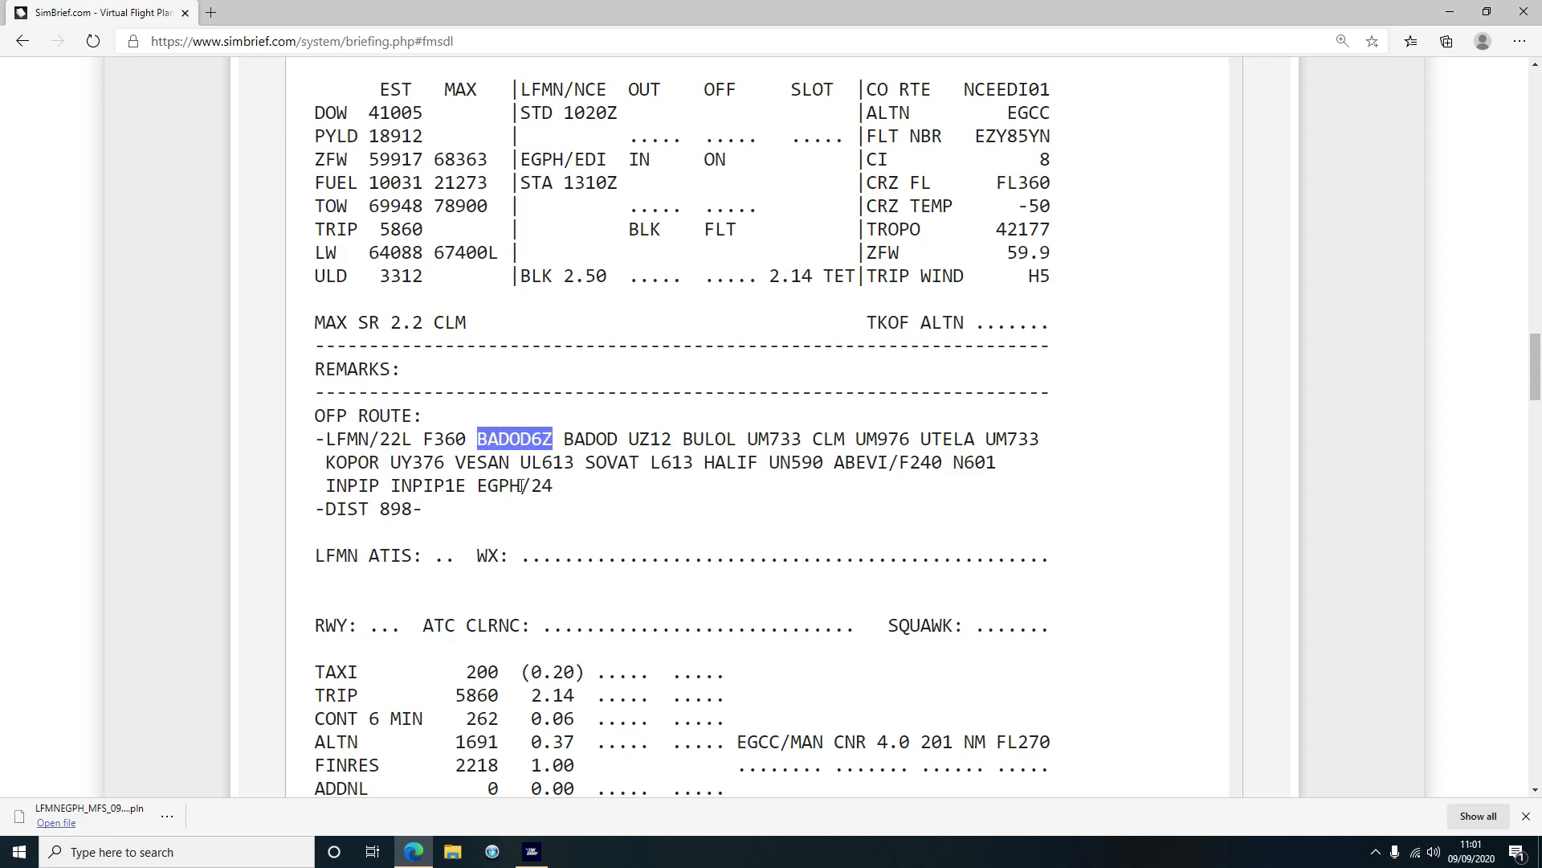
drag(464, 486, 395, 486)
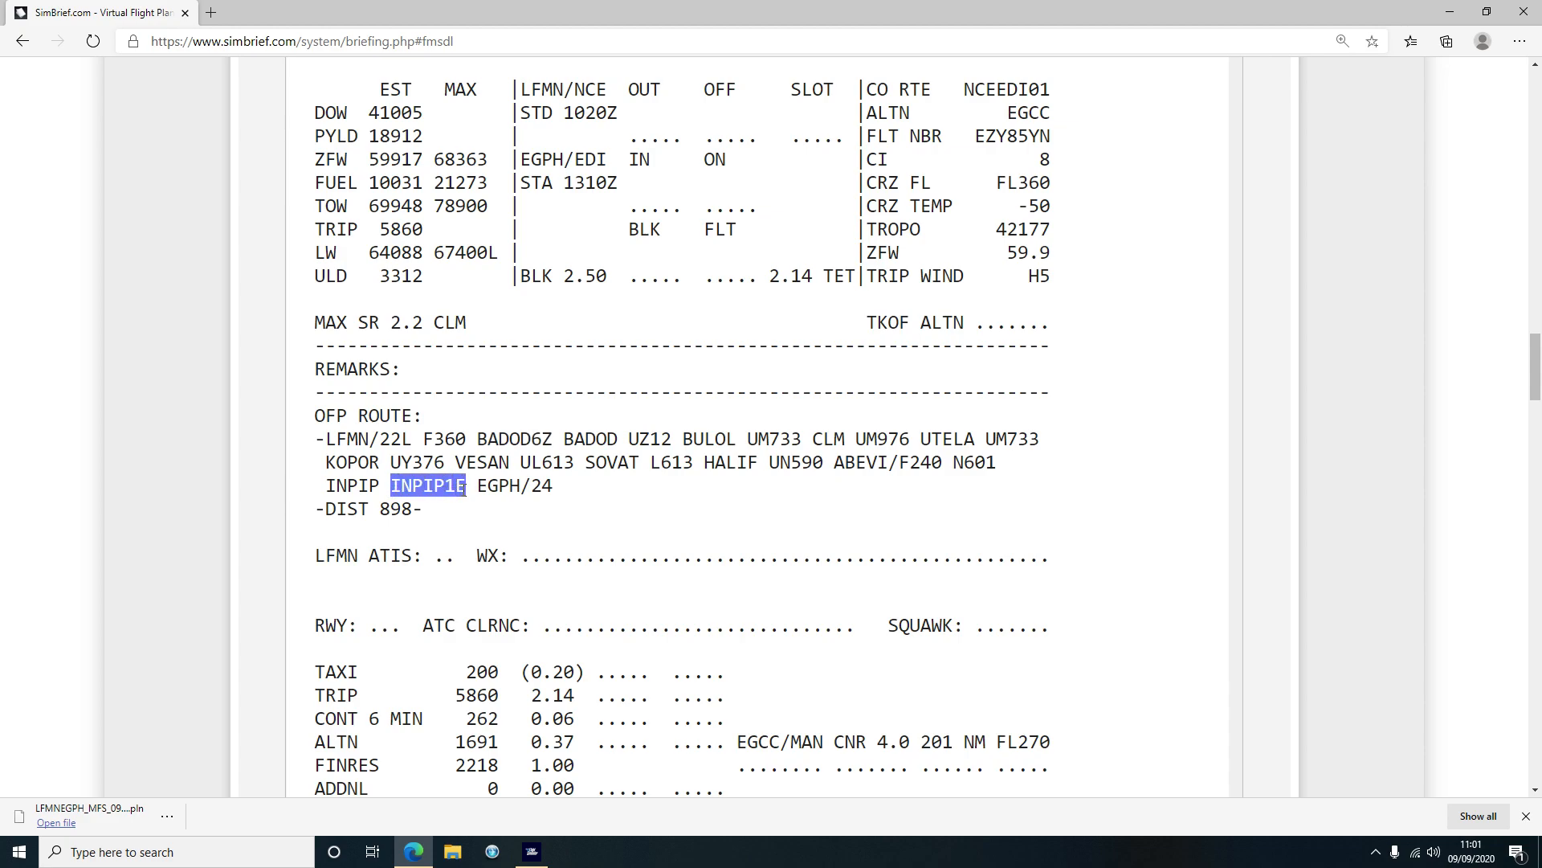
click(531, 852)
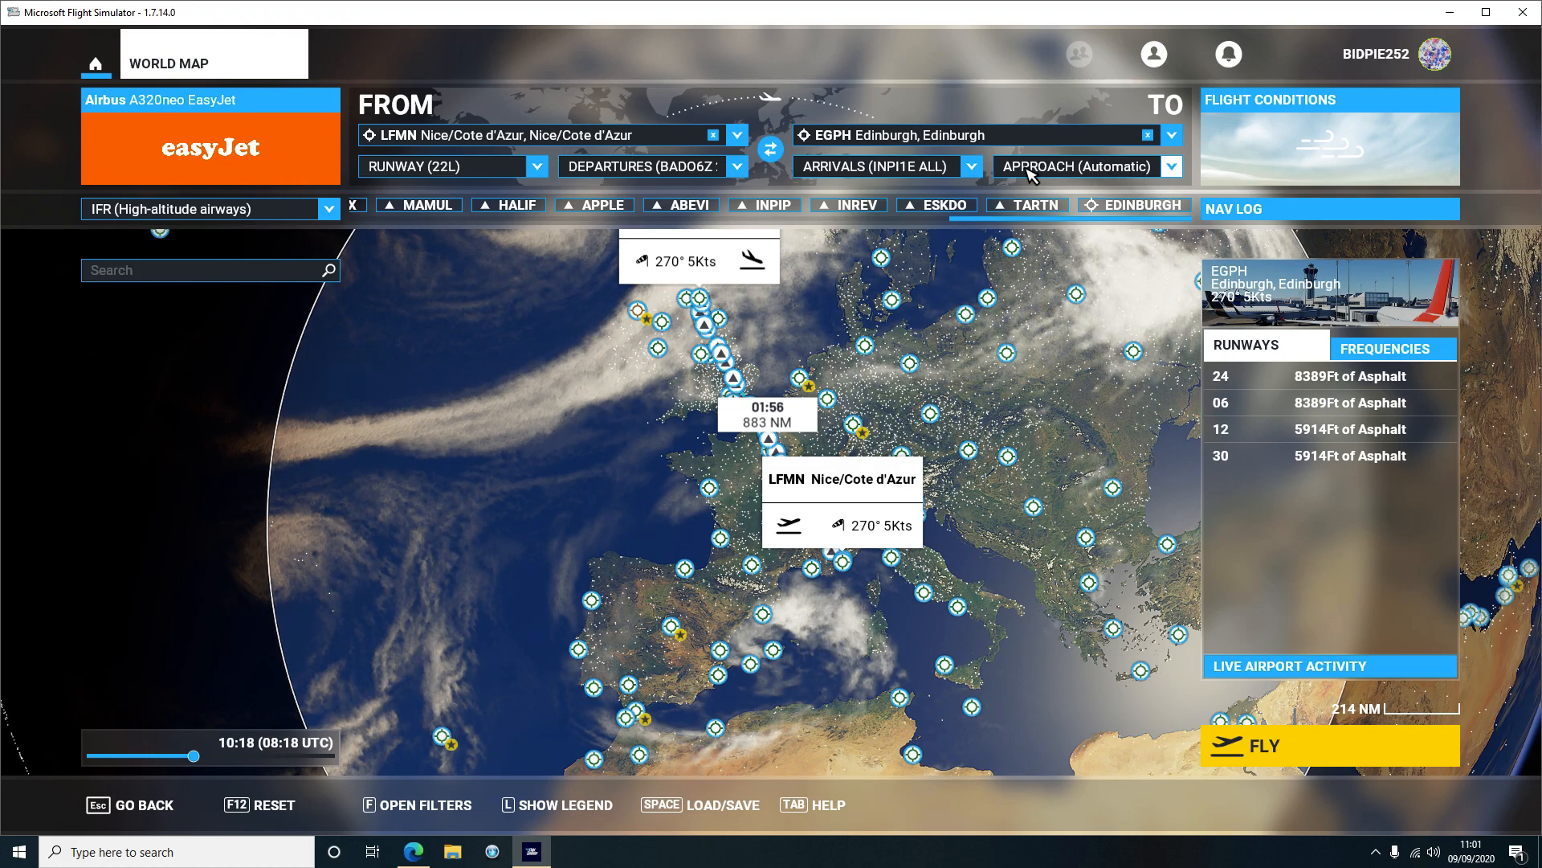
Set the Edinburgh approach to ILS 24
click(1167, 170)
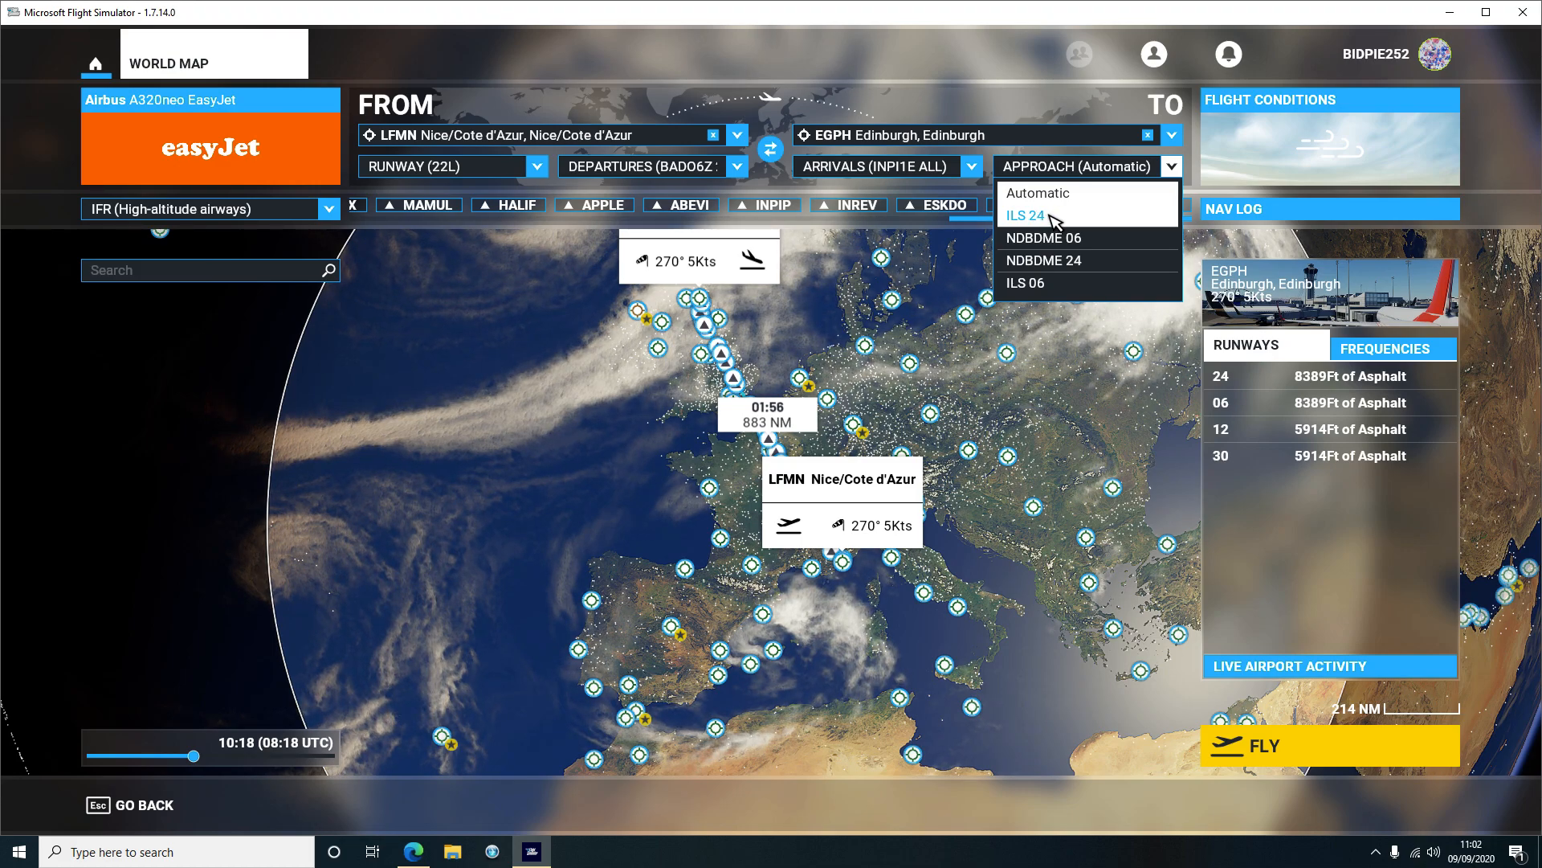
click(1052, 217)
scroll(692, 299, up, 3)
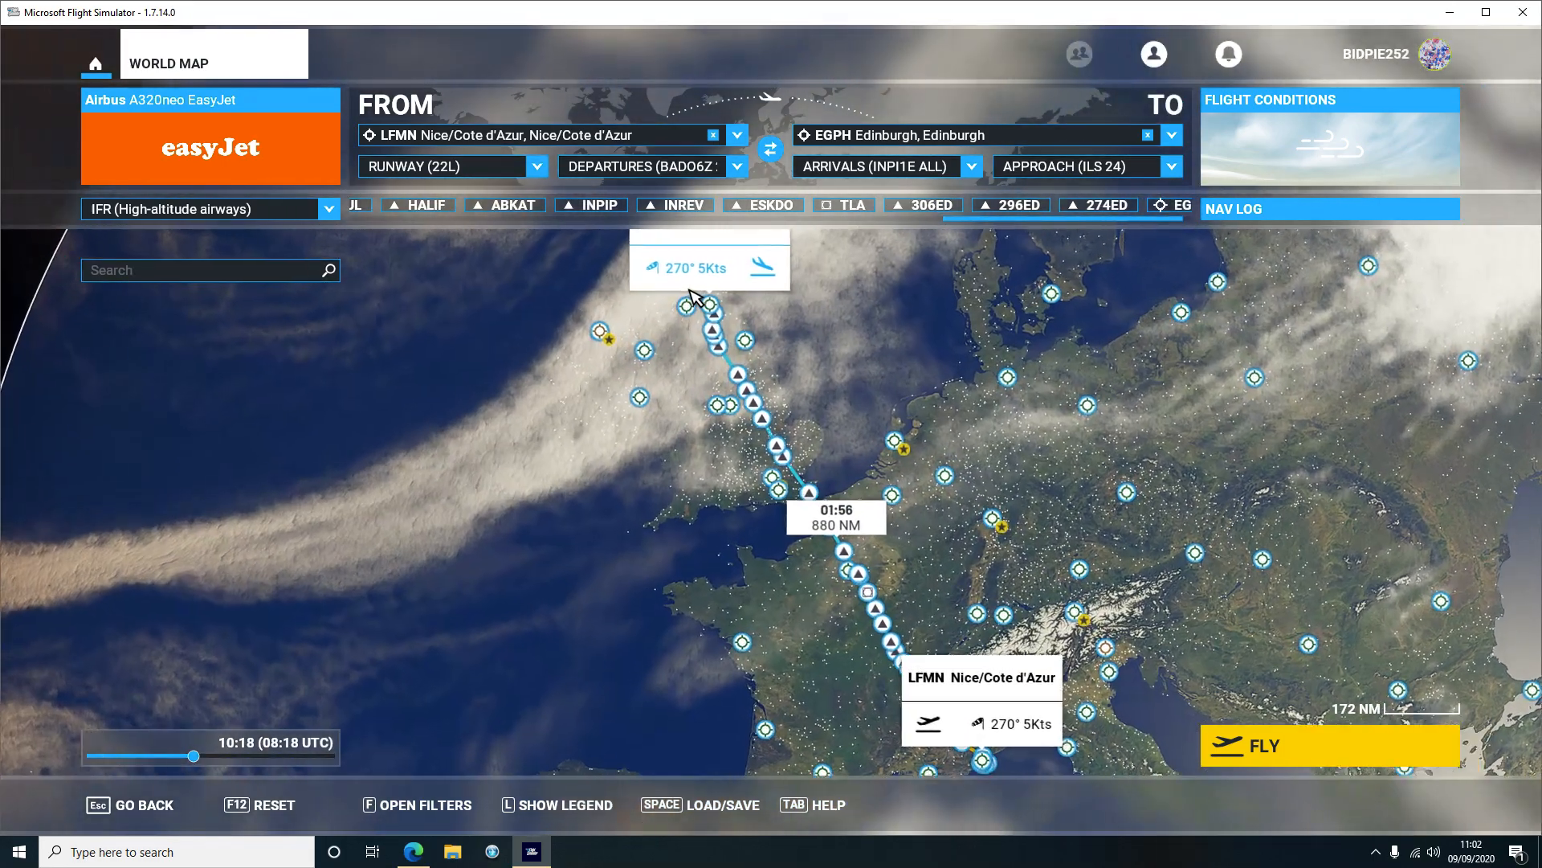
scroll(693, 299, up, 5)
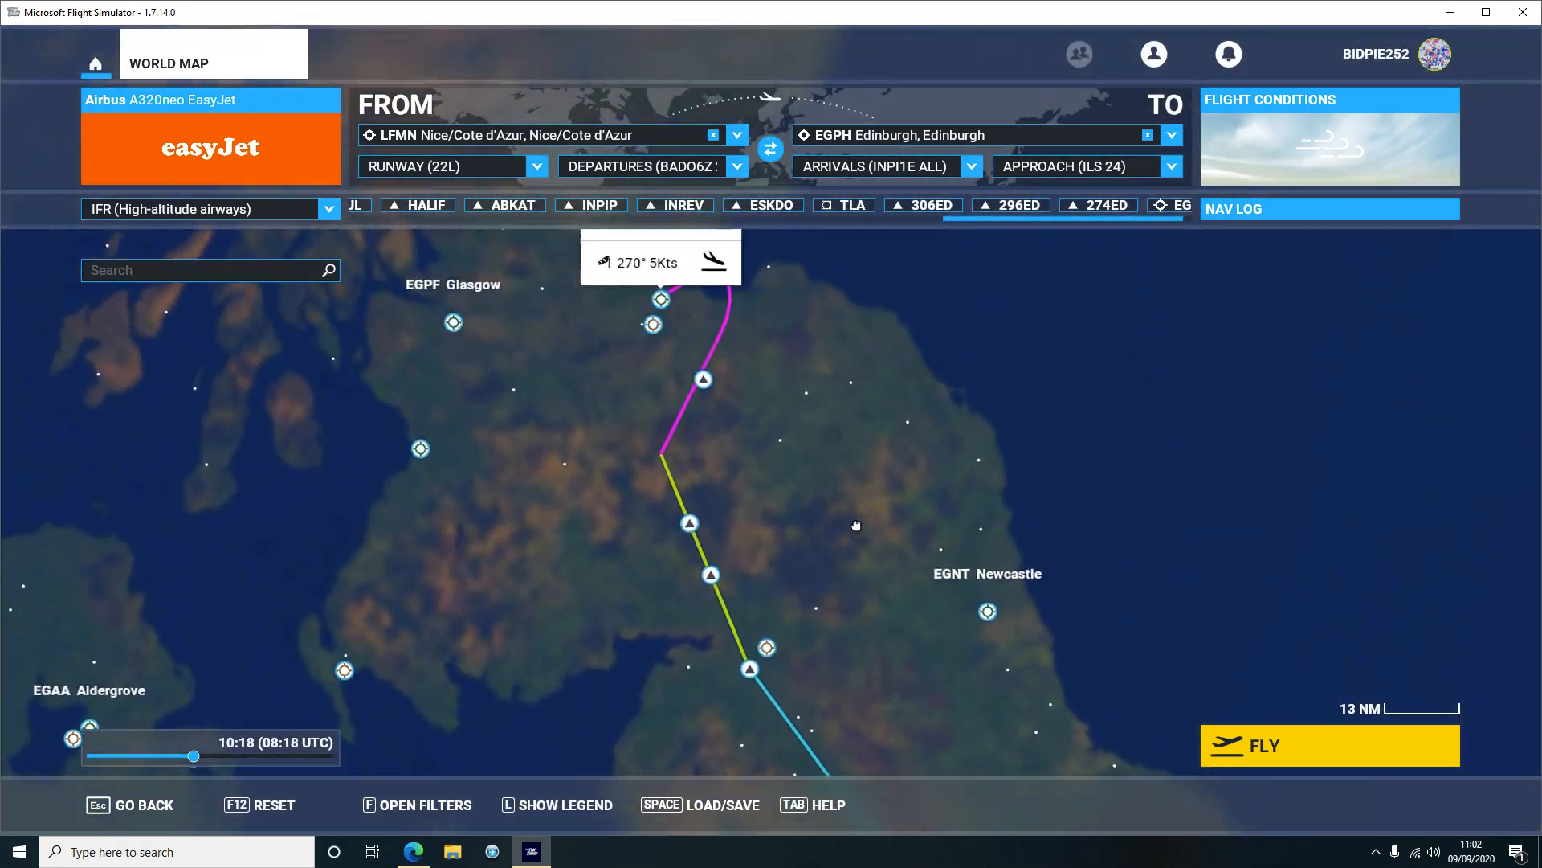
Pan the world map south along the updated route from Edinburgh over England
drag(856, 521, 858, 514)
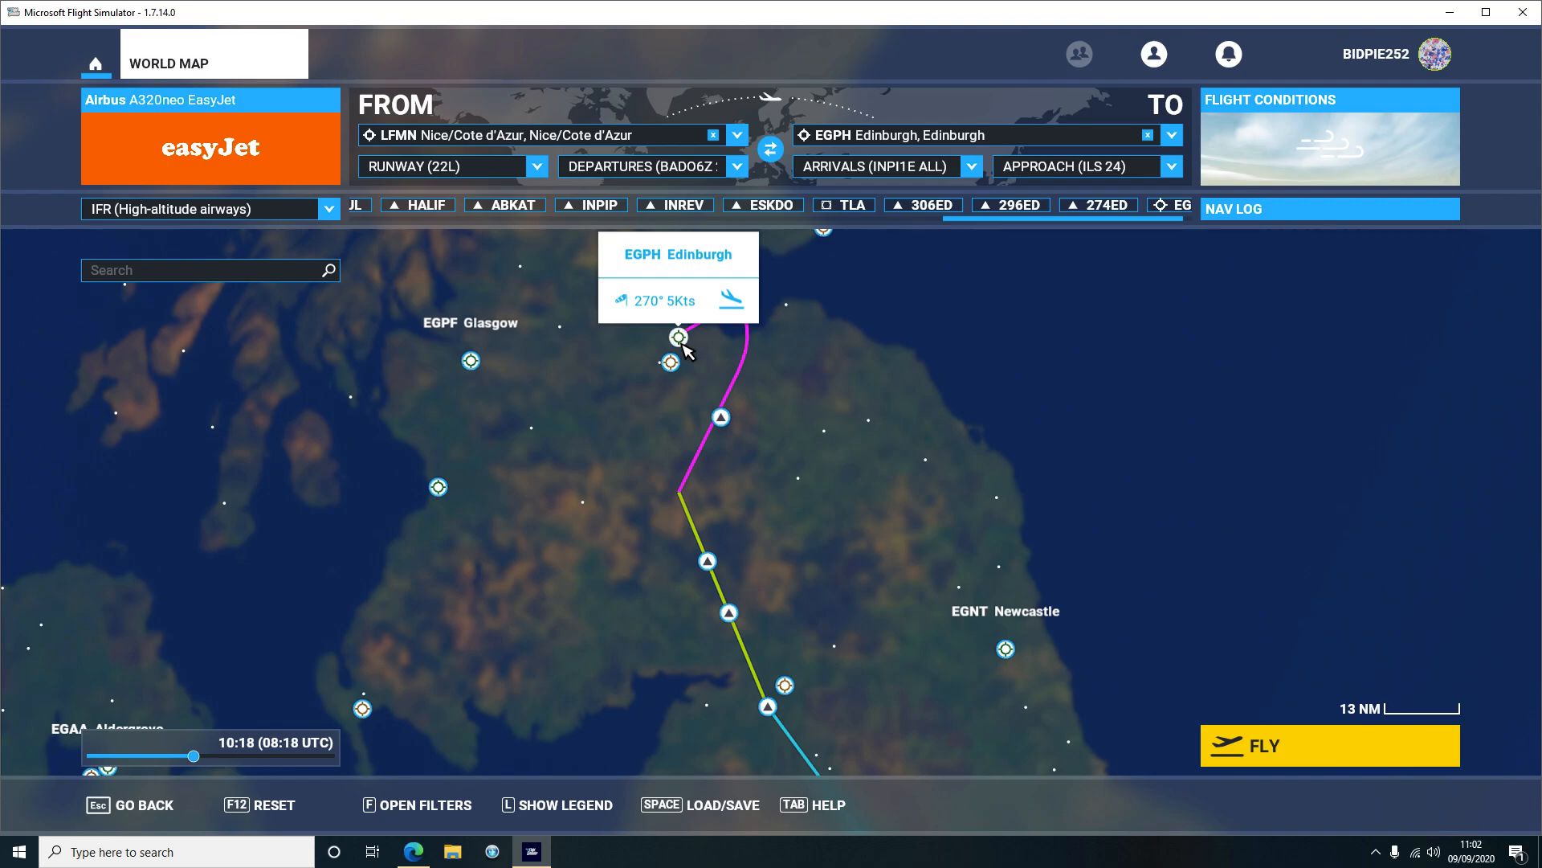
scroll(892, 440, down, 2)
drag(1203, 575, 1043, 451)
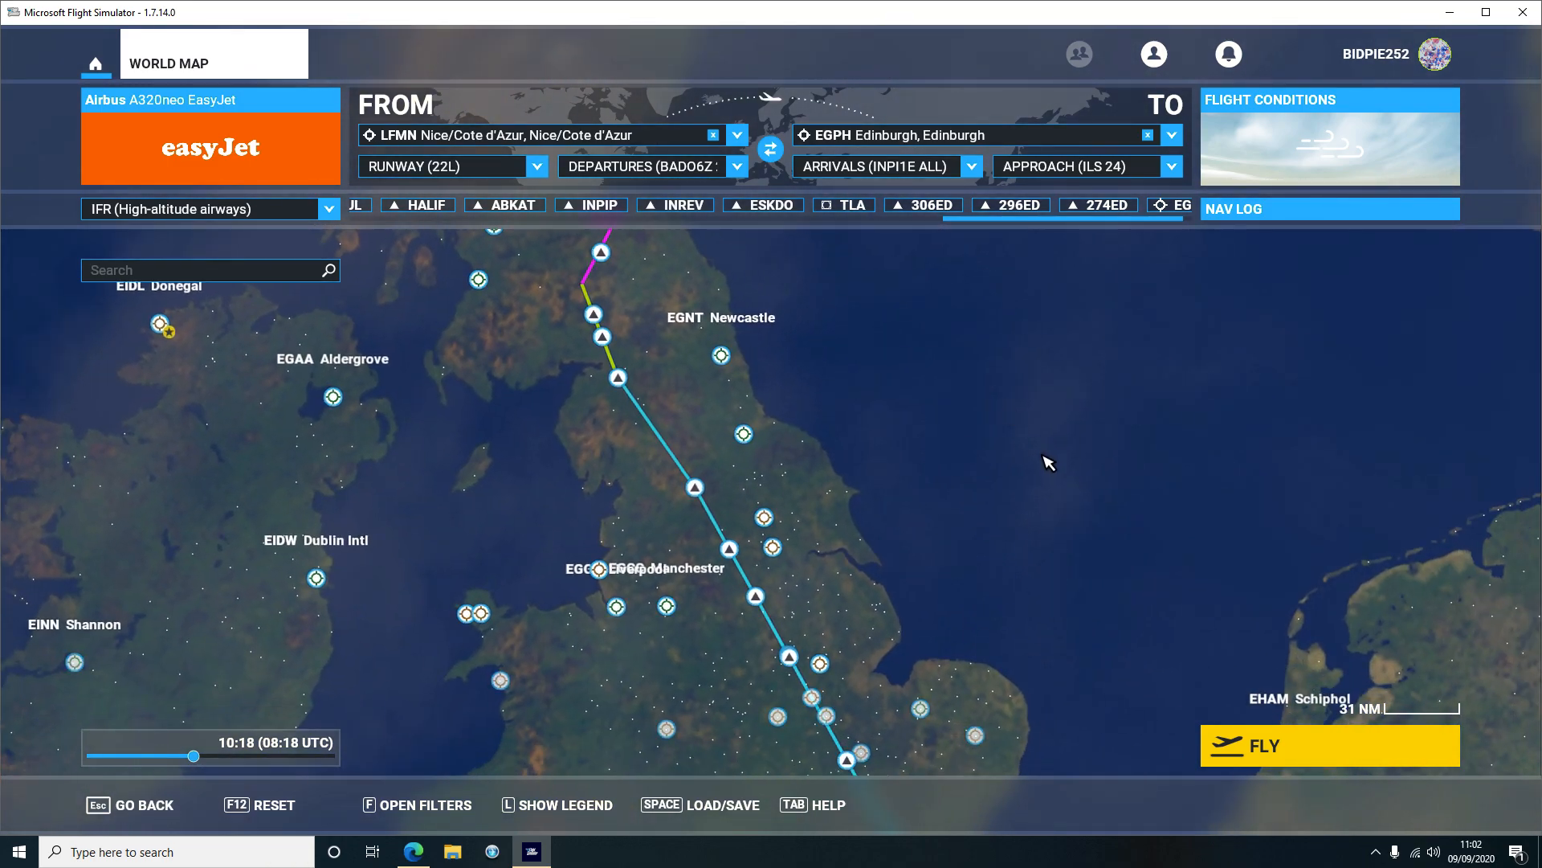
scroll(1042, 451, down, 2)
drag(1084, 562, 974, 440)
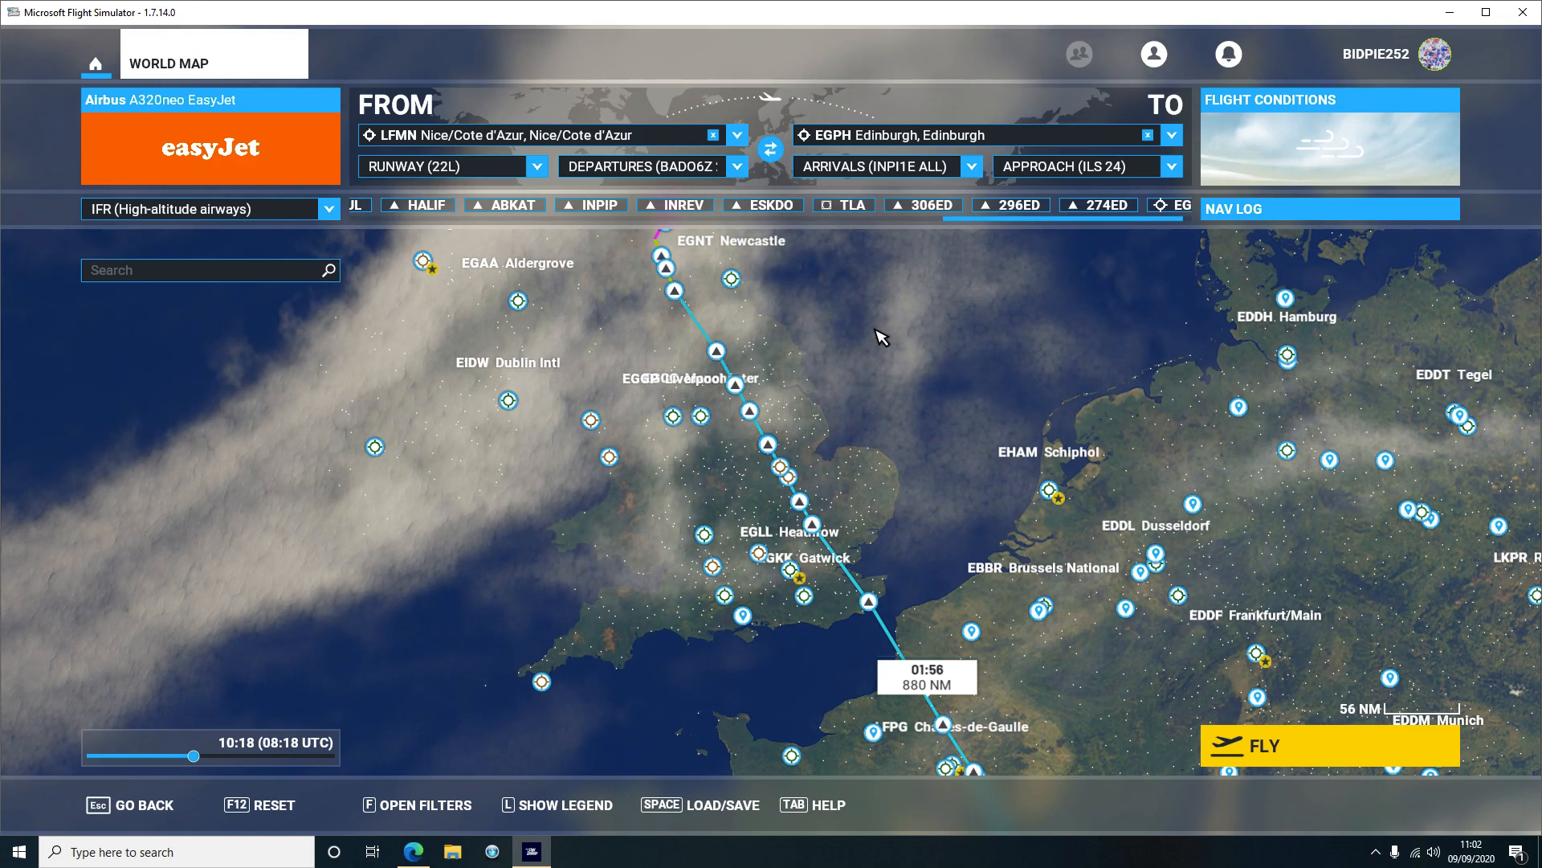
key(alt+z)
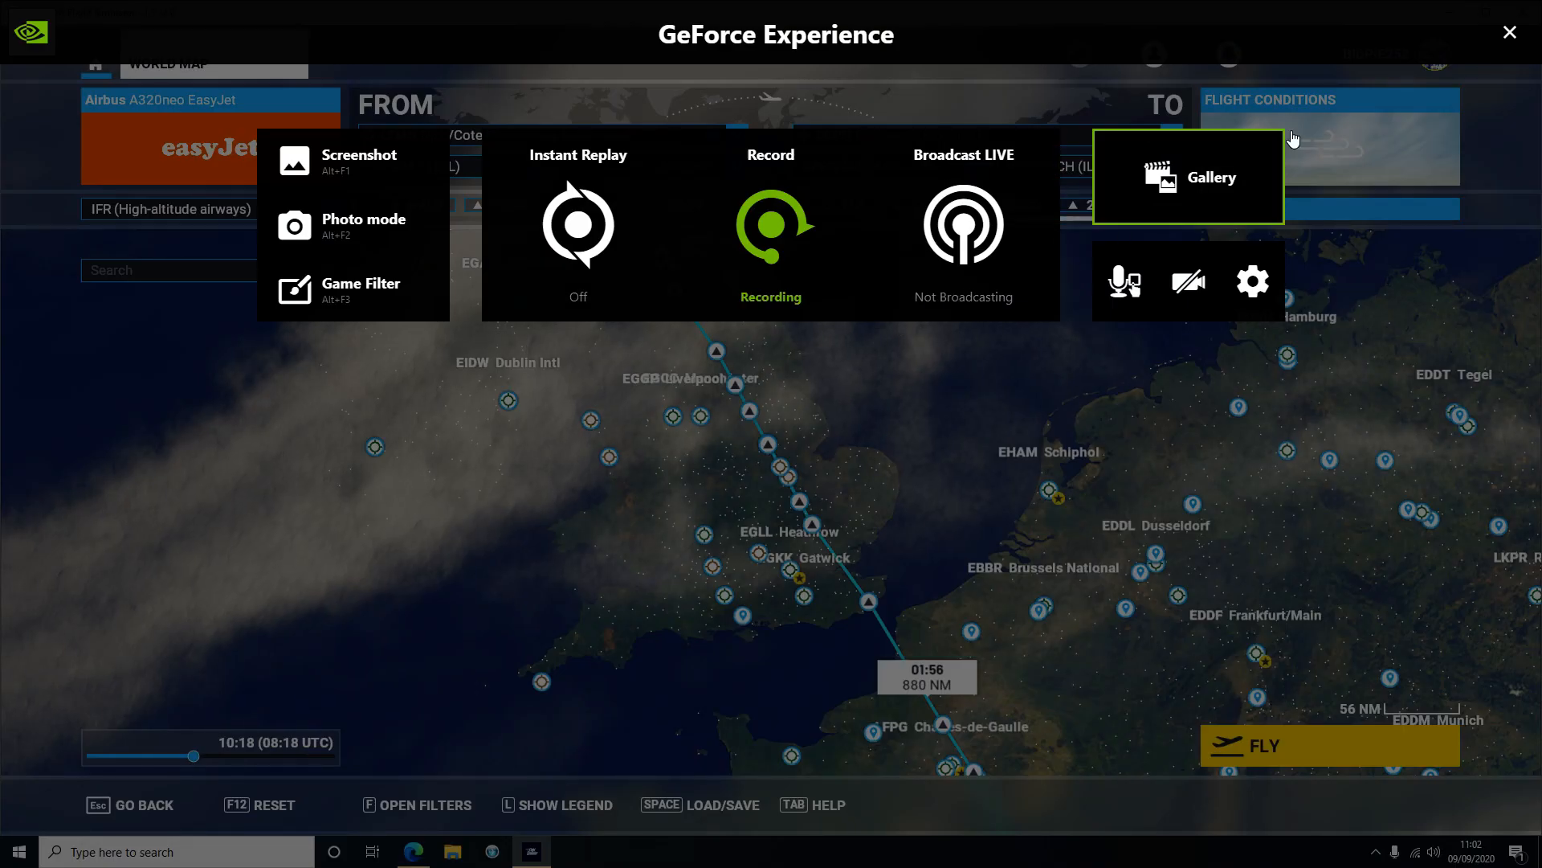